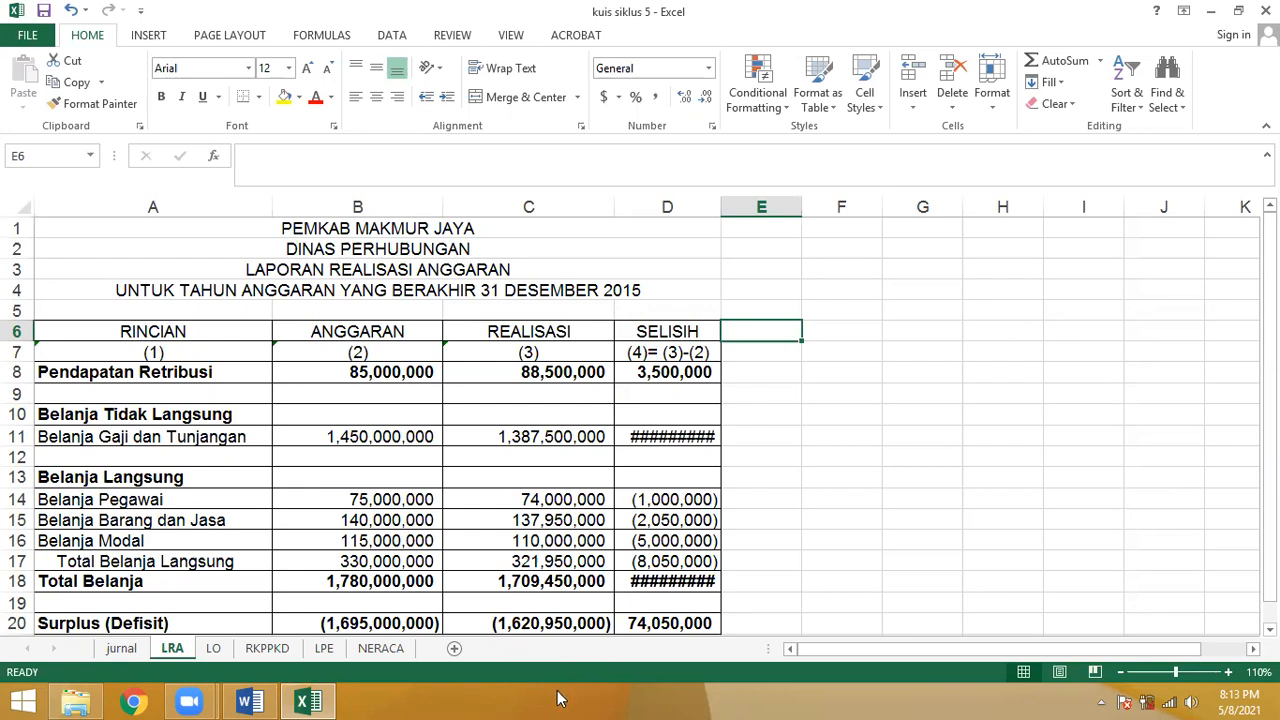
# Step: Switch to the Word document to read the list of required financial reports, and return to the LRA sheet in Excel
pyautogui.click(245, 700)
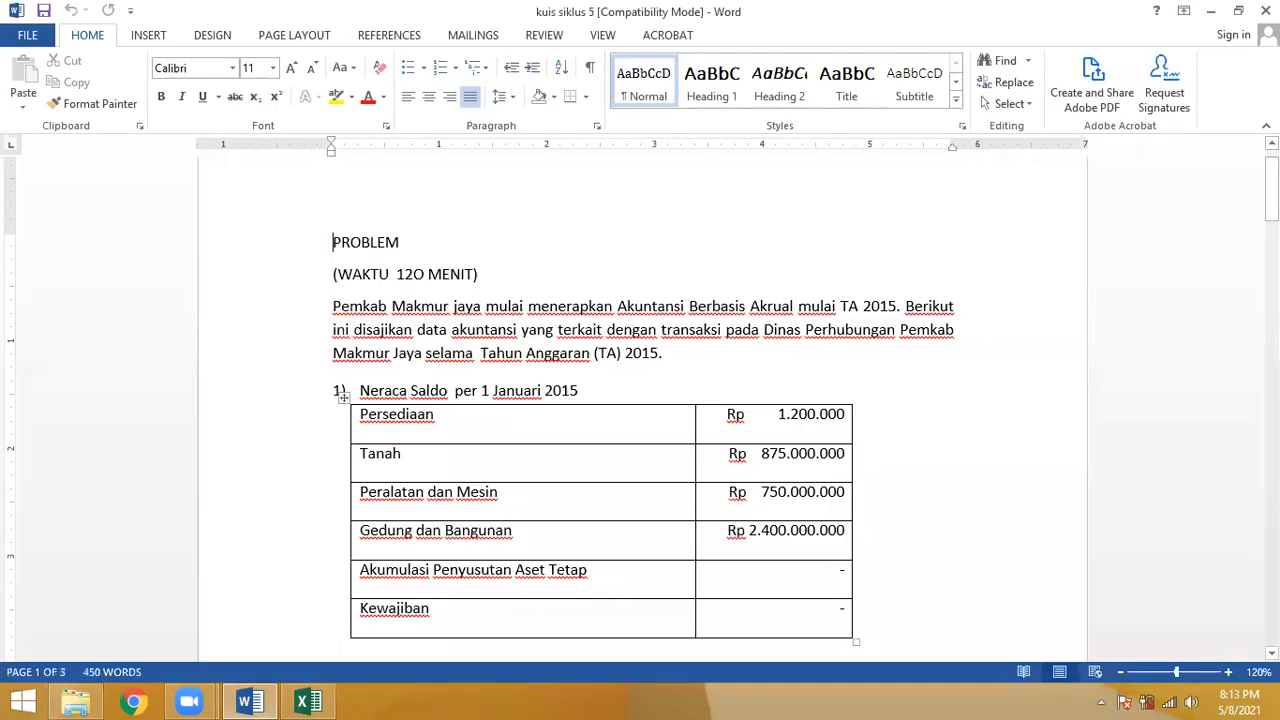
pyautogui.moveTo(1272, 188); pyautogui.dragTo(1272, 506)
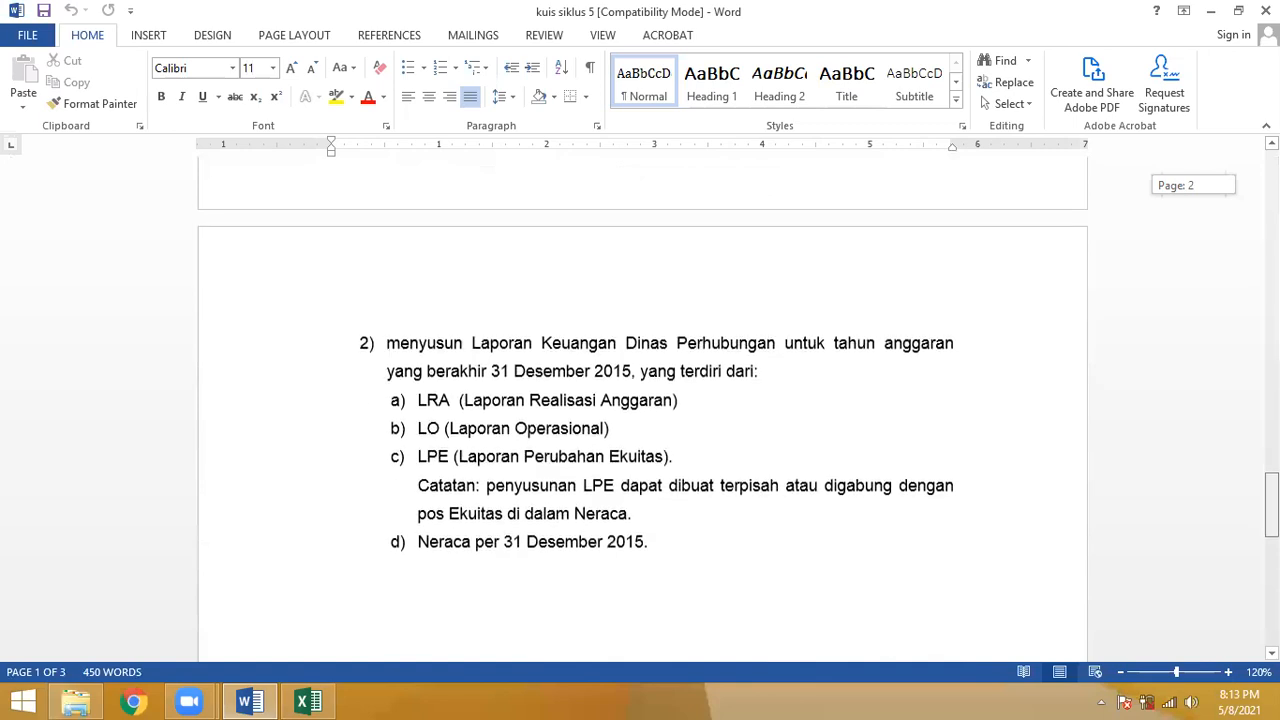
pyautogui.click(1211, 10)
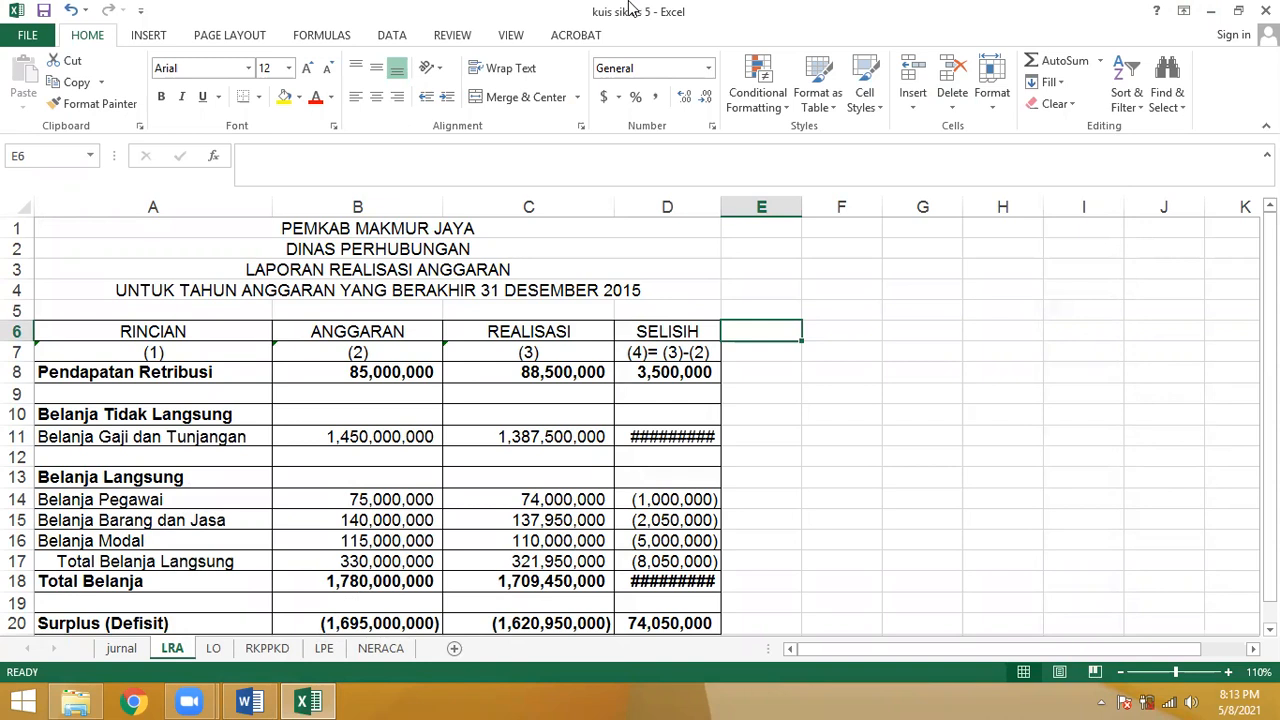
pyautogui.moveTo(629, 9)
# Step: Review the RINCIAN line items on the LRA sheet from Pendapatan Retribusi down to Total Belanja
pyautogui.click(354, 456)
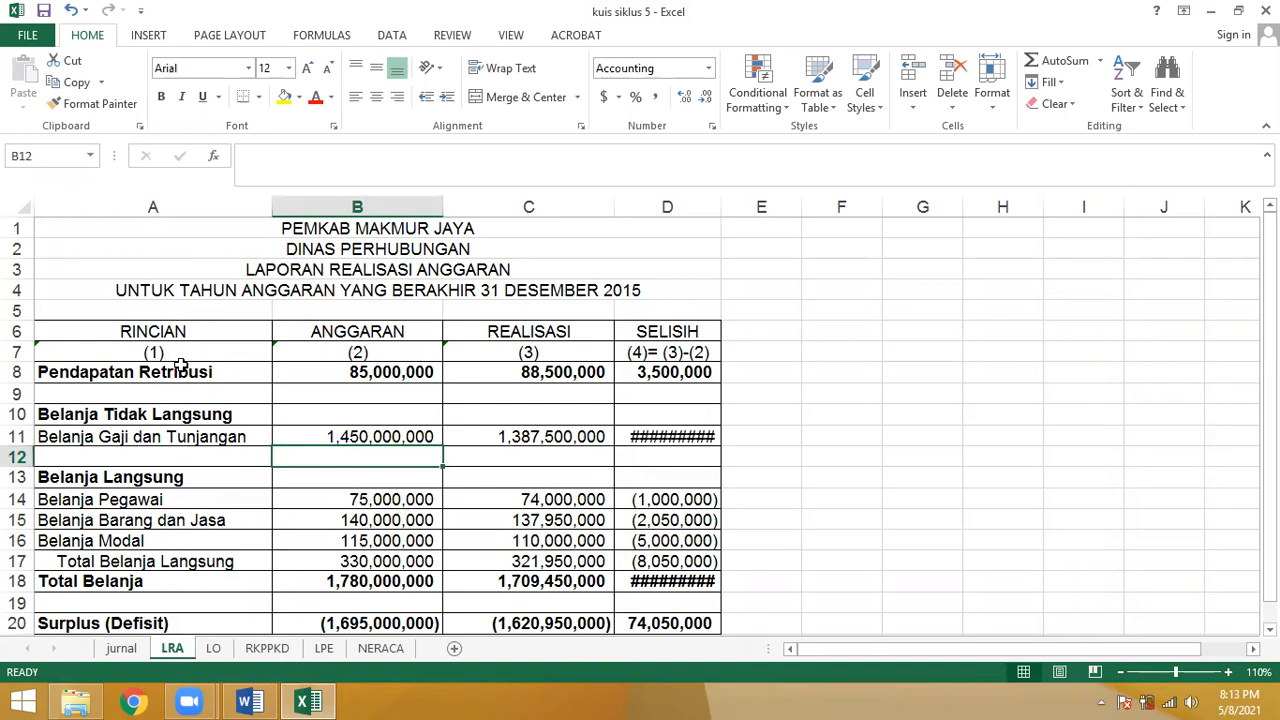
pyautogui.moveTo(180, 364); pyautogui.dragTo(164, 492)
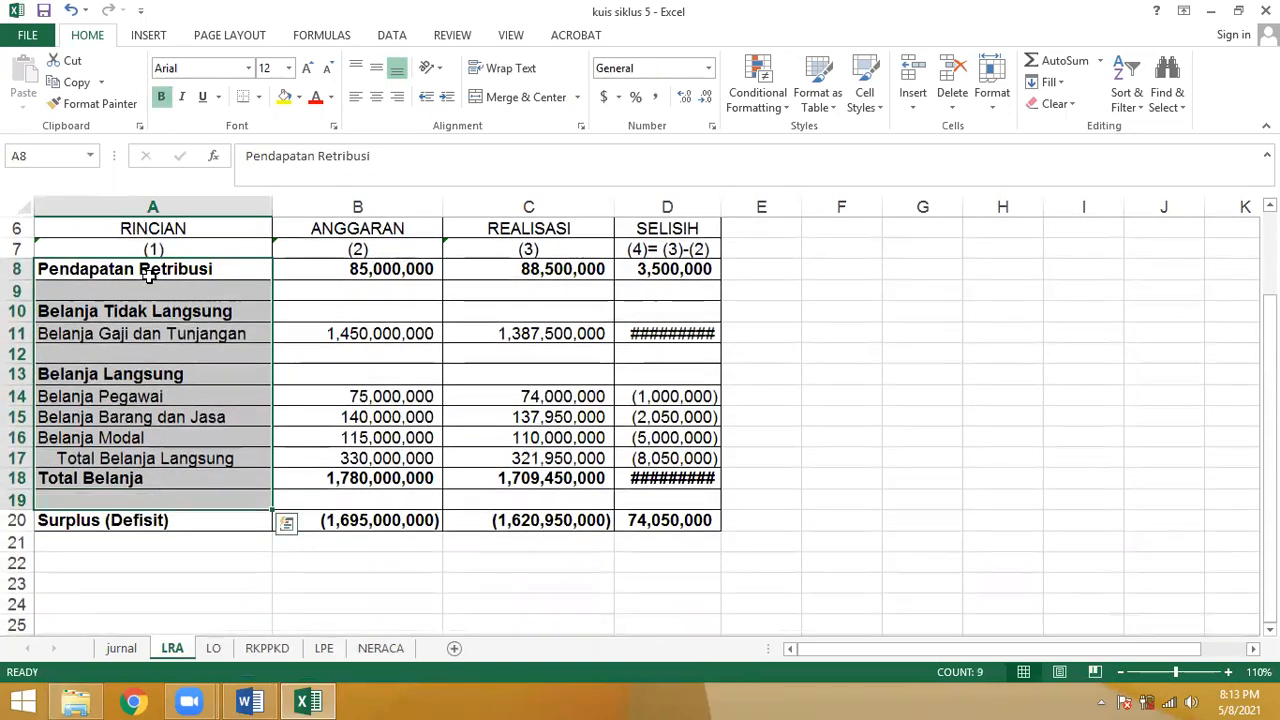
pyautogui.click(148, 276)
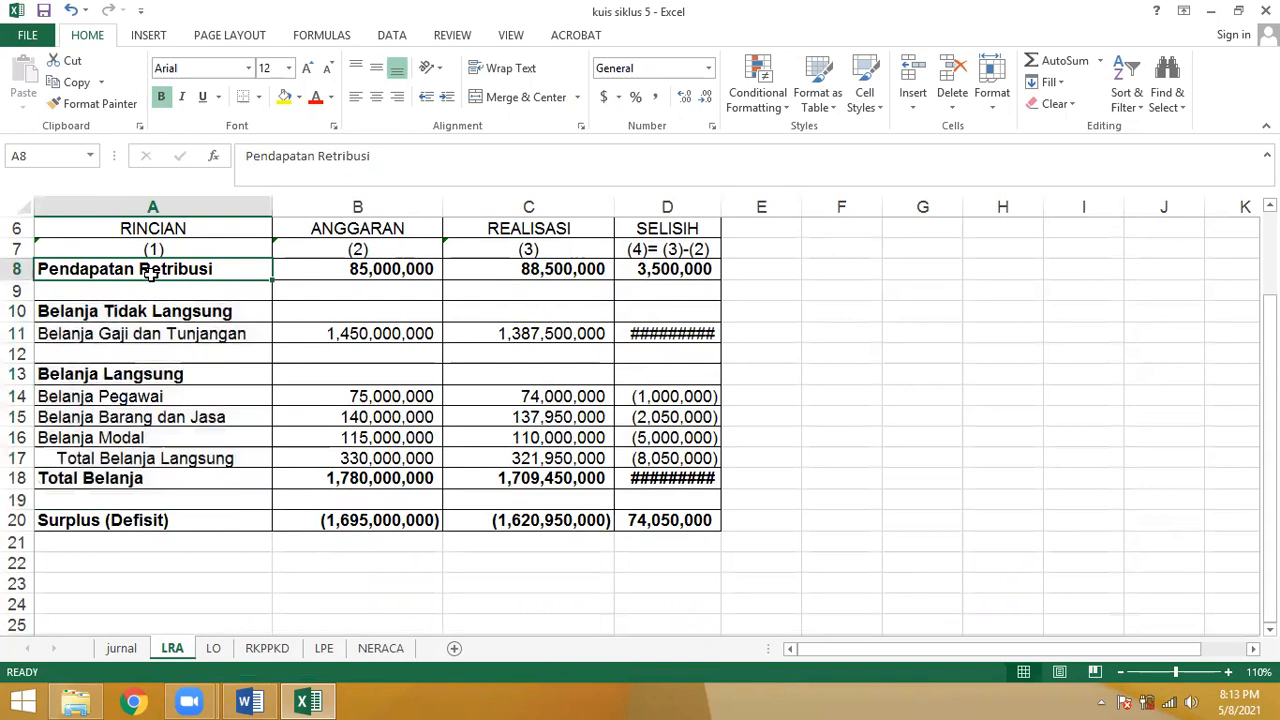
pyautogui.press('Down')
pyautogui.press('Down')
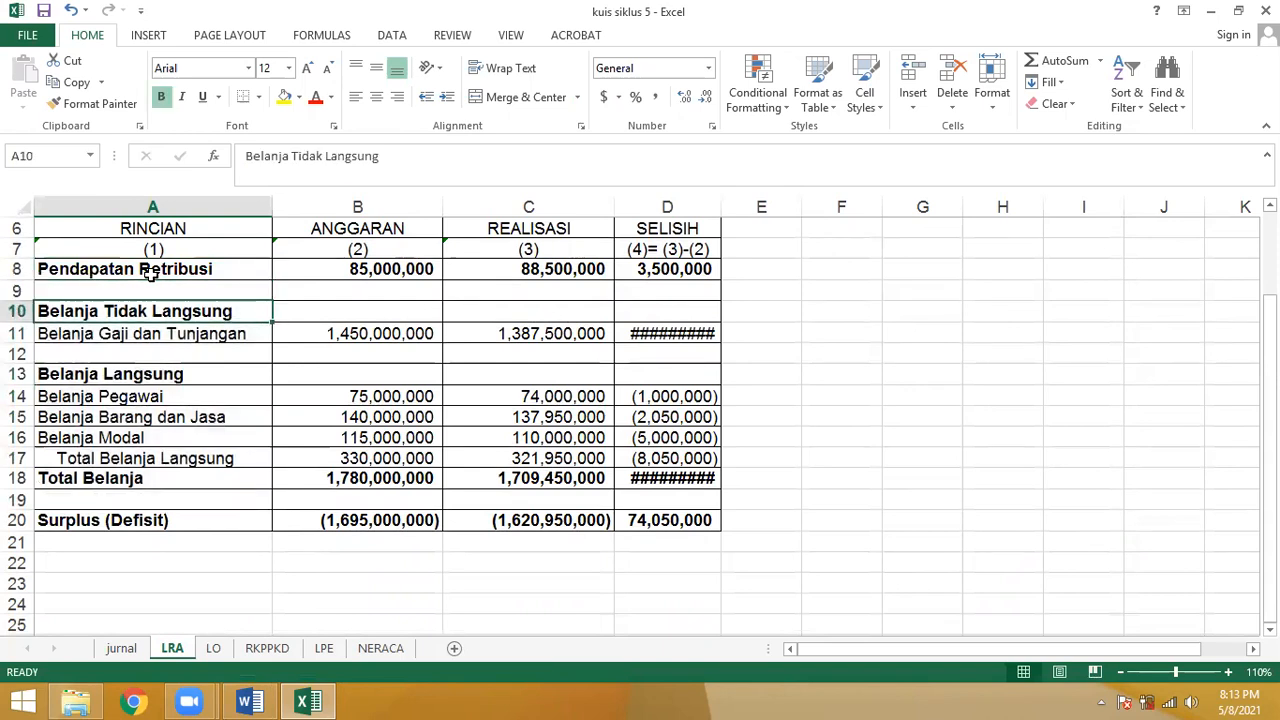
pyautogui.press('Down')
pyautogui.press('Down')
pyautogui.press('Down')
pyautogui.press('Down')
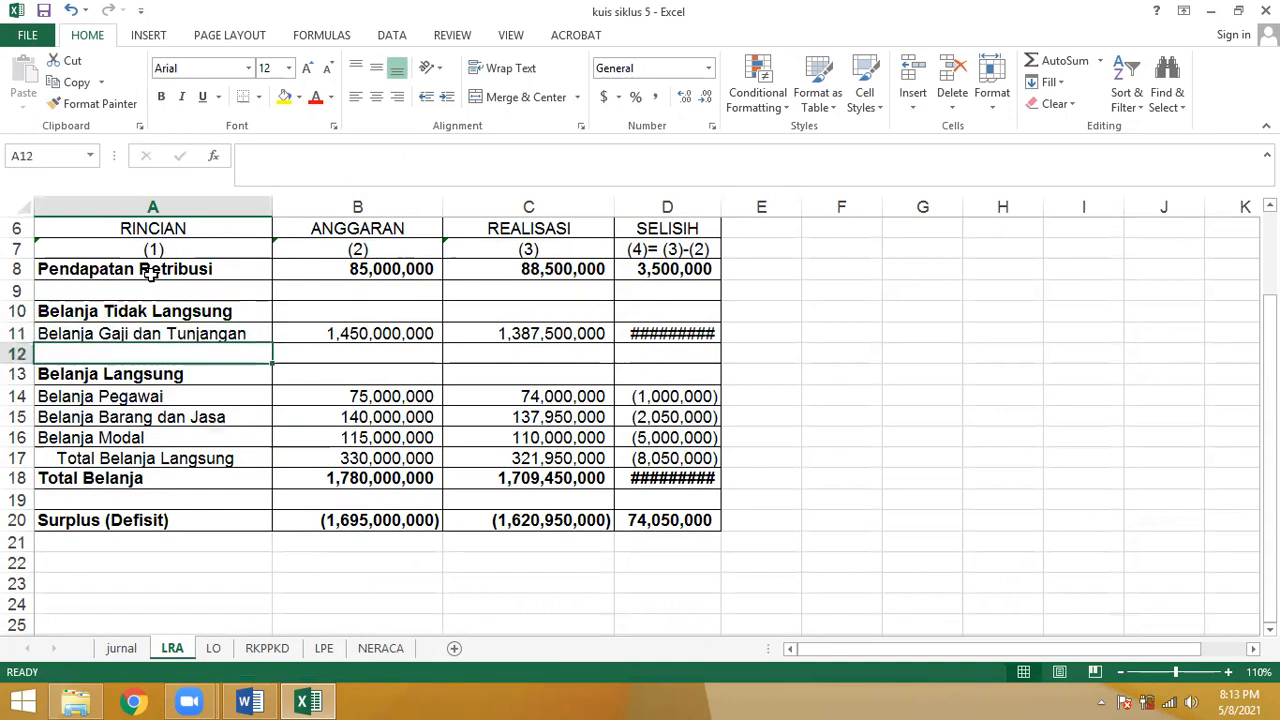
pyautogui.press('Down')
pyautogui.press('Down')
pyautogui.press('Down')
pyautogui.press('Down')
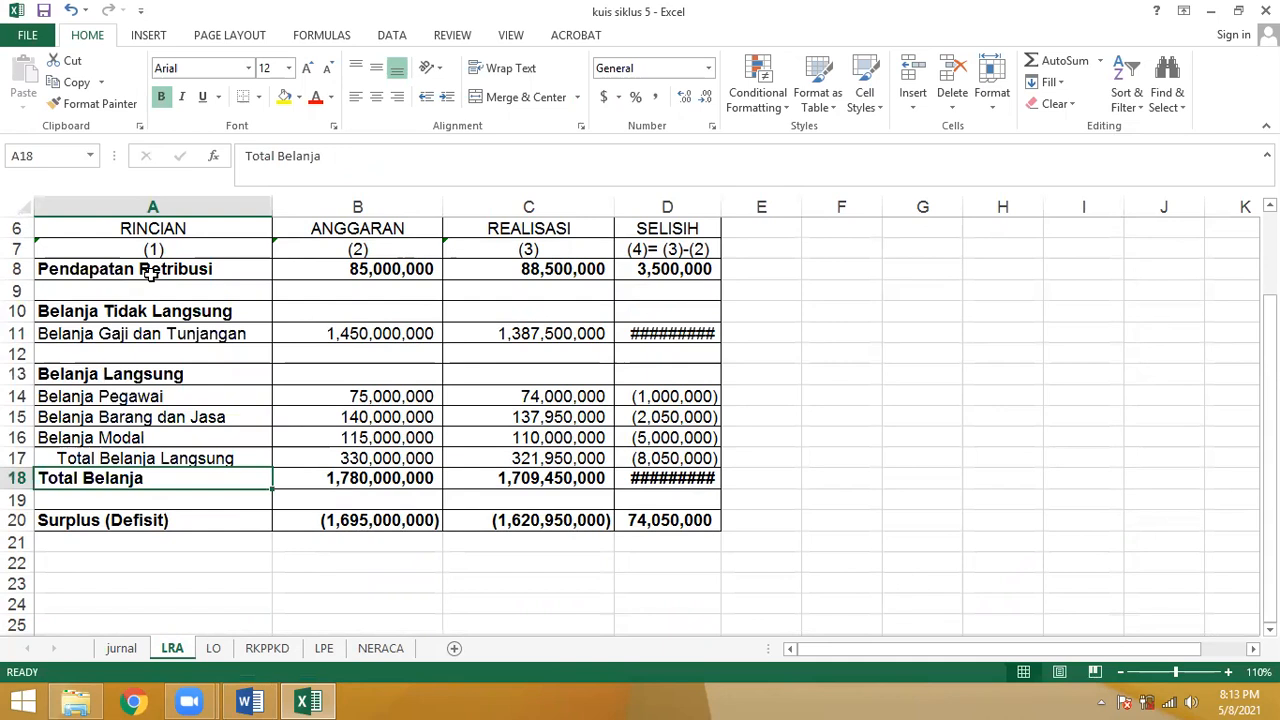
# Step: Go back up to the LRA report heading and examine the Pendapatan Retribusi and Surplus (Defisit) rows
pyautogui.press('Up')
pyautogui.press('Up')
pyautogui.press('Up')
pyautogui.press('Up')
pyautogui.press('Up')
pyautogui.press('Up')
pyautogui.press('Up')
pyautogui.press('Up')
pyautogui.press('Up')
pyautogui.press('Up')
pyautogui.press('Up')
pyautogui.press('Up')
pyautogui.press('Up')
pyautogui.press('Up')
pyautogui.press('Up')
pyautogui.press('Up')
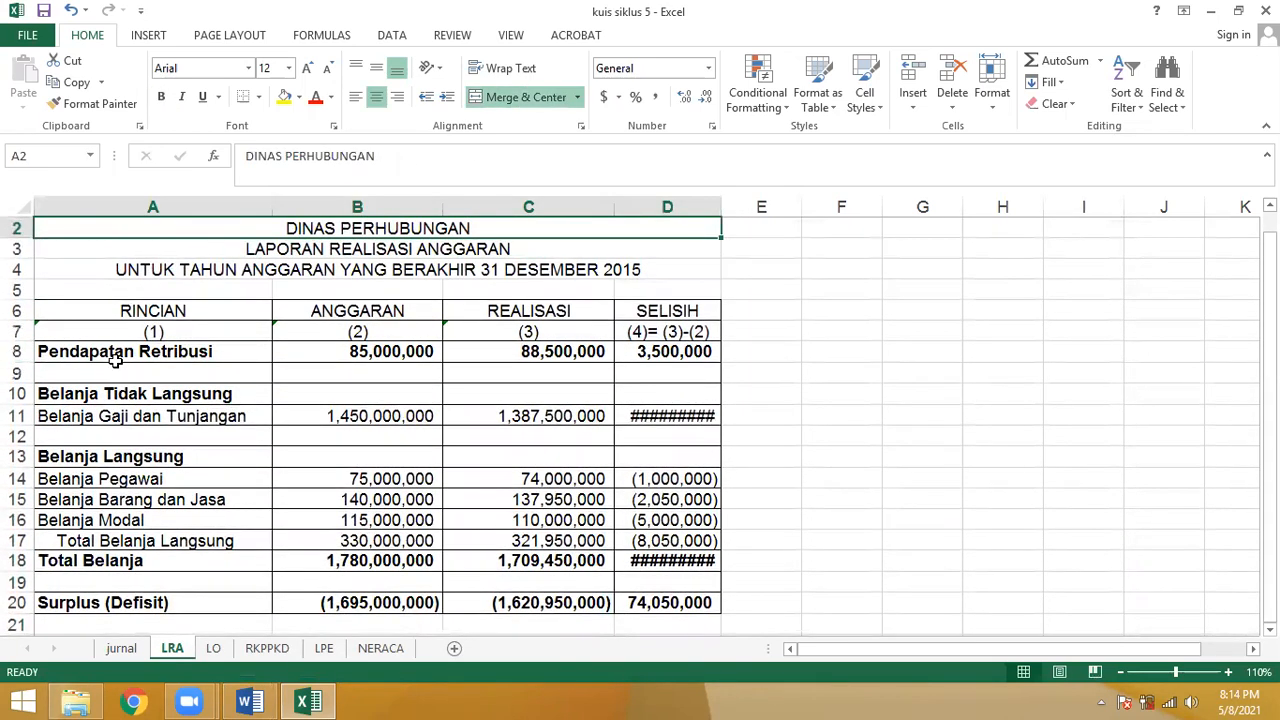
pyautogui.click(115, 360)
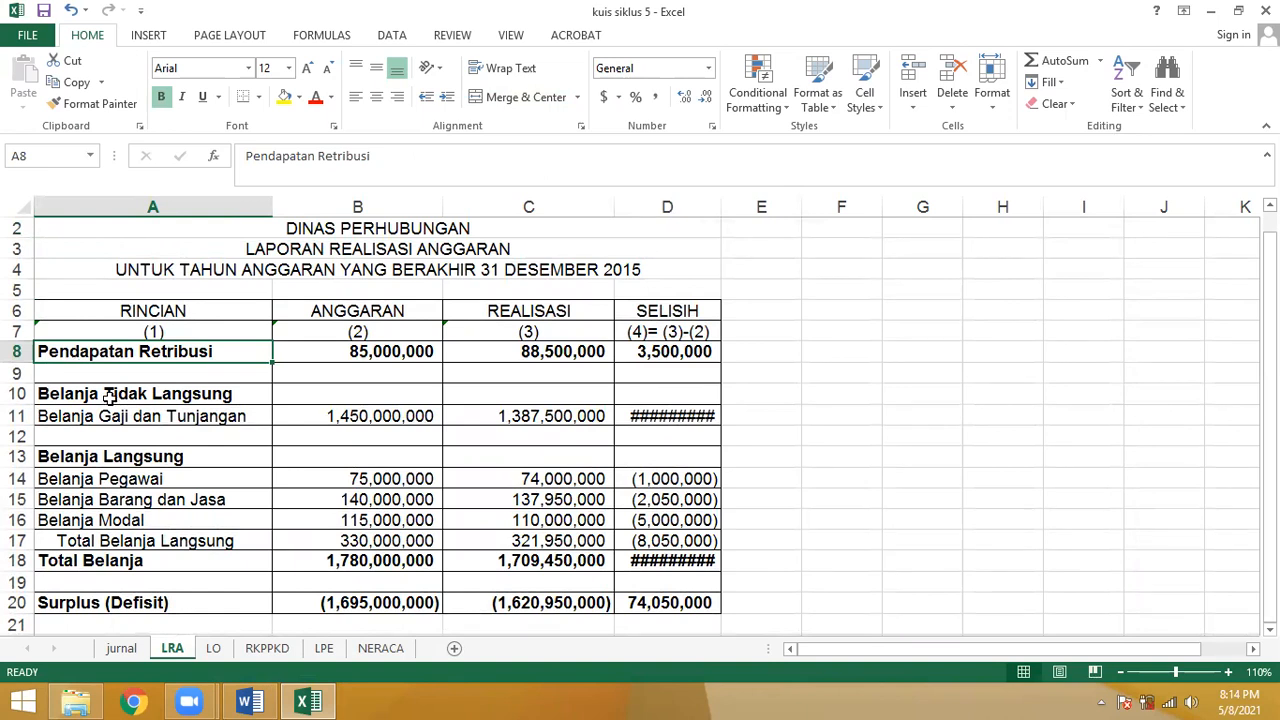
pyautogui.click(78, 597)
pyautogui.press('Down')
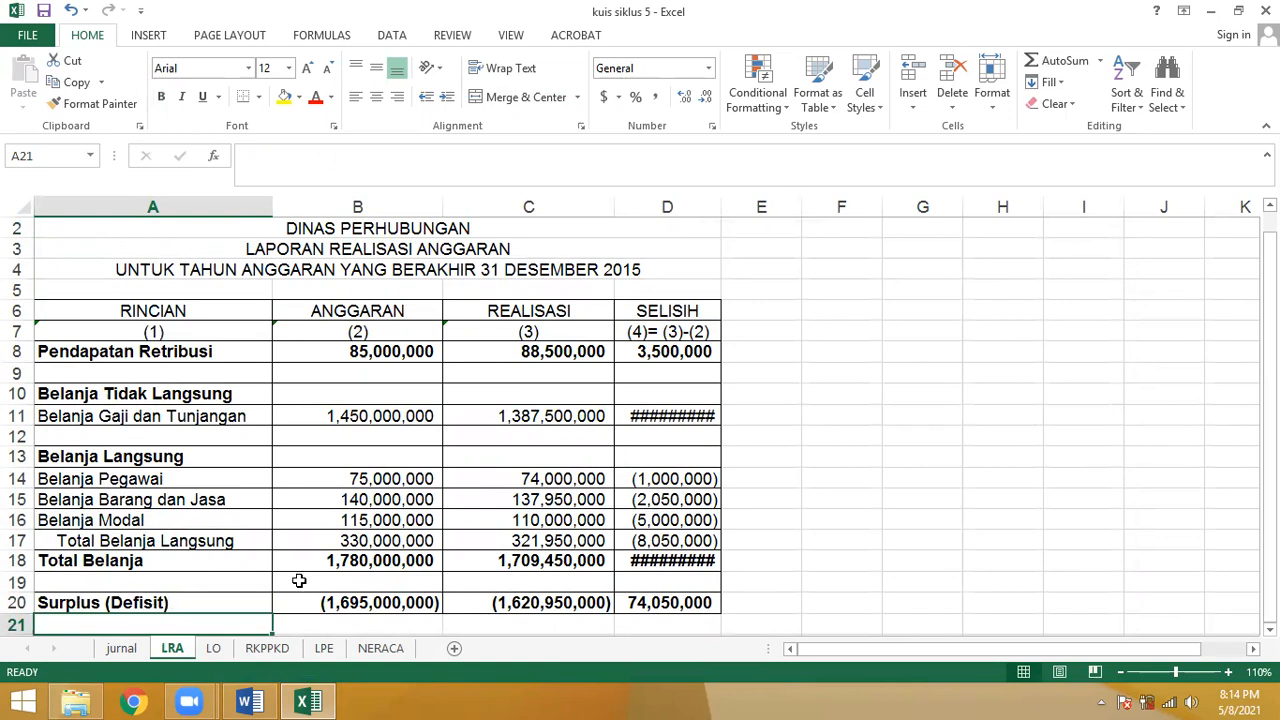
pyautogui.click(424, 450)
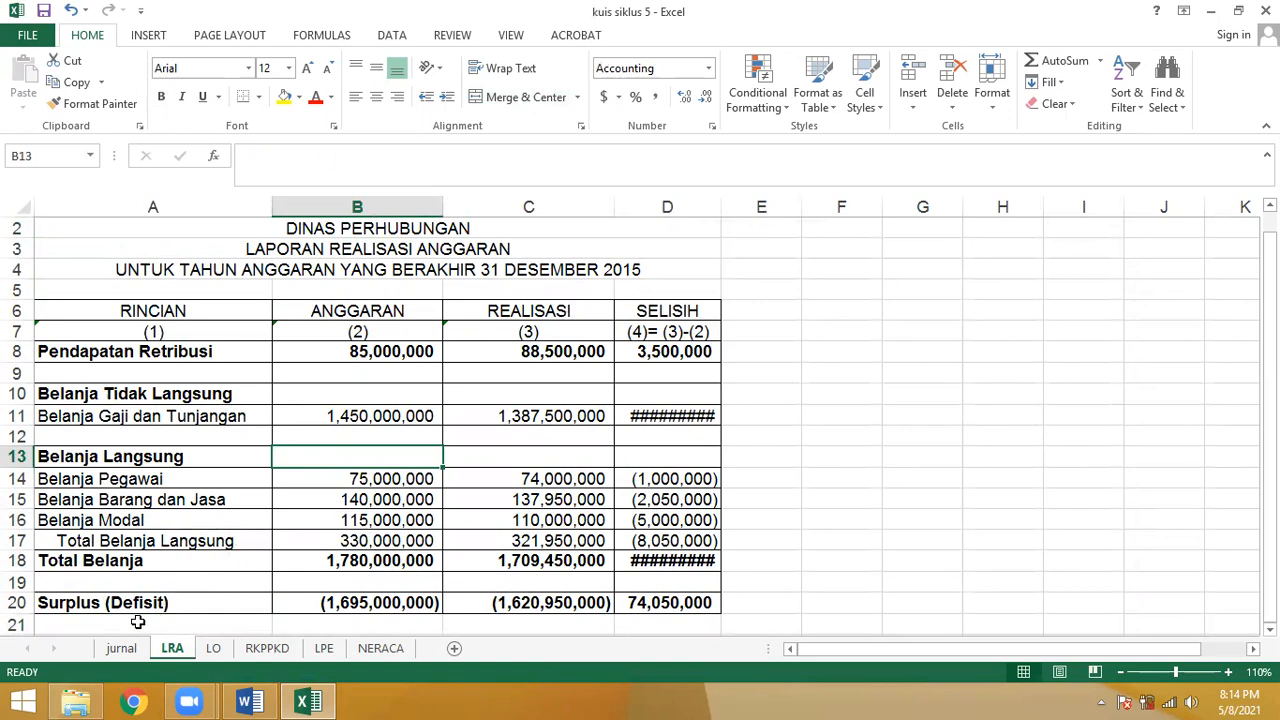
# Step: Open the jurnal sheet and bring the full JURNAL KAS section into view to examine its entries
pyautogui.click(121, 652)
pyautogui.click(943, 222)
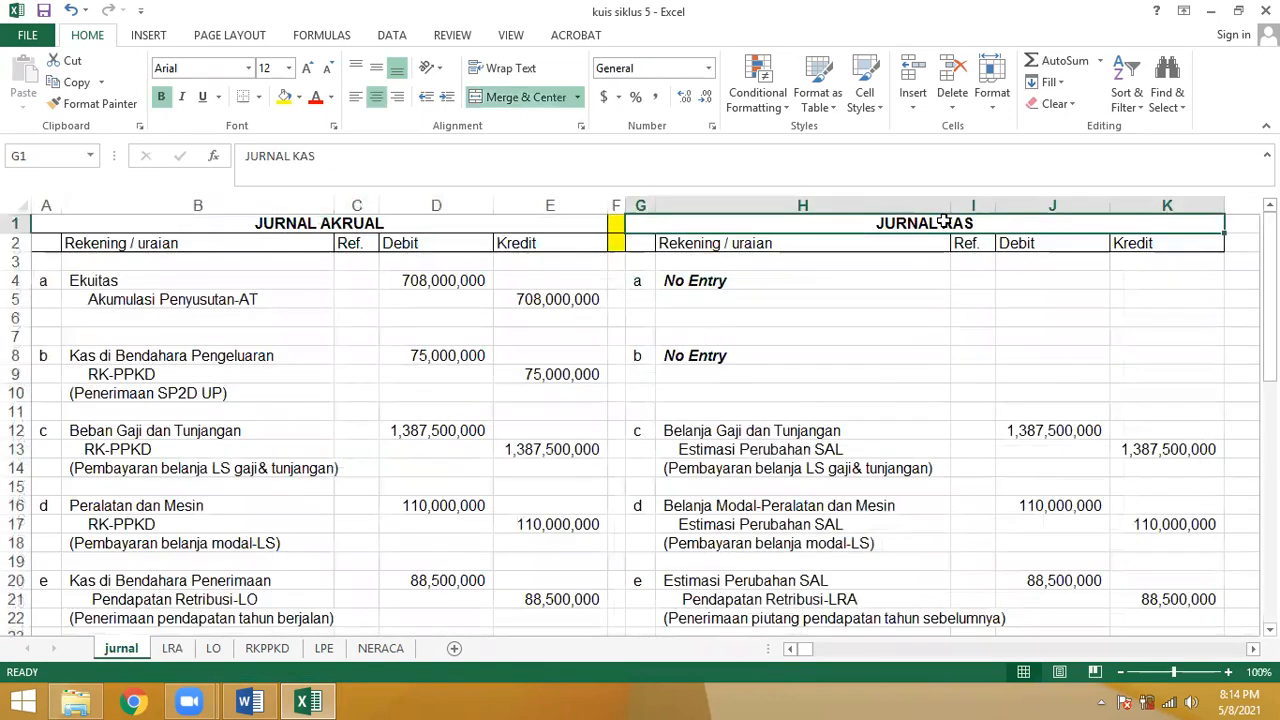
pyautogui.press('Down')
pyautogui.press('Down')
pyautogui.press('Down')
pyautogui.press('Down')
pyautogui.press('Down')
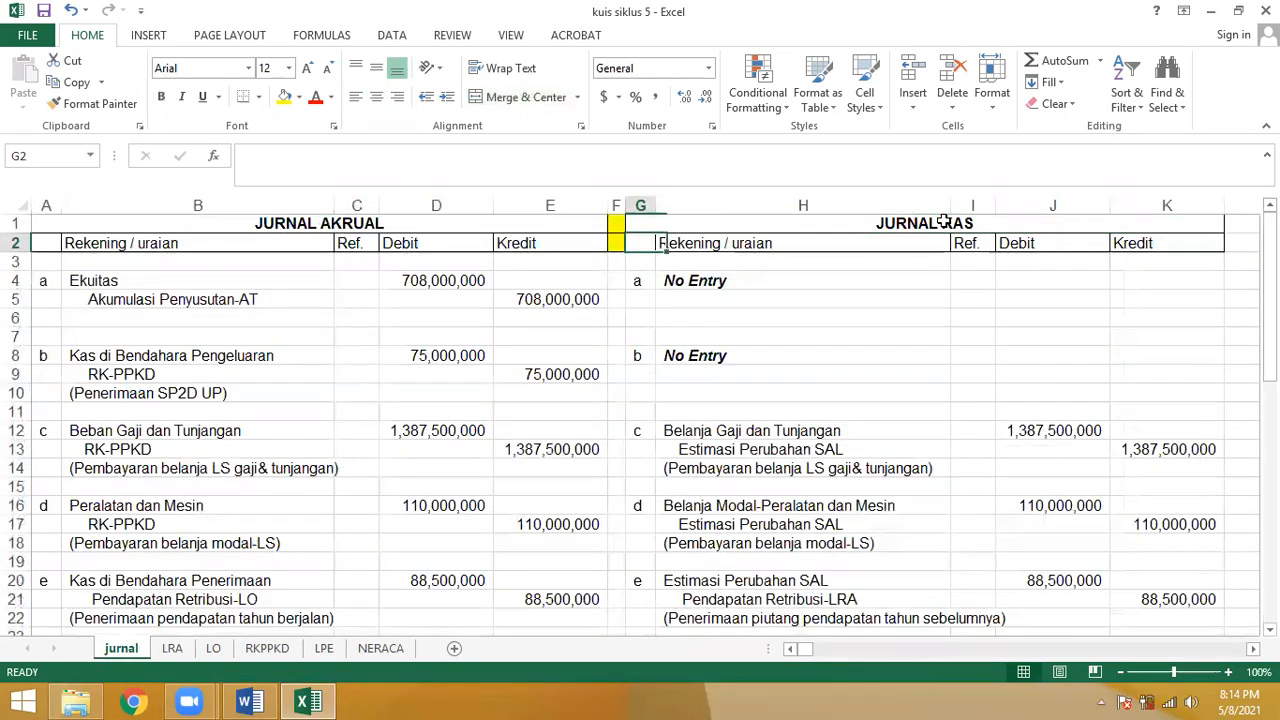
pyautogui.press('Right')
pyautogui.press('Right')
pyautogui.press('Right')
pyautogui.press('Right')
pyautogui.press('Right')
pyautogui.press('Right')
pyautogui.press('Right')
pyautogui.press('Right')
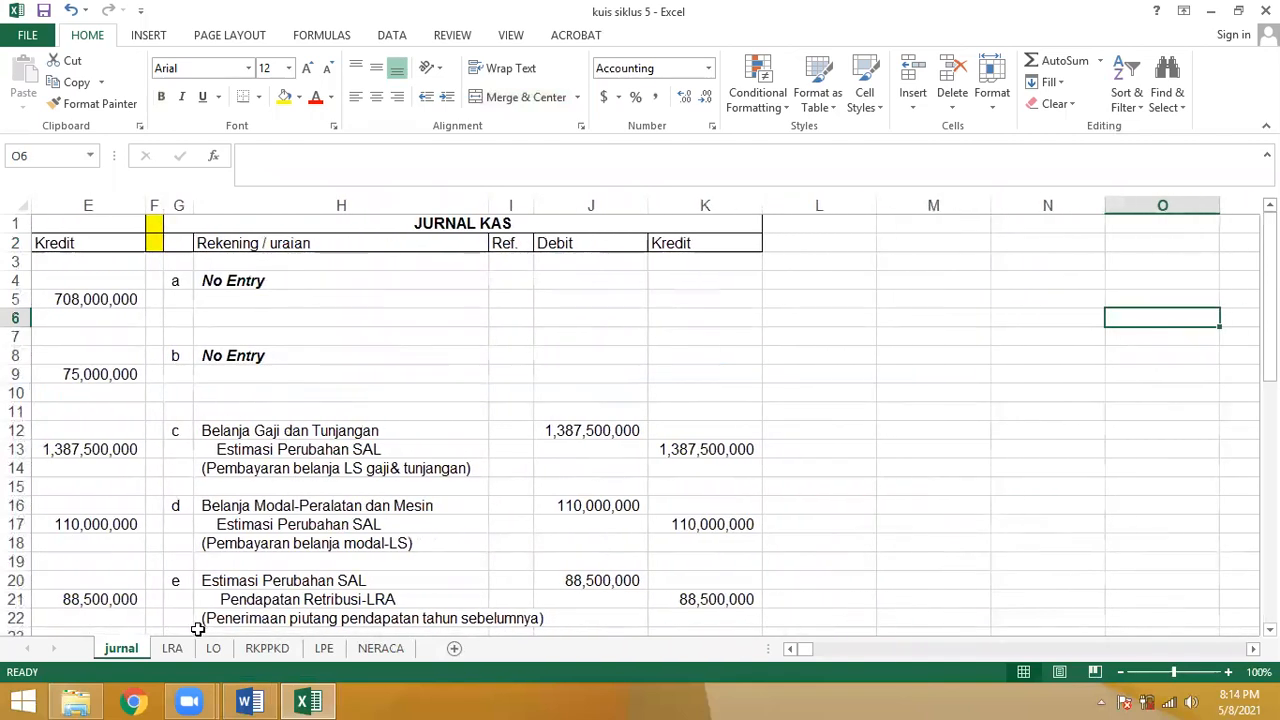
# Step: Return to the LRA sheet and examine the revenue and expenditure items and the ANGGARAN column heading
pyautogui.click(166, 650)
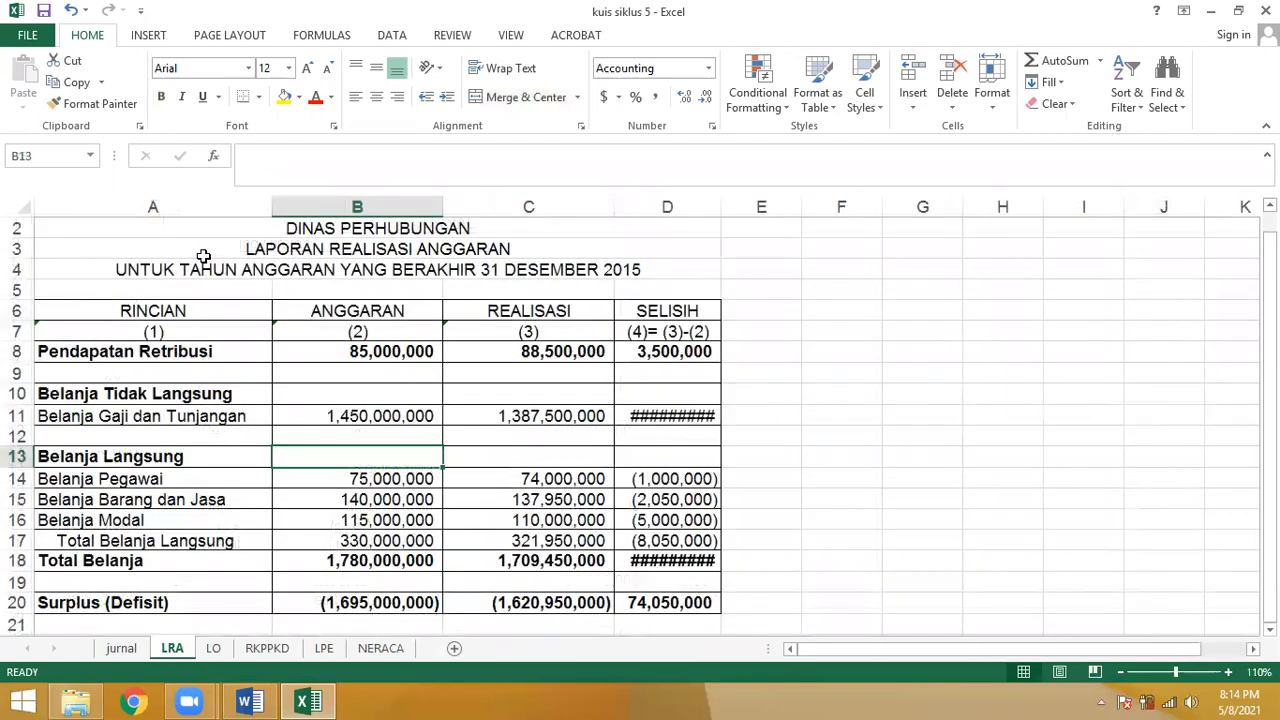
pyautogui.click(160, 418)
pyautogui.click(172, 452)
pyautogui.click(199, 350)
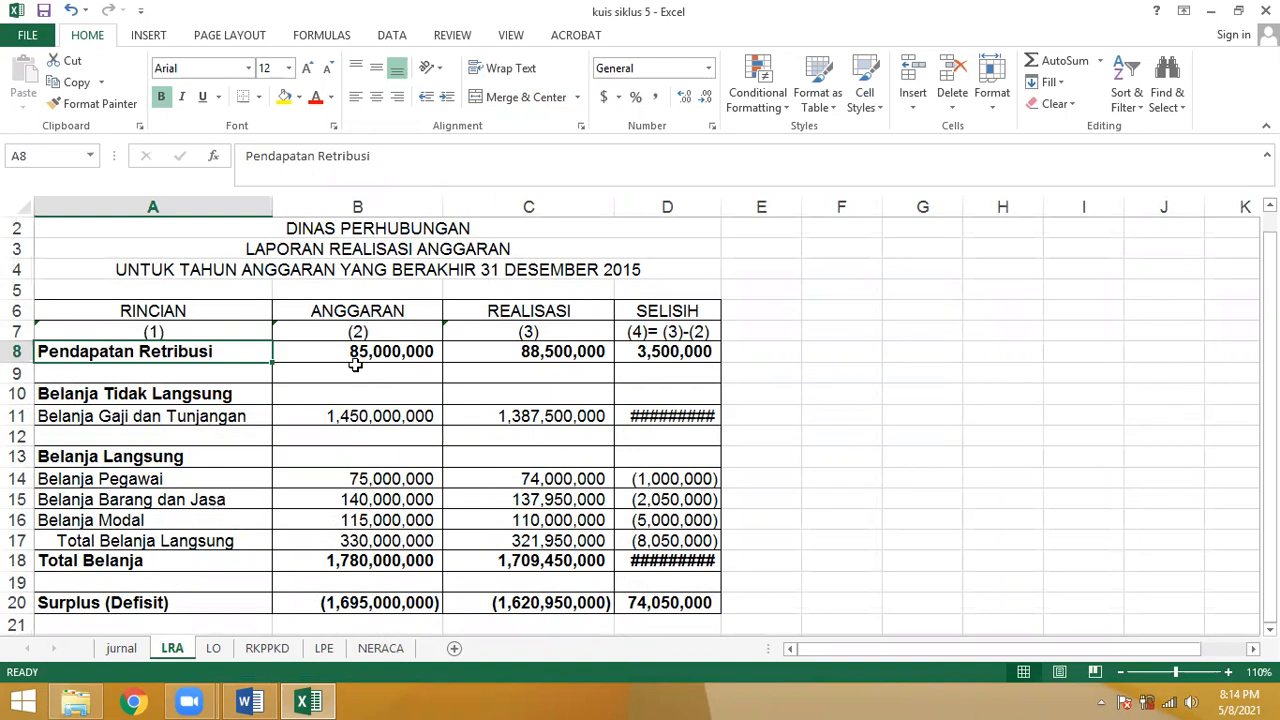
pyautogui.click(382, 311)
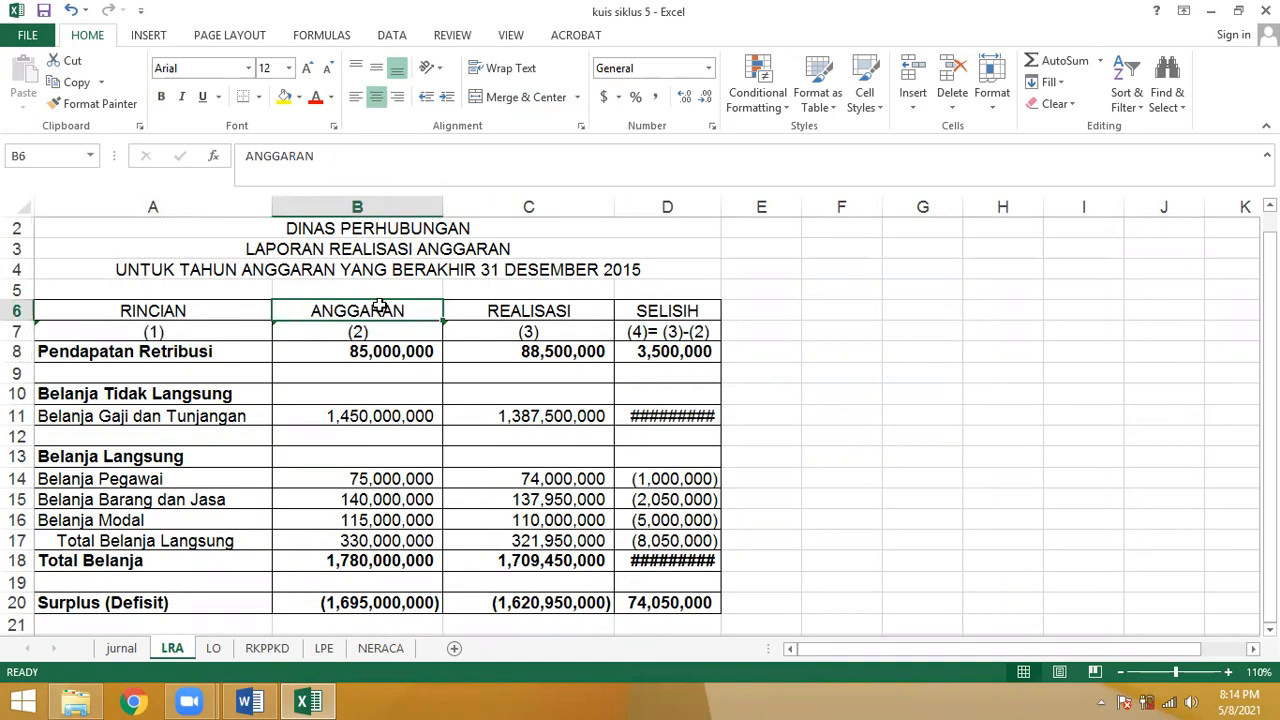
# Step: Switch to the Word document, find the Ringkasan DPA table, and highlight the Retribusi budget amount
pyautogui.click(258, 700)
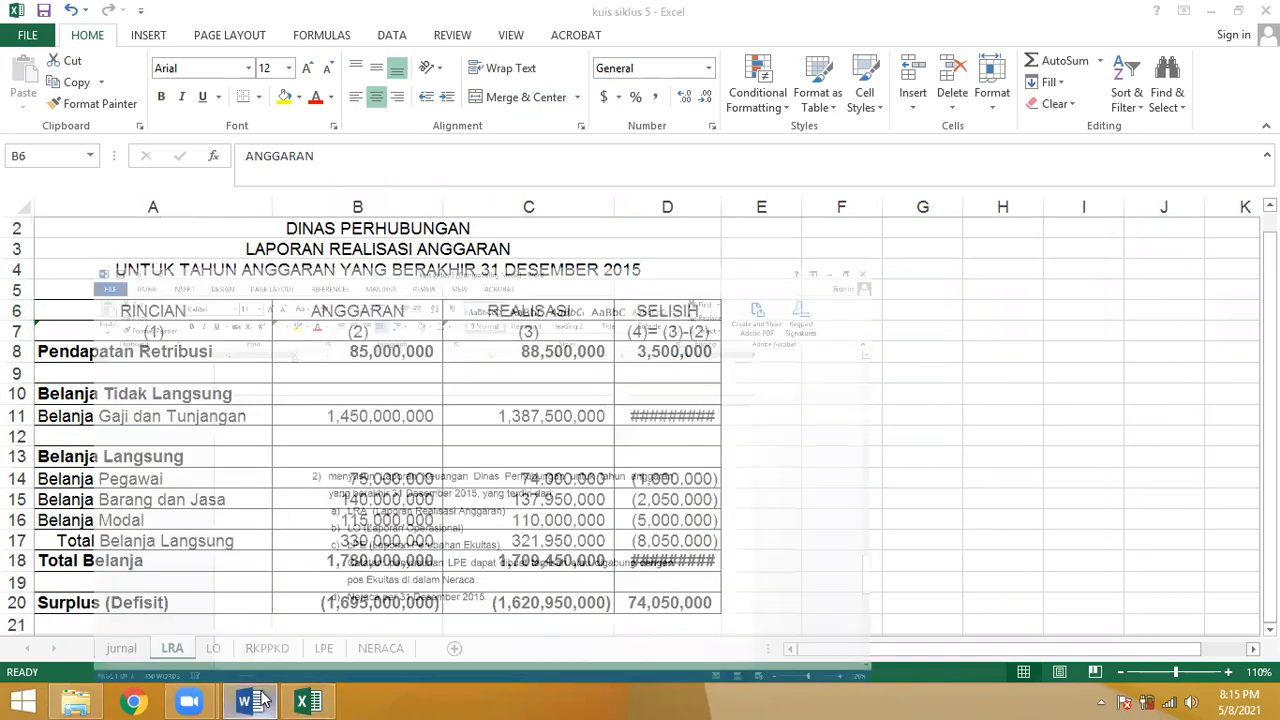
pyautogui.moveTo(1272, 505); pyautogui.dragTo(1272, 242)
pyautogui.keyDown('shift'); pyautogui.click(587, 428); pyautogui.keyUp('shift')
pyautogui.click(391, 468)
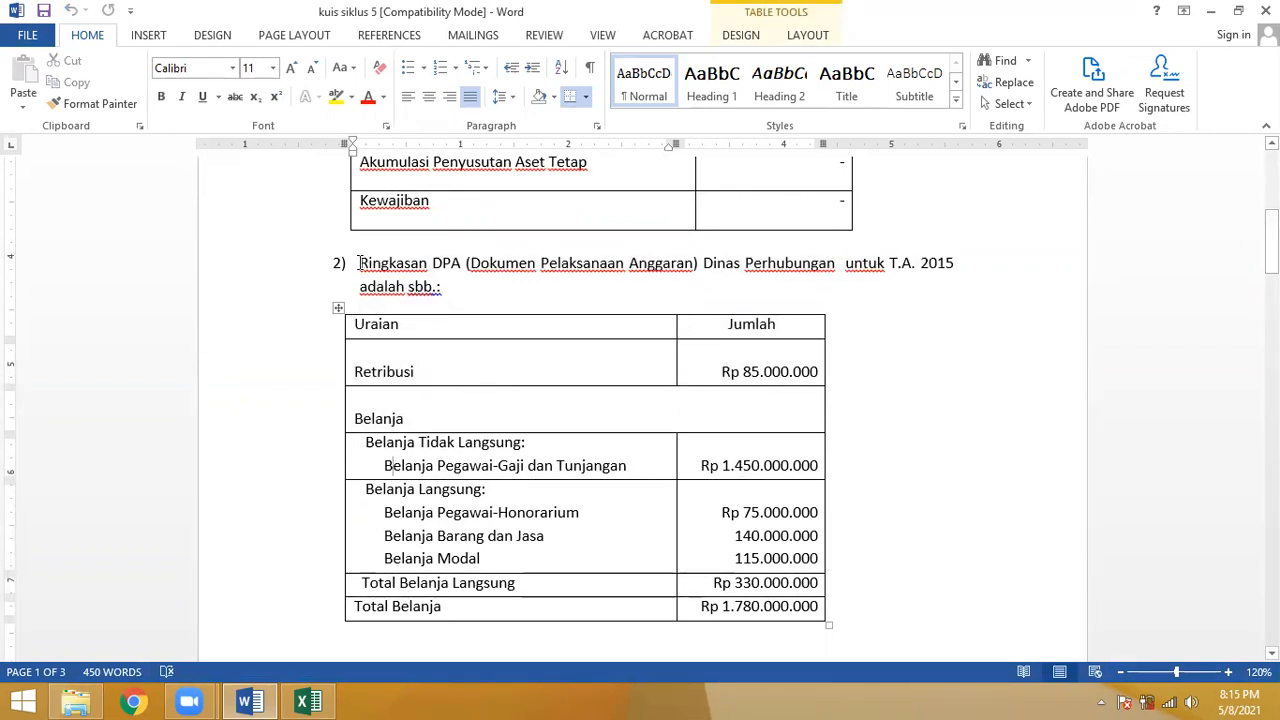
pyautogui.moveTo(368, 260); pyautogui.dragTo(359, 262)
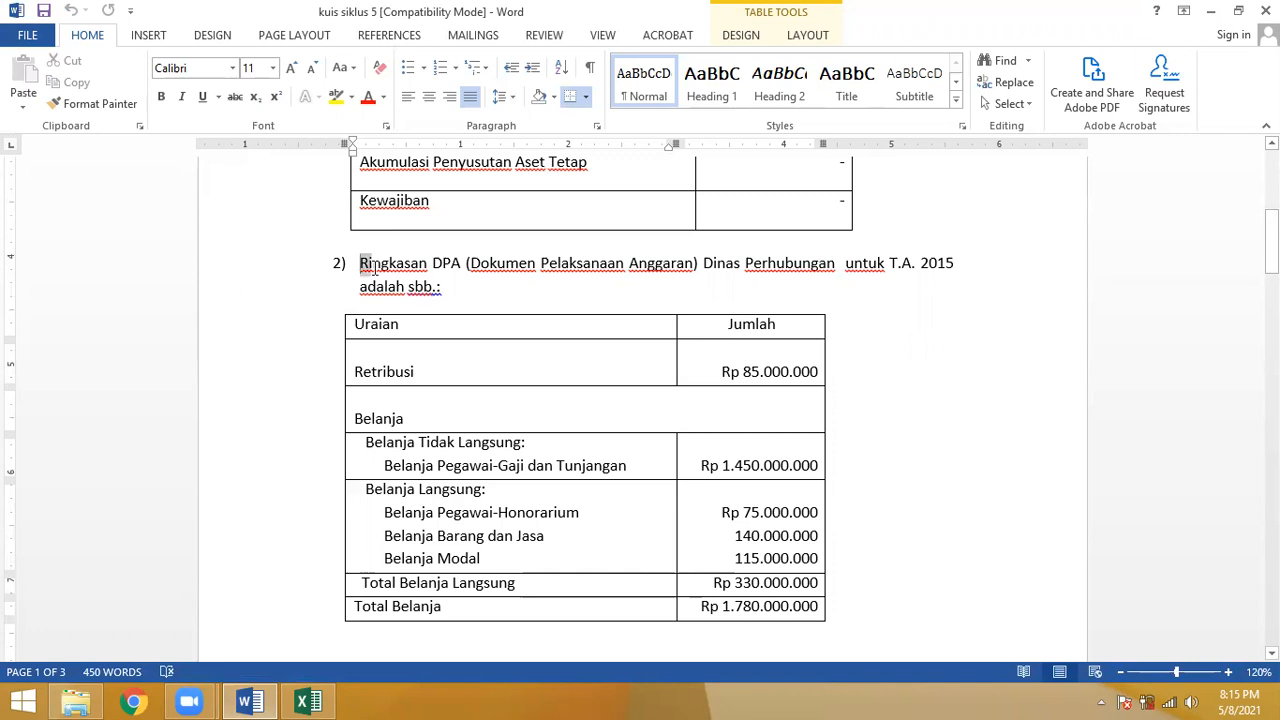
pyautogui.doubleClick(766, 371)
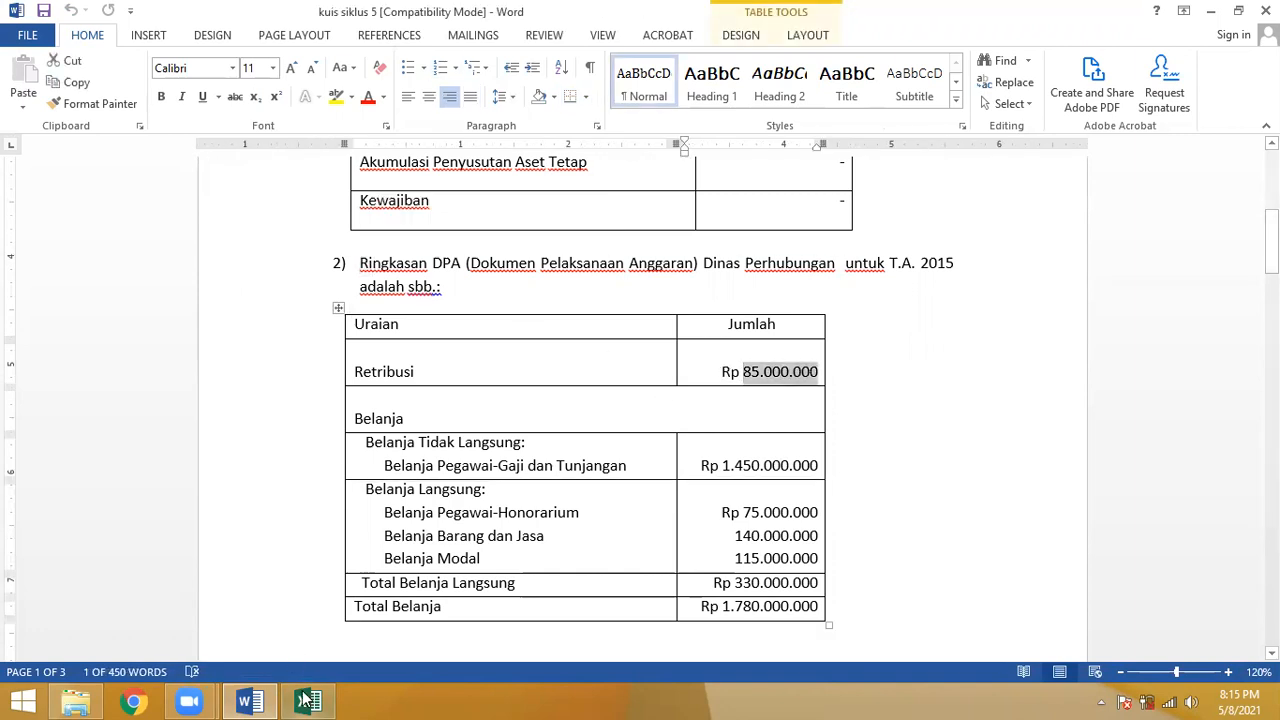
# Step: Switch to Excel and check the ANGGARAN amounts for Pendapatan Retribusi and Belanja Gaji dan Tunjangan on the LRA sheet
pyautogui.click(307, 702)
pyautogui.click(405, 352)
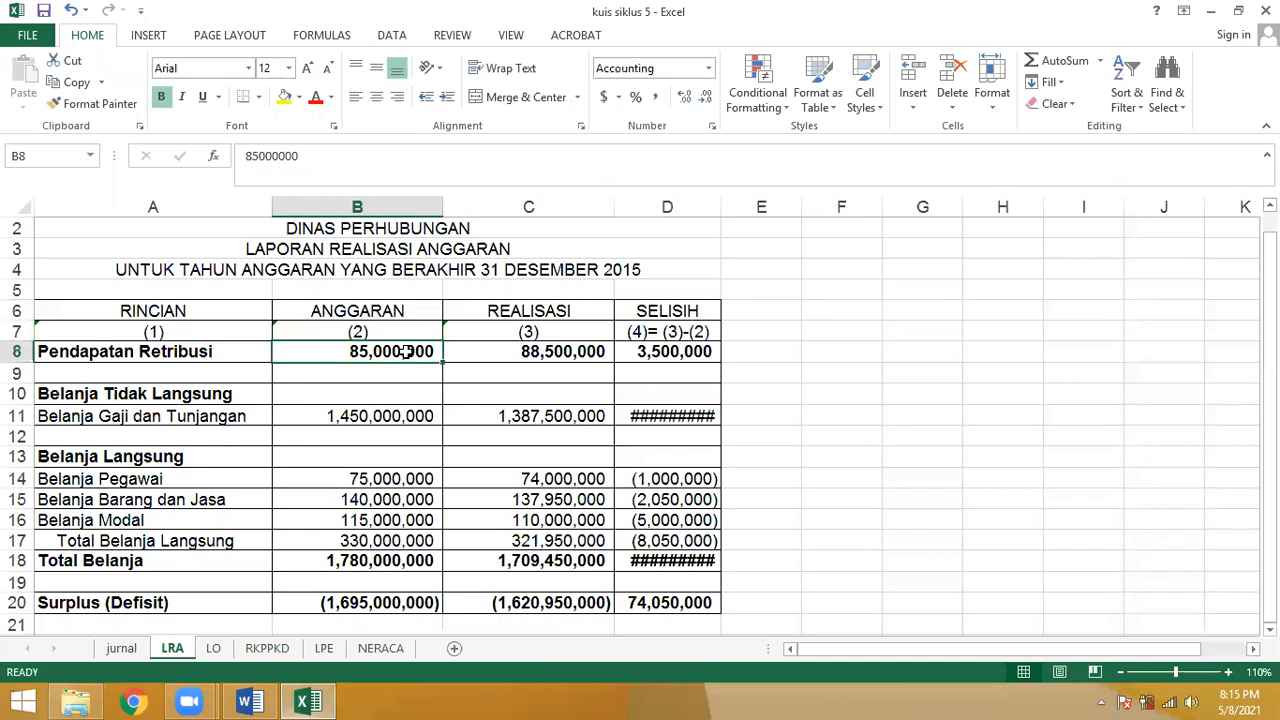
pyautogui.click(335, 416)
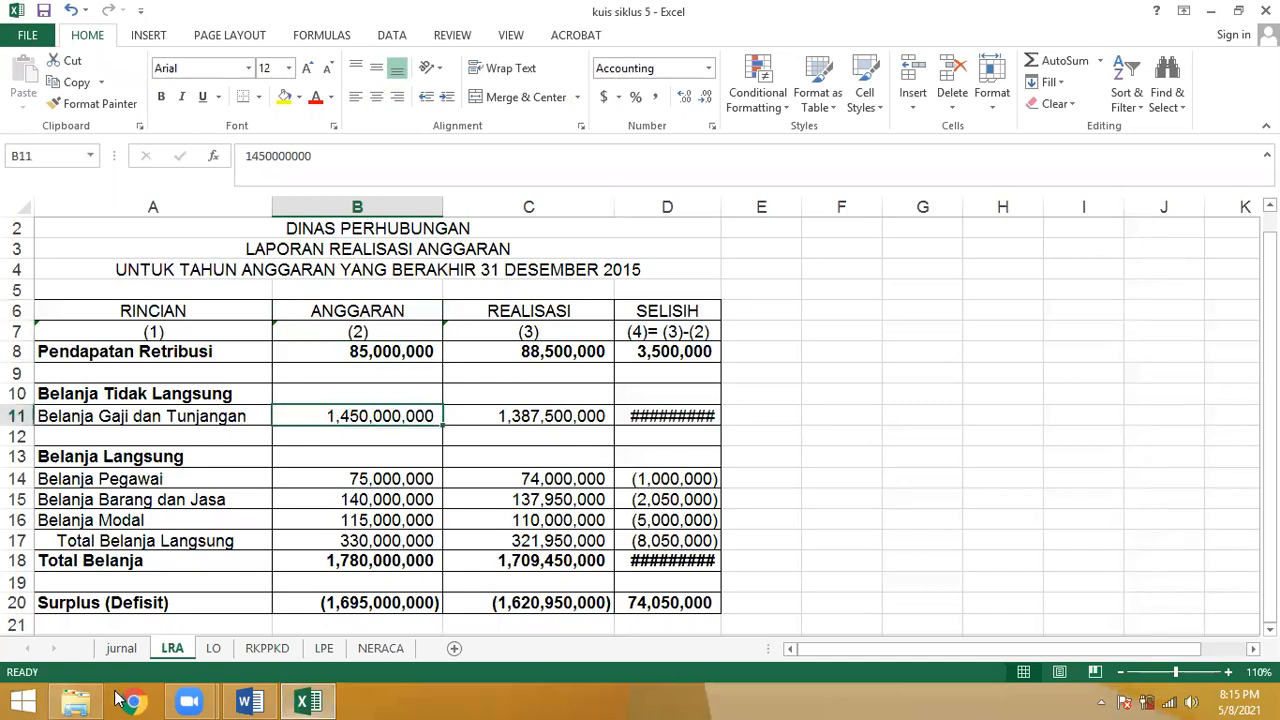
pyautogui.click(121, 648)
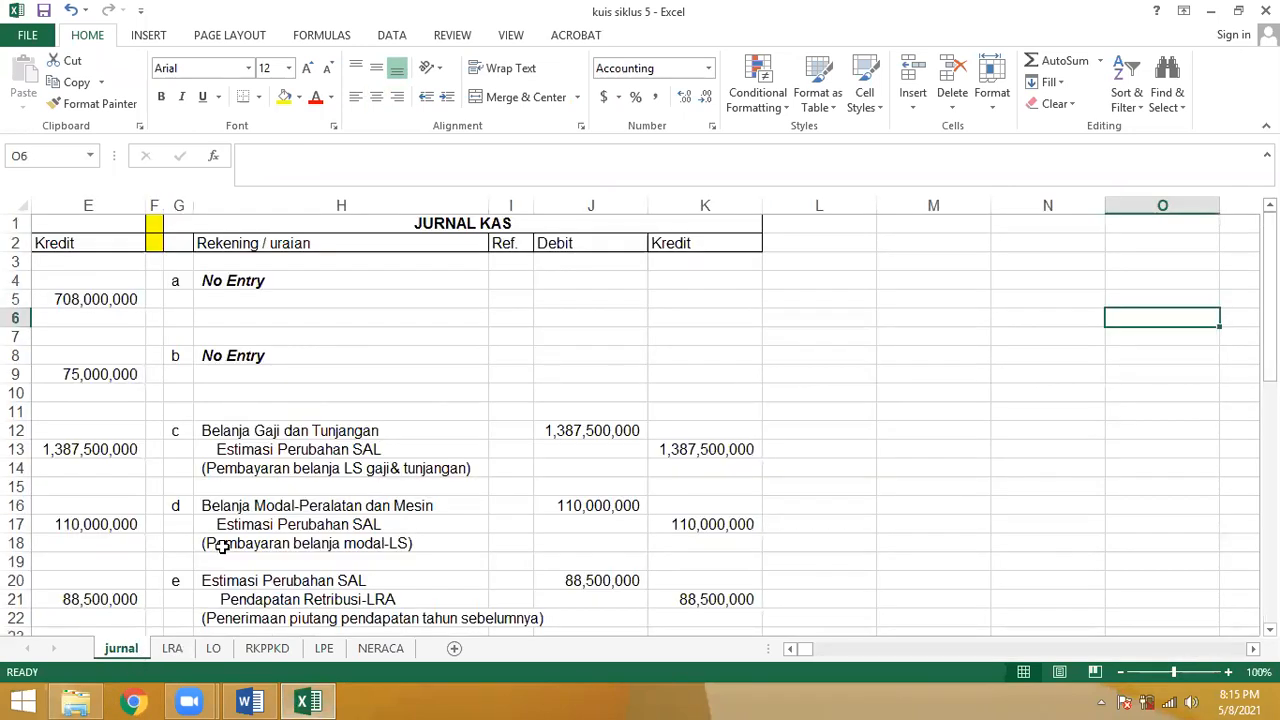
pyautogui.click(172, 648)
# Step: Highlight the Belanja Pegawai-Gaji dan Tunjangan amount in the Word DPA table and return to the LRA sheet in Excel
pyautogui.click(249, 702)
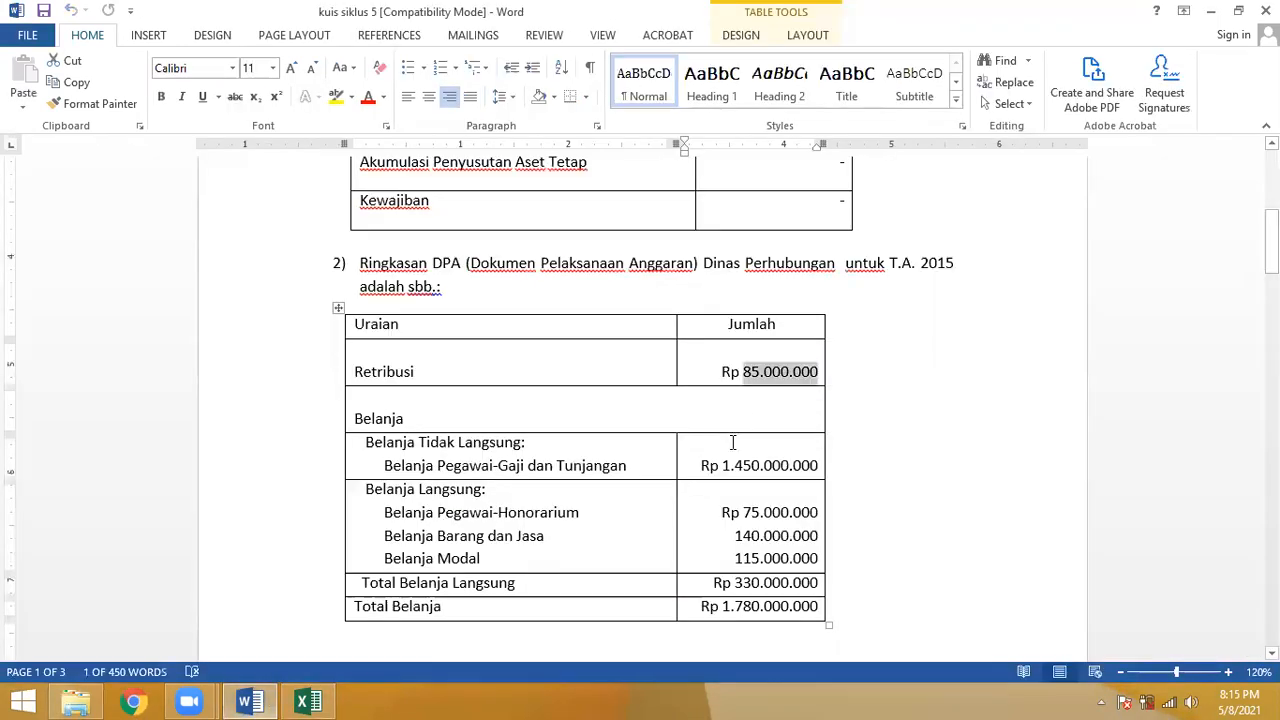
pyautogui.moveTo(724, 468); pyautogui.dragTo(853, 468)
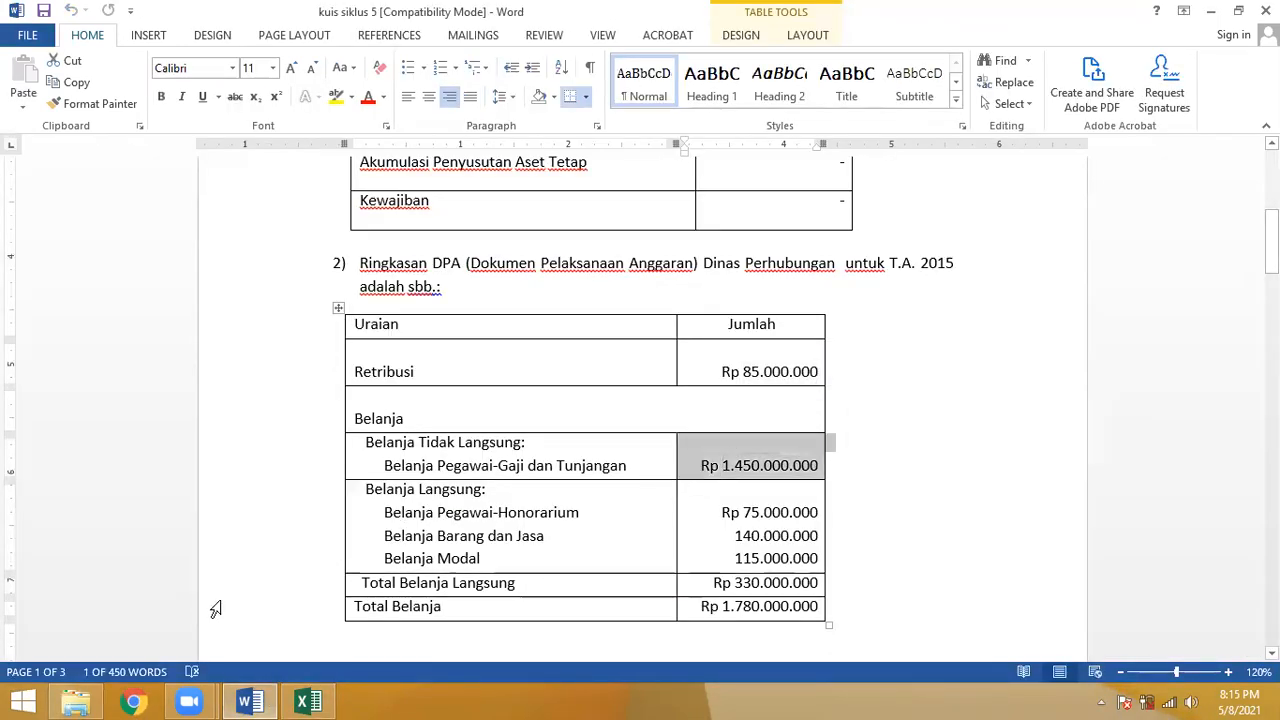
pyautogui.click(307, 702)
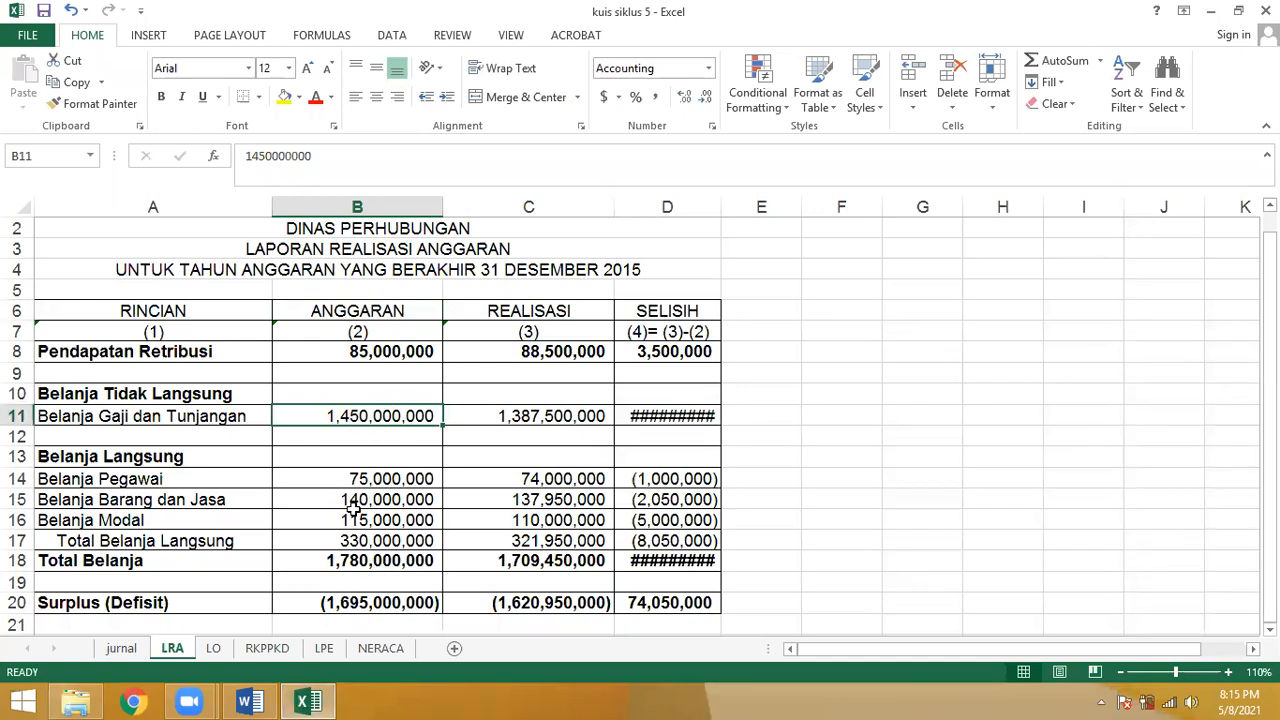
# Step: Inspect the ANGGARAN column's Surplus (Defisit) formula and the Pendapatan Retribusi amount it uses
pyautogui.click(340, 601)
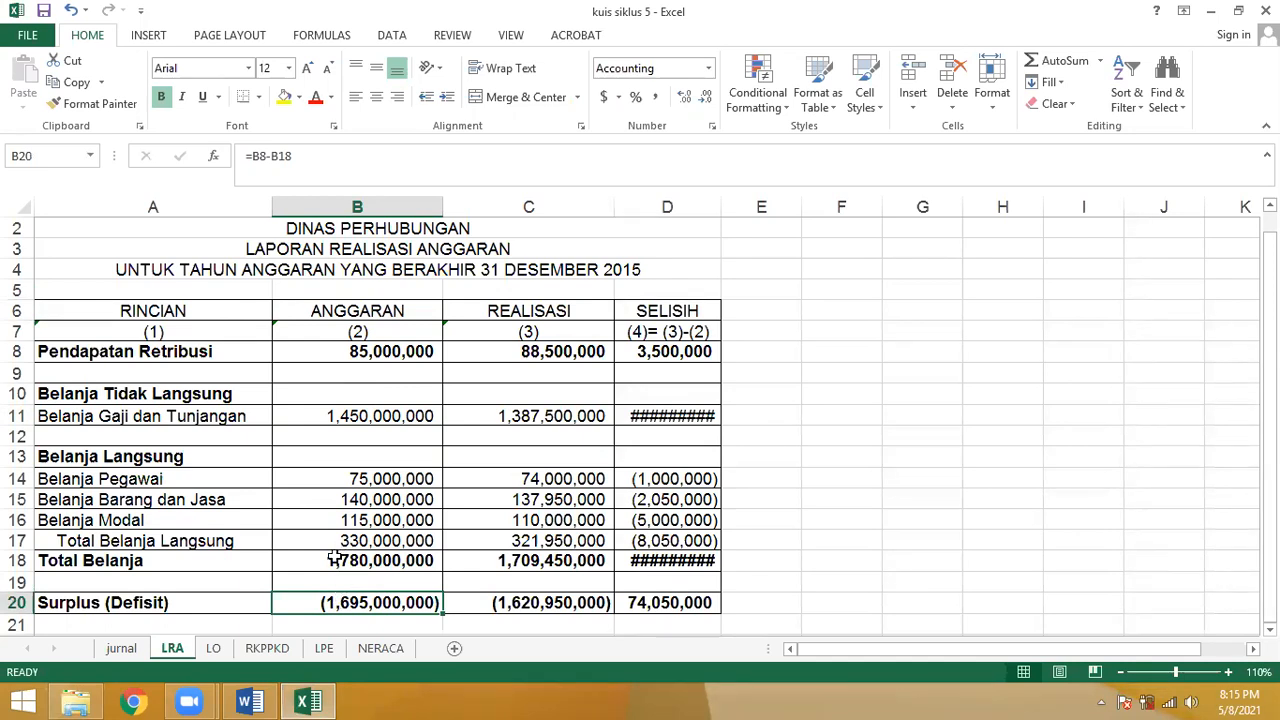
pyautogui.click(377, 358)
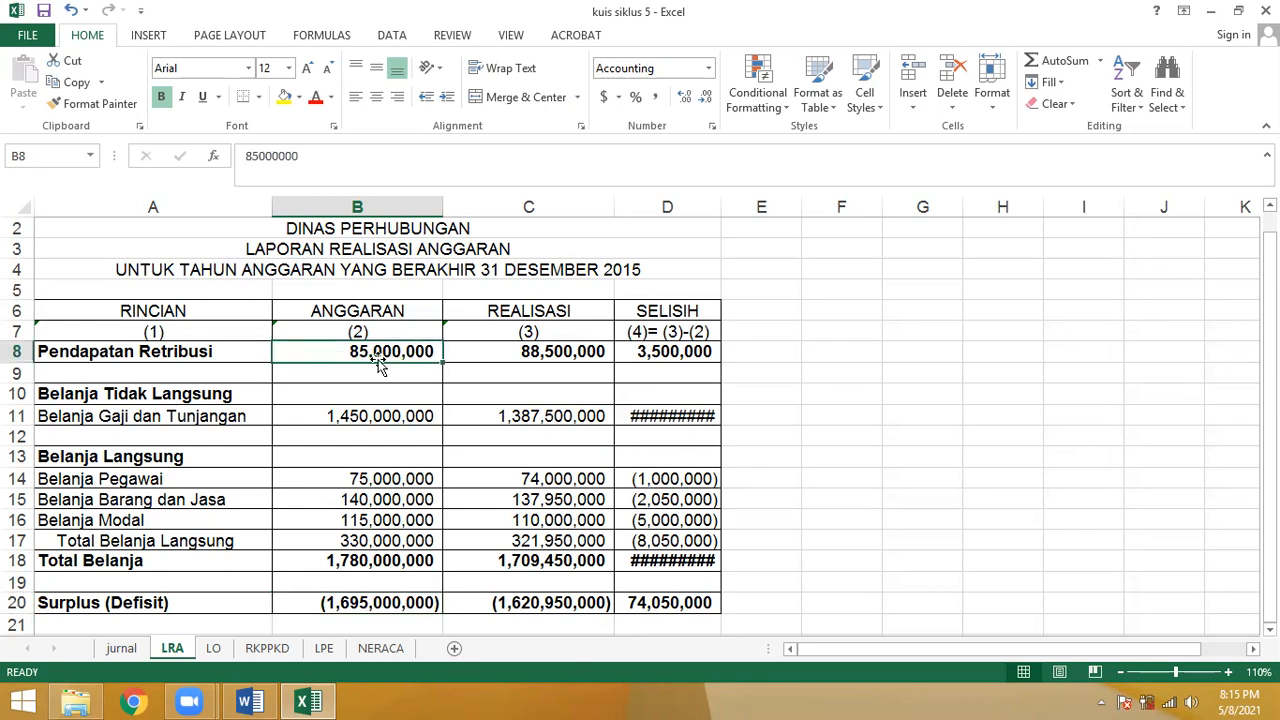
pyautogui.click(363, 604)
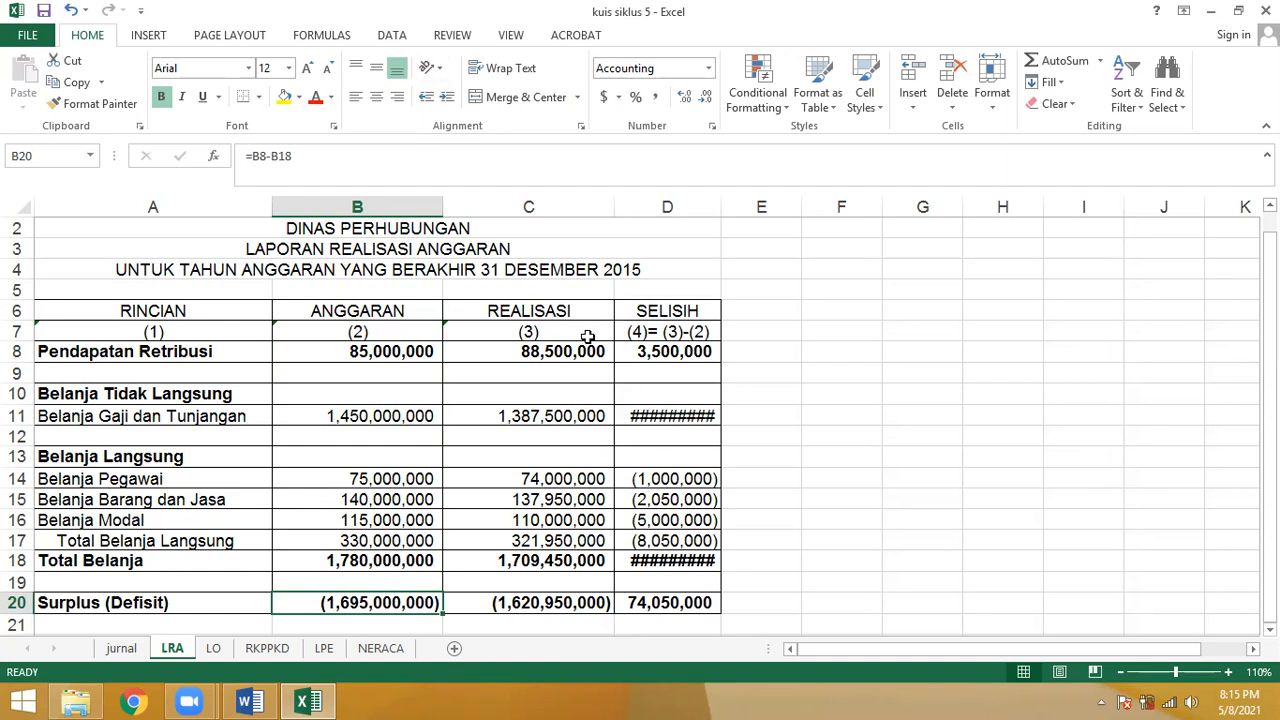
# Step: Link the REALISASI amount for Pendapatan Retribusi (C8) to the Pendapatan Retribusi-LRA credit in the cash journal, =jurnal!K21
pyautogui.click(540, 315)
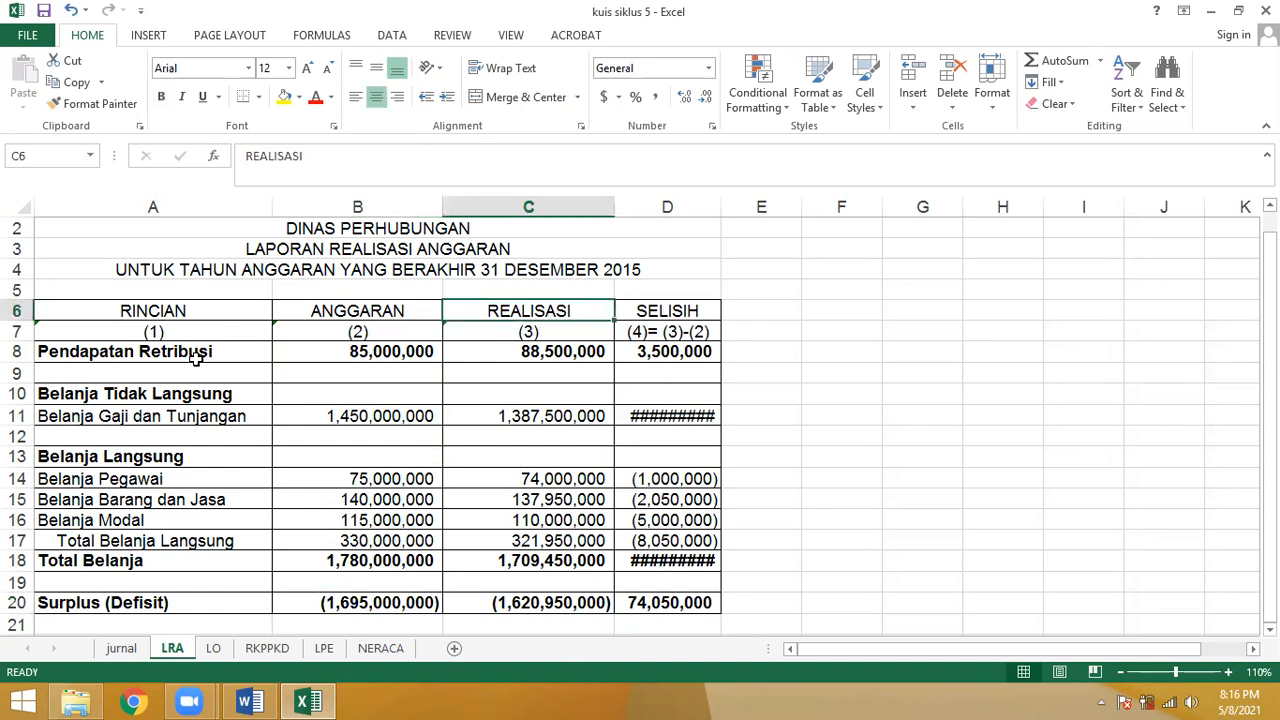
pyautogui.click(200, 358)
pyautogui.click(567, 355)
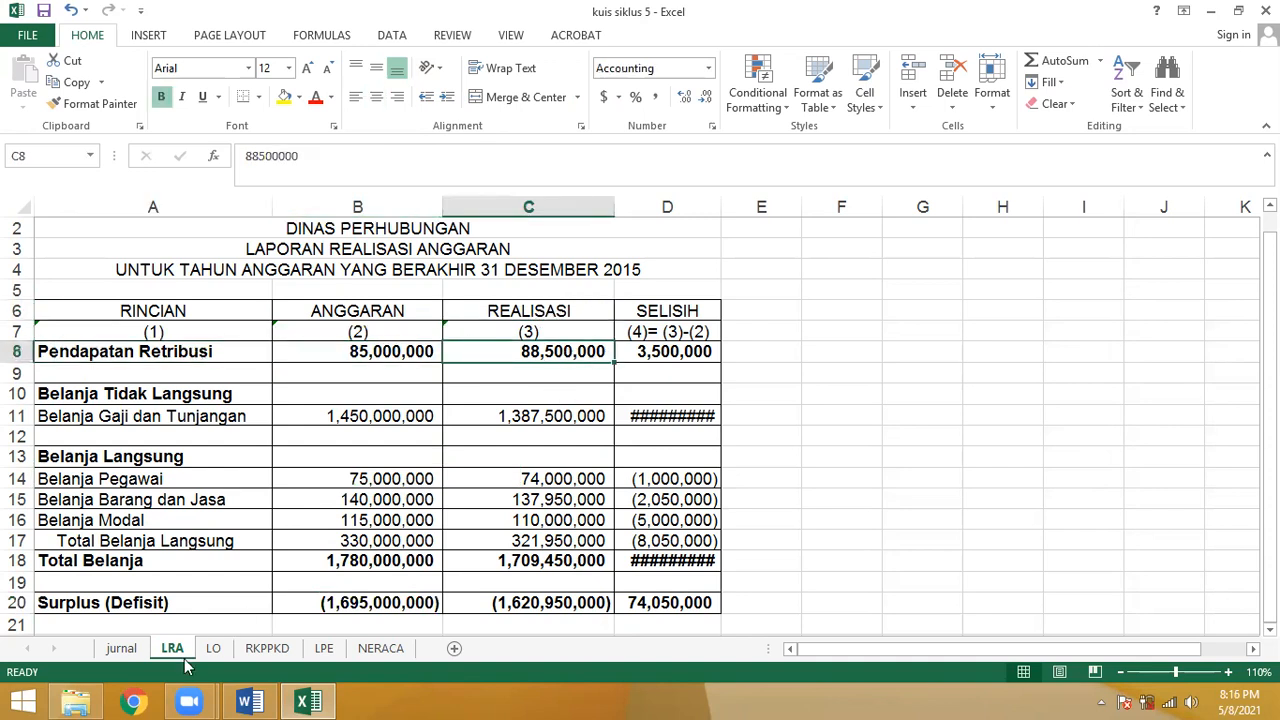
pyautogui.click(121, 648)
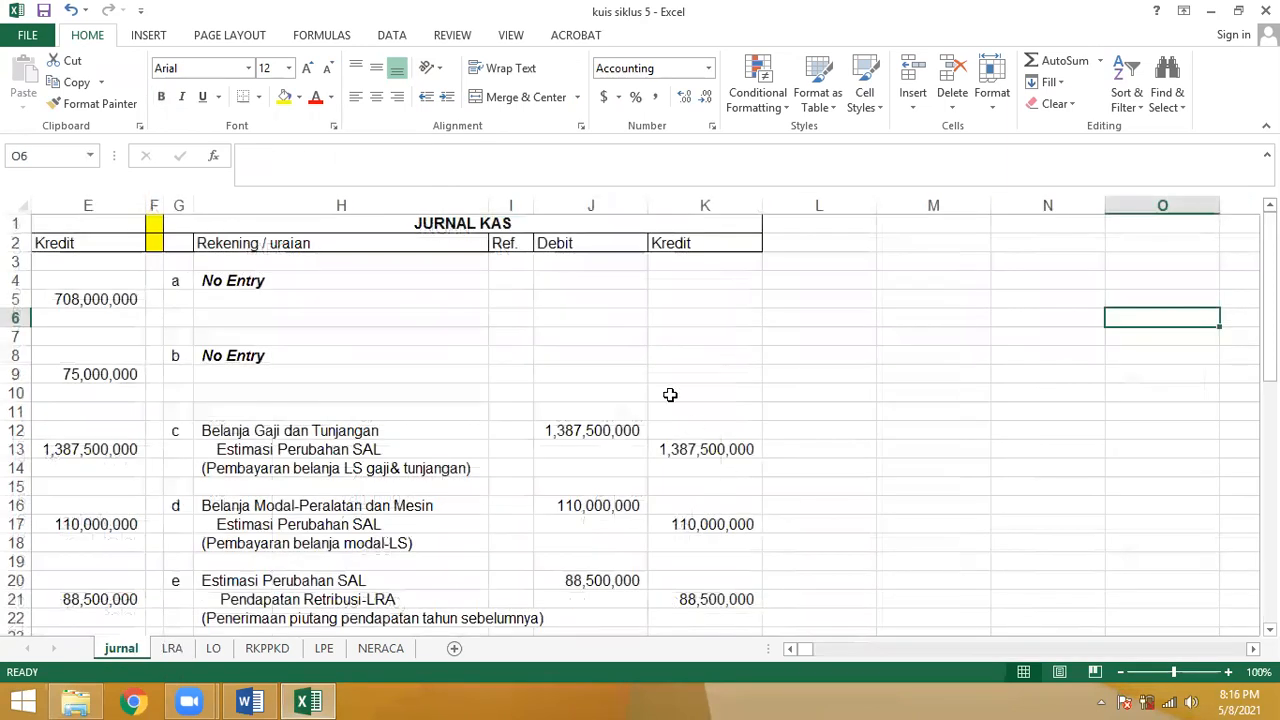
pyautogui.click(172, 648)
pyautogui.write('=')
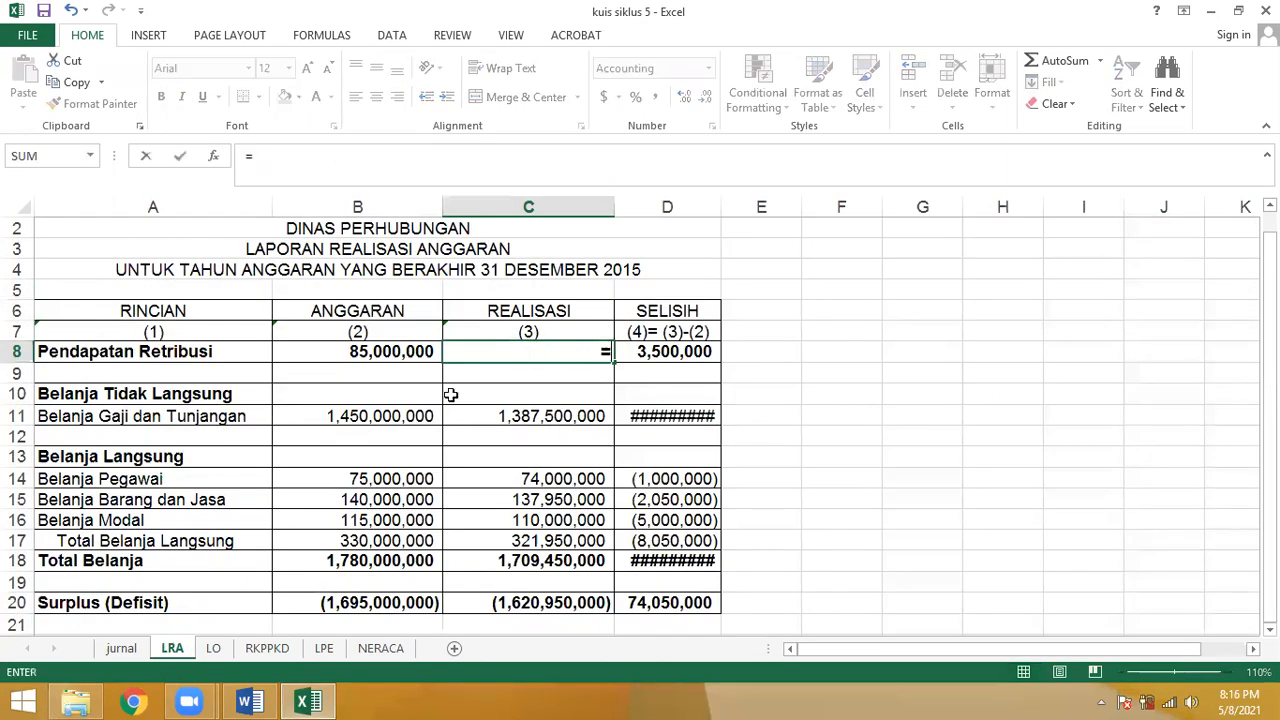
pyautogui.click(121, 648)
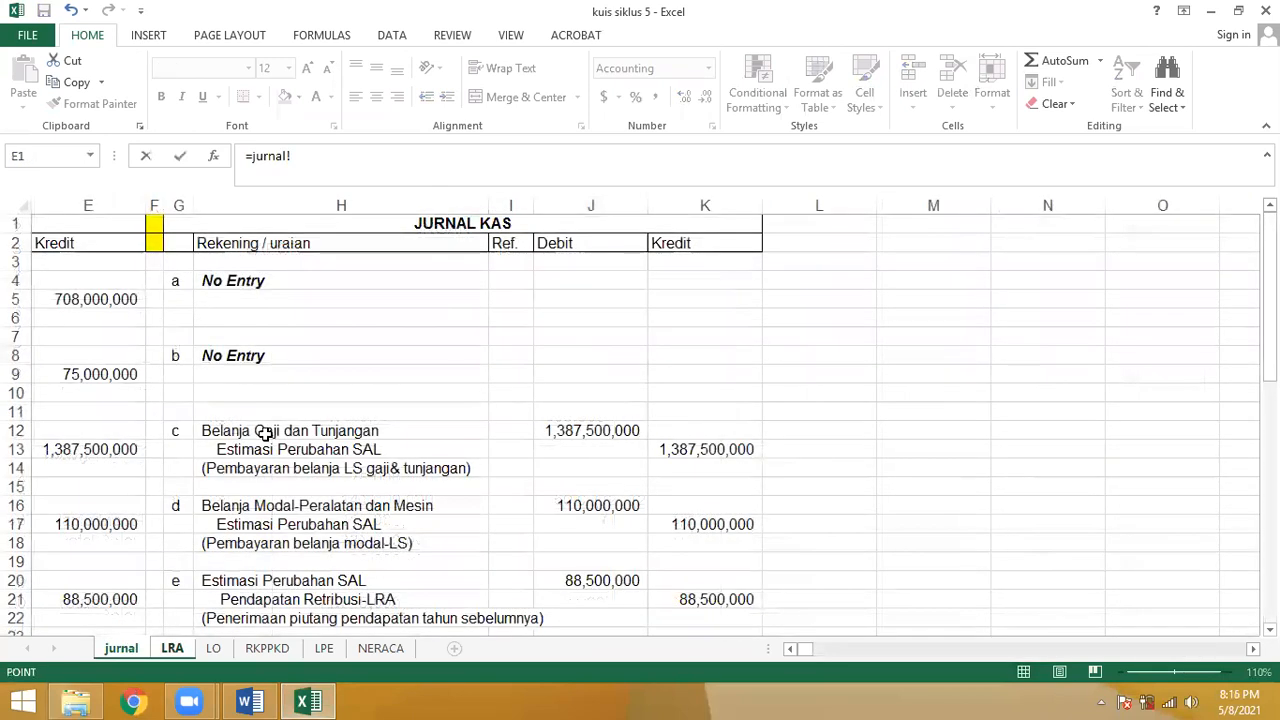
pyautogui.moveTo(1269, 297); pyautogui.dragTo(1269, 353)
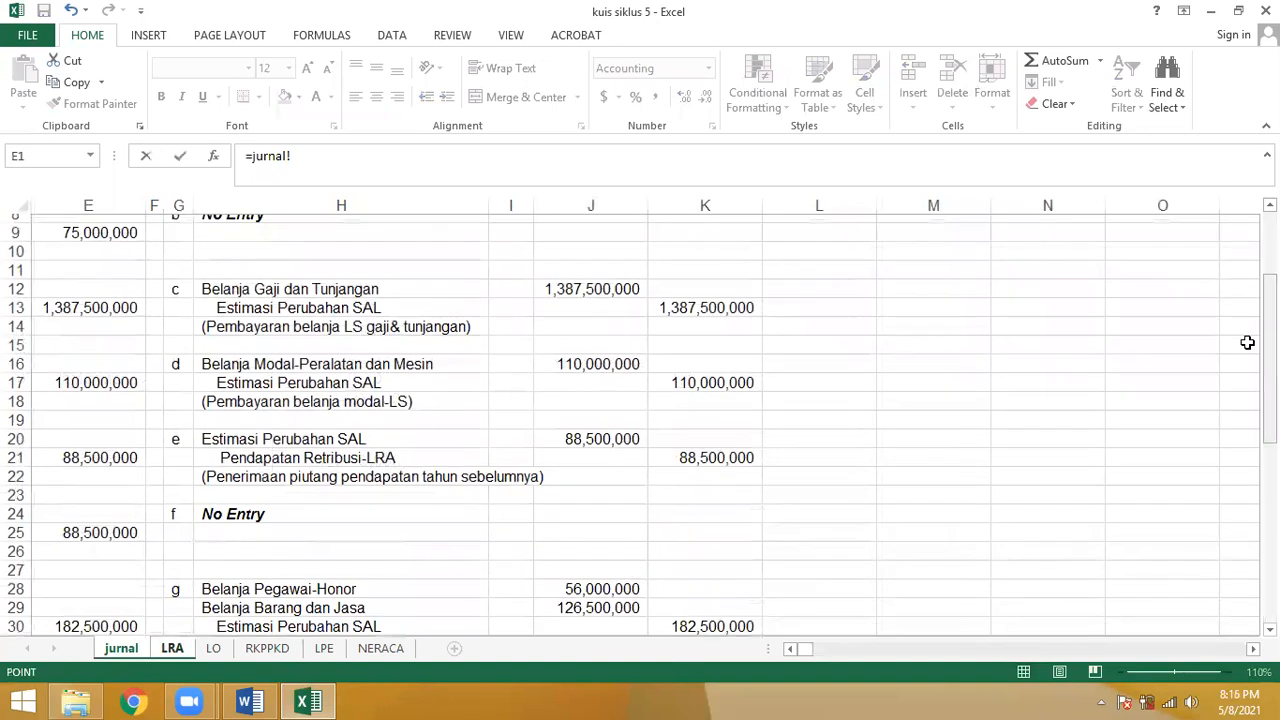
pyautogui.click(714, 449)
pyautogui.moveTo(1269, 400); pyautogui.dragTo(1244, 562)
pyautogui.write('+')
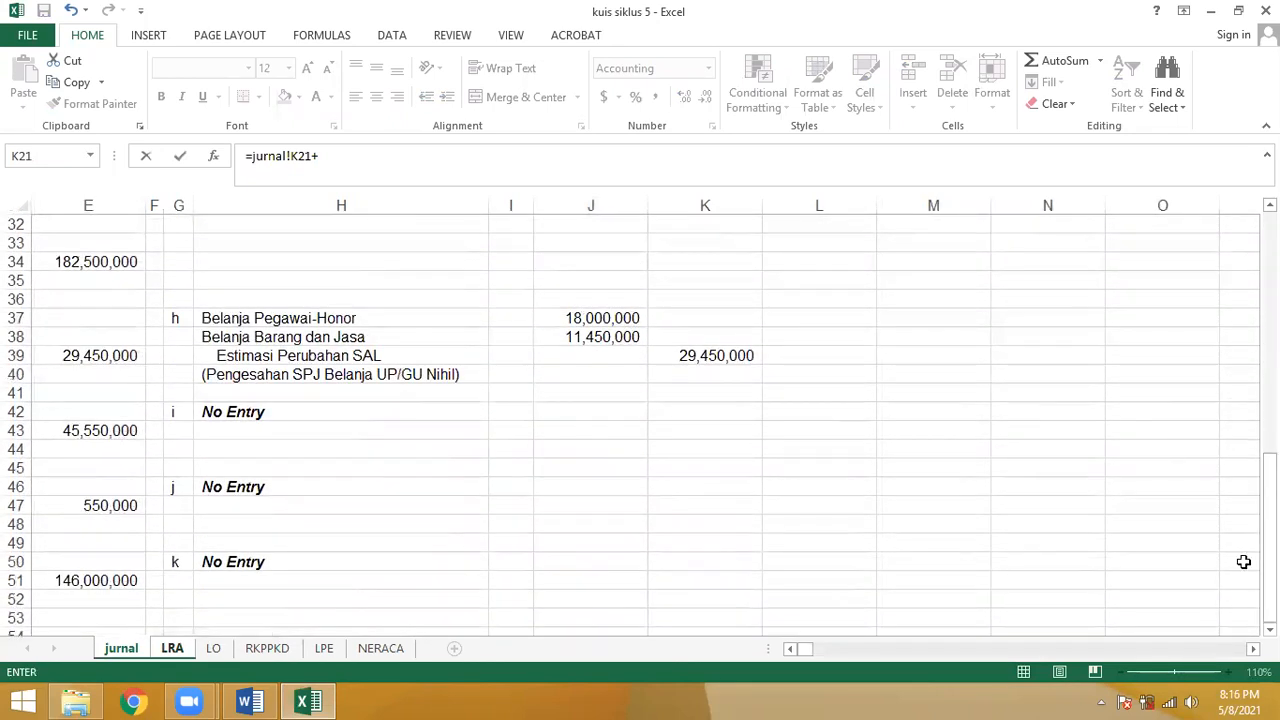
pyautogui.press('Return')
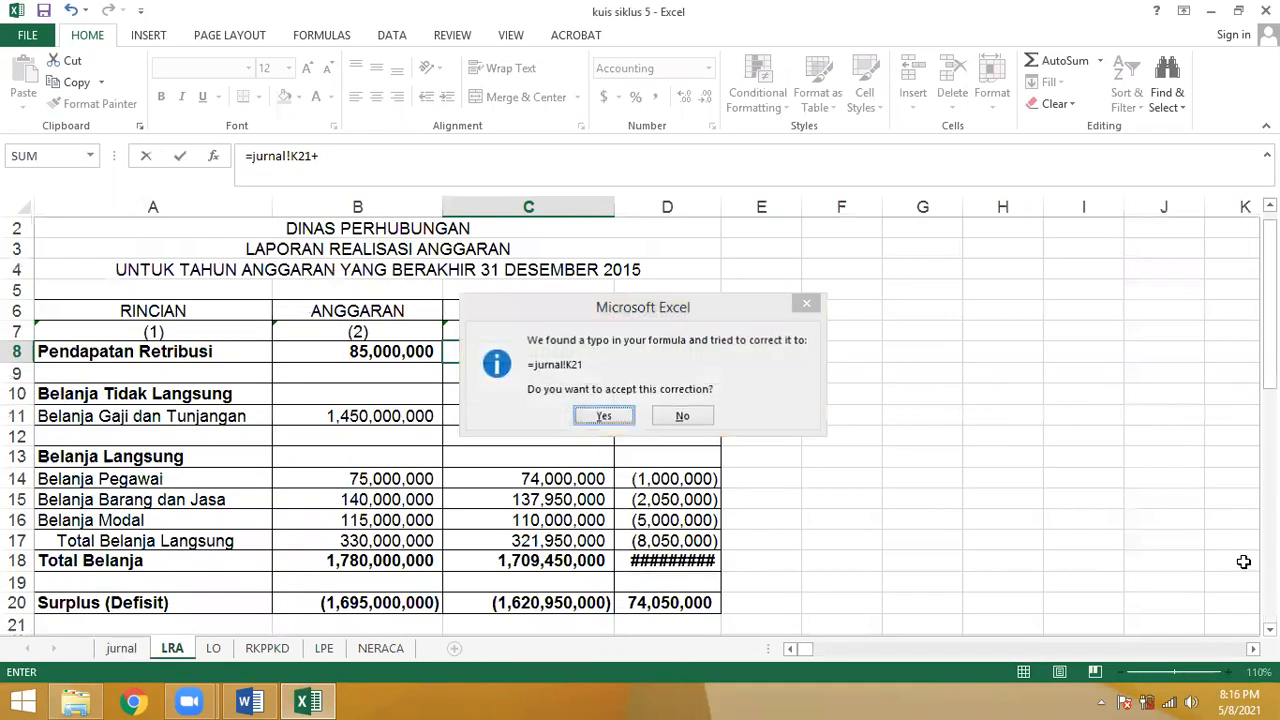
pyautogui.press('Return')
# Step: Link the REALISASI amount for Belanja Gaji dan Tunjangan (C11) to its debit in the cash journal, =jurnal!J12
pyautogui.click(513, 419)
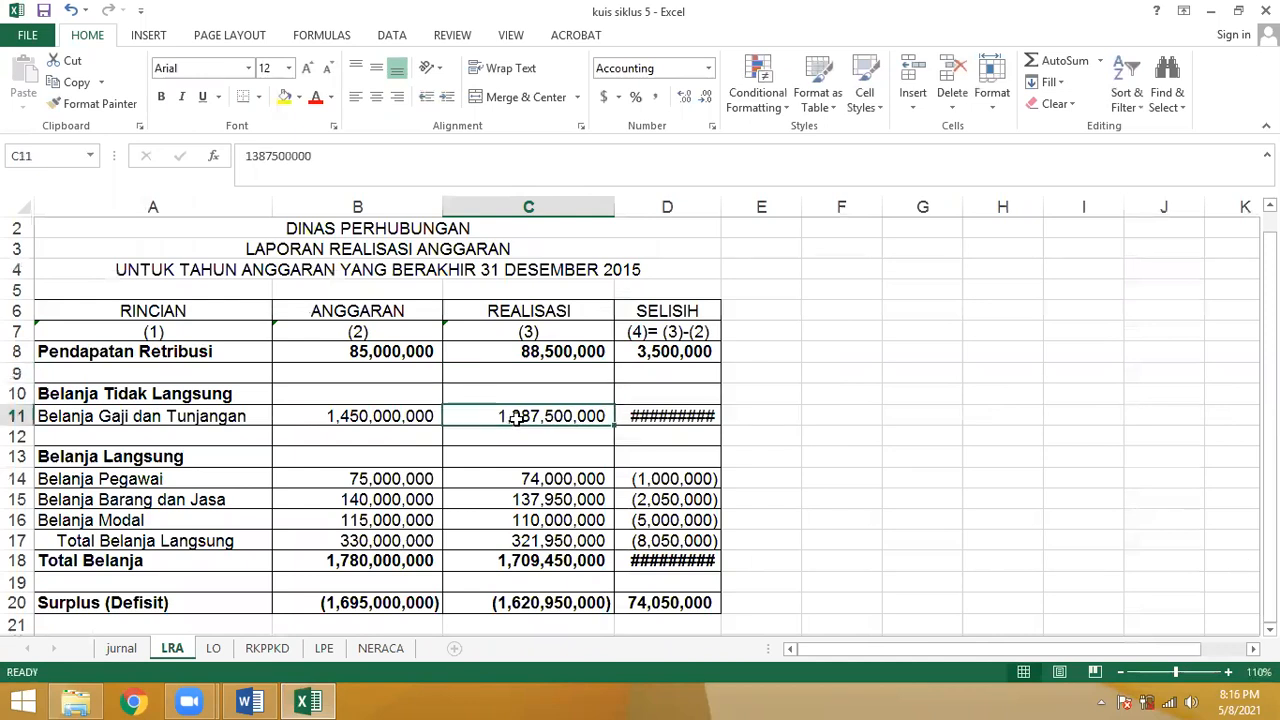
pyautogui.write('=')
pyautogui.click(121, 648)
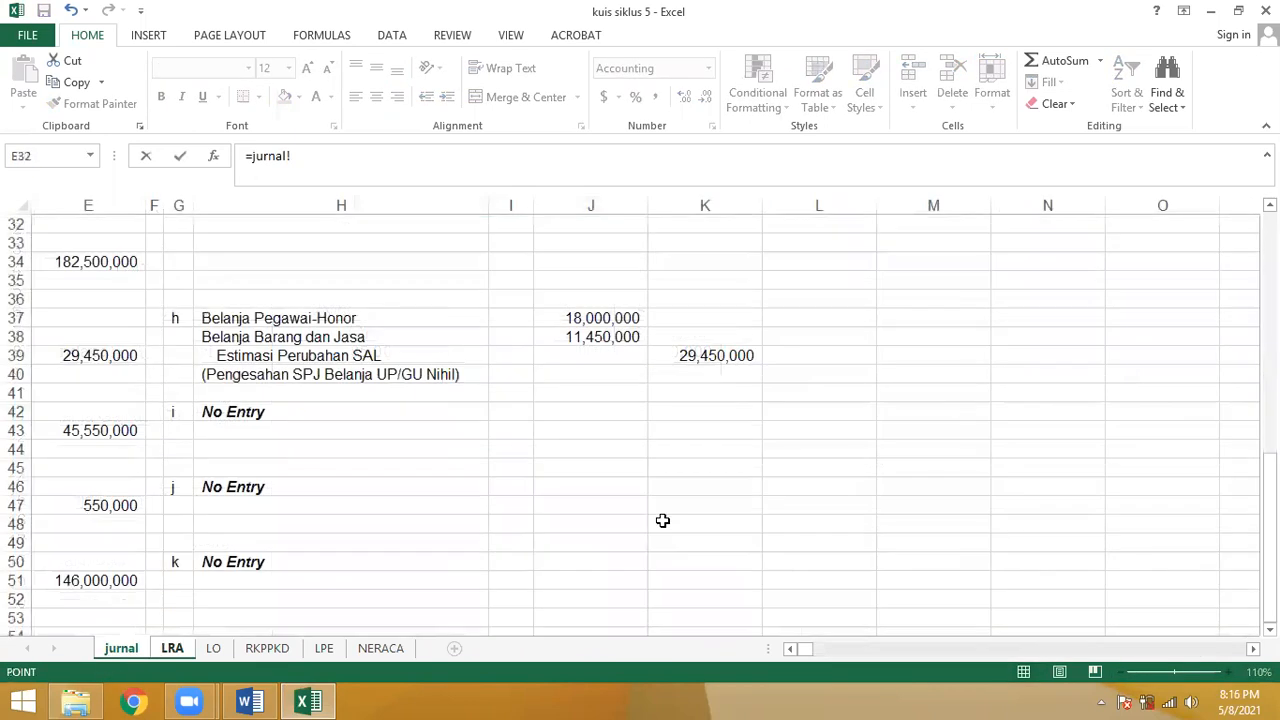
pyautogui.moveTo(1268, 590); pyautogui.dragTo(1268, 536)
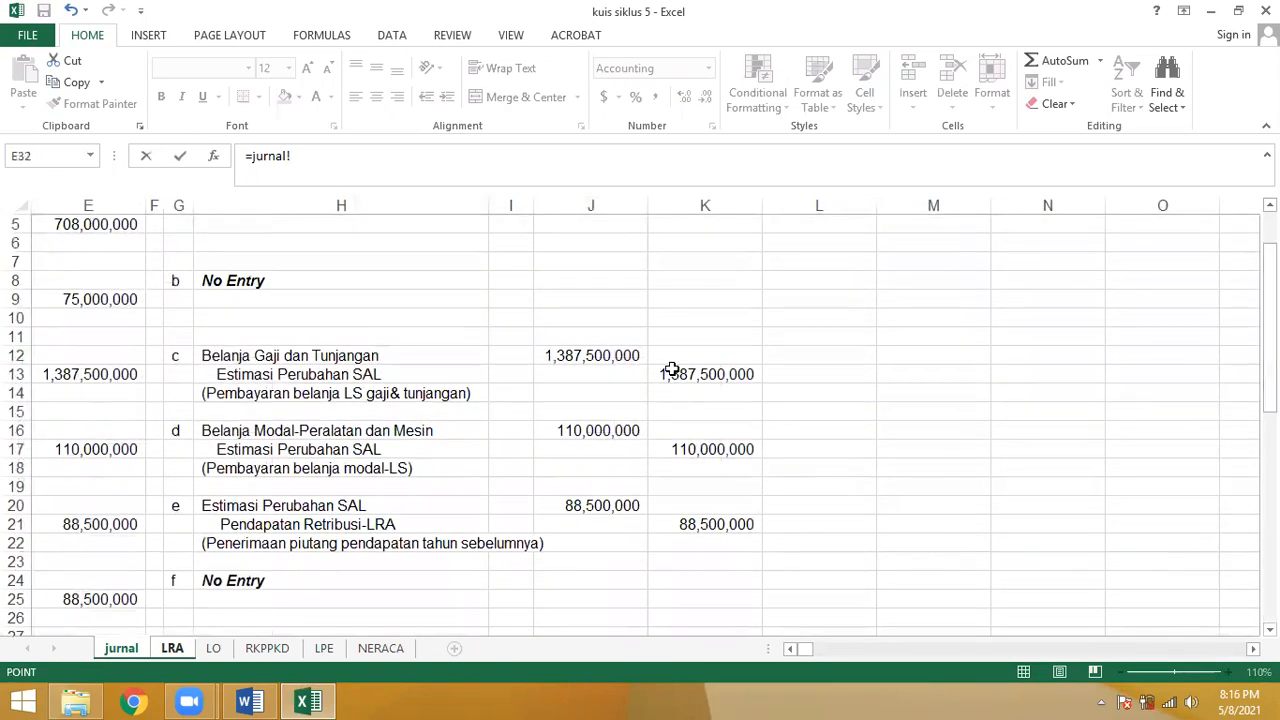
pyautogui.click(606, 355)
pyautogui.press('Return')
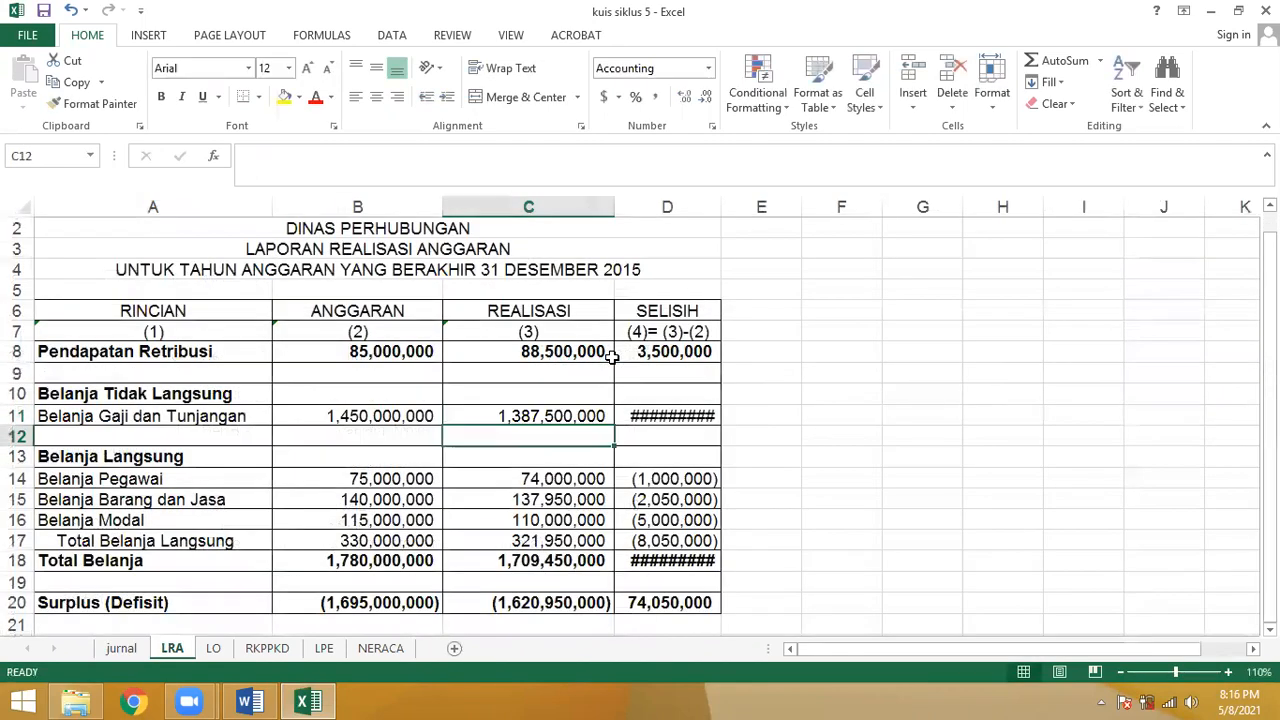
# Step: Undo the REALISASI links to the cash journal and redo them
pyautogui.press('Up')
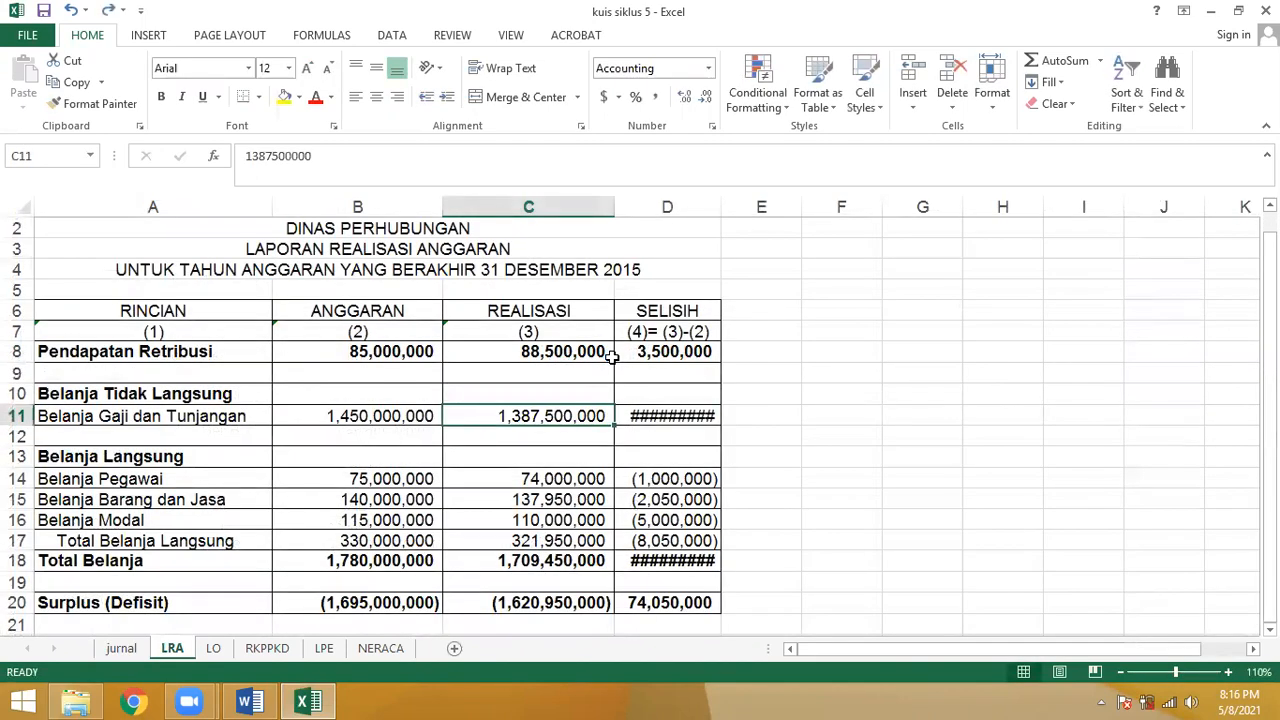
pyautogui.click(612, 357)
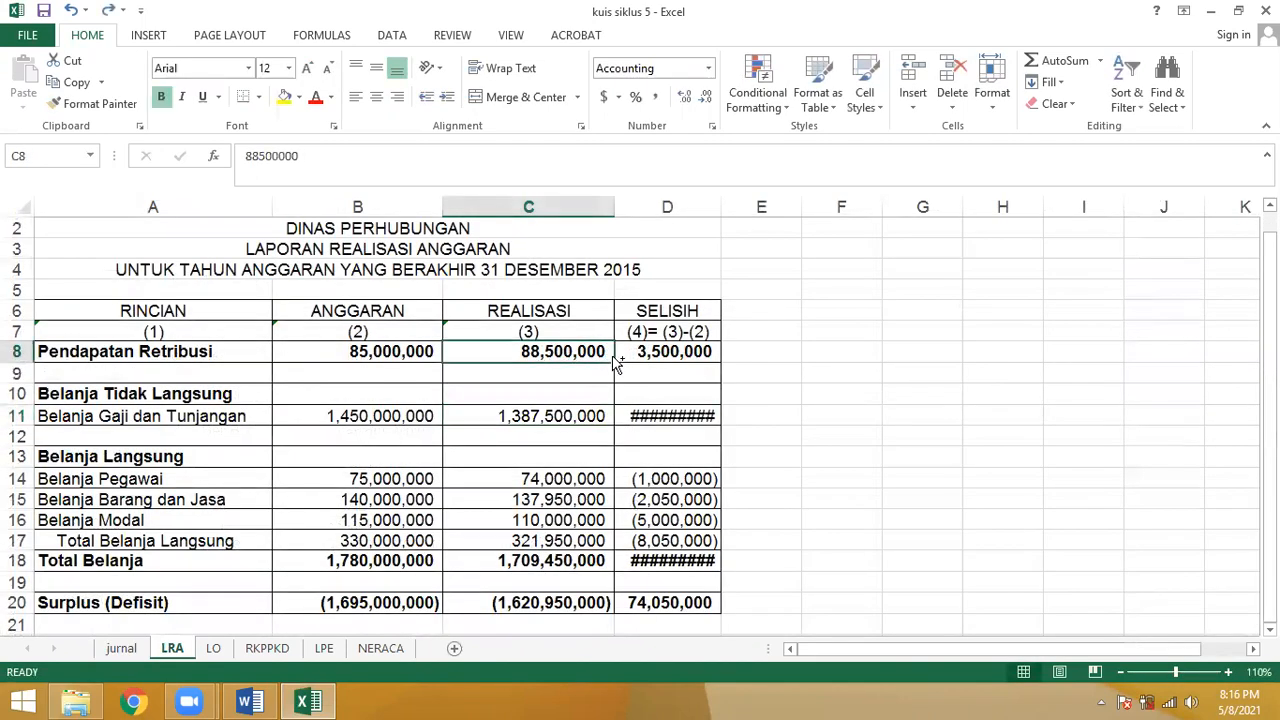
pyautogui.click(107, 10)
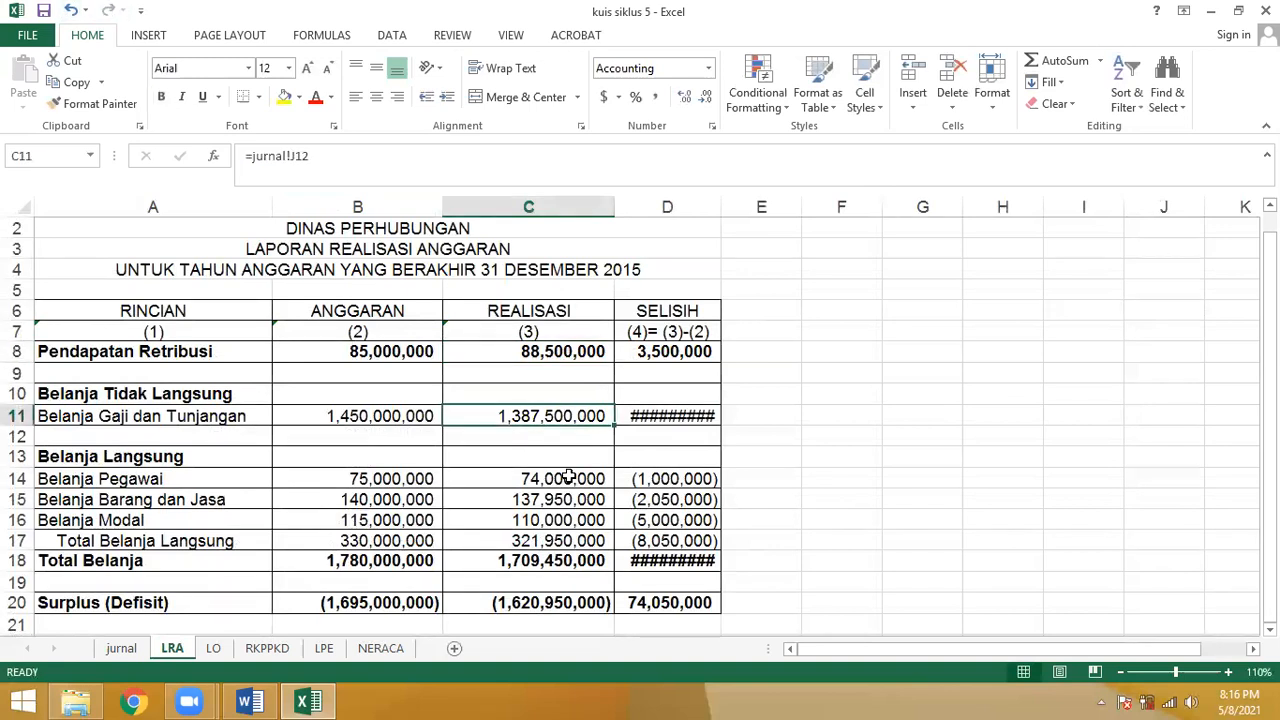
pyautogui.click(528, 479)
pyautogui.write('=')
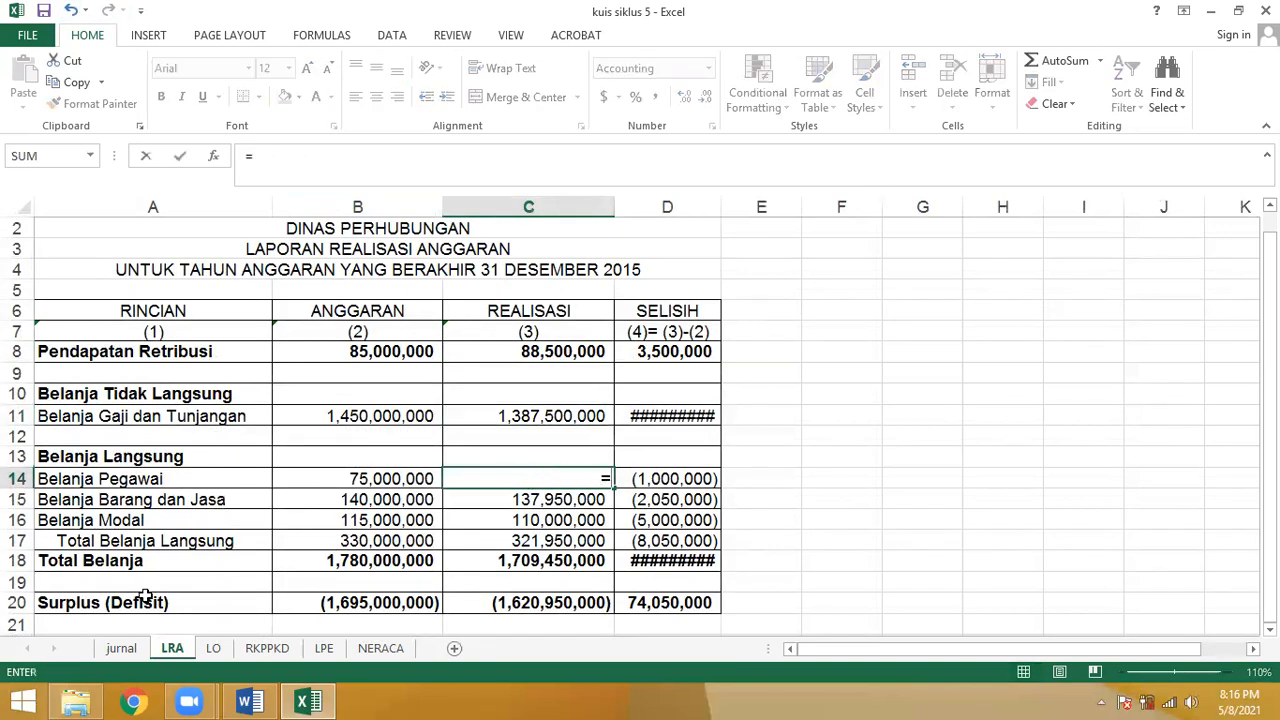
pyautogui.click(121, 648)
pyautogui.moveTo(1268, 380); pyautogui.dragTo(1268, 494)
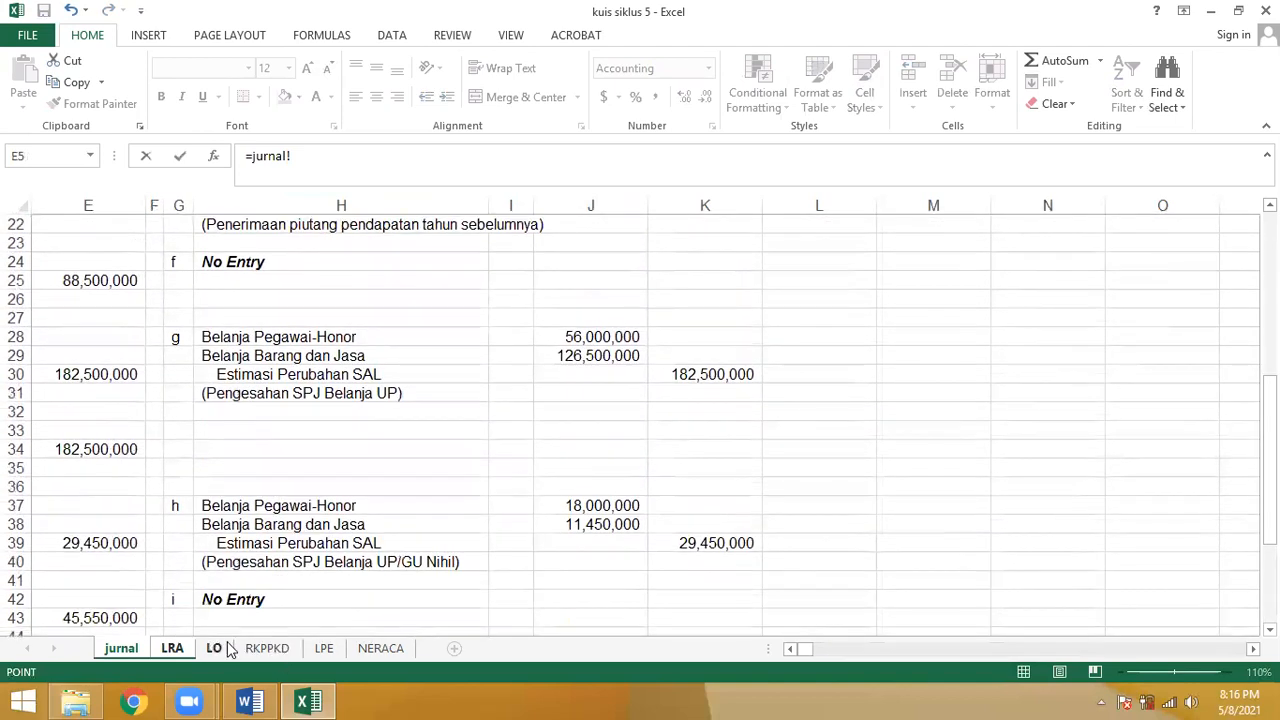
pyautogui.moveTo(330, 152); pyautogui.dragTo(148, 150)
pyautogui.press('BackSpace')
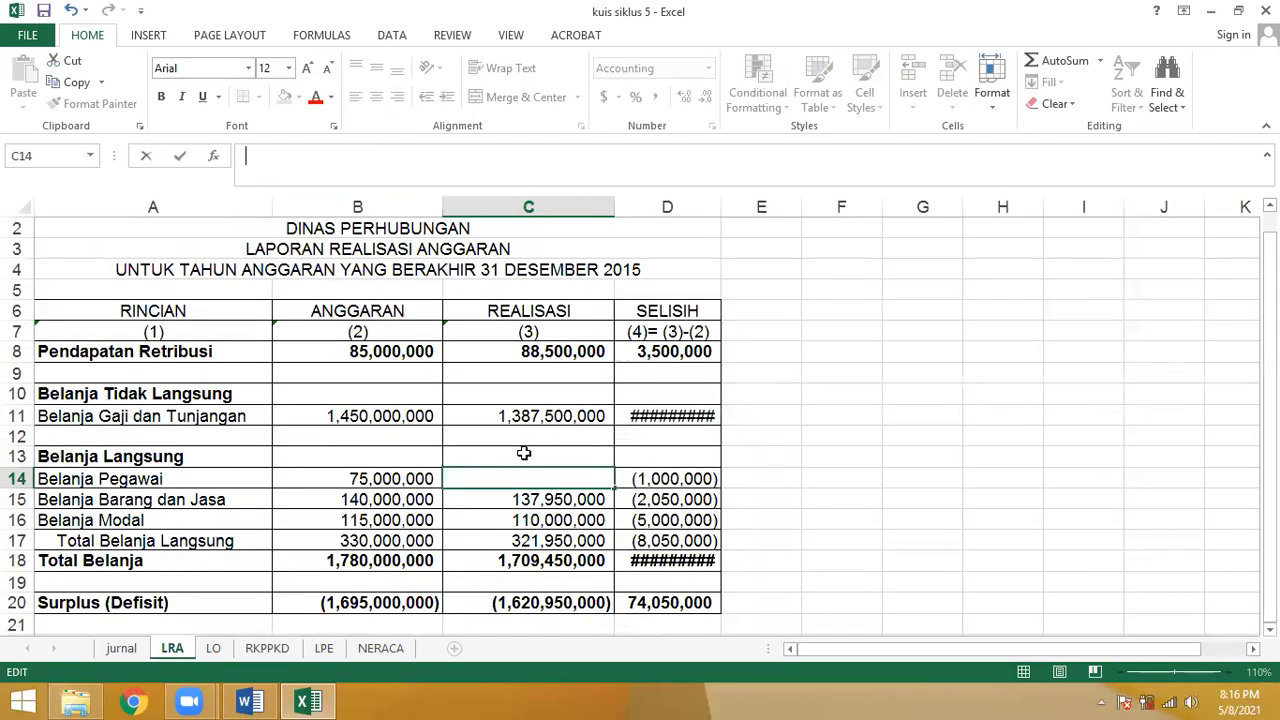
# Step: Set the REALISASI amount for Belanja Pegawai (C14) to the sum of the two Belanja Pegawai-Honor debits, =jurnal!J28+jurnal!J37
pyautogui.write('=')
pyautogui.click(115, 648)
pyautogui.moveTo(1269, 460); pyautogui.dragTo(1269, 300)
pyautogui.moveTo(1269, 403); pyautogui.dragTo(1269, 420)
pyautogui.click(581, 524)
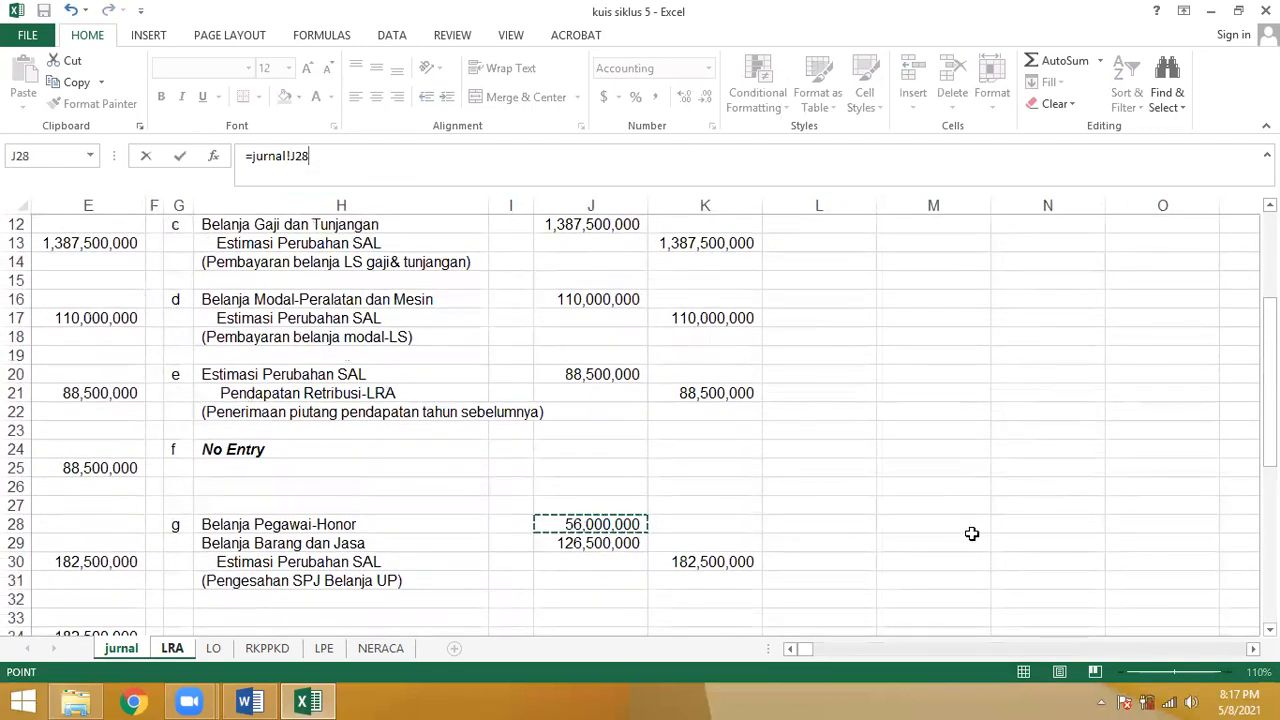
pyautogui.moveTo(1269, 345); pyautogui.dragTo(1269, 445)
pyautogui.write('+')
pyautogui.click(600, 449)
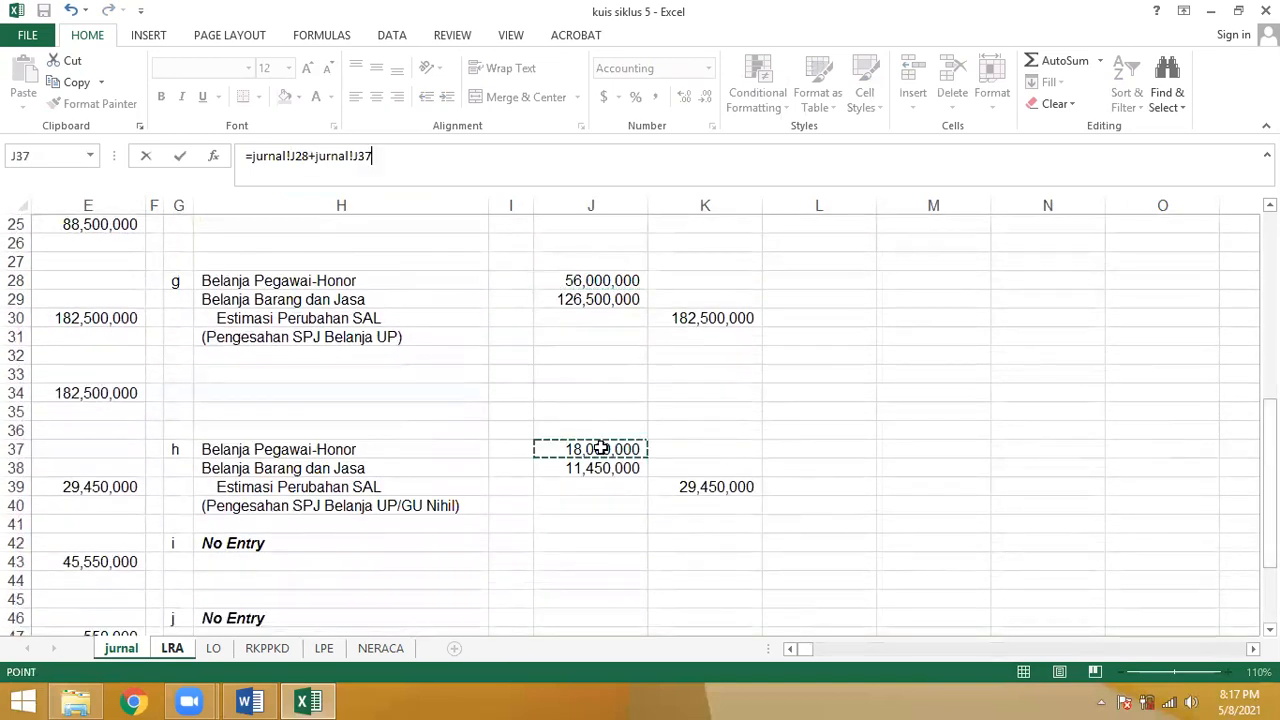
pyautogui.moveTo(1269, 445); pyautogui.dragTo(1269, 255)
pyautogui.press('Return')
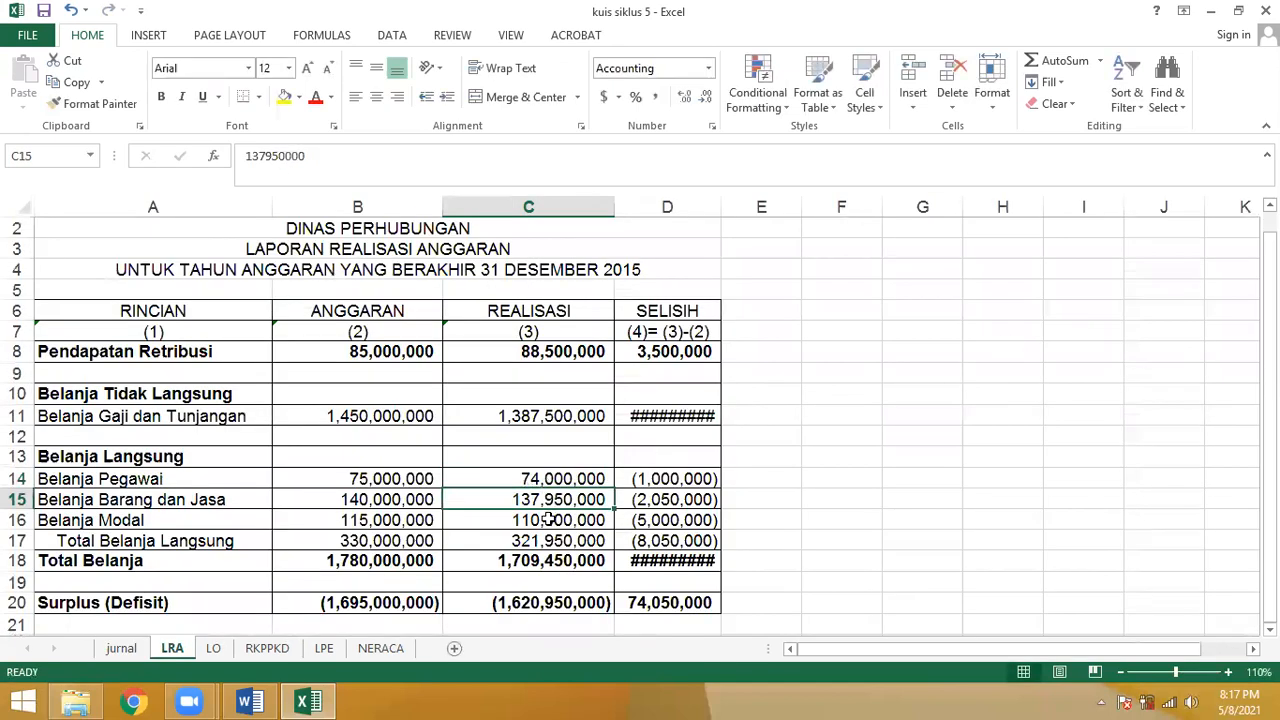
# Step: Inspect the REALISASI column's Total Belanja and Surplus (Defisit) formulas and the cells they refer to
pyautogui.click(541, 560)
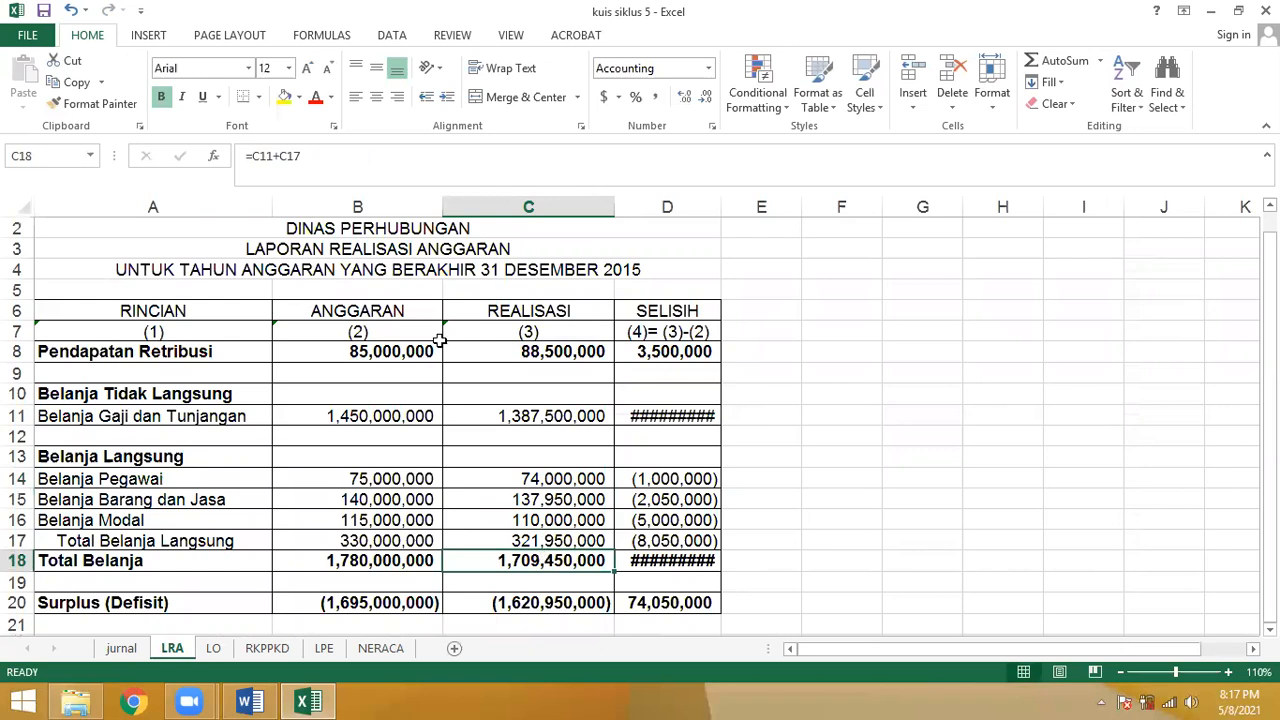
pyautogui.click(378, 161)
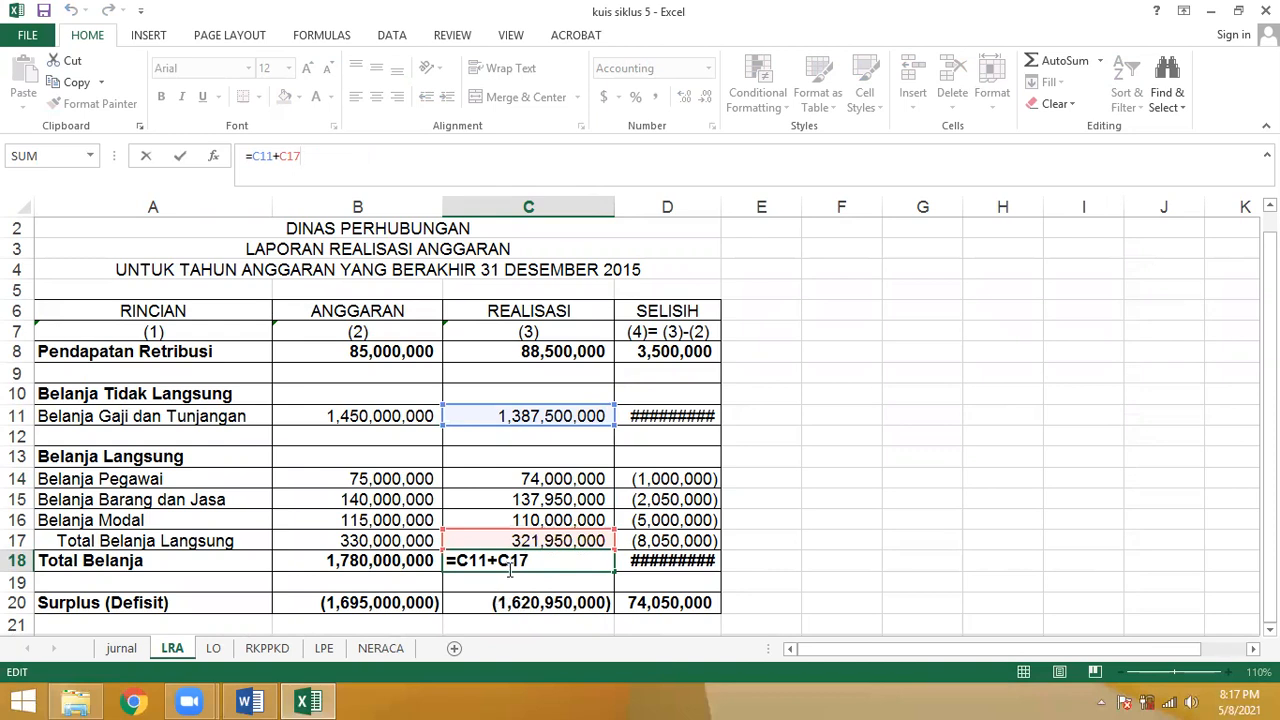
pyautogui.press('Return')
pyautogui.click(523, 605)
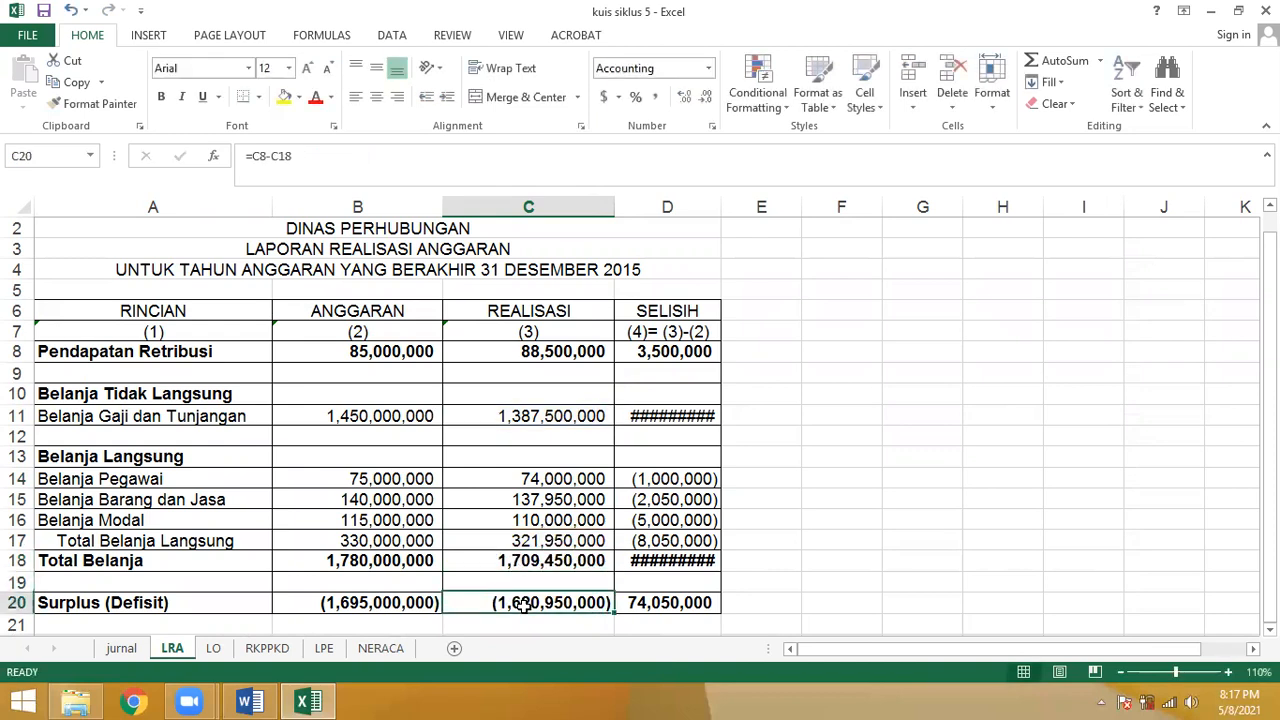
pyautogui.click(311, 160)
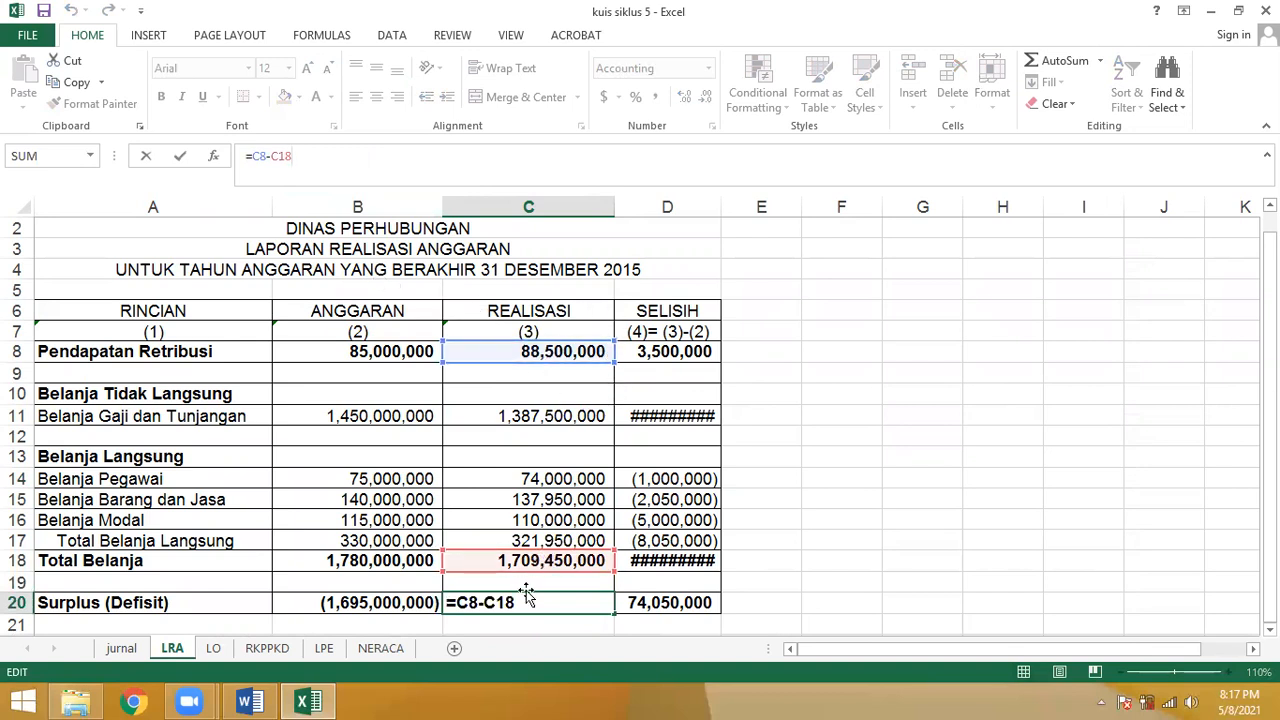
pyautogui.press('Return')
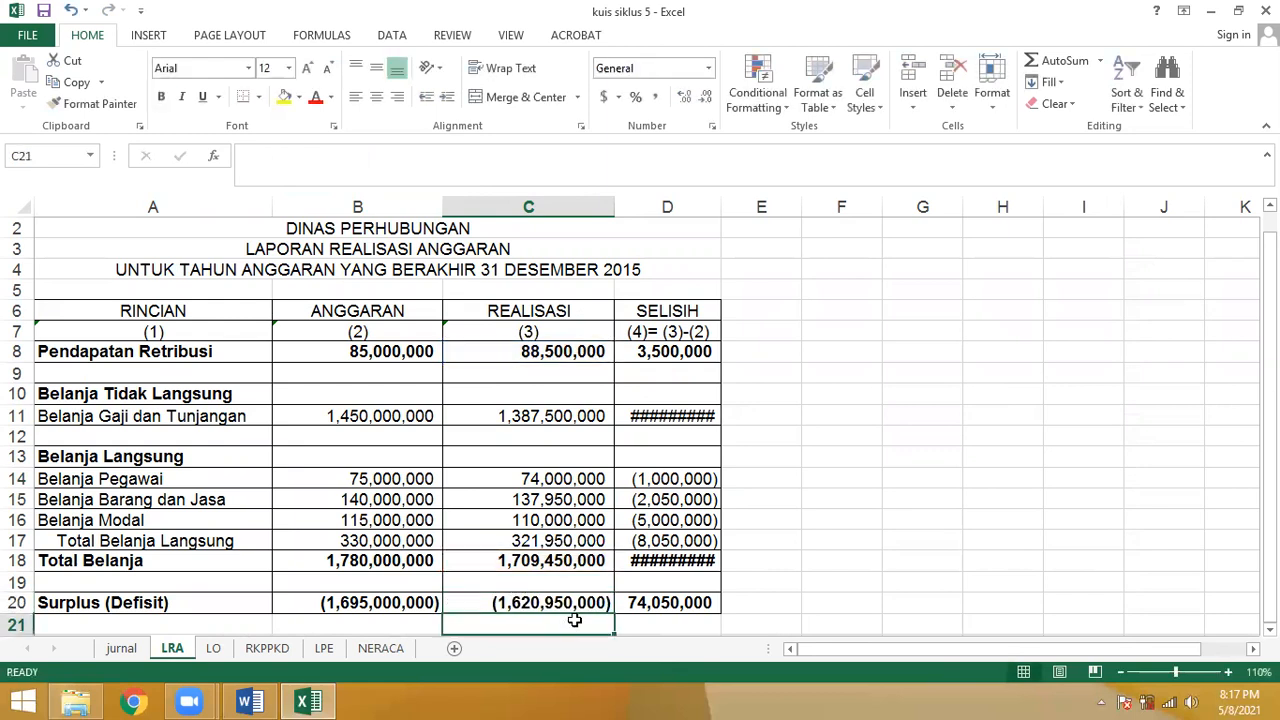
pyautogui.click(578, 604)
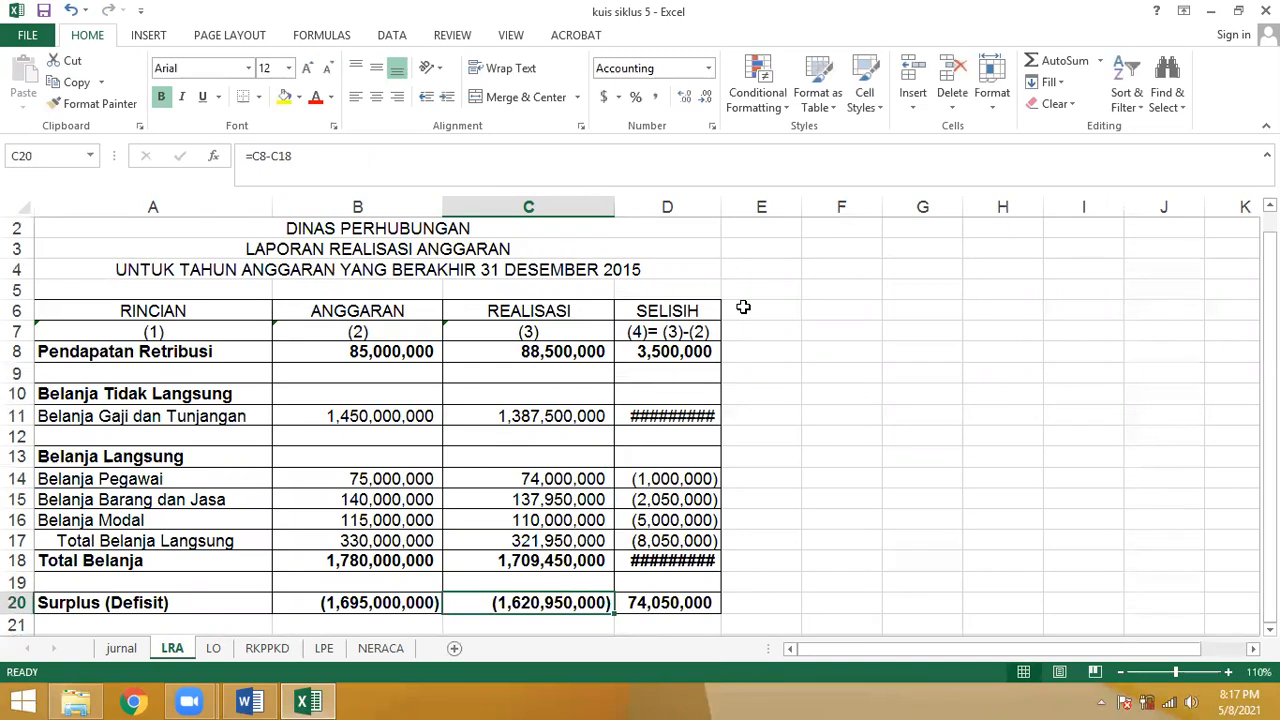
# Step: In E8, beside the Pendapatan Retribusi SELISIH amount, divide realization by budget with the formula =C8/B8
pyautogui.click(743, 307)
pyautogui.press('Down')
pyautogui.press('Down')
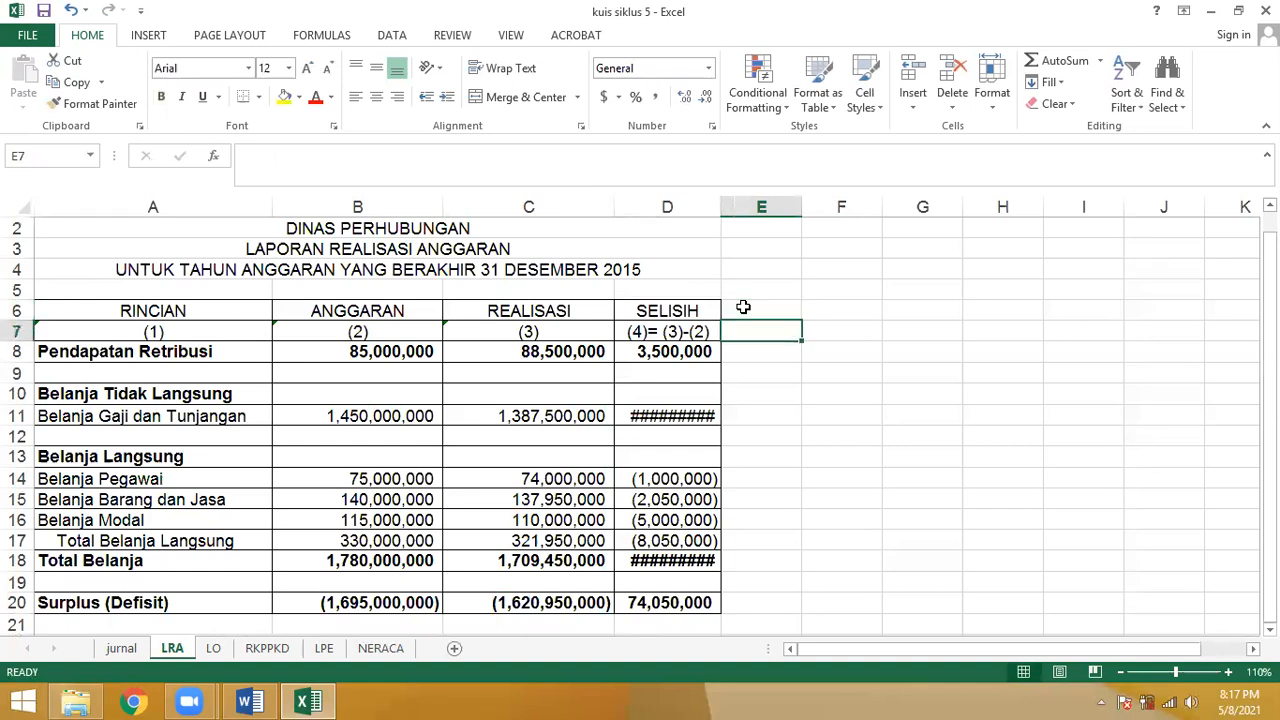
pyautogui.write('=')
pyautogui.press('Left')
pyautogui.press('Left')
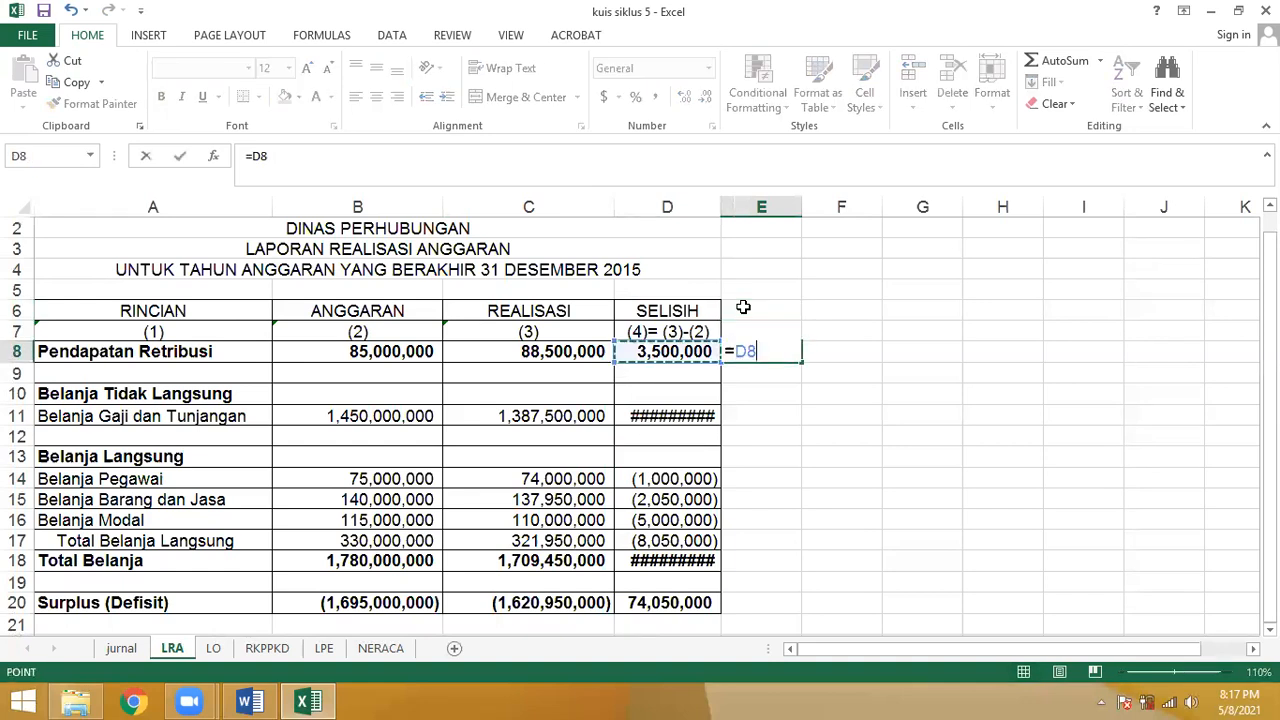
pyautogui.write('/')
pyautogui.press('Left')
pyautogui.press('Left')
pyautogui.press('Left')
pyautogui.press('Left')
pyautogui.press('Right')
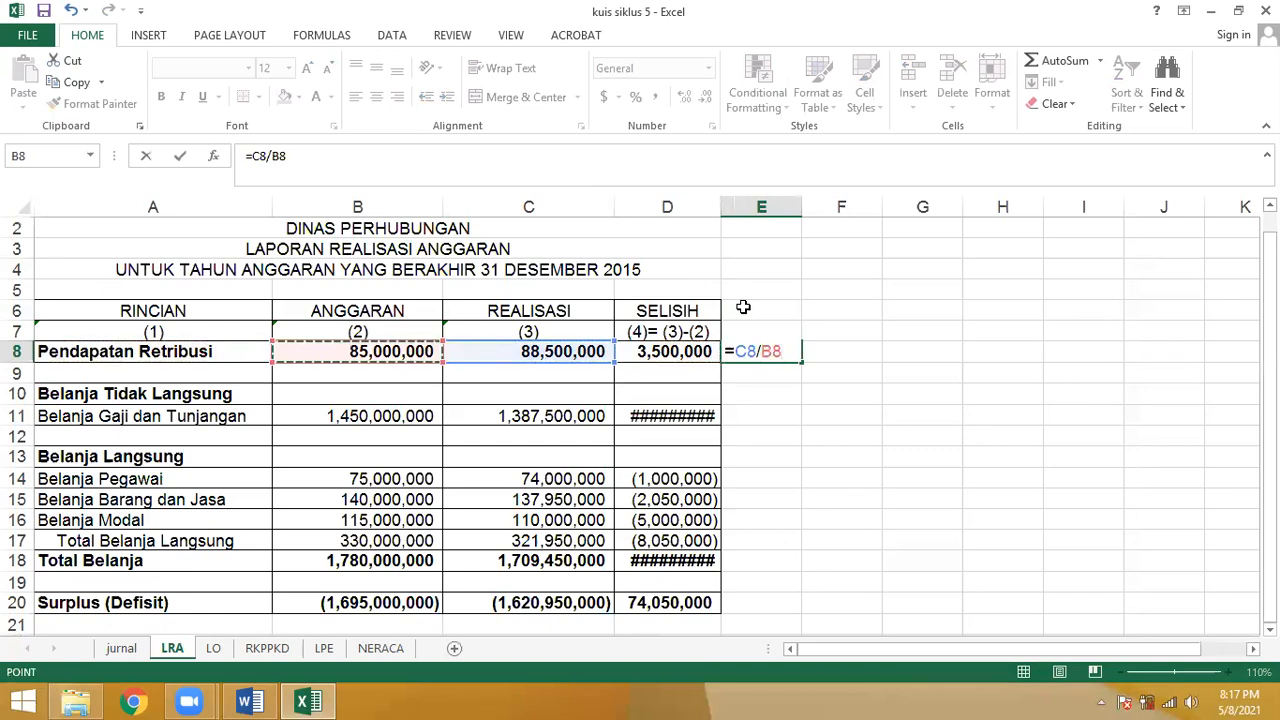
pyautogui.press('Return')
# Step: Extend the Pendapatan Retribusi ratio formula in E8 to a percentage, =C8/B8*100
pyautogui.press('Up')
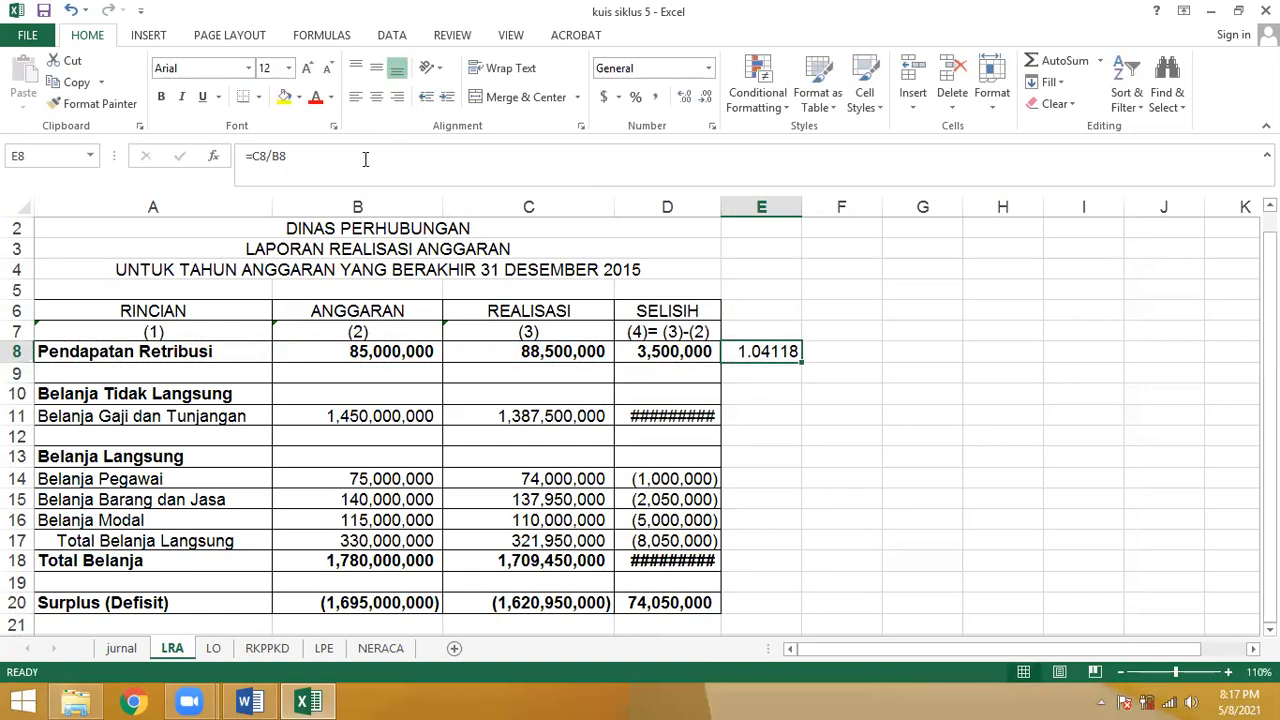
pyautogui.click(366, 160)
pyautogui.write('/810')
pyautogui.press('BackSpace')
pyautogui.press('BackSpace')
pyautogui.press('BackSpace')
pyautogui.press('BackSpace')
pyautogui.write('8')
pyautogui.press('BackSpace')
pyautogui.press('BackSpace')
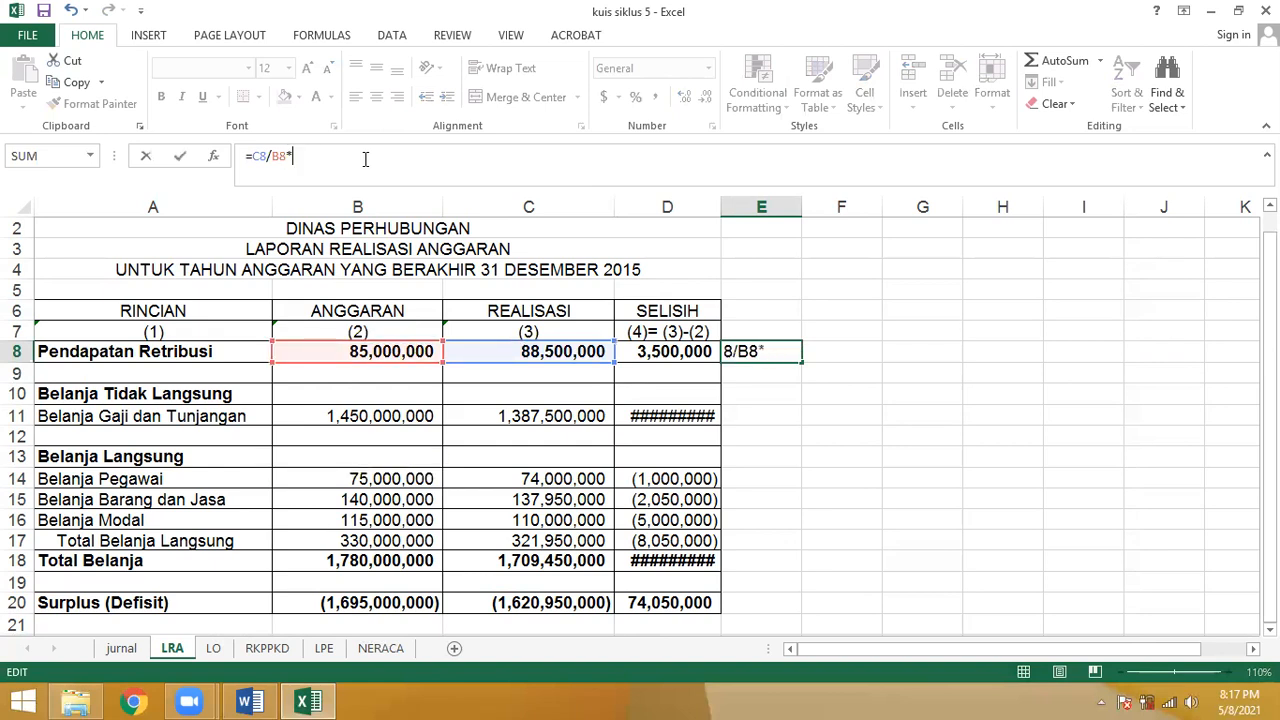
pyautogui.hotkey('ctrl', 'Return')
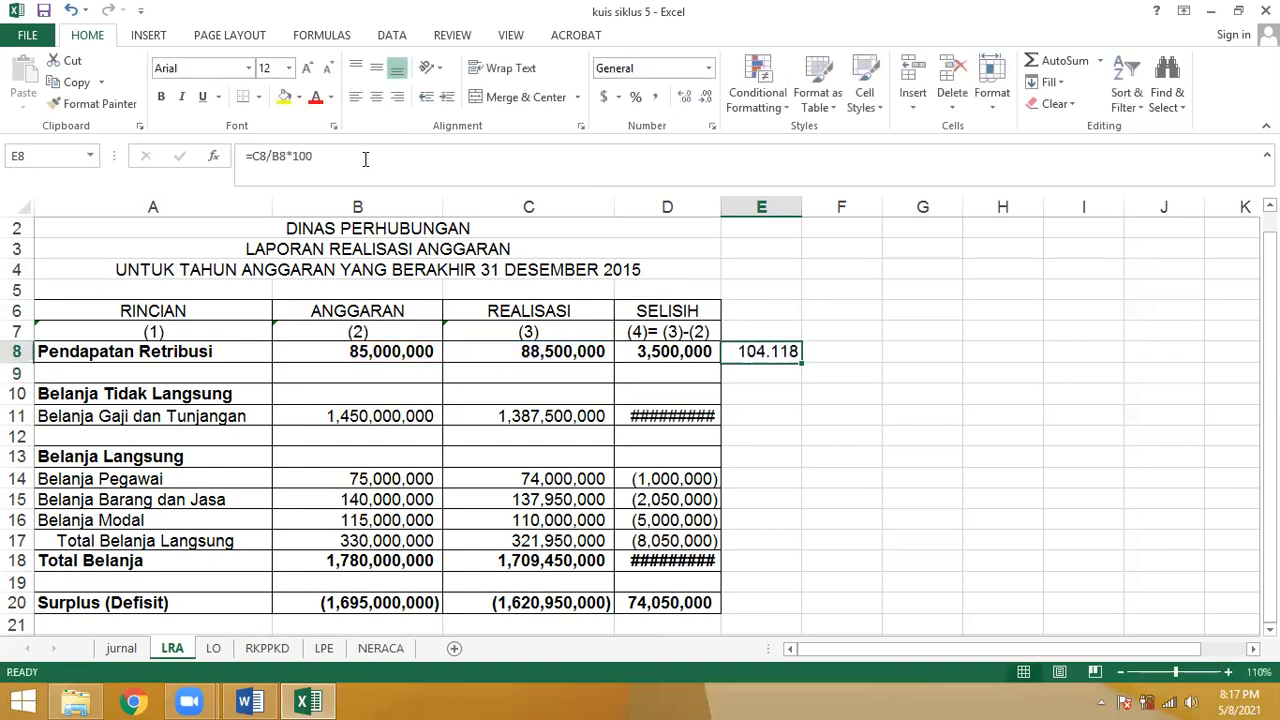
# Step: Add a centred % heading in E6, beside the SELISIH heading of the LRA table
pyautogui.click(747, 314)
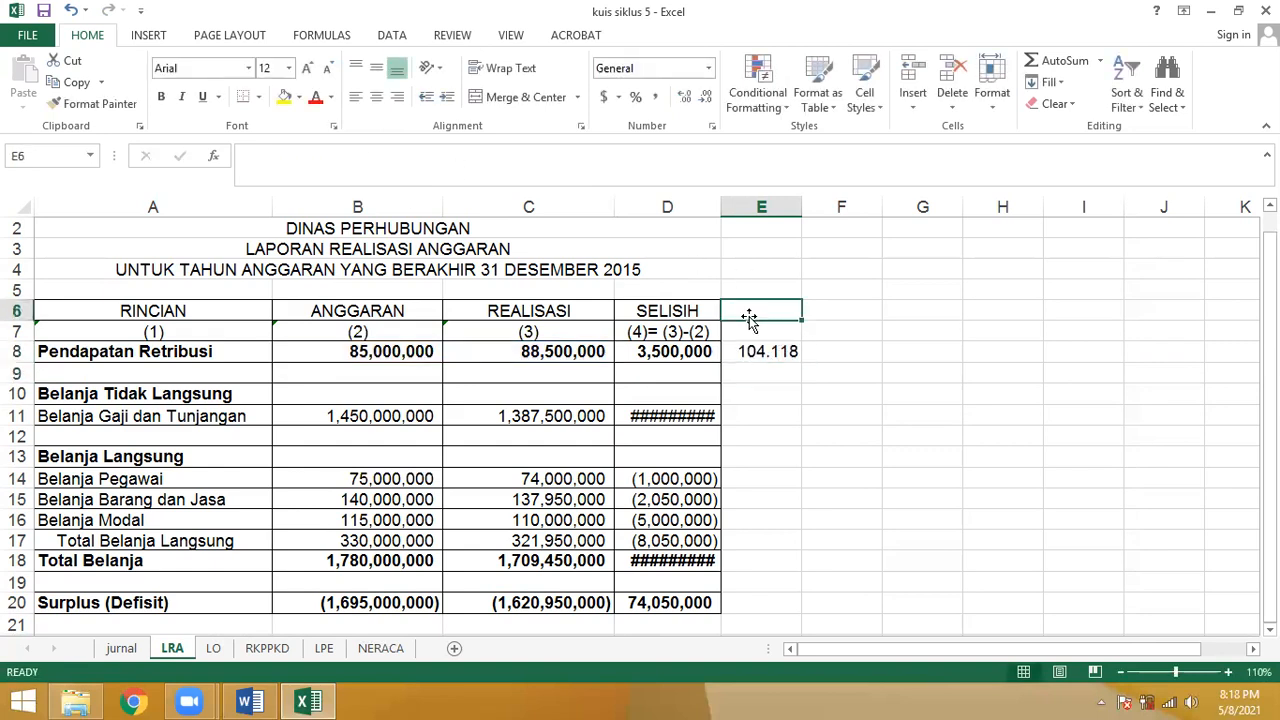
pyautogui.write('%')
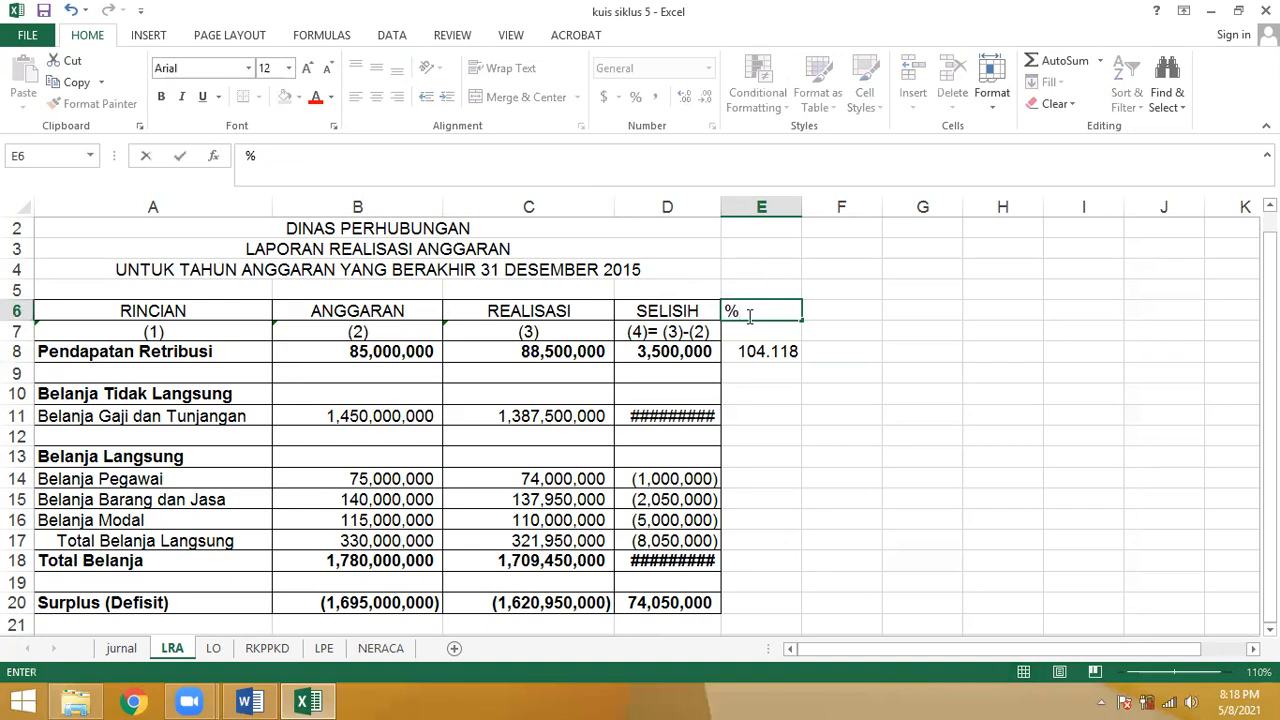
pyautogui.hotkey('ctrl', 'Return')
pyautogui.hotkey('ctrl', 'e')
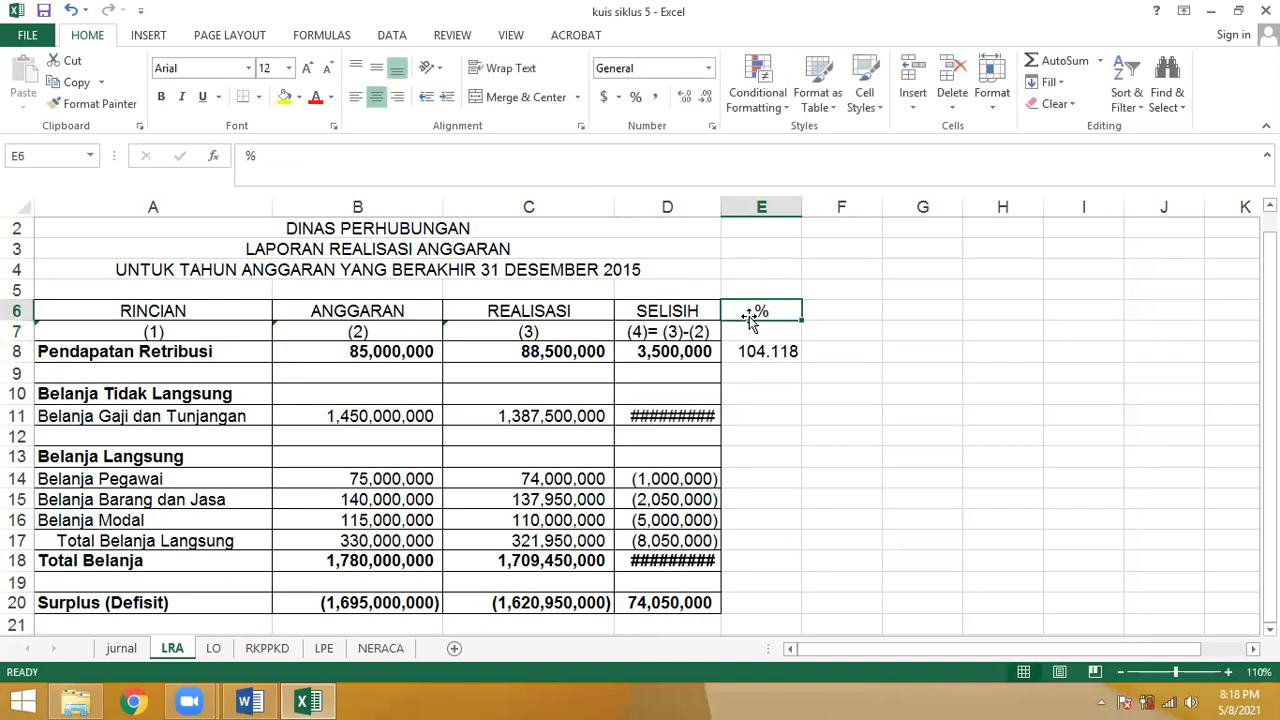
# Step: Fill the Pendapatan Retribusi percentage formula in E8 down through the Total Belanja row, E18
pyautogui.press('Down')
pyautogui.press('Down')
pyautogui.moveTo(804, 364); pyautogui.dragTo(794, 558)
# Step: Clear the percentage formulas from the rows without amounts, E9:E10 and E12:E13
pyautogui.moveTo(757, 374); pyautogui.dragTo(758, 393)
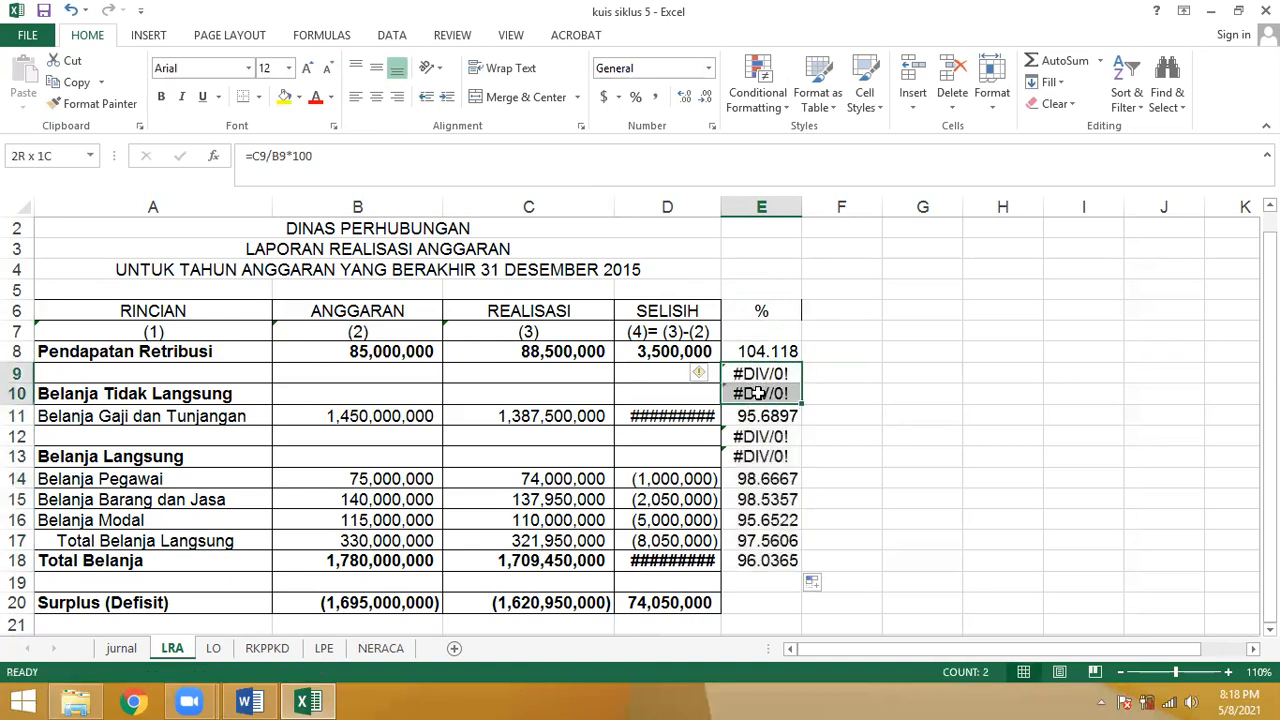
pyautogui.press('Delete')
pyautogui.click(766, 418)
pyautogui.moveTo(761, 437); pyautogui.dragTo(763, 459)
pyautogui.press('Delete')
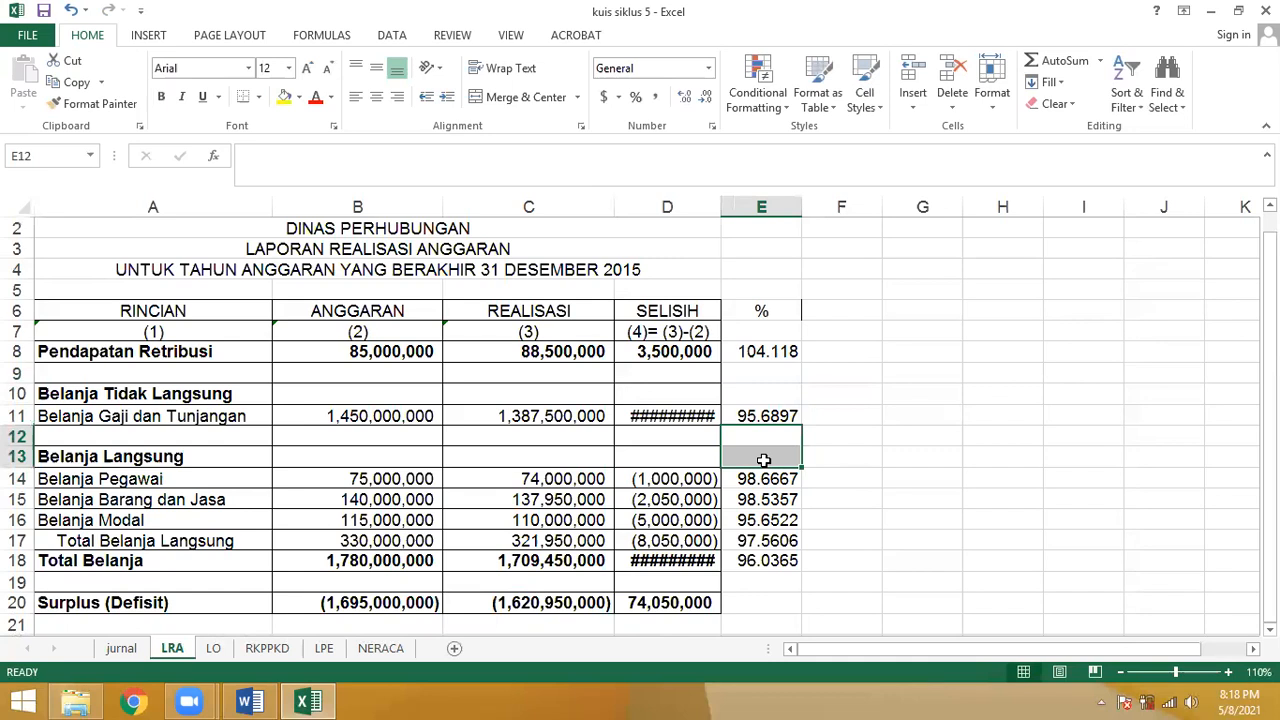
# Step: Inspect the percentage and SELISIH formulas for Belanja Pegawai and the SELISIH formula for Total Belanja
pyautogui.click(765, 478)
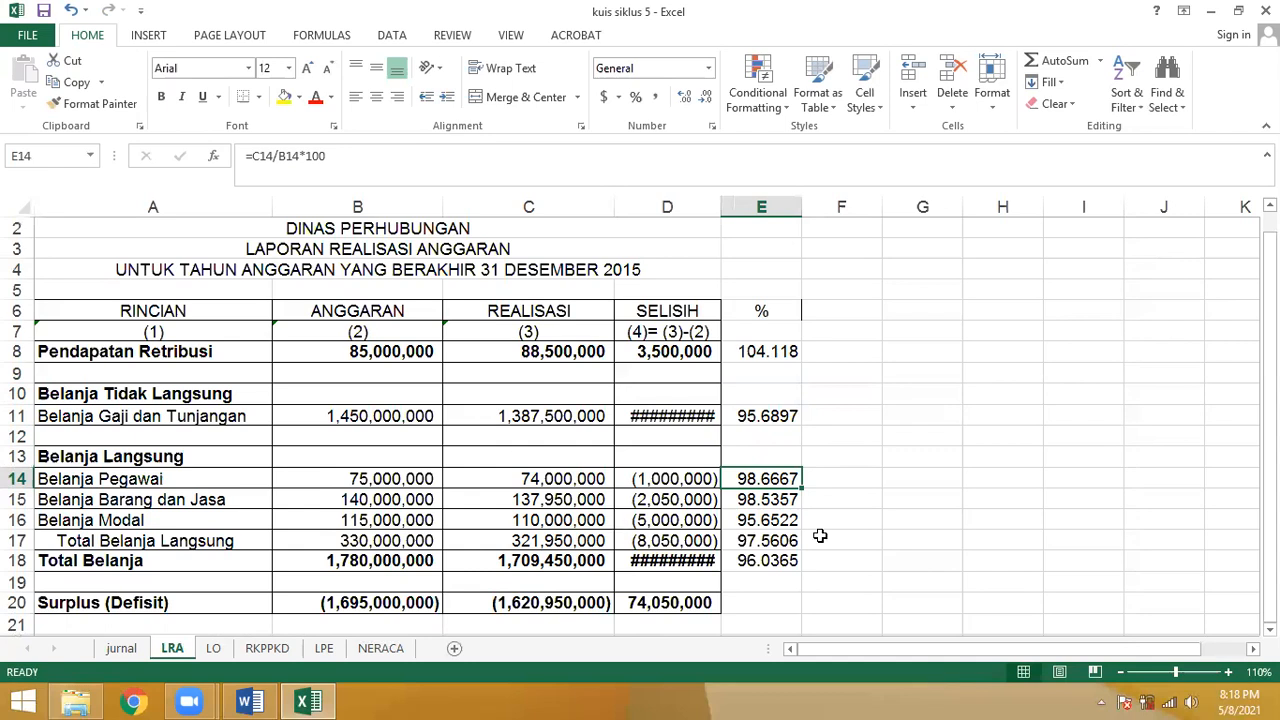
pyautogui.click(662, 476)
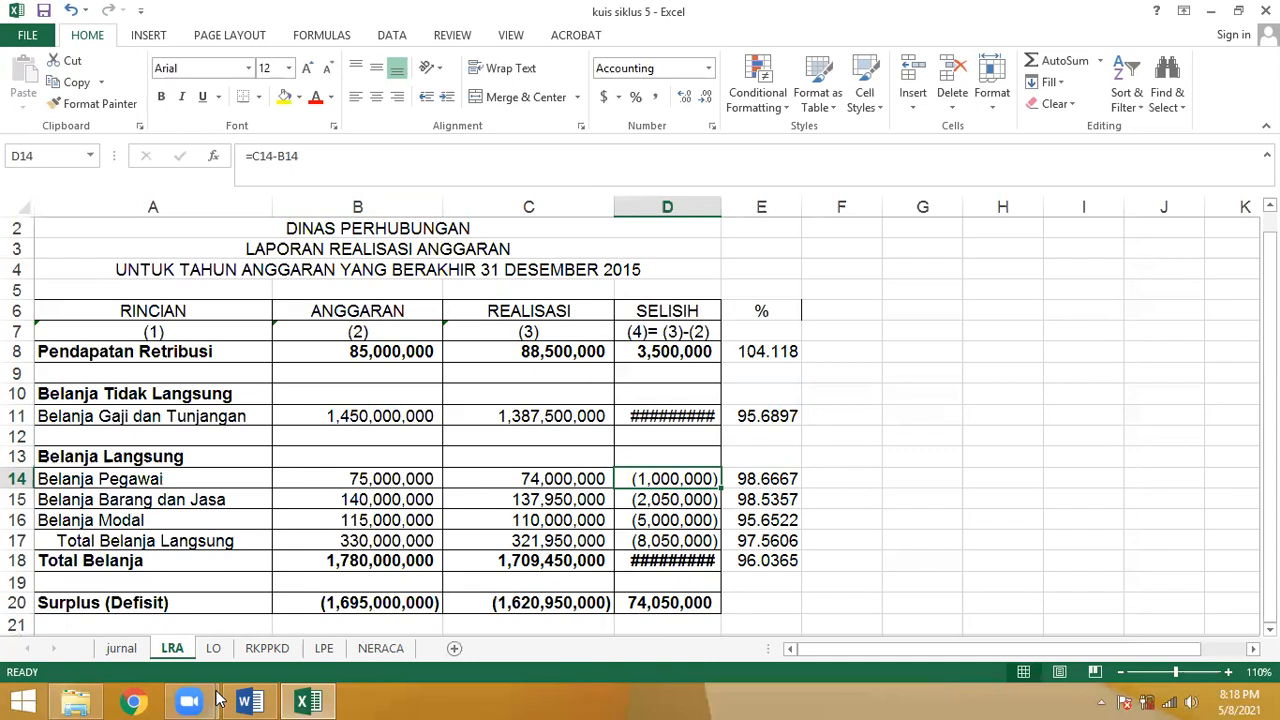
pyautogui.moveTo(218, 698)
pyautogui.click(659, 557)
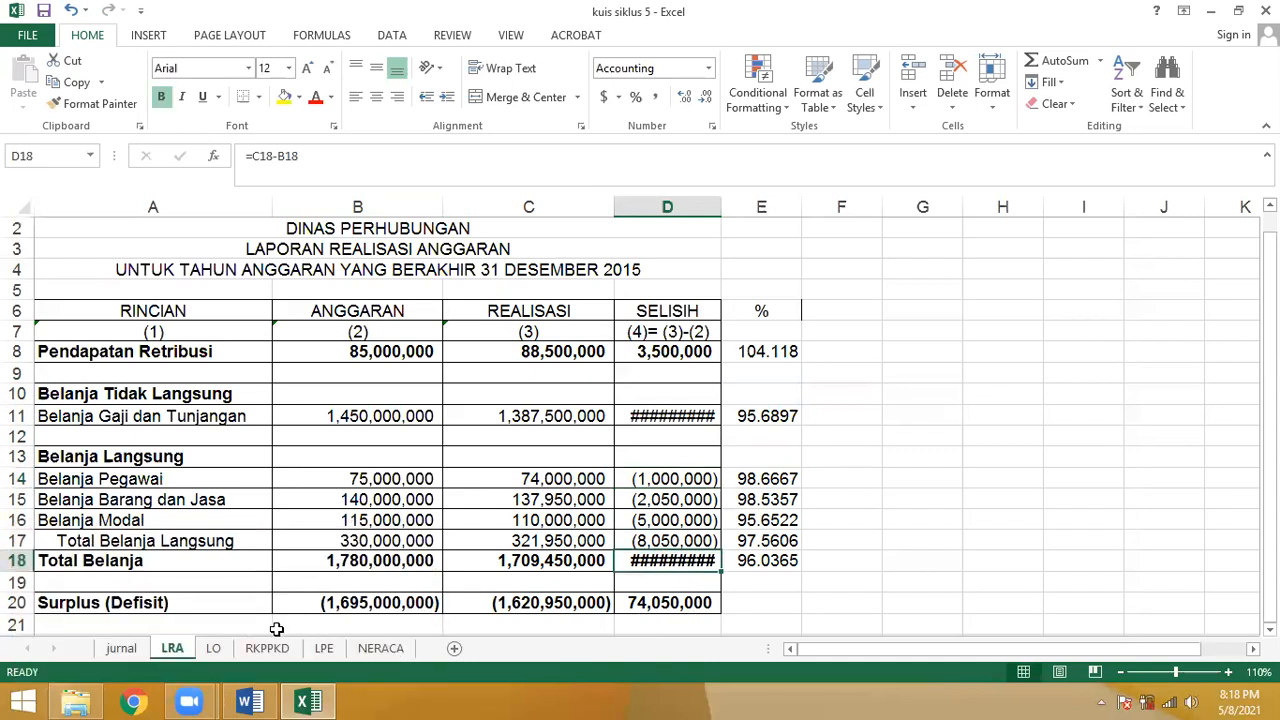
# Step: Review the Laporan Operasional on the LO sheet, checking its lines against the LRA sheet
pyautogui.click(214, 648)
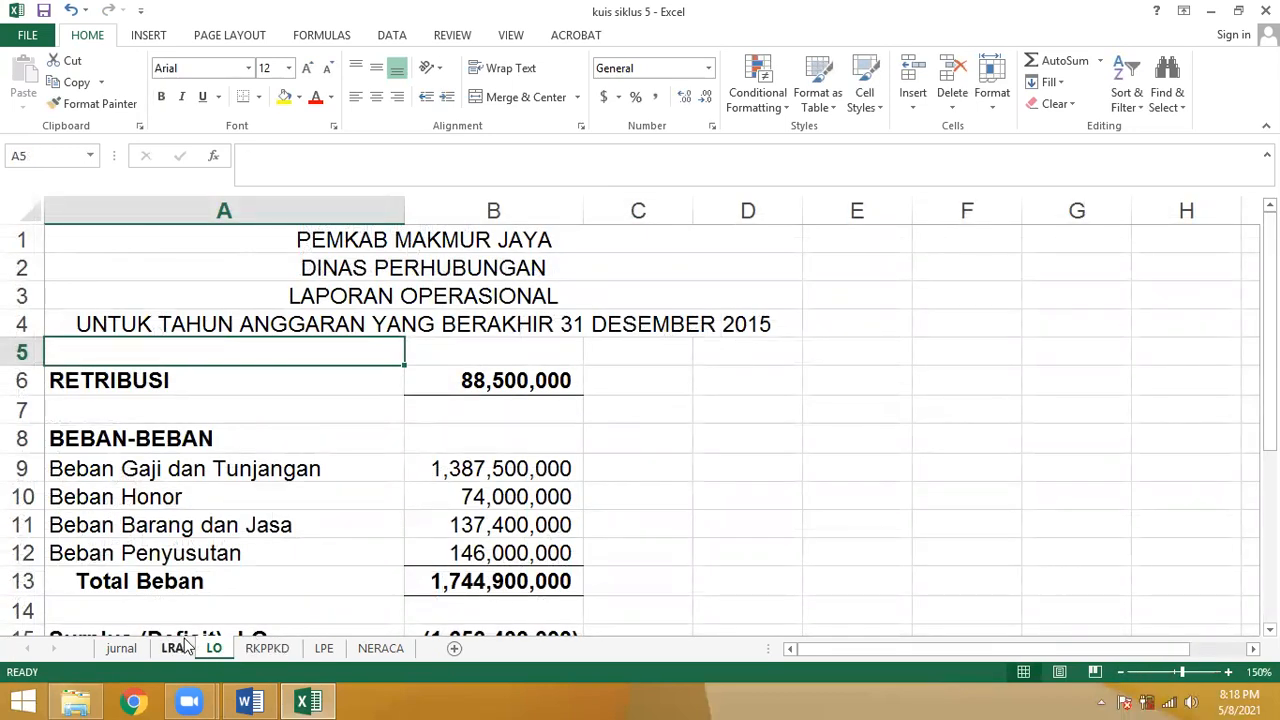
pyautogui.click(176, 648)
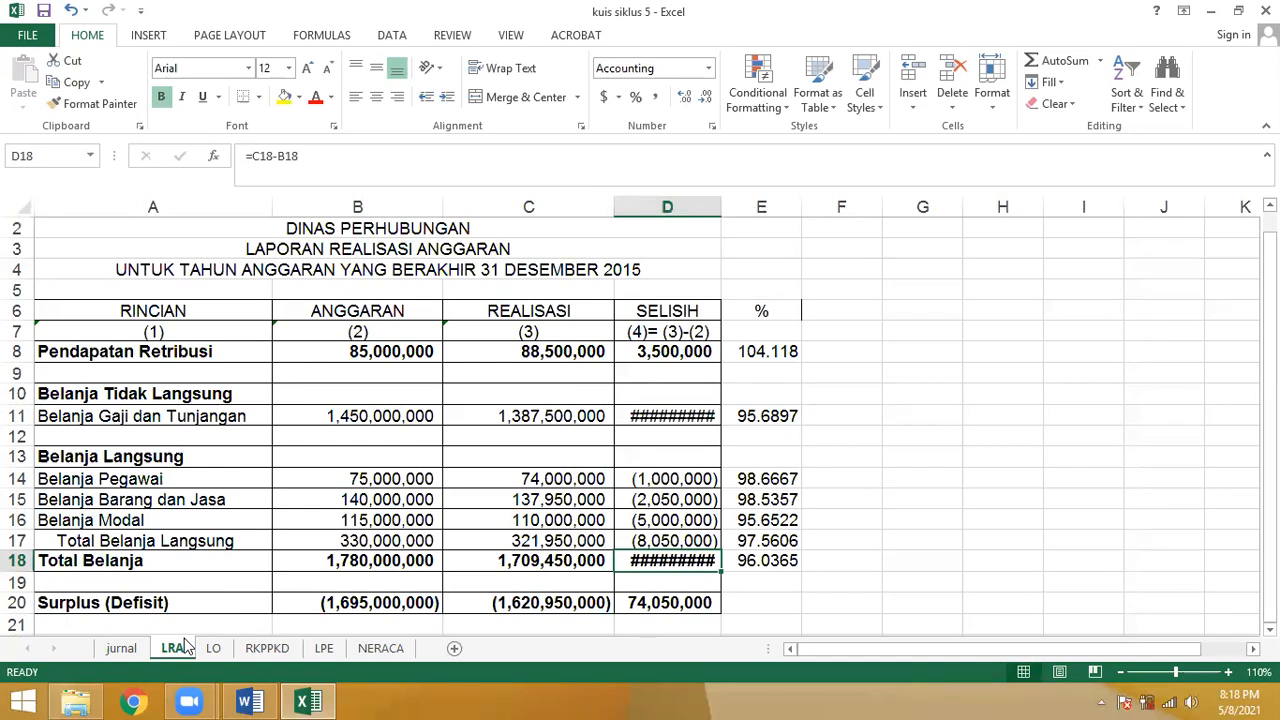
pyautogui.click(211, 650)
pyautogui.click(323, 467)
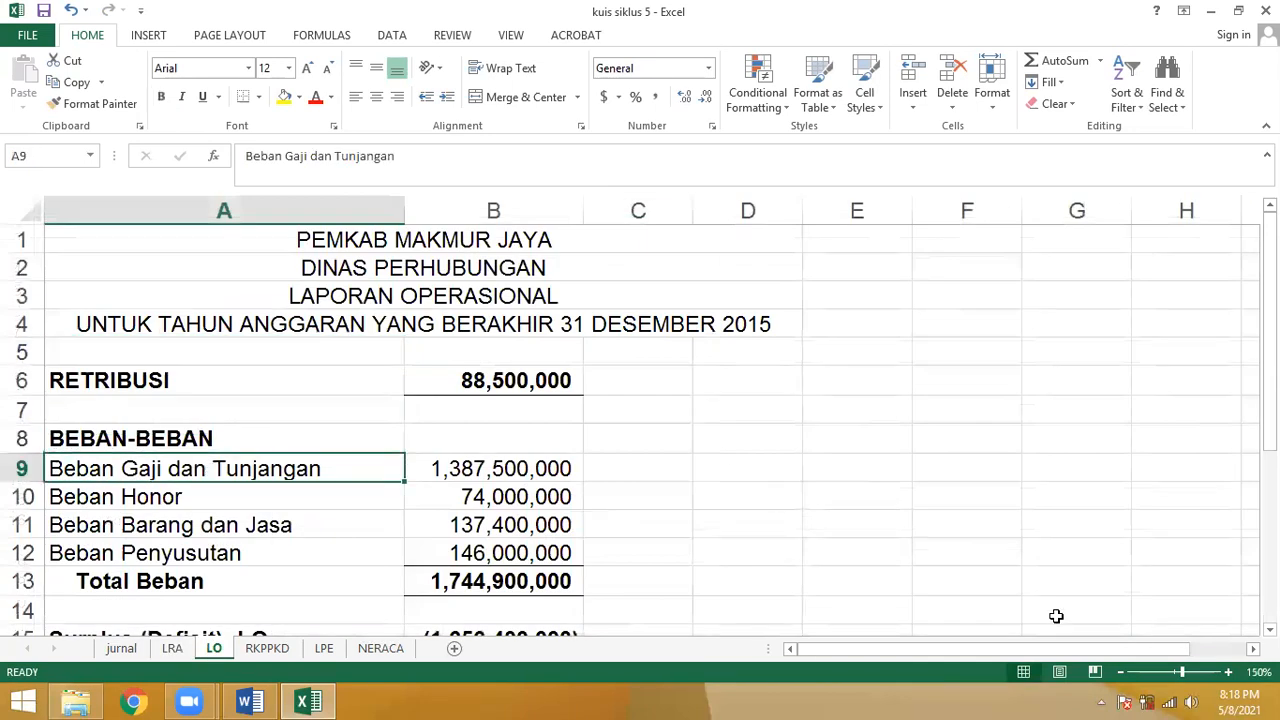
pyautogui.click(1120, 672)
pyautogui.click(1120, 672)
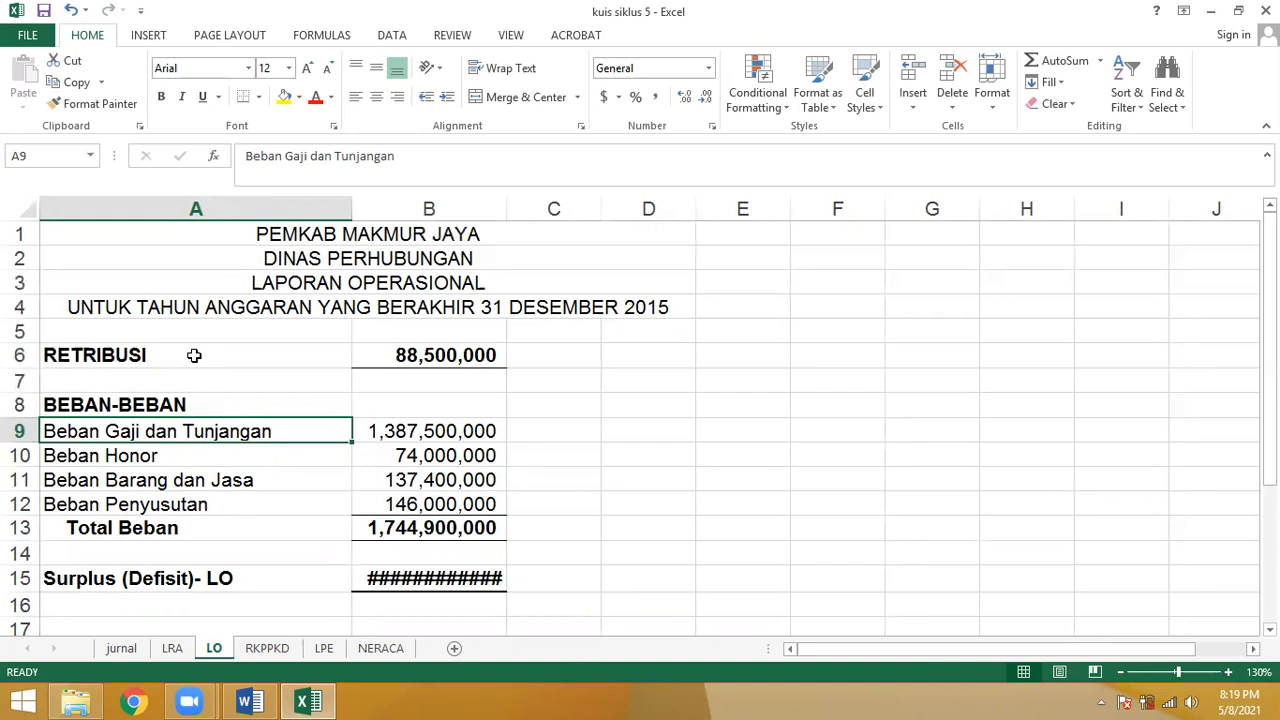
# Step: Link the RETRIBUSI amount in B6 of LO to the Pendapatan Retribusi-LO credit in the accrual journal, =jurnal!E21
pyautogui.click(152, 355)
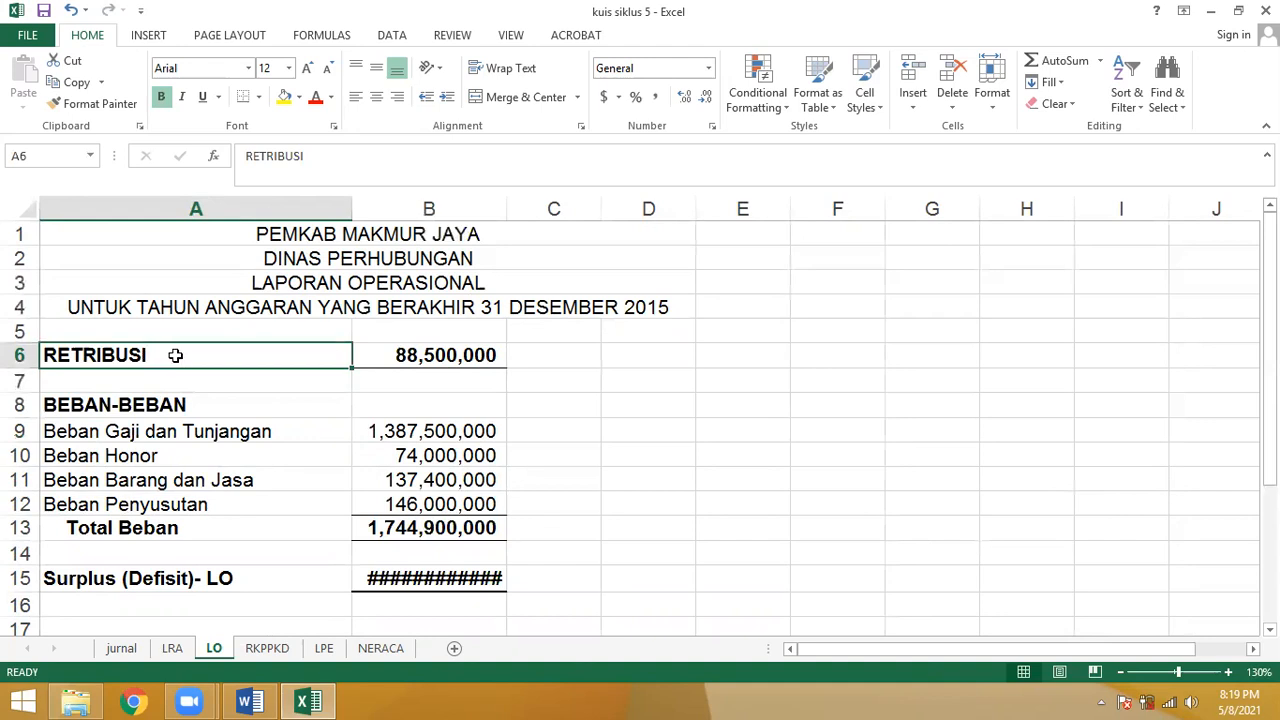
pyautogui.click(426, 355)
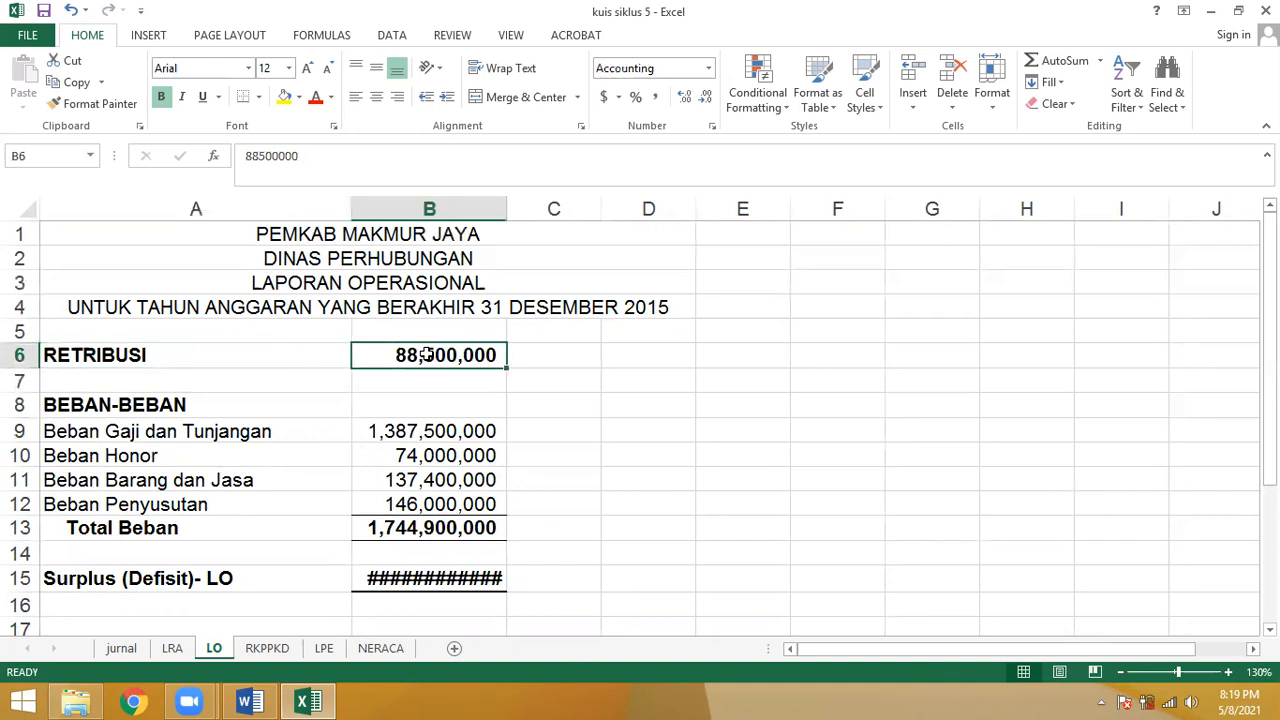
pyautogui.write('=')
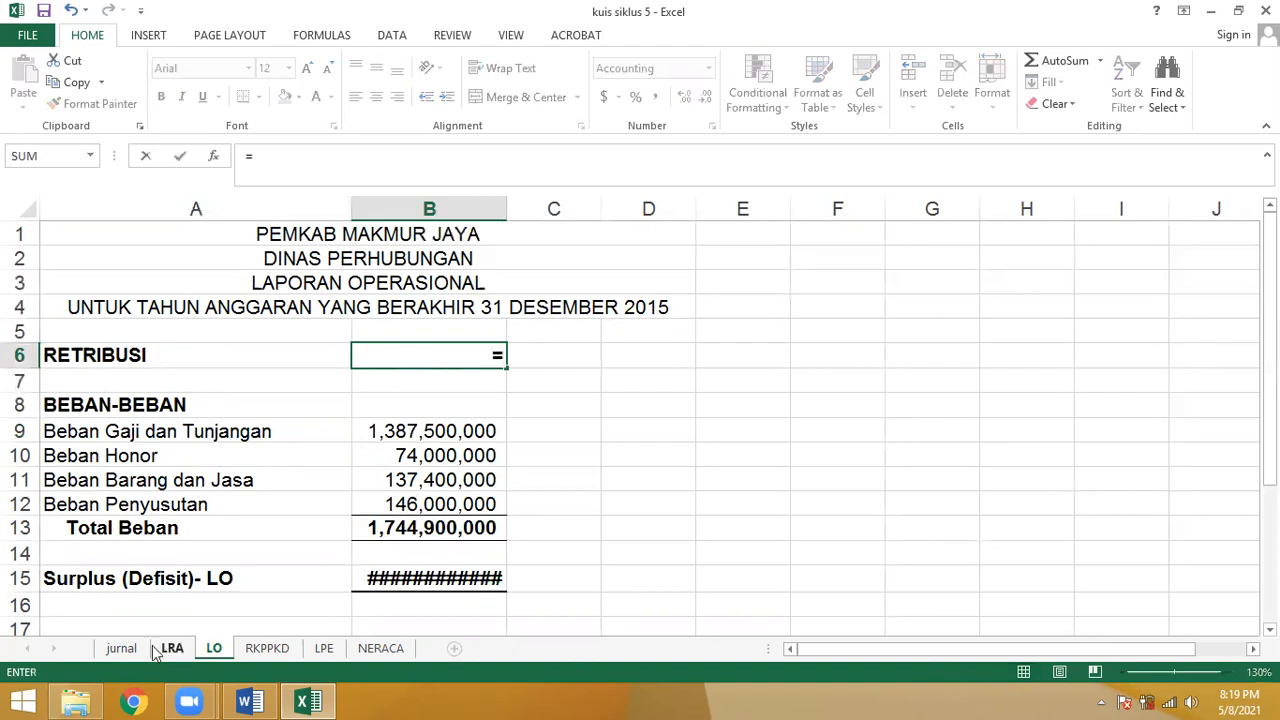
pyautogui.click(121, 648)
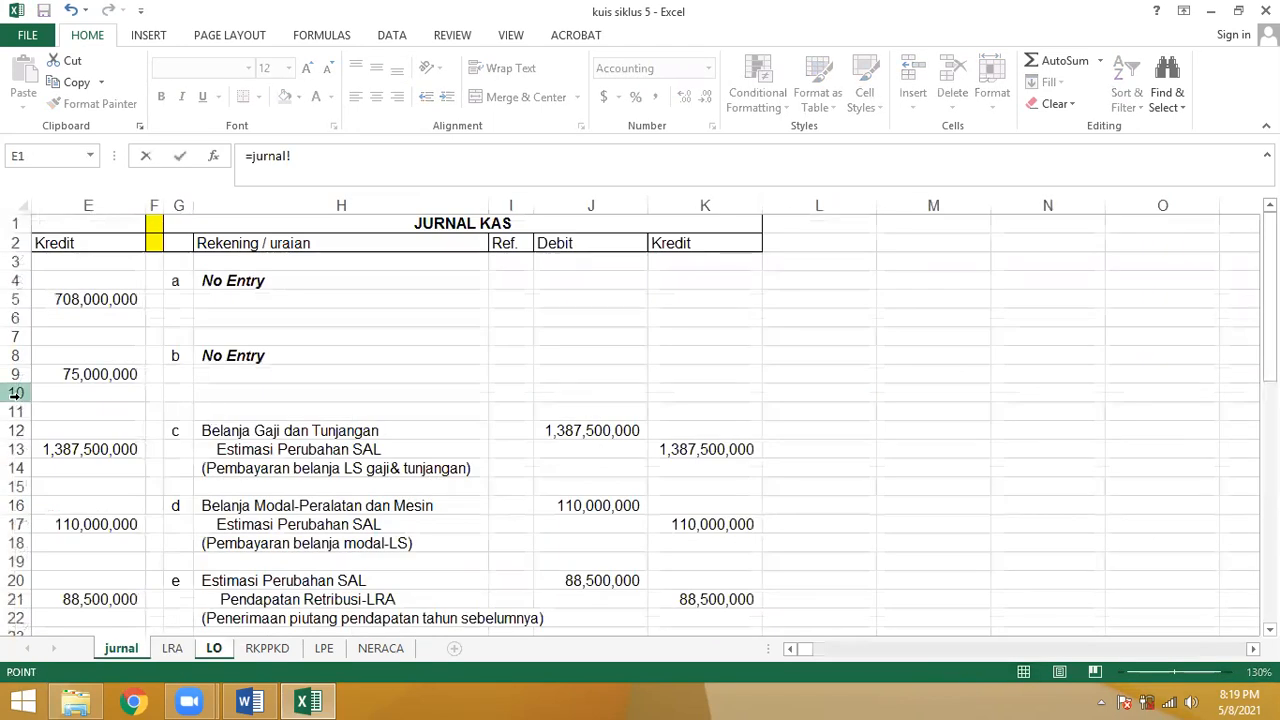
pyautogui.click(51, 393)
pyautogui.press('Left')
pyautogui.press('Left')
pyautogui.press('Left')
pyautogui.press('Left')
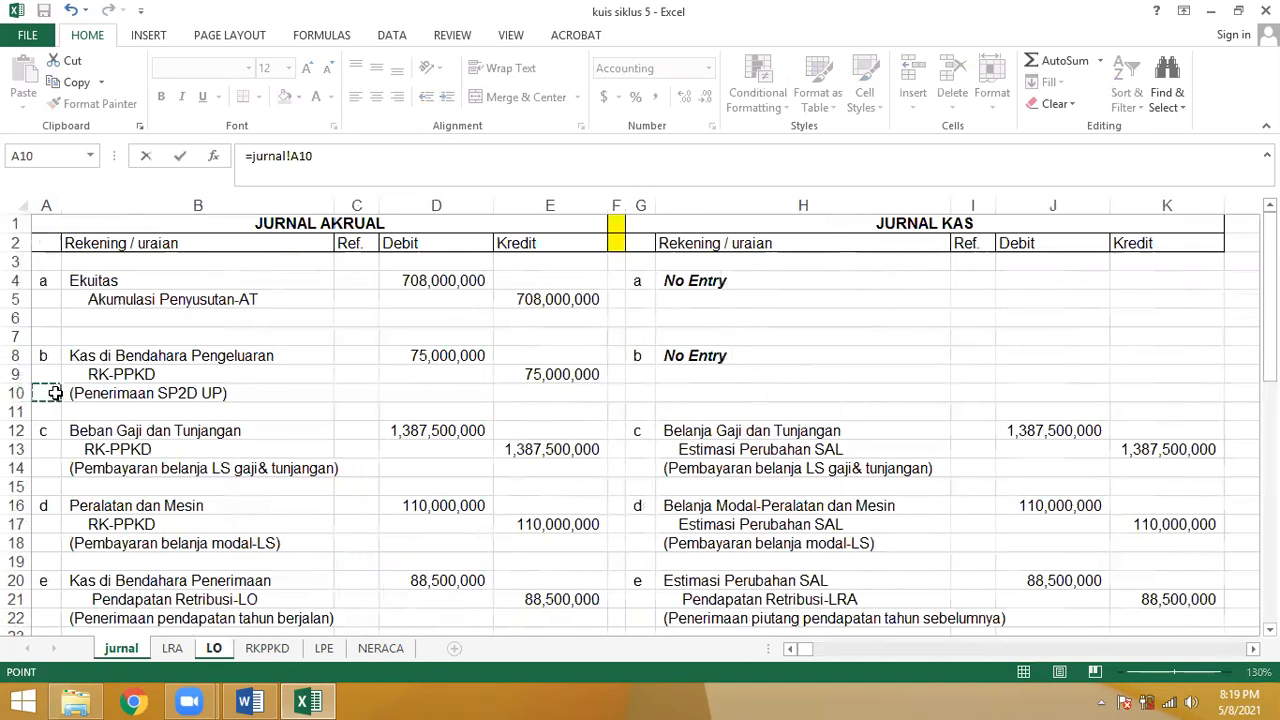
pyautogui.moveTo(1269, 252); pyautogui.dragTo(1269, 270)
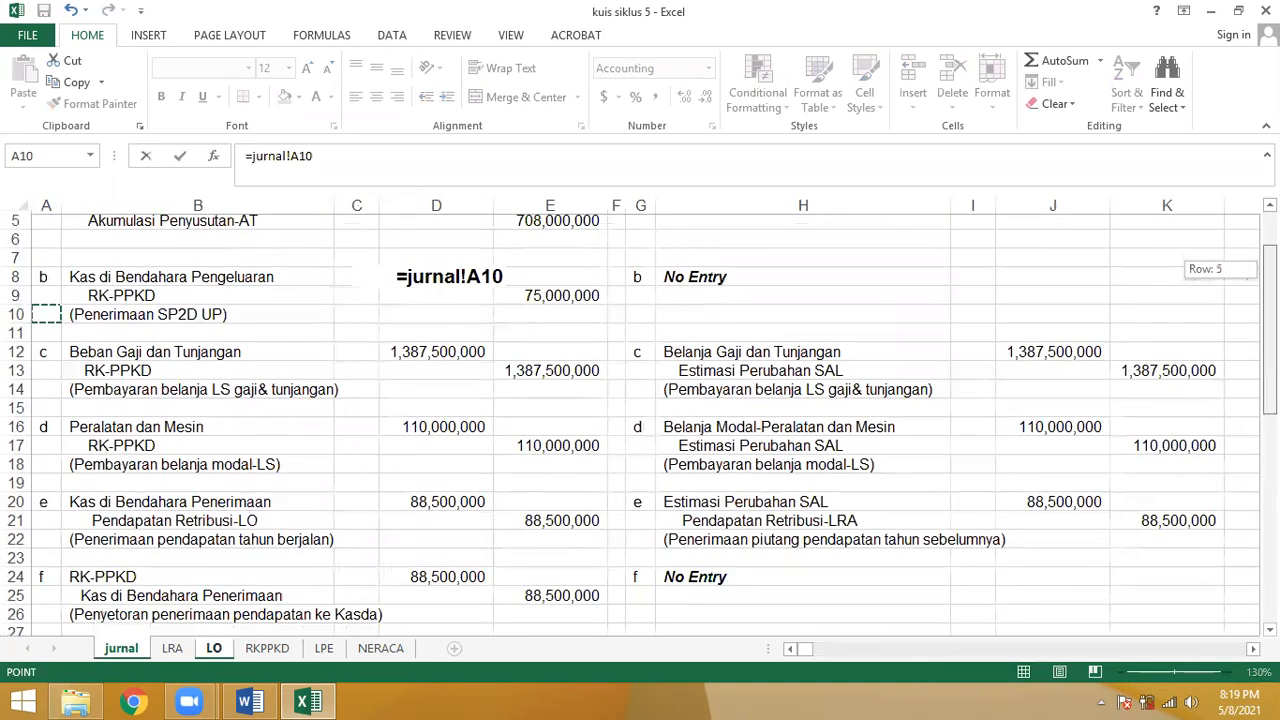
pyautogui.moveTo(1269, 270); pyautogui.dragTo(1269, 333)
pyautogui.moveTo(1245, 425); pyautogui.dragTo(1235, 313)
pyautogui.click(280, 485)
pyautogui.click(586, 487)
pyautogui.press('Return')
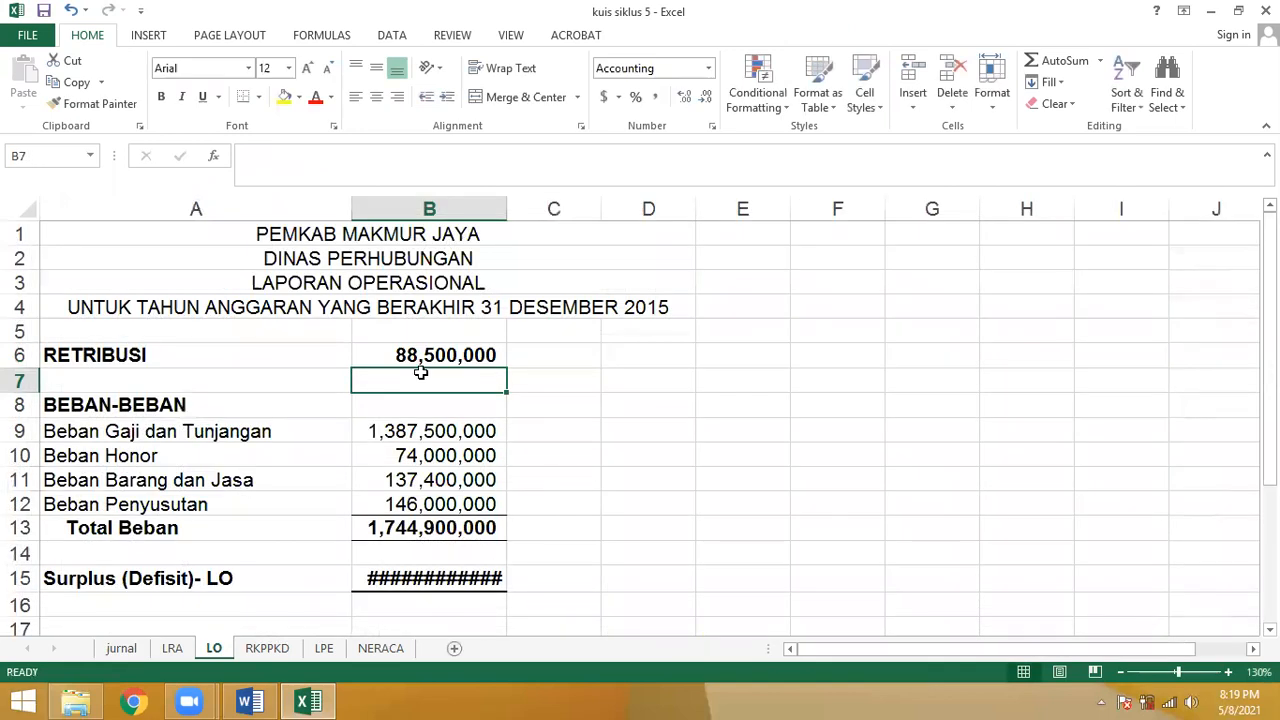
# Step: Link the Beban Gaji dan Tunjangan amount in B9 to its accrual journal debit, =jurnal!D12
pyautogui.click(431, 430)
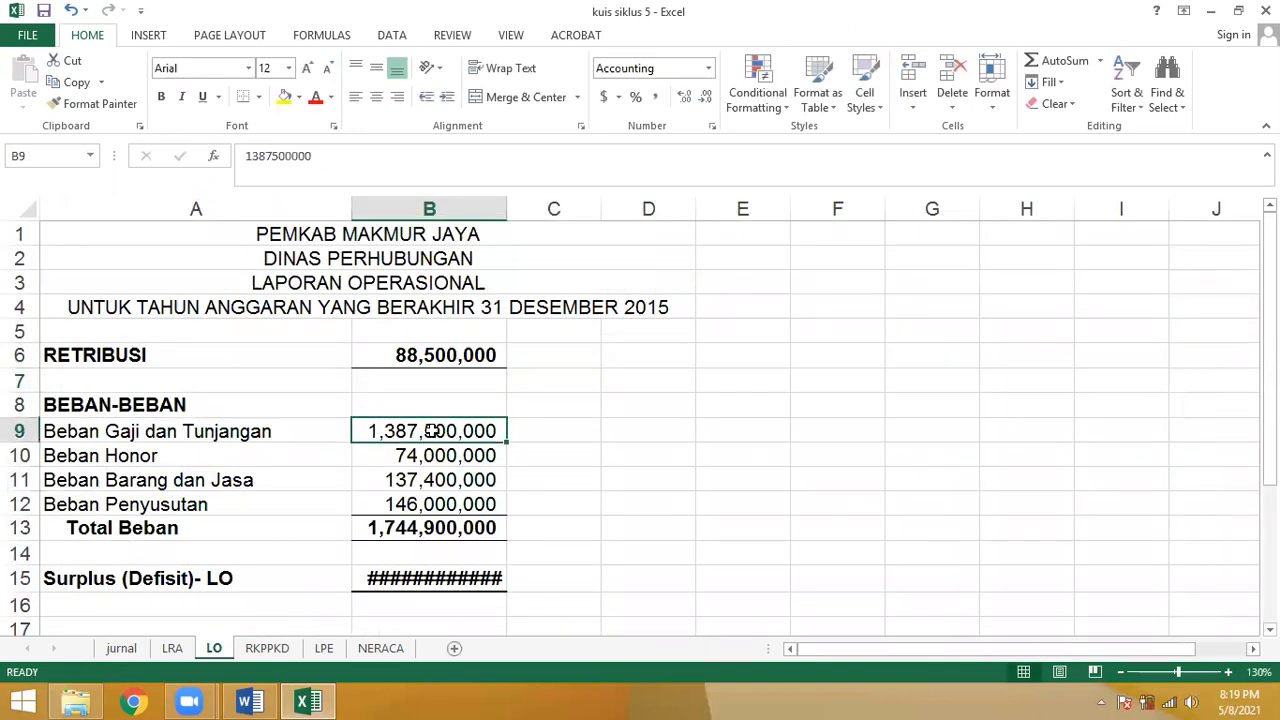
pyautogui.write('=')
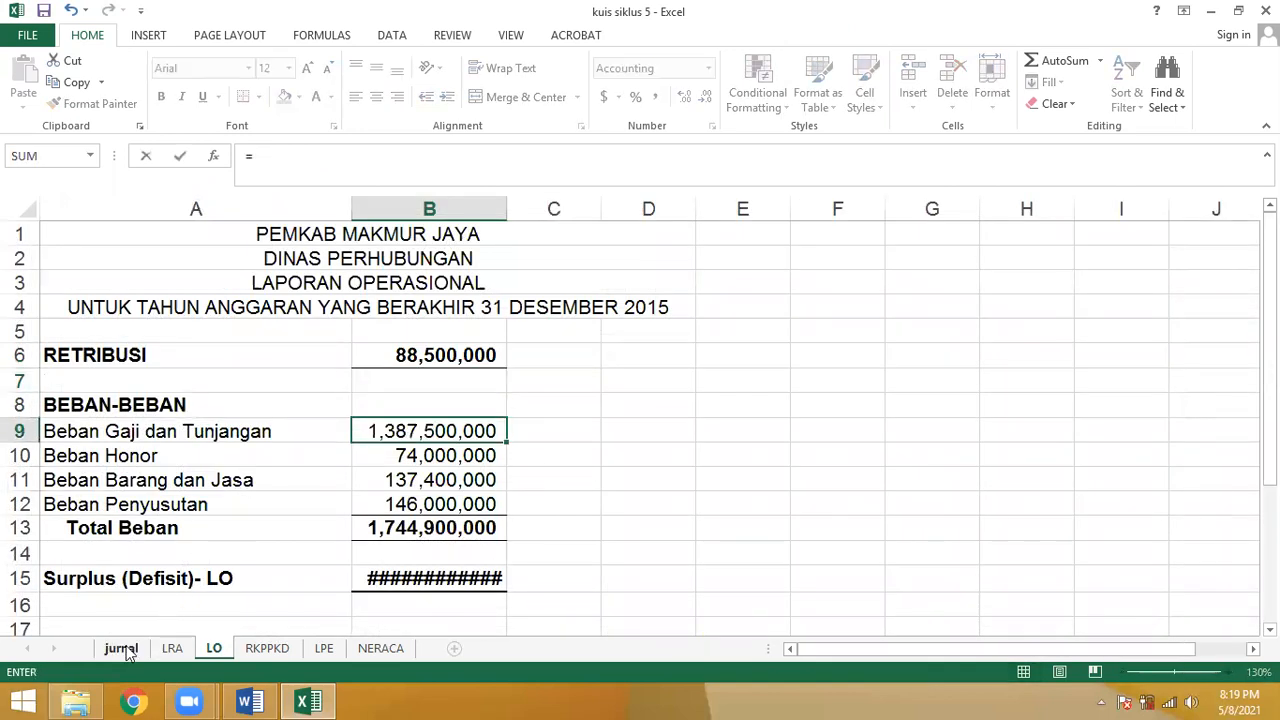
pyautogui.click(121, 648)
pyautogui.moveTo(1269, 344); pyautogui.dragTo(1269, 296)
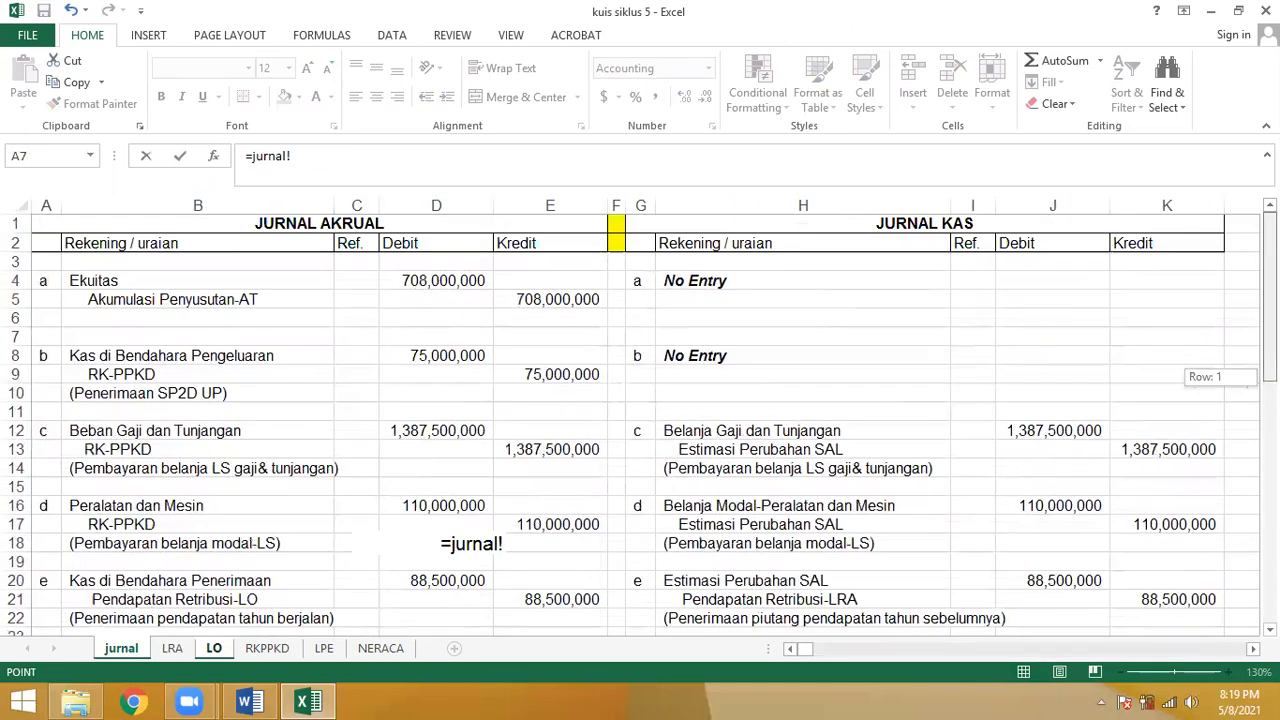
pyautogui.click(468, 430)
pyautogui.press('Return')
# Step: Set the Beban Honor amount in B10 to the sum of the two Beban Pegawai-Honor debits, =jurnal!D28+jurnal!D37
pyautogui.write('=')
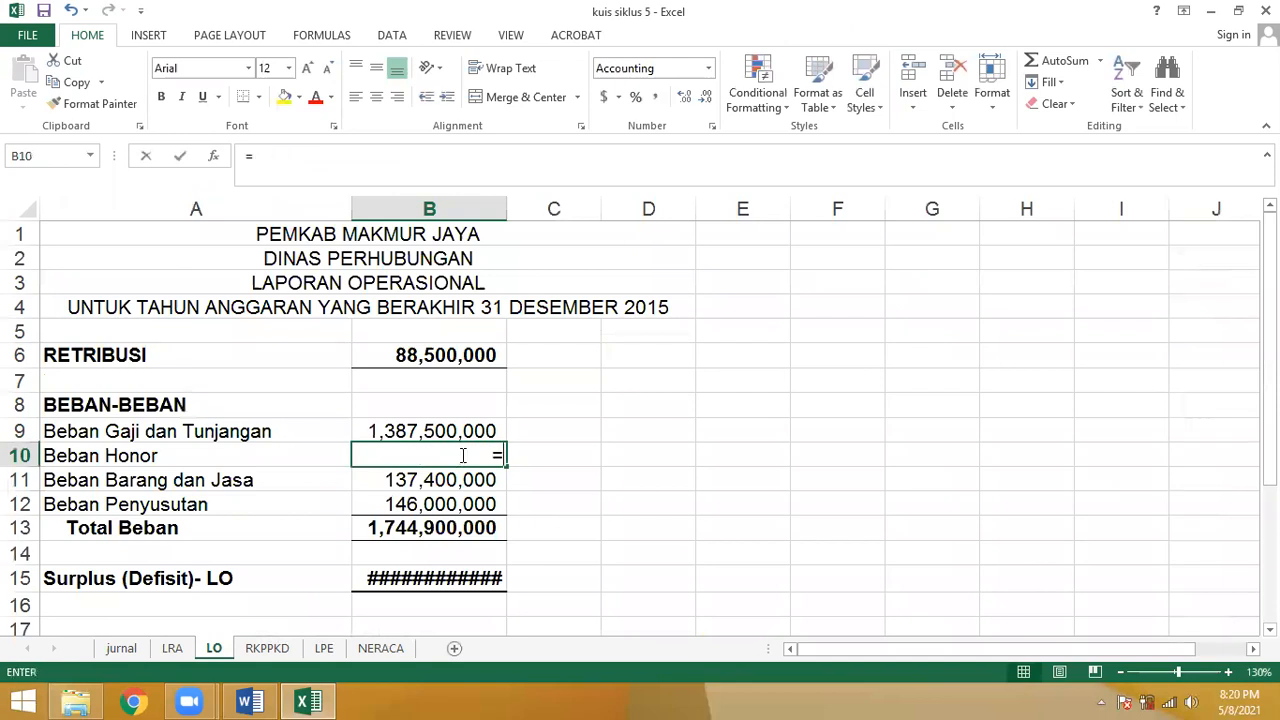
pyautogui.click(121, 648)
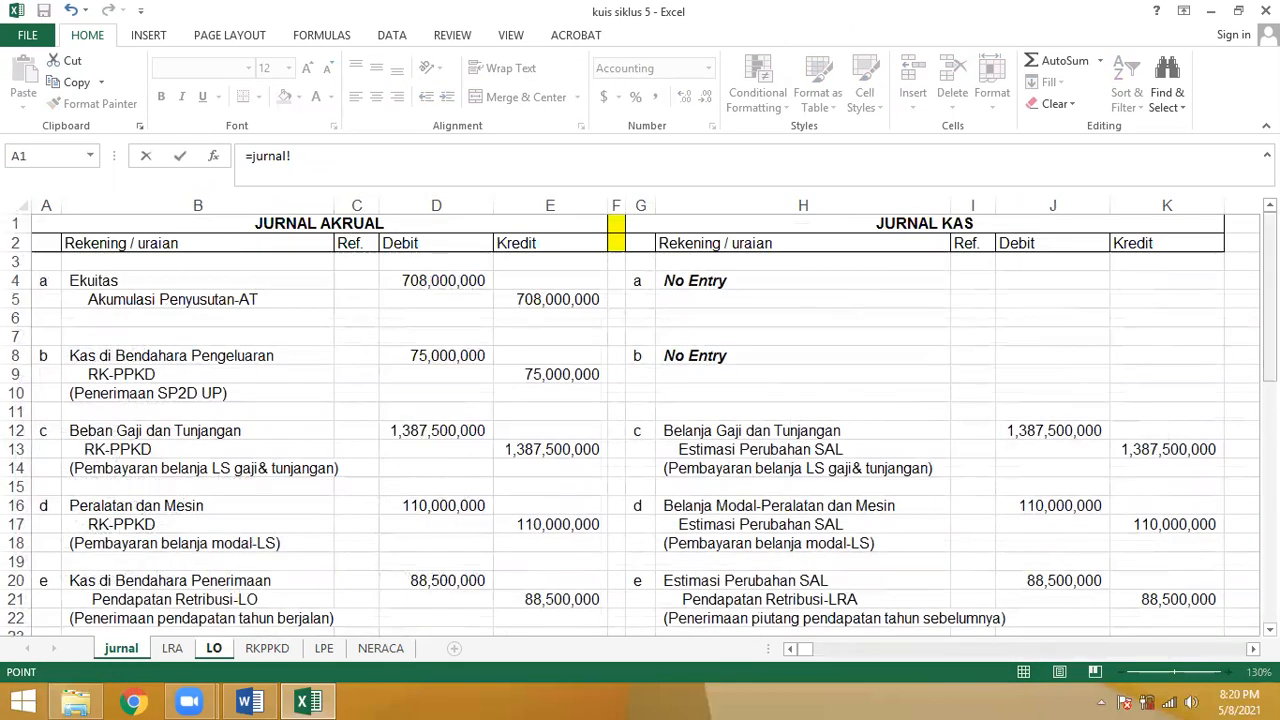
pyautogui.moveTo(1268, 225); pyautogui.dragTo(1268, 331)
pyautogui.click(415, 393)
pyautogui.write('+')
pyautogui.click(432, 561)
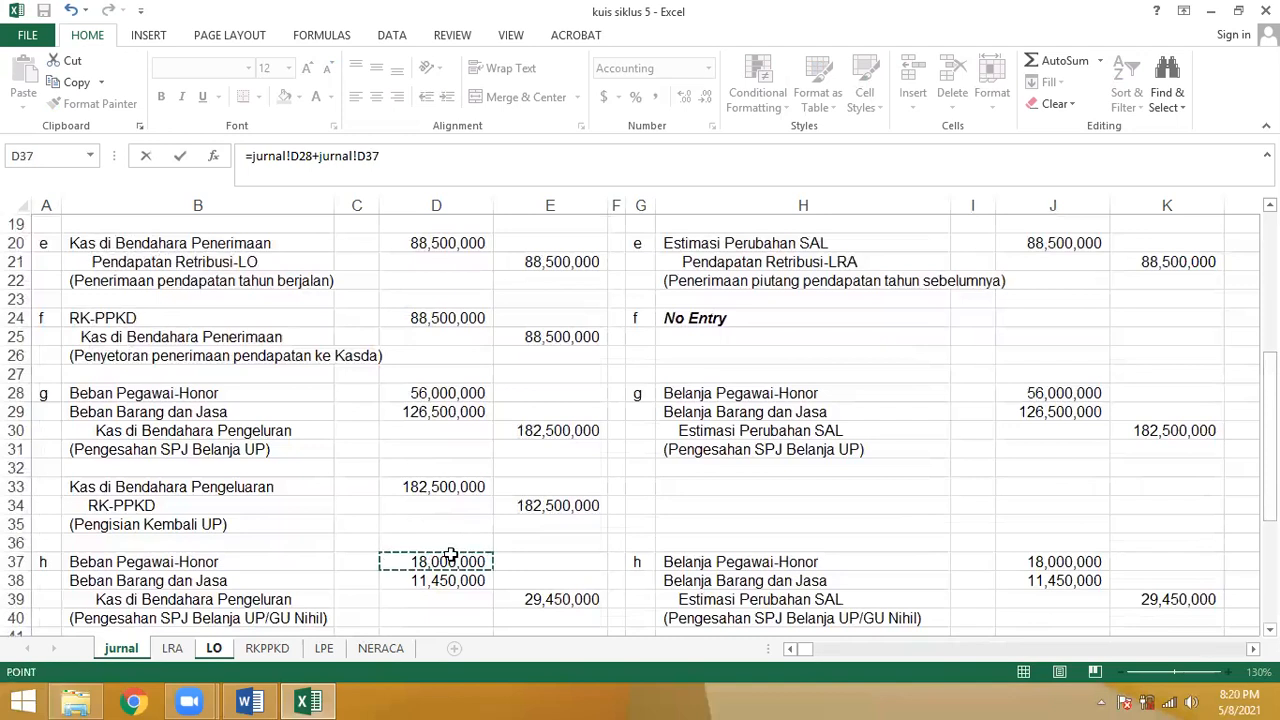
pyautogui.moveTo(1268, 420); pyautogui.dragTo(1268, 510)
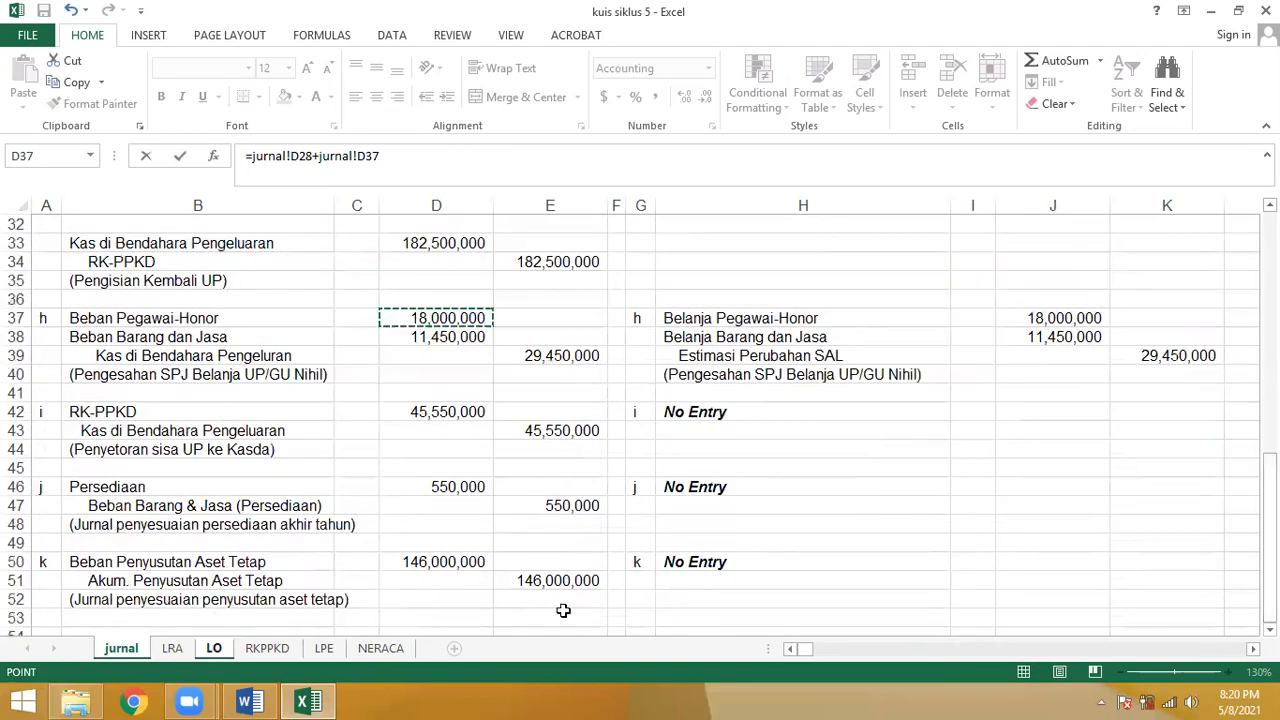
pyautogui.press('Return')
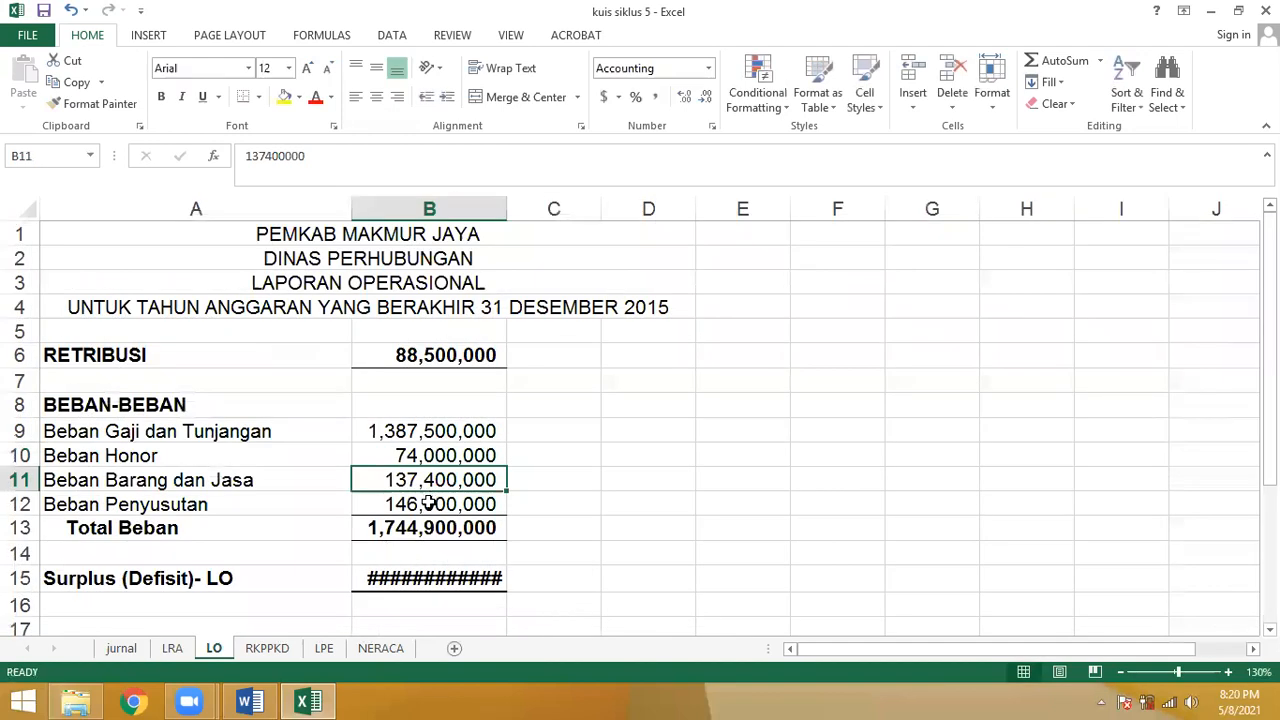
# Step: Check the Total Beban and Surplus (Defisit)-LO formulas against RETRIBUSI, widening column B to fit the surplus amount
pyautogui.click(419, 545)
pyautogui.click(421, 525)
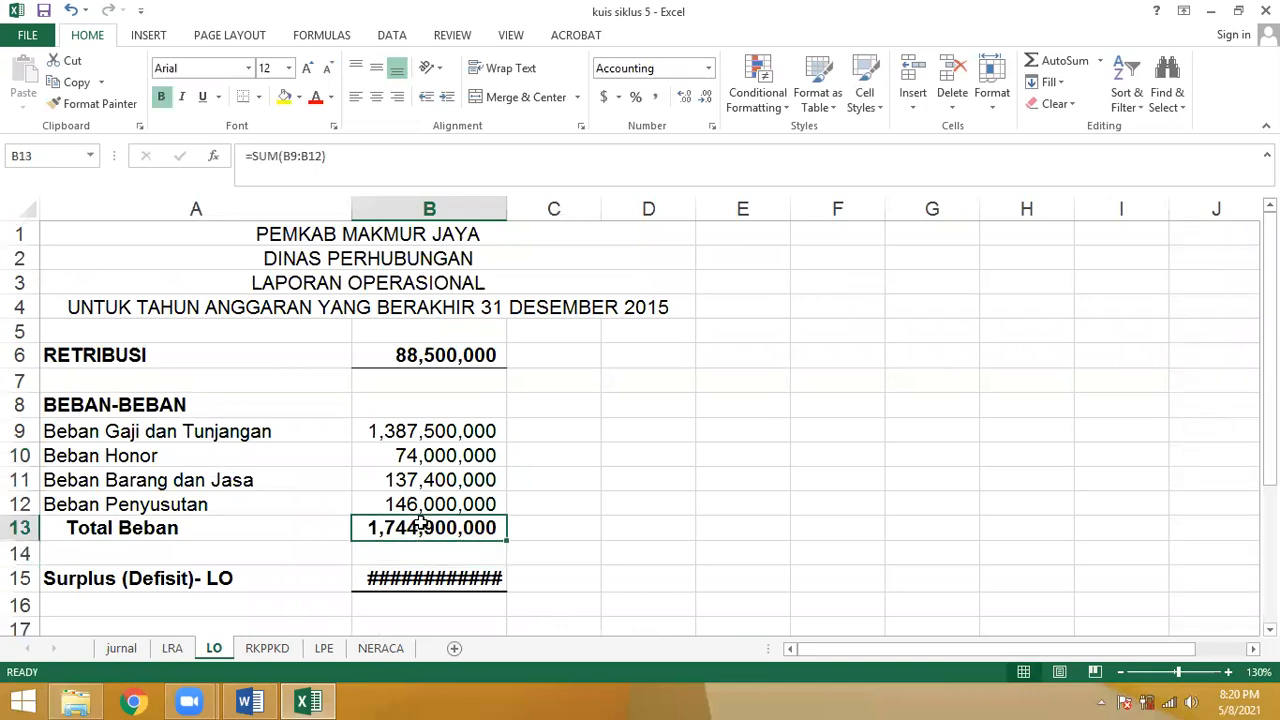
pyautogui.click(420, 580)
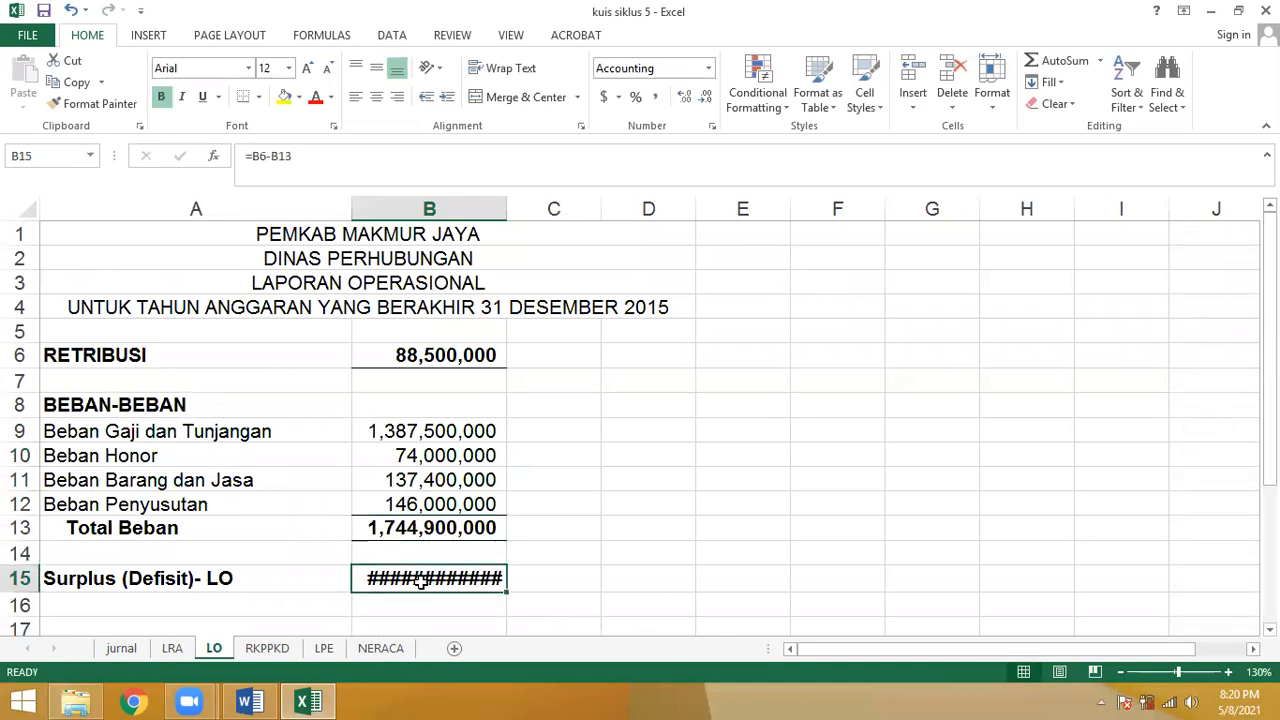
pyautogui.moveTo(505, 208); pyautogui.dragTo(525, 206)
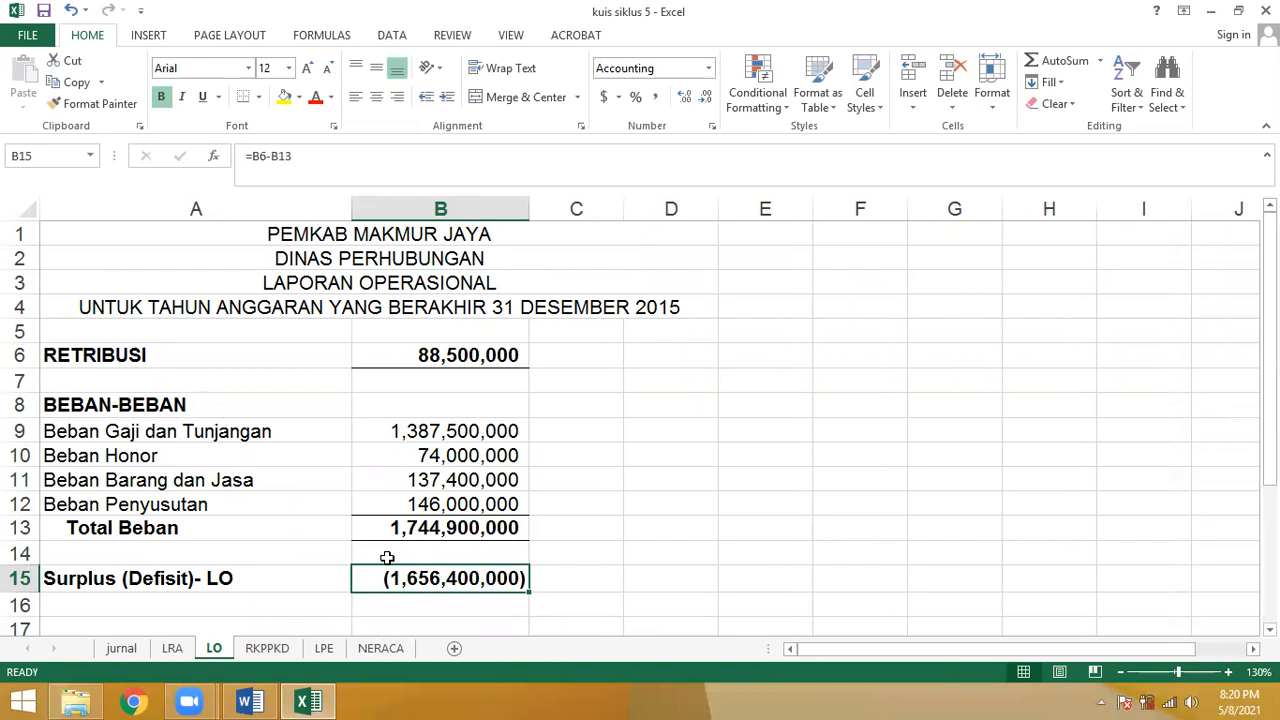
pyautogui.click(432, 362)
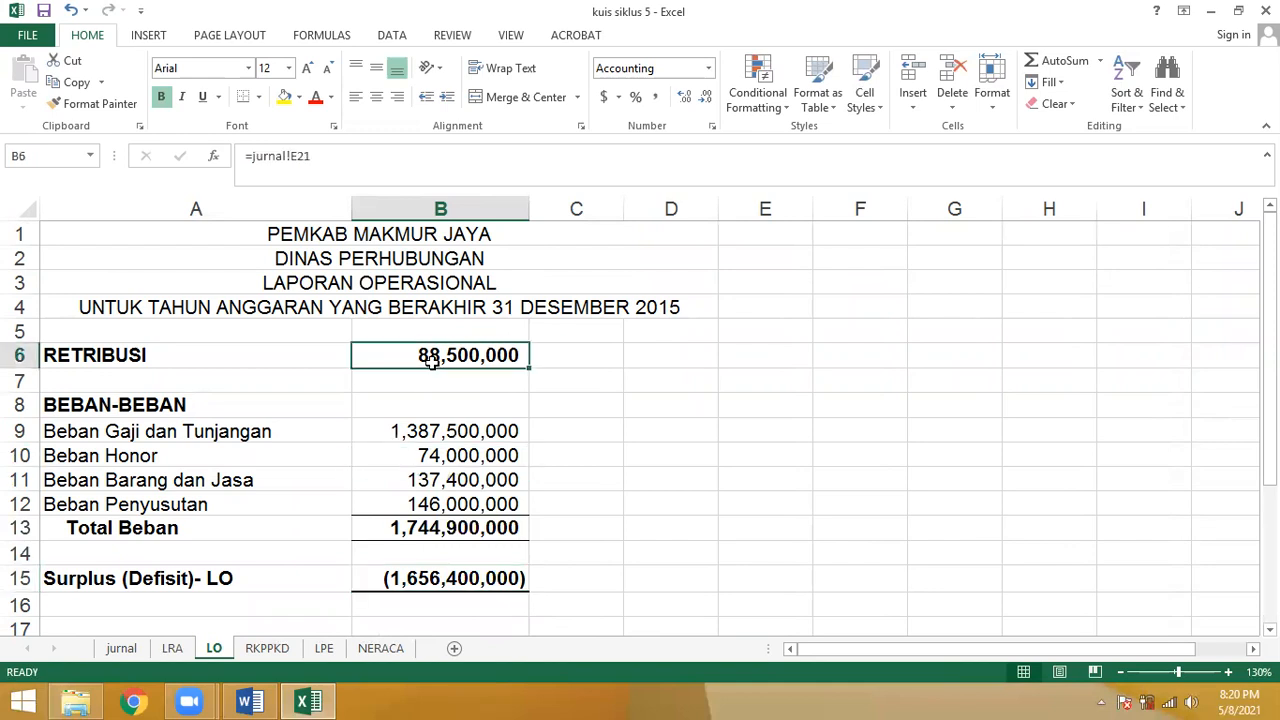
pyautogui.click(440, 518)
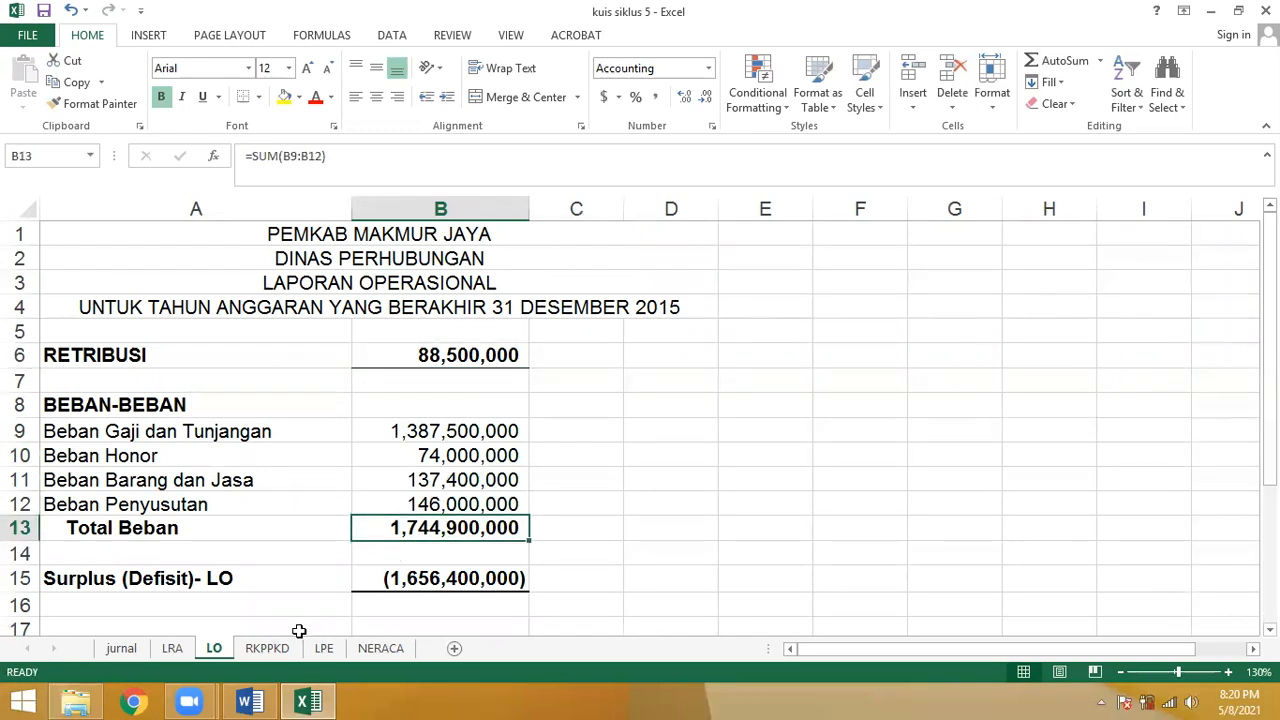
# Step: View the RKPPKD account, and on the LPE sheet inspect the formula behind the RK-PPKD amount in B11
pyautogui.click(267, 648)
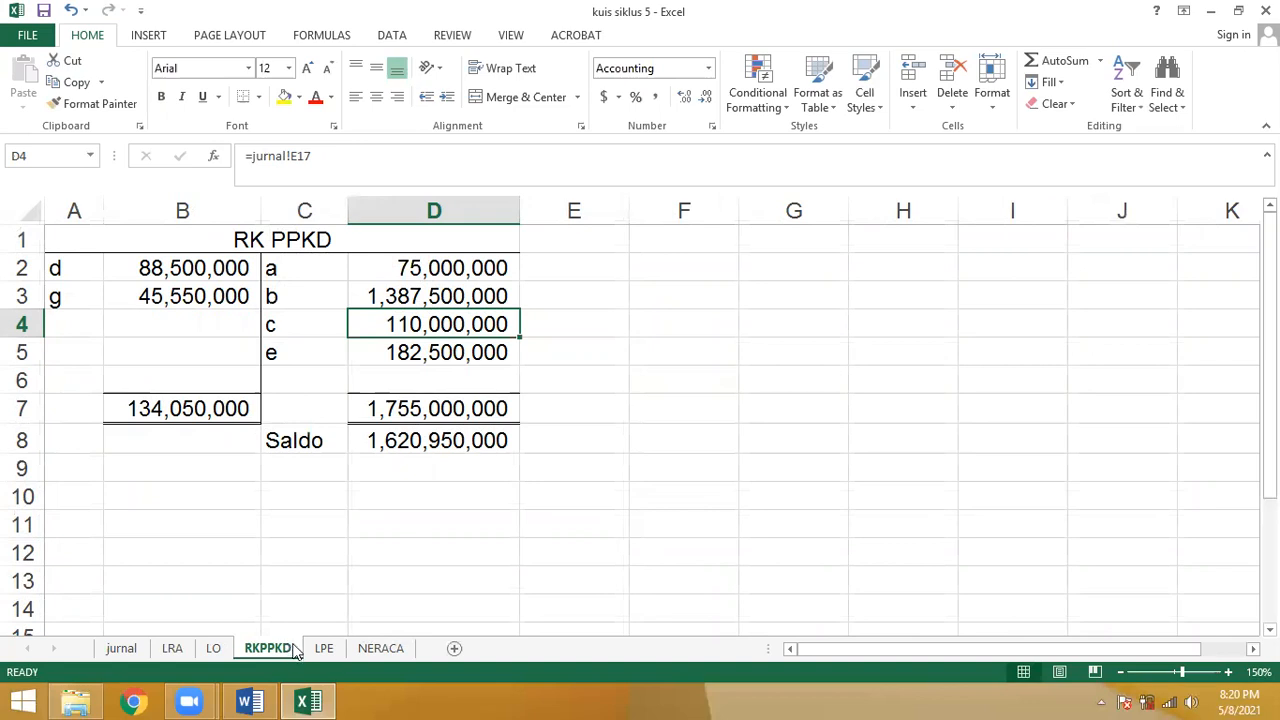
pyautogui.click(321, 648)
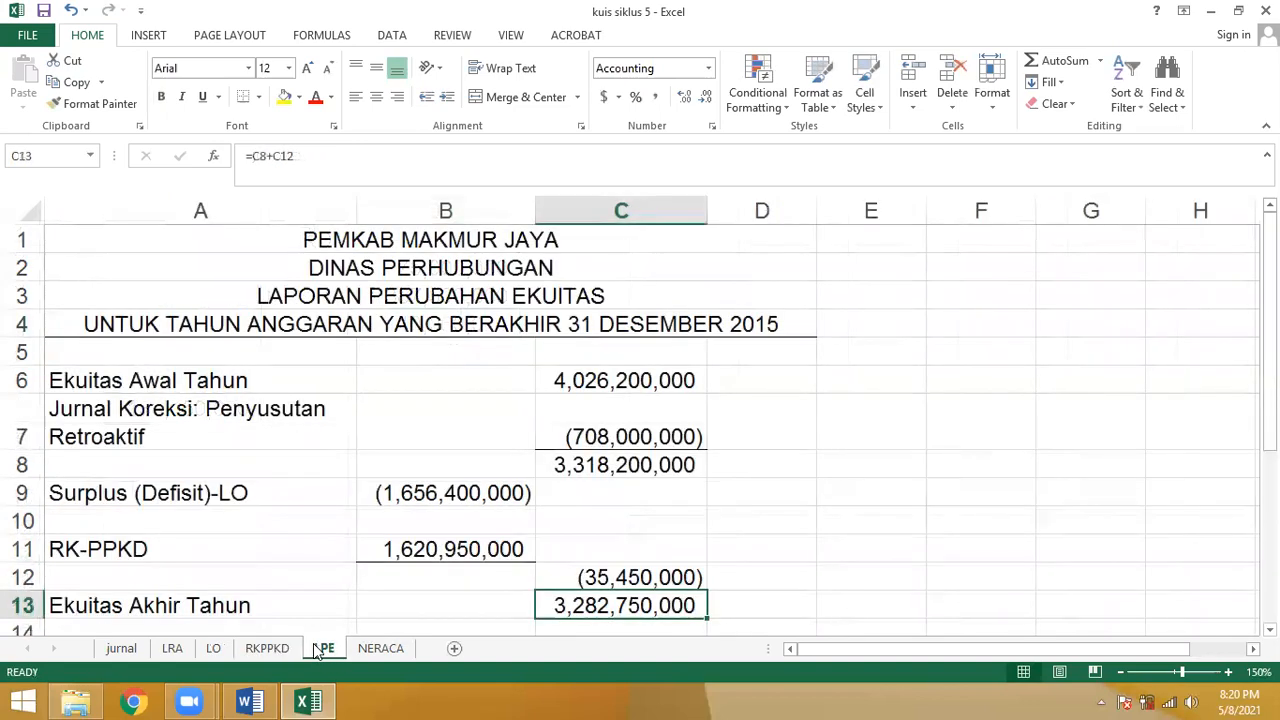
pyautogui.click(430, 546)
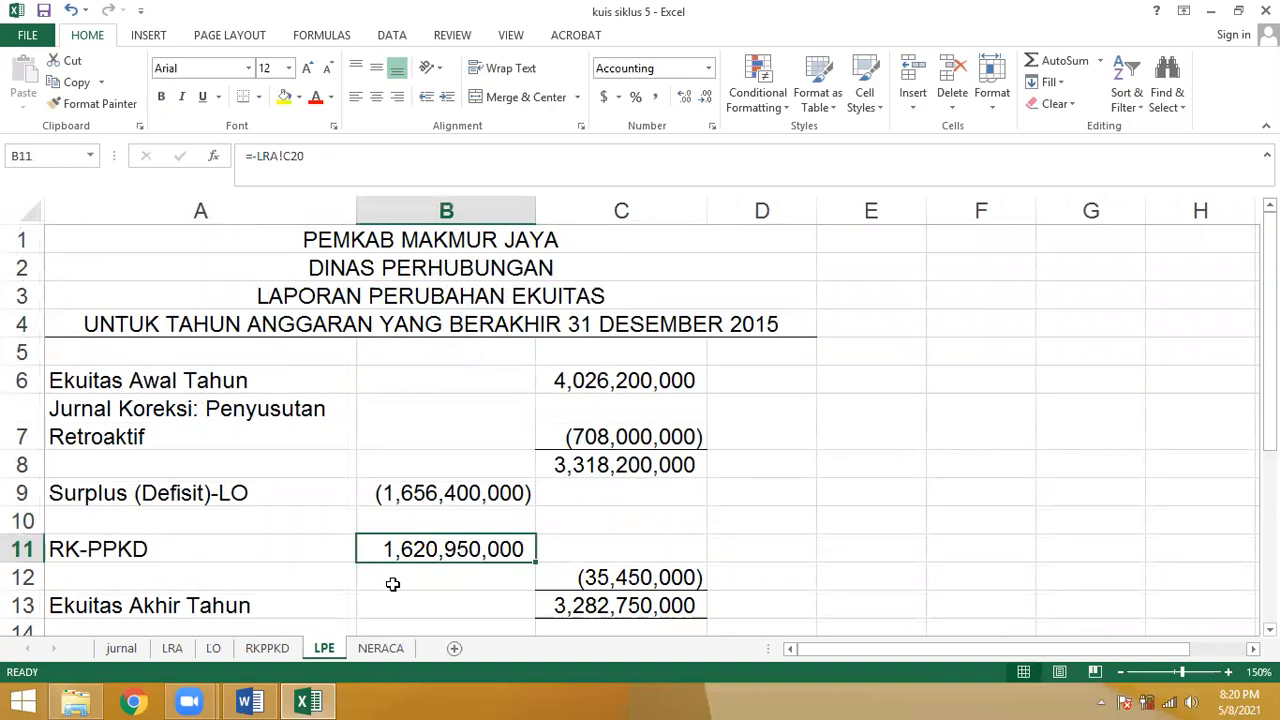
# Step: Review the RKPPKD account against the first accrual journal entries, and inspect the formula of credit entry a in D2
pyautogui.click(268, 648)
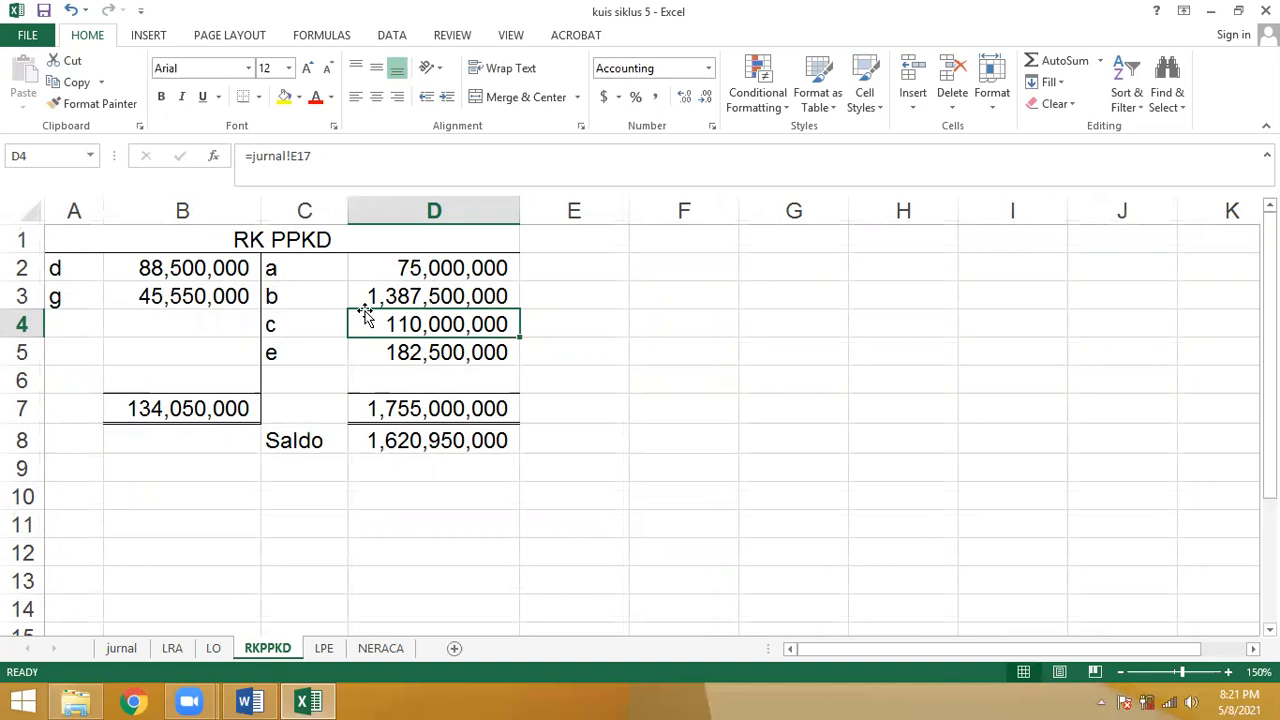
pyautogui.click(121, 648)
pyautogui.moveTo(1269, 530); pyautogui.dragTo(1269, 488)
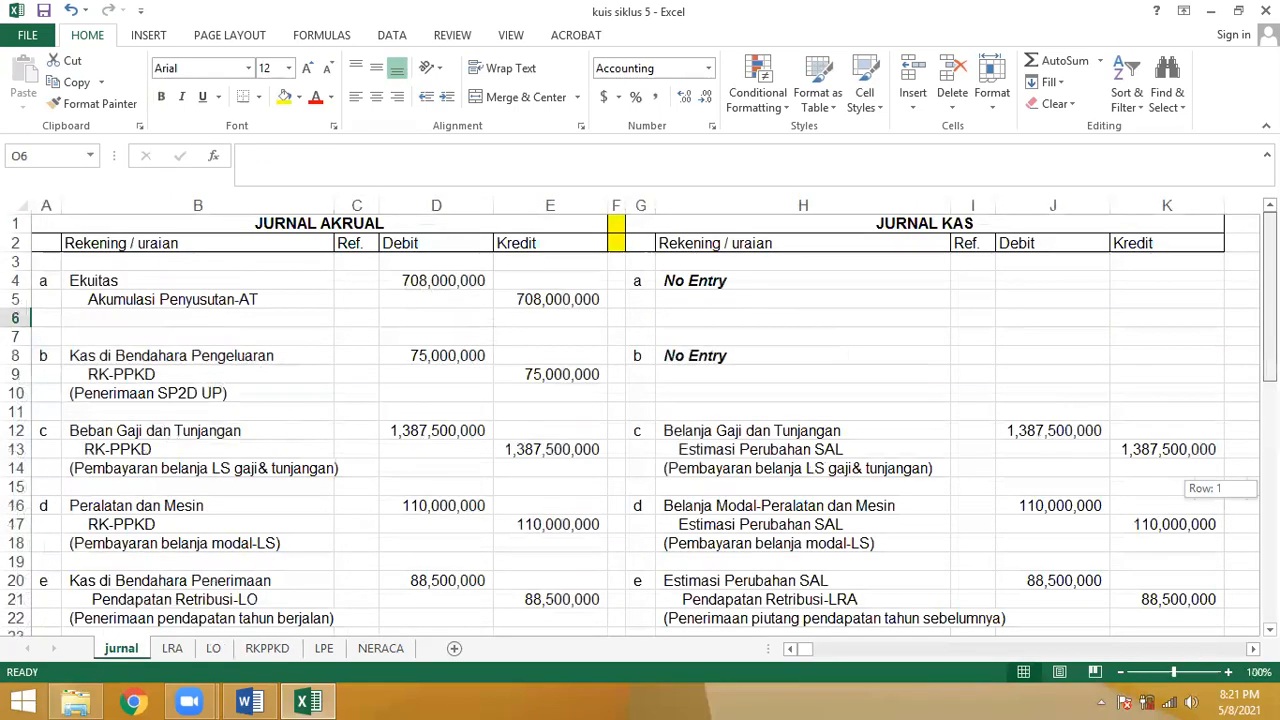
pyautogui.click(267, 648)
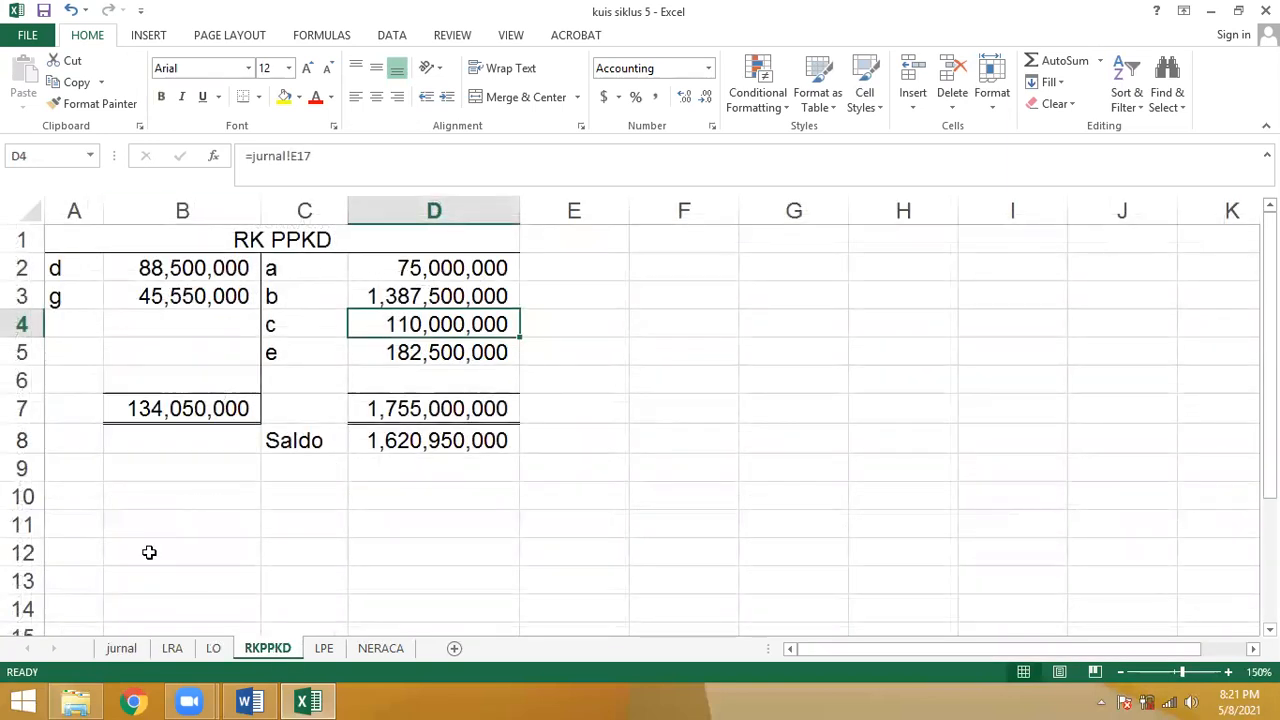
pyautogui.click(121, 648)
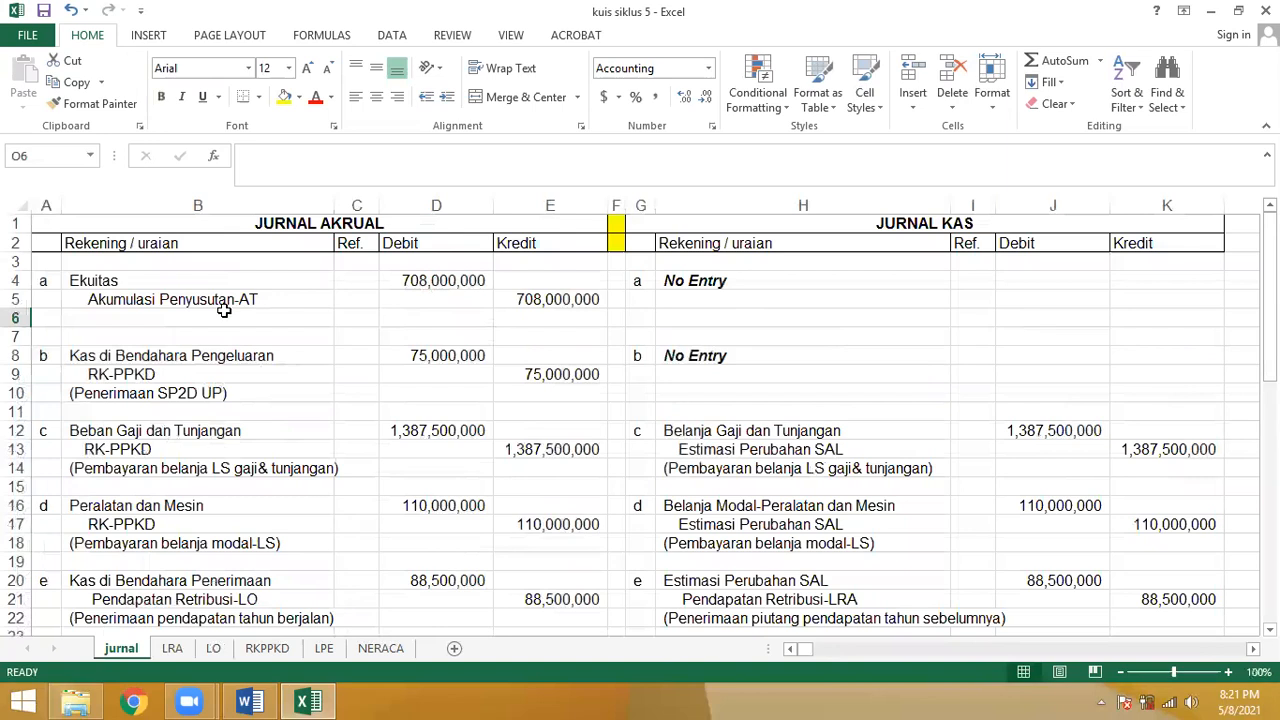
pyautogui.click(261, 649)
pyautogui.click(428, 277)
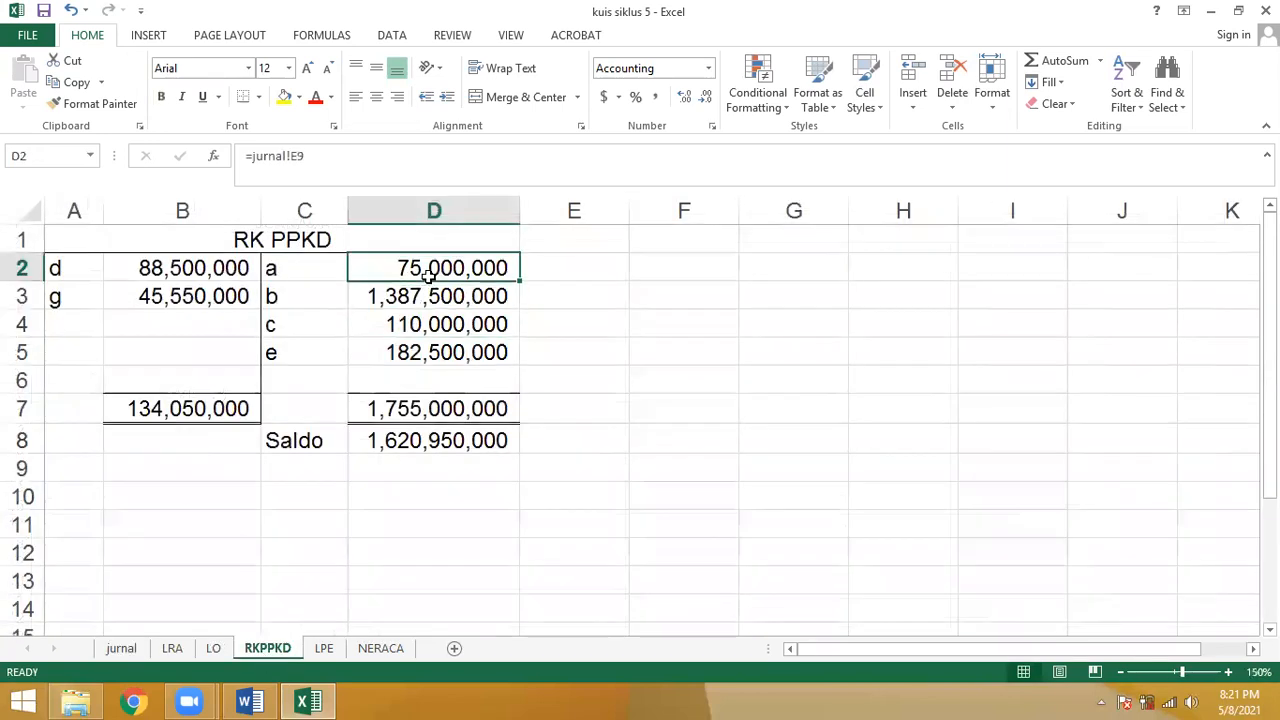
pyautogui.click(313, 271)
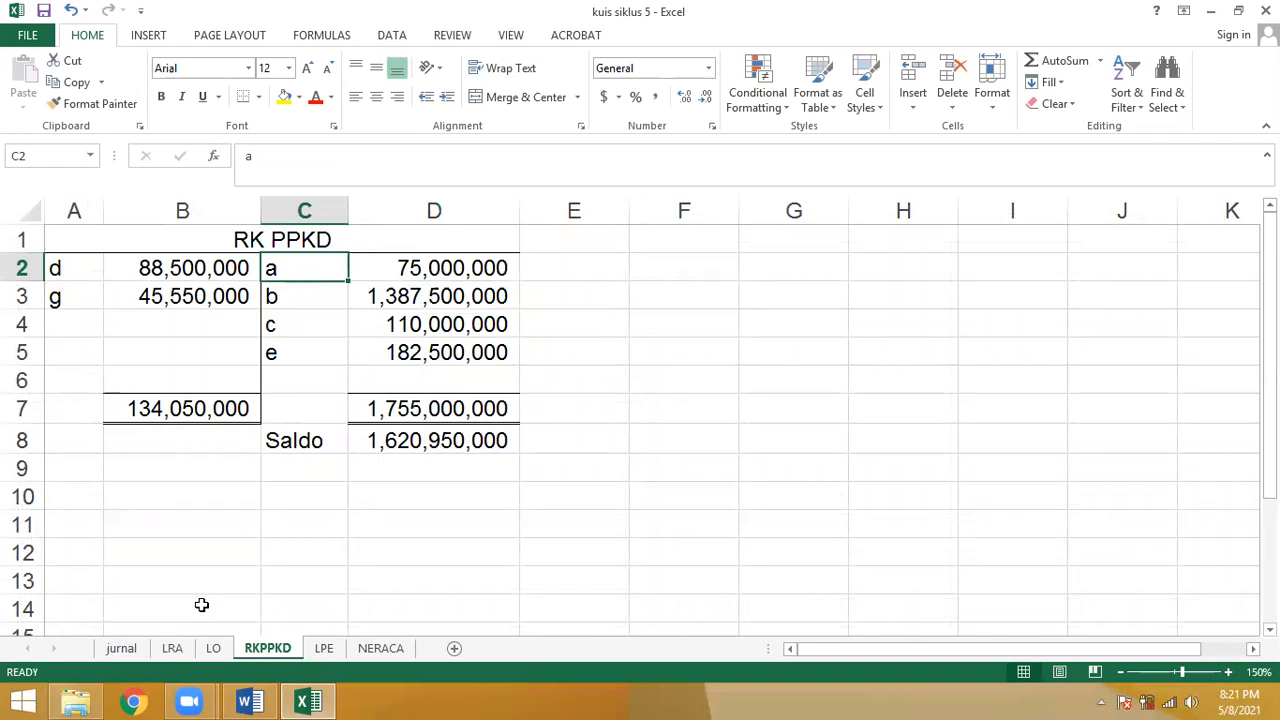
# Step: Compare the RK-PPKD credit for Penerimaan SP2D UP in the accrual journal with its linked amount in D2 of RKPPKD
pyautogui.click(121, 650)
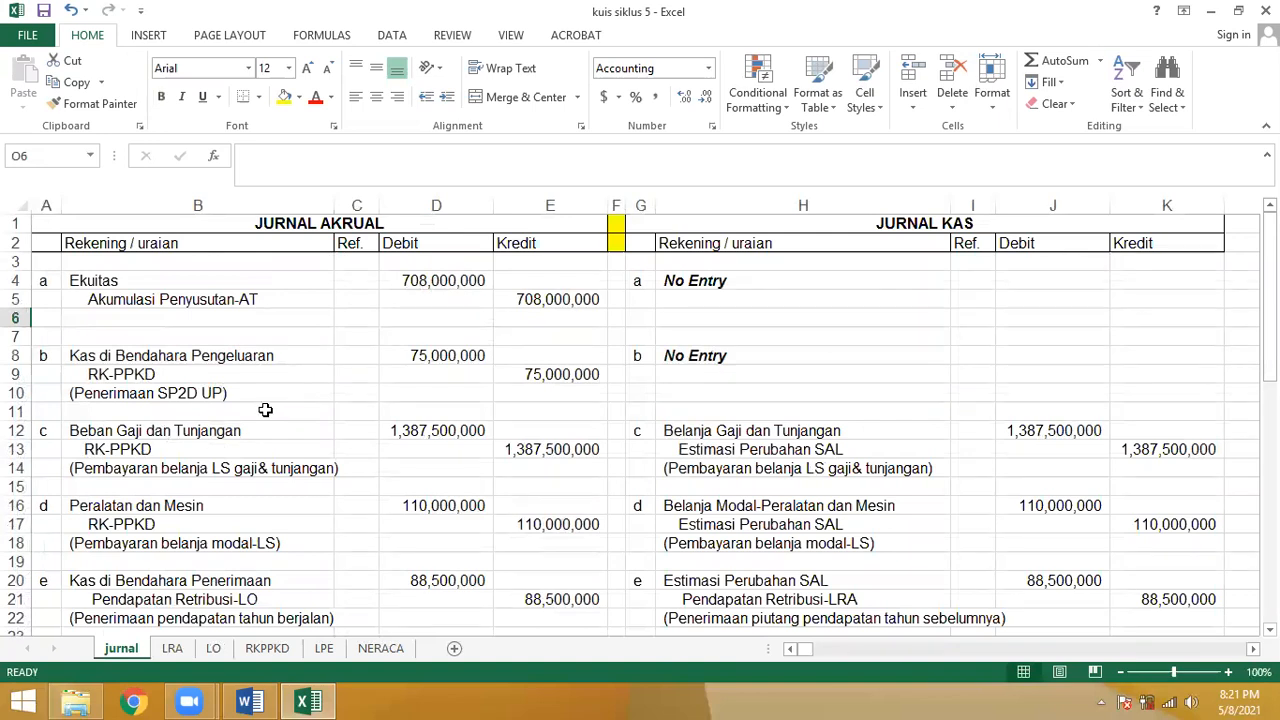
pyautogui.click(257, 374)
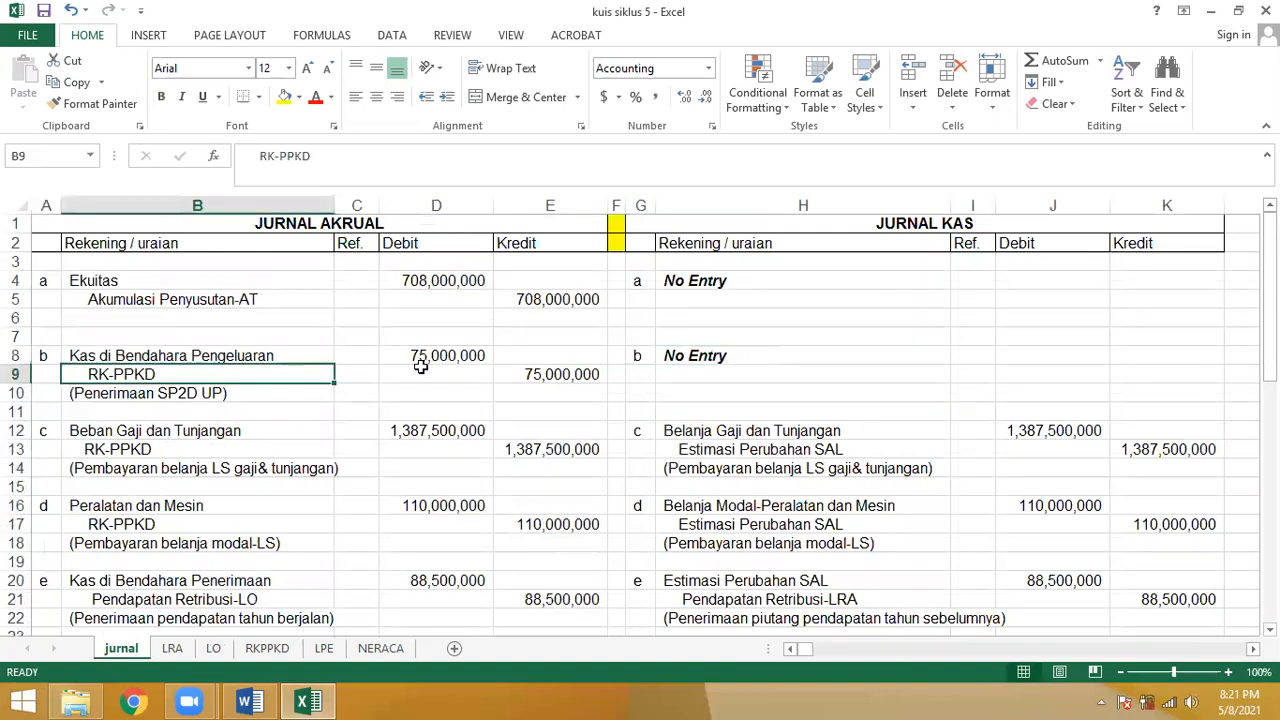
pyautogui.click(520, 374)
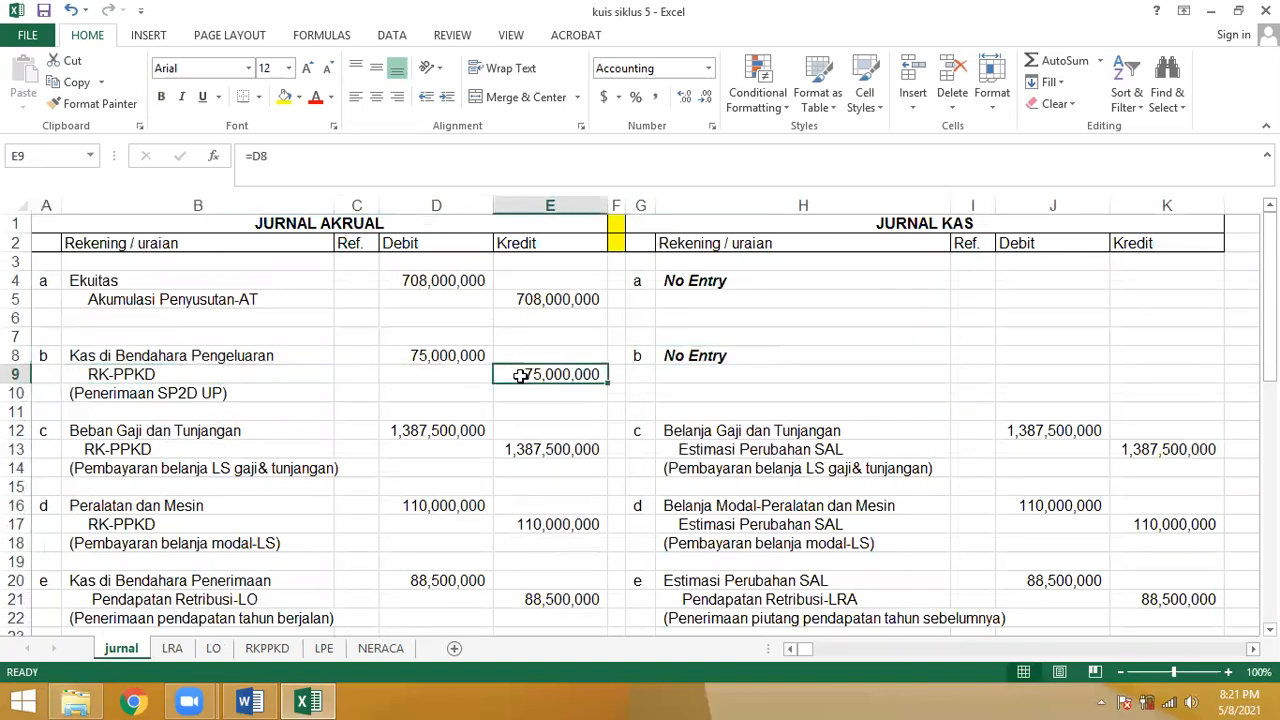
pyautogui.click(267, 648)
pyautogui.click(399, 268)
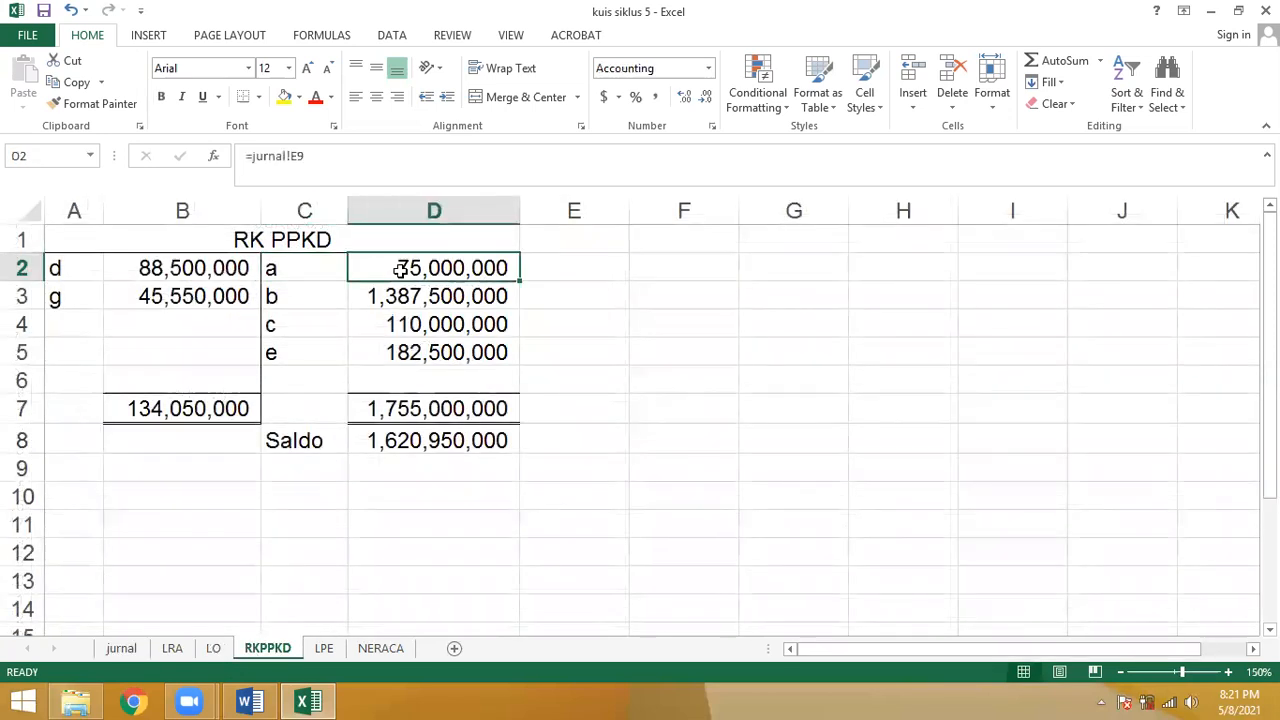
# Step: Trace the RK-PPKD credit of the Beban Gaji dan Tunjangan journal entry to credit entry b in D3 of RKPPKD
pyautogui.click(123, 648)
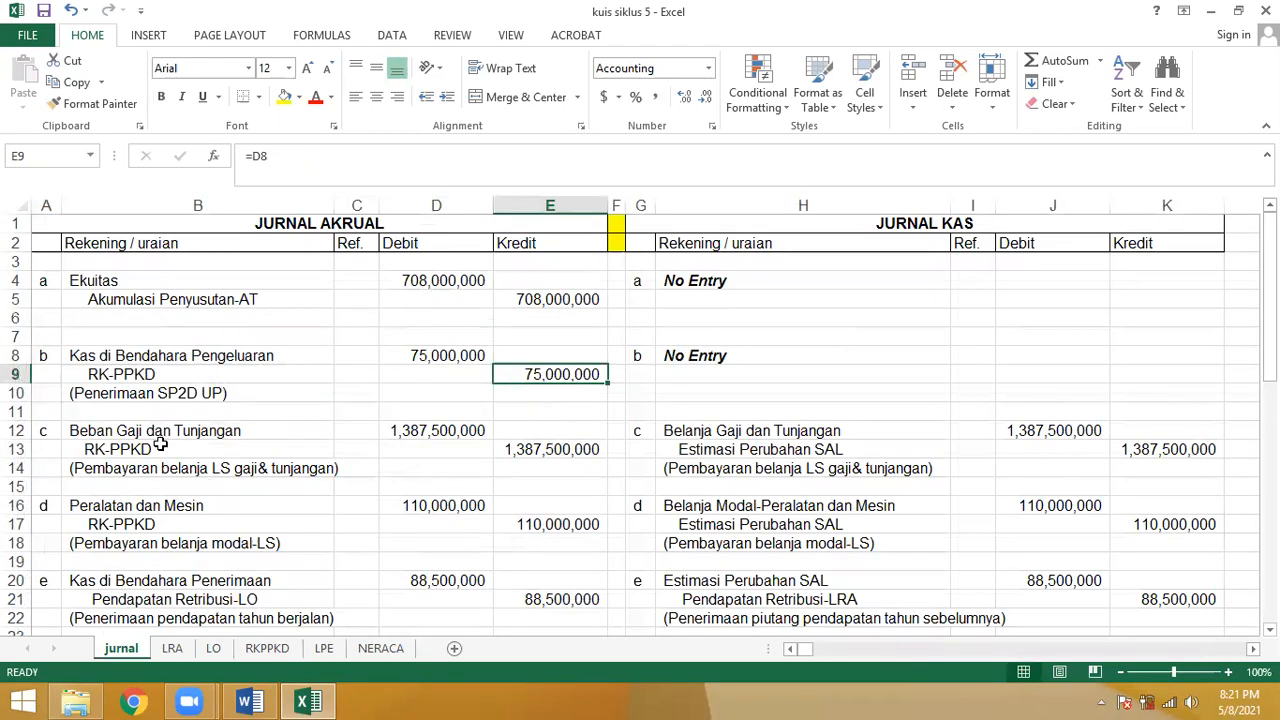
pyautogui.click(539, 449)
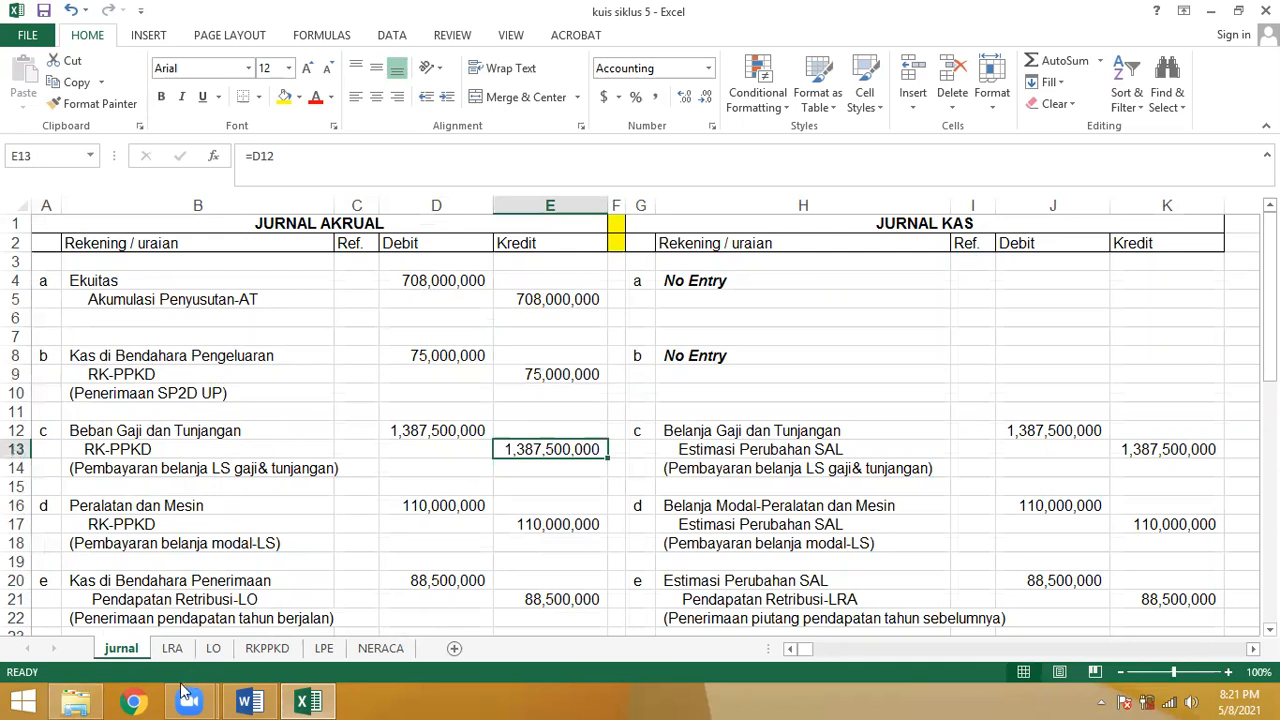
pyautogui.click(266, 648)
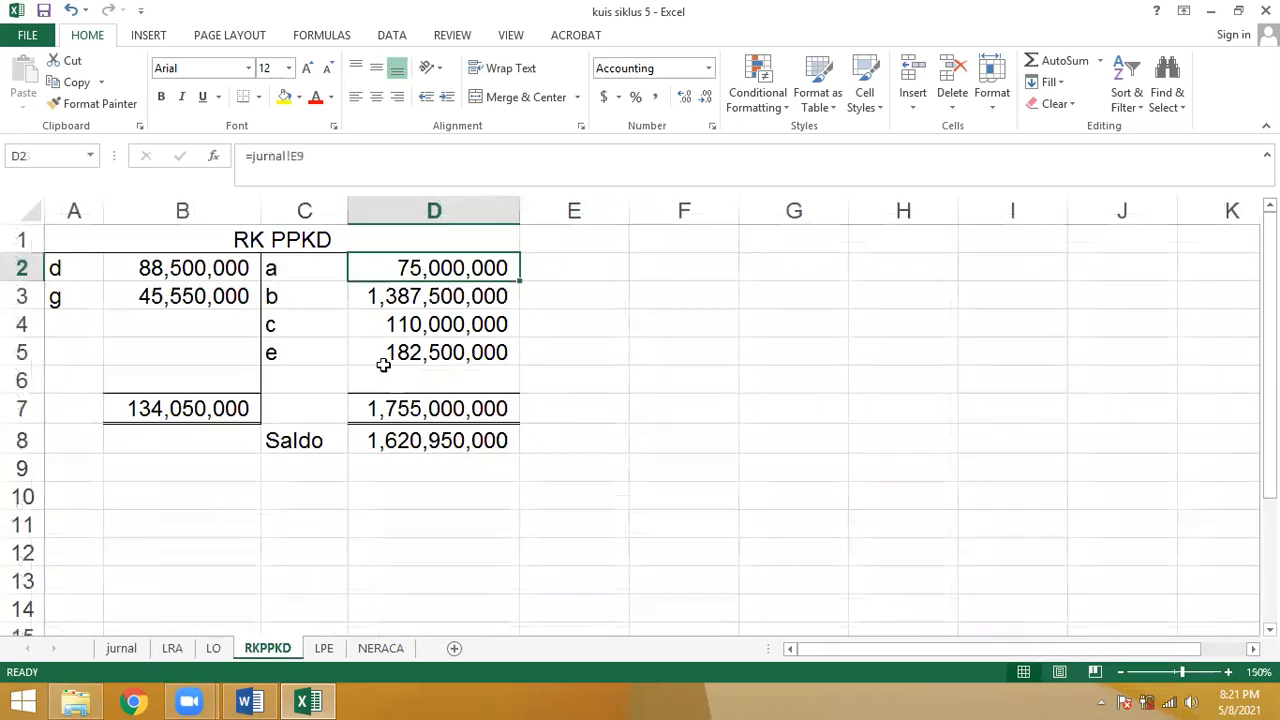
pyautogui.click(410, 296)
# Step: Trace the RK-PPKD credit of the Peralatan dan Mesin journal entry to credit entry c in D4 of RKPPKD
pyautogui.click(135, 649)
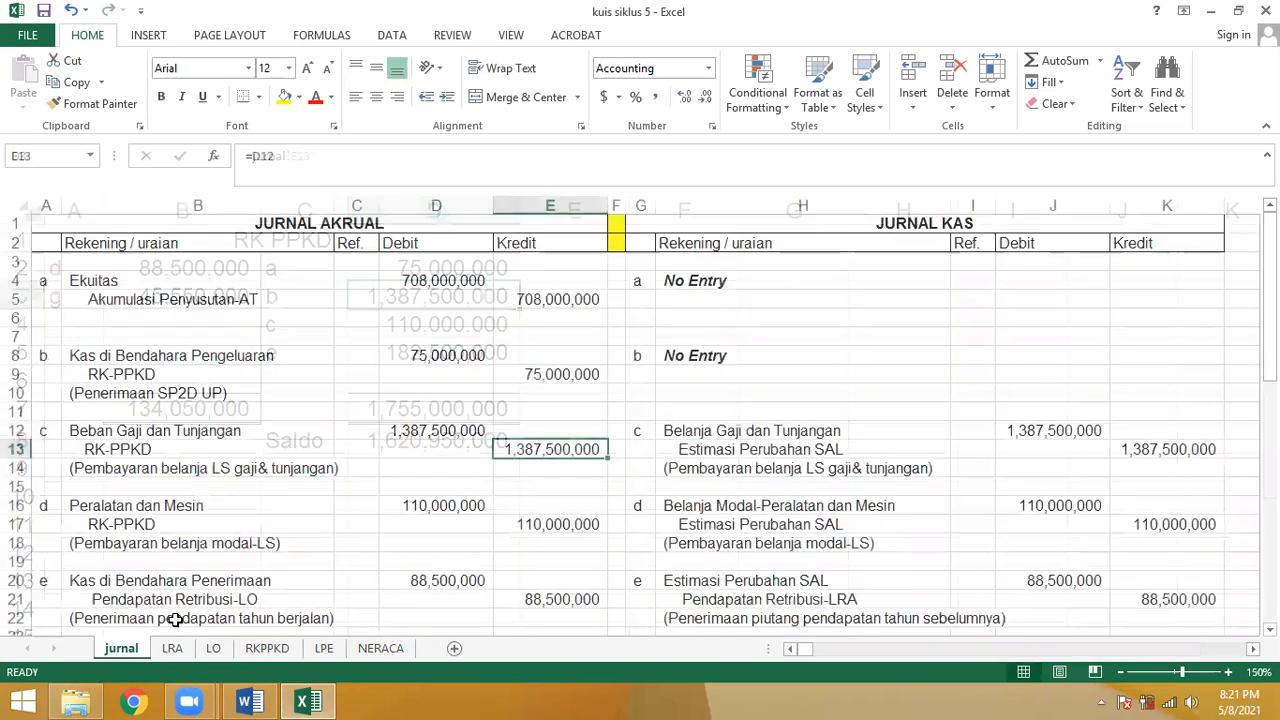
pyautogui.click(522, 527)
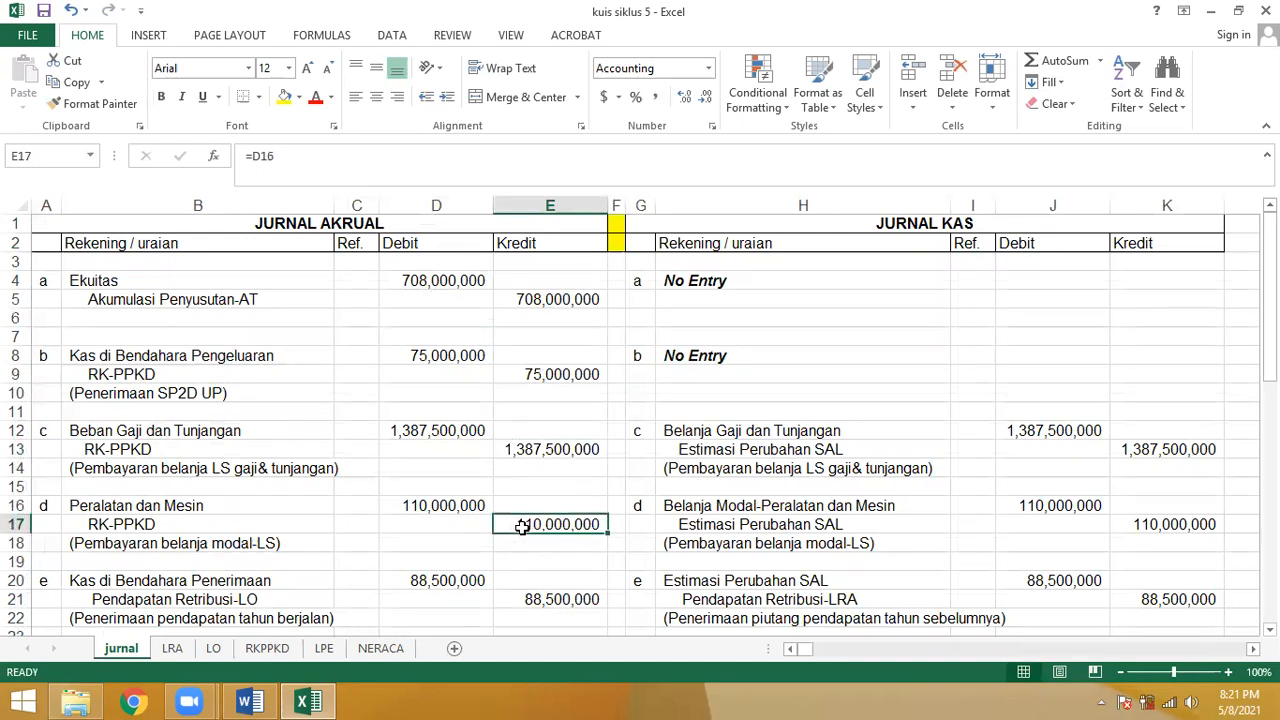
pyautogui.click(266, 648)
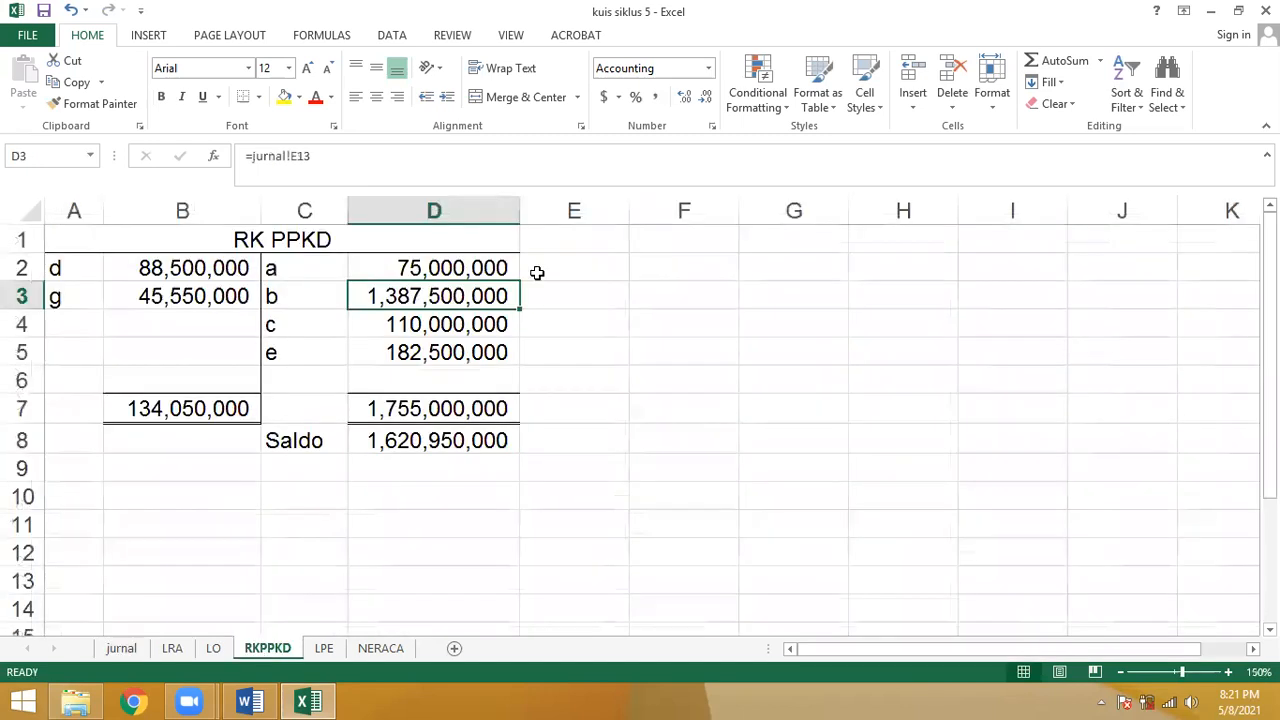
pyautogui.click(440, 322)
# Step: Find the RK-PPKD debit of accrual journal entry f, and match it to debit entry d in B2 of RKPPKD
pyautogui.click(135, 655)
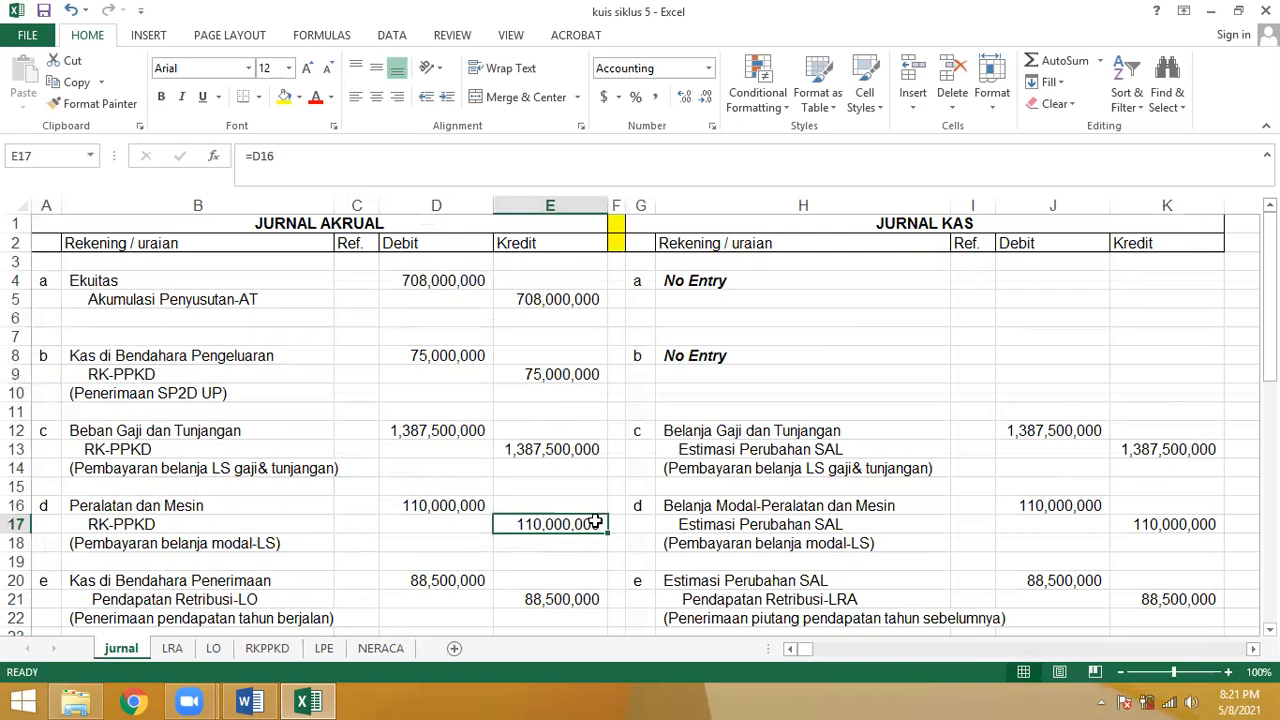
pyautogui.press('Down')
pyautogui.press('Down')
pyautogui.press('Down')
pyautogui.press('Down')
pyautogui.press('Down')
pyautogui.press('Down')
pyautogui.press('Down')
pyautogui.press('Down')
pyautogui.press('Down')
pyautogui.press('Down')
pyautogui.press('Down')
pyautogui.press('Down')
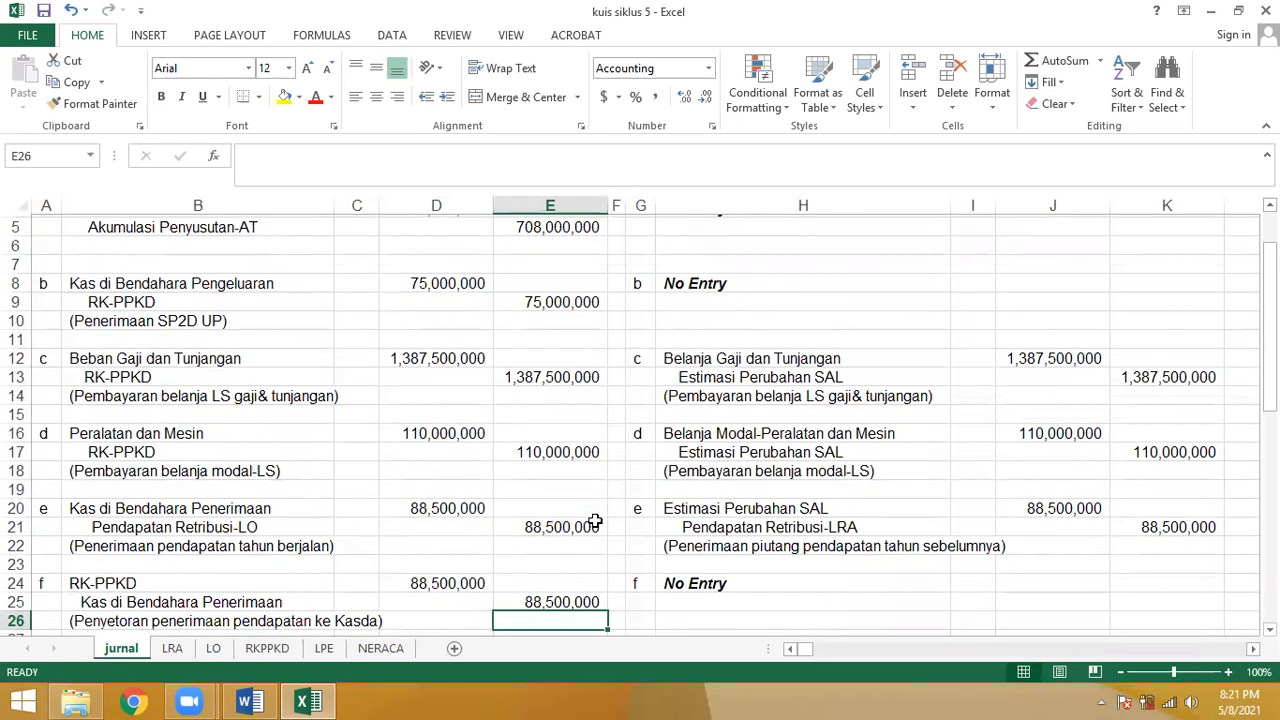
pyautogui.click(472, 528)
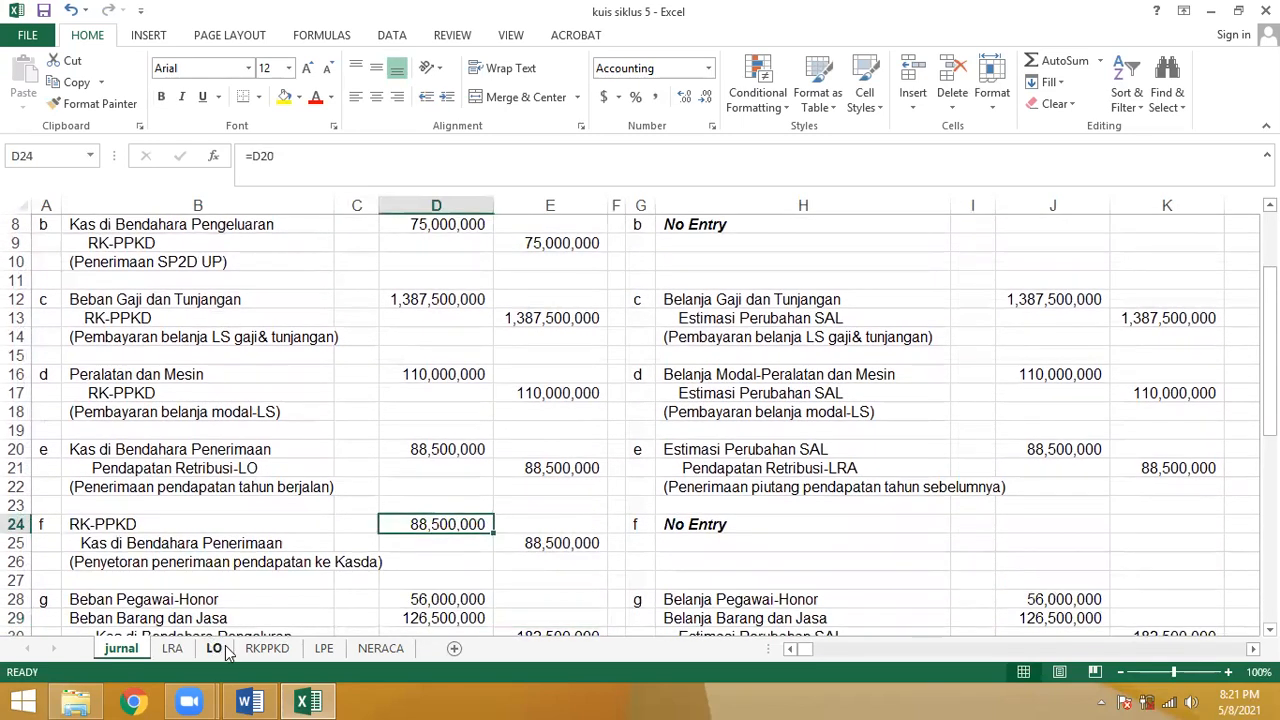
pyautogui.click(258, 649)
pyautogui.click(222, 268)
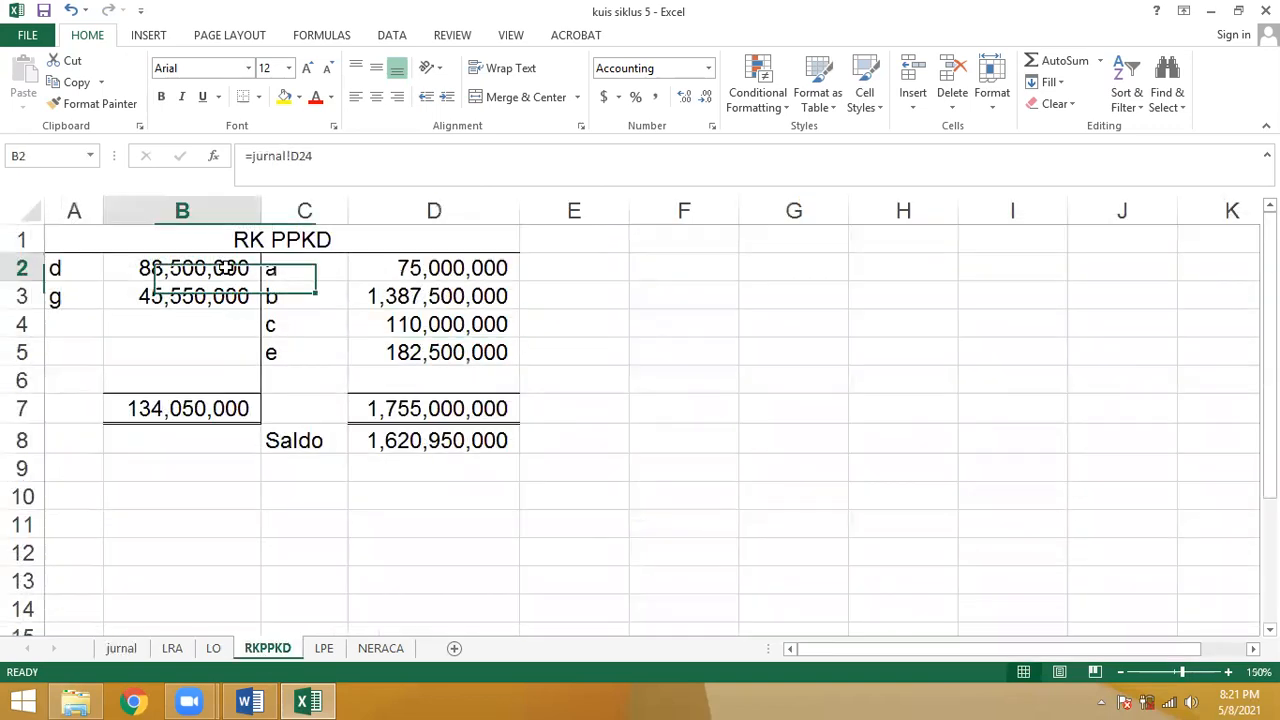
# Step: Find the RK-PPKD credit for Pengisian Kembali UP in the accrual journal, and match it to credit entry e in D5 of RKPPKD
pyautogui.click(118, 648)
pyautogui.click(444, 540)
pyautogui.press('Down')
pyautogui.press('Down')
pyautogui.press('Down')
pyautogui.press('Down')
pyautogui.press('Down')
pyautogui.press('Down')
pyautogui.press('Down')
pyautogui.press('Down')
pyautogui.press('Down')
pyautogui.press('Down')
pyautogui.press('Down')
pyautogui.press('Down')
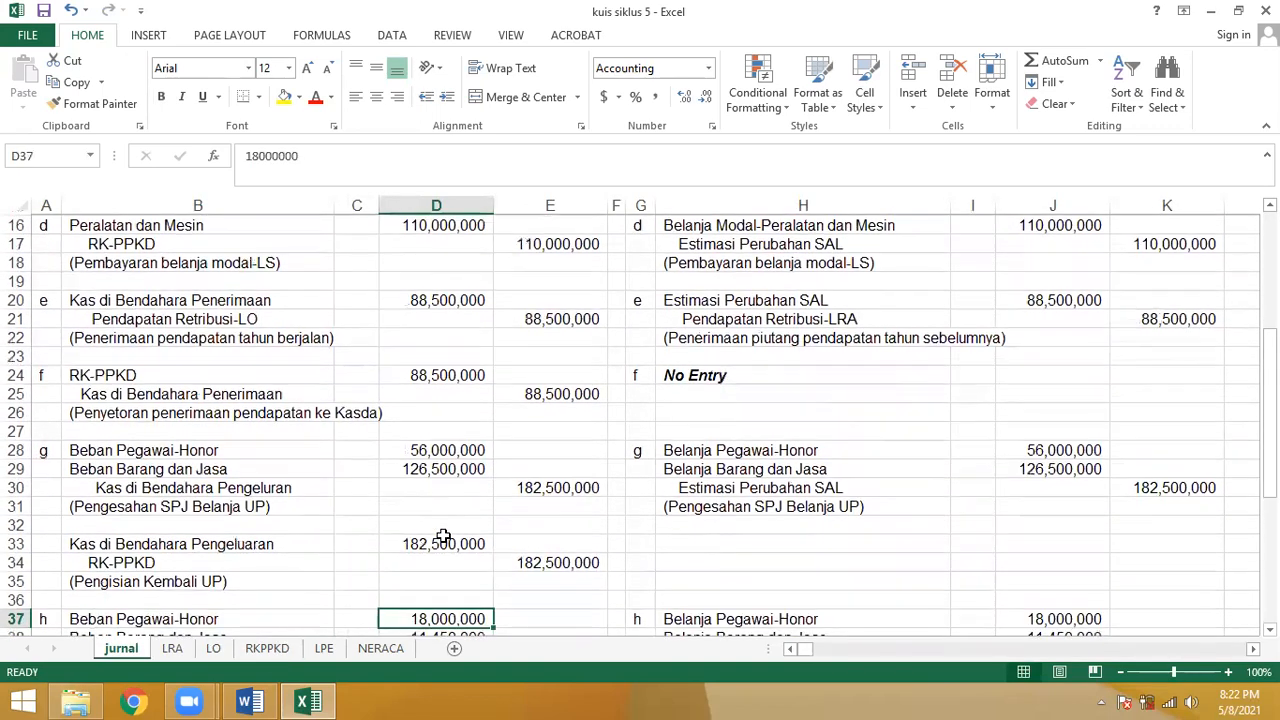
pyautogui.click(540, 568)
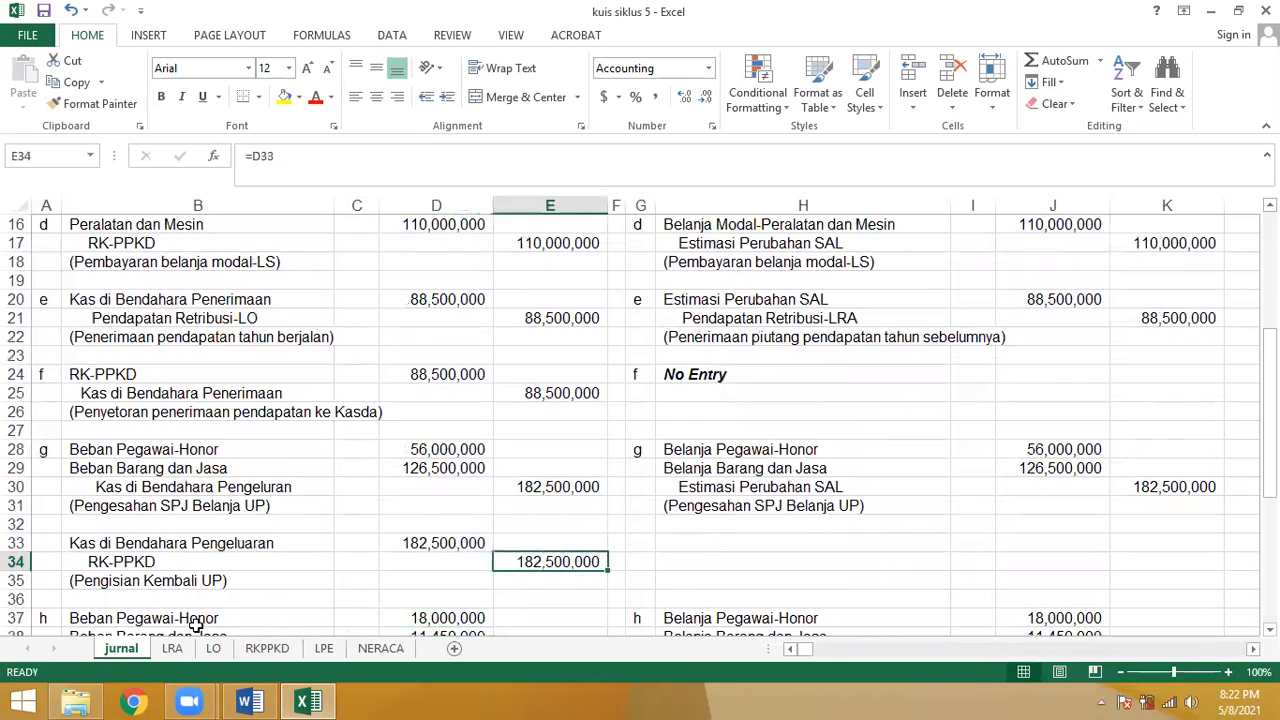
pyautogui.click(257, 647)
pyautogui.click(428, 352)
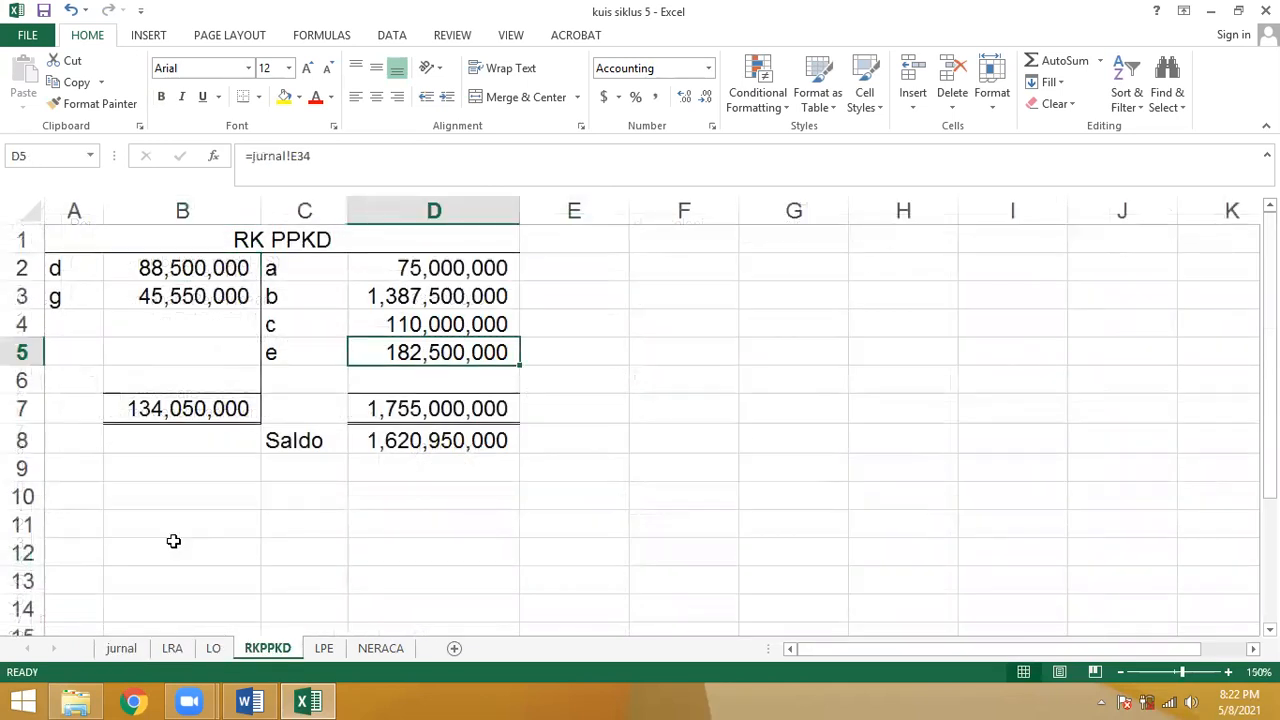
# Step: Find the RK-PPKD debit for Penyetoran sisa UP ke Kasda in the journal, and match it to debit entry g in B3 of RKPPKD
pyautogui.click(125, 649)
pyautogui.press('Down')
pyautogui.press('Down')
pyautogui.press('Down')
pyautogui.press('Down')
pyautogui.press('Down')
pyautogui.press('Down')
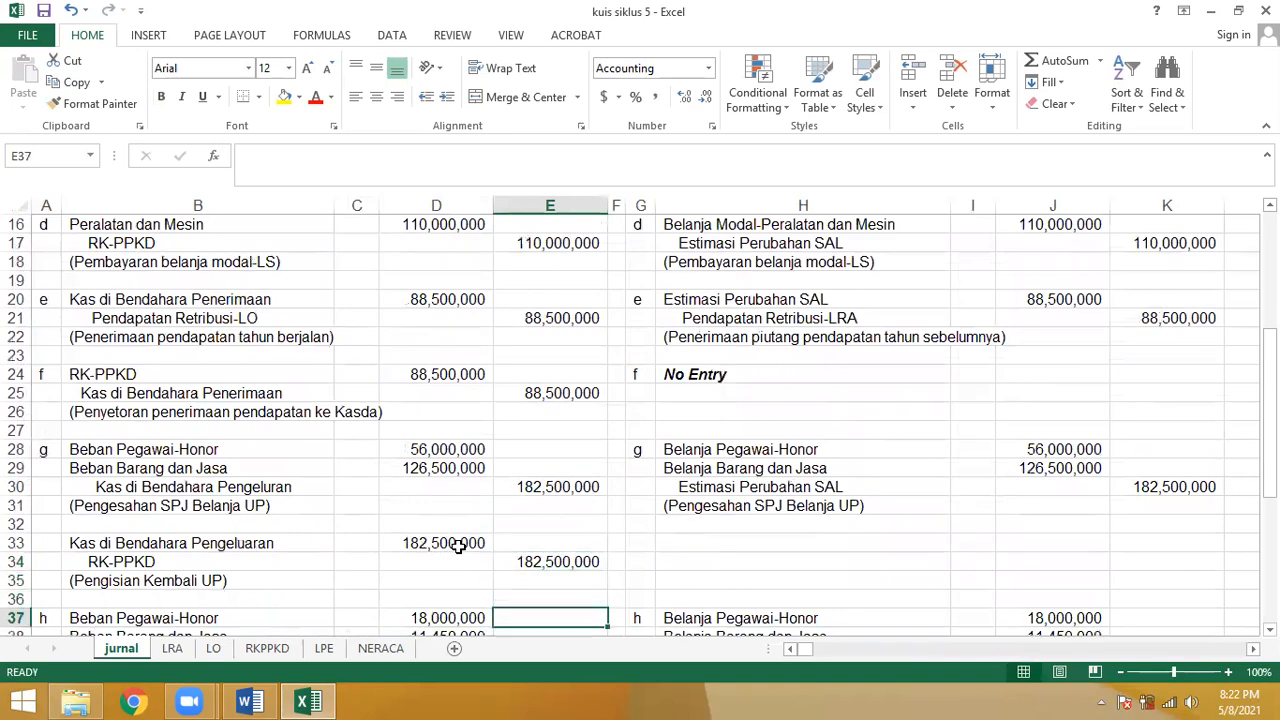
pyautogui.press('Down')
pyautogui.press('Down')
pyautogui.press('Down')
pyautogui.press('Down')
pyautogui.press('Down')
pyautogui.press('Down')
pyautogui.press('Down')
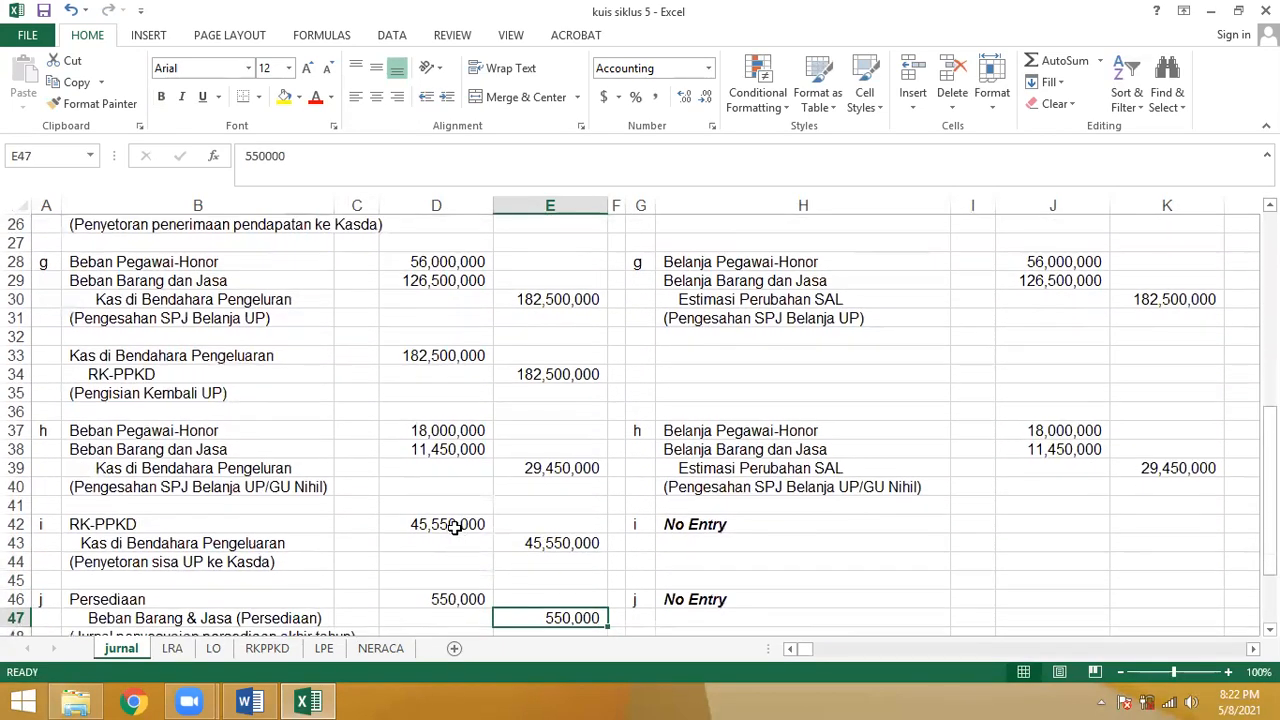
pyautogui.click(452, 526)
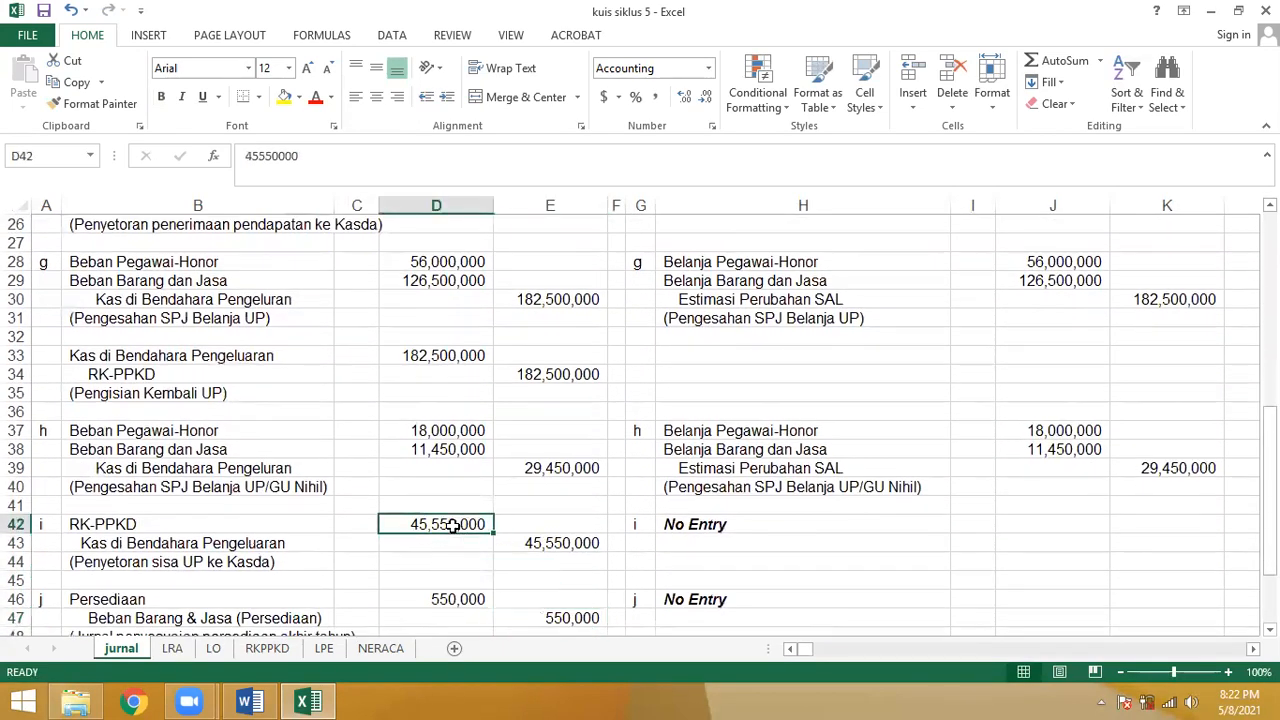
pyautogui.click(255, 652)
pyautogui.click(229, 269)
pyautogui.click(220, 306)
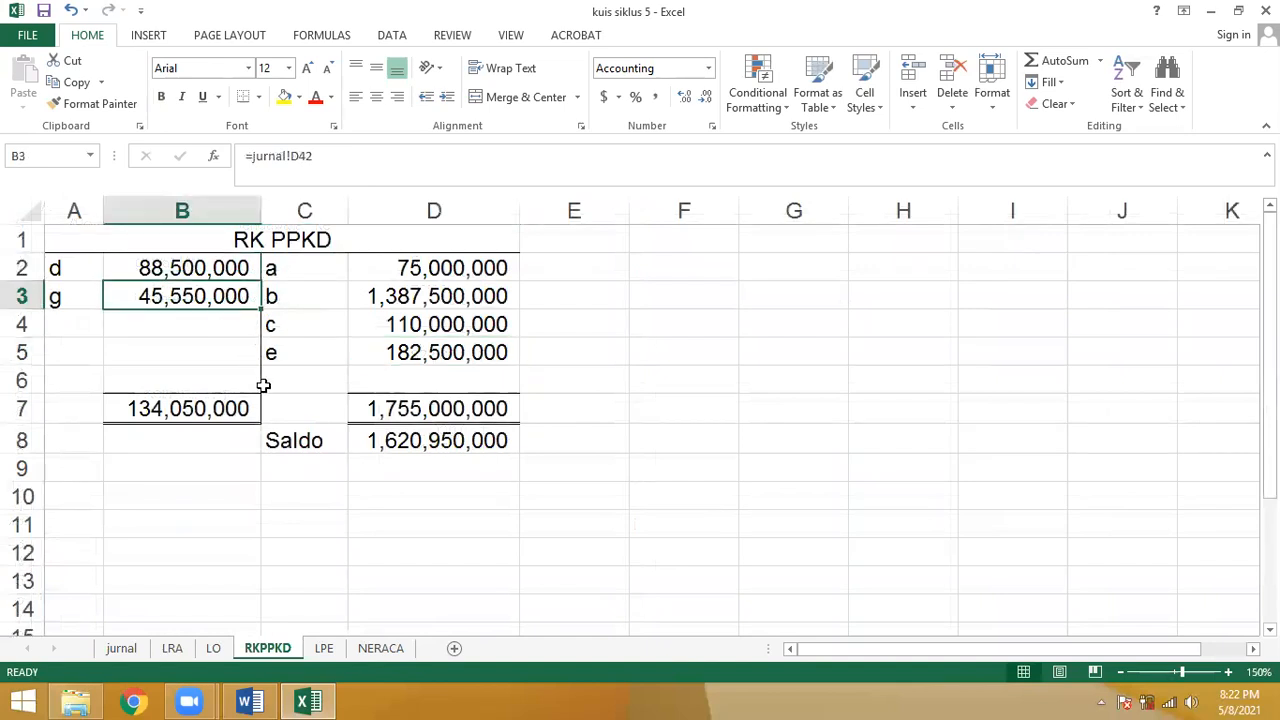
# Step: Compare the debit total in B7 with the credit total in D7 of the RK PPKD account
pyautogui.click(228, 405)
pyautogui.click(356, 407)
pyautogui.press('Left')
pyautogui.press('Left')
pyautogui.press('Right')
pyautogui.press('Right')
pyautogui.press('Left')
pyautogui.press('Left')
pyautogui.press('Right')
pyautogui.press('Right')
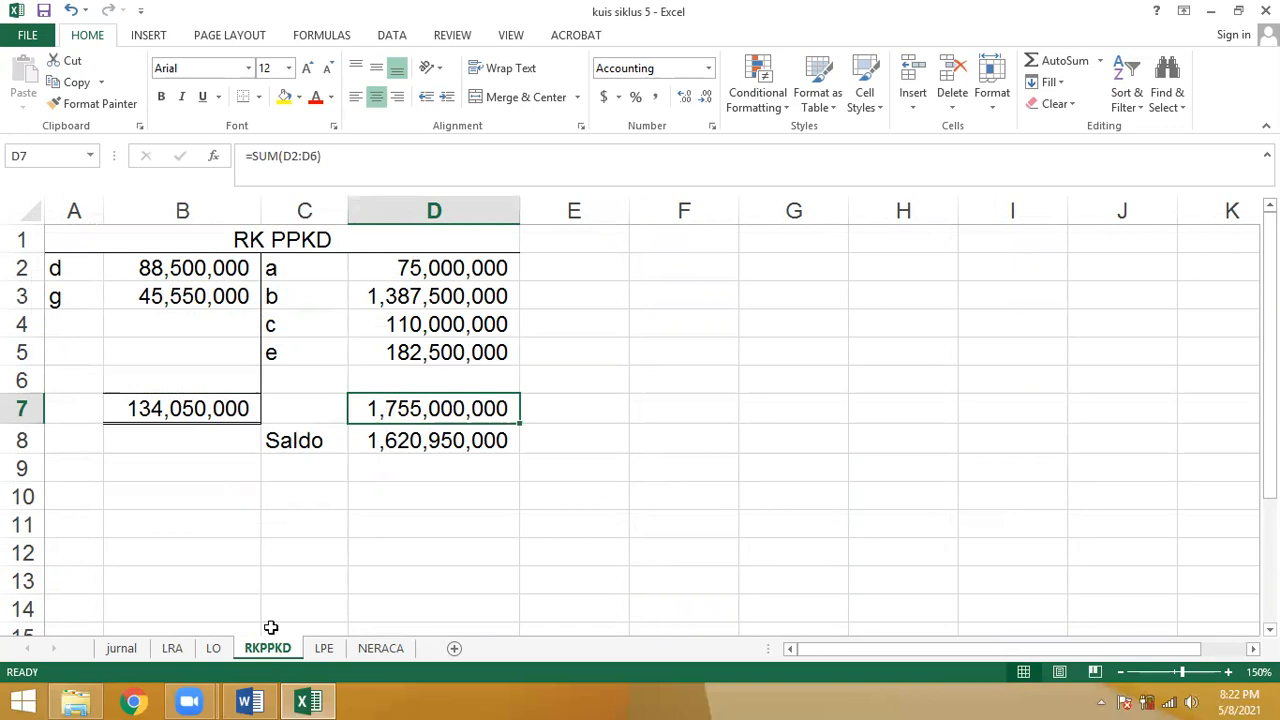
# Step: Inspect the Saldo formula in D8 and the SUM range behind the credit total in D7
pyautogui.click(397, 443)
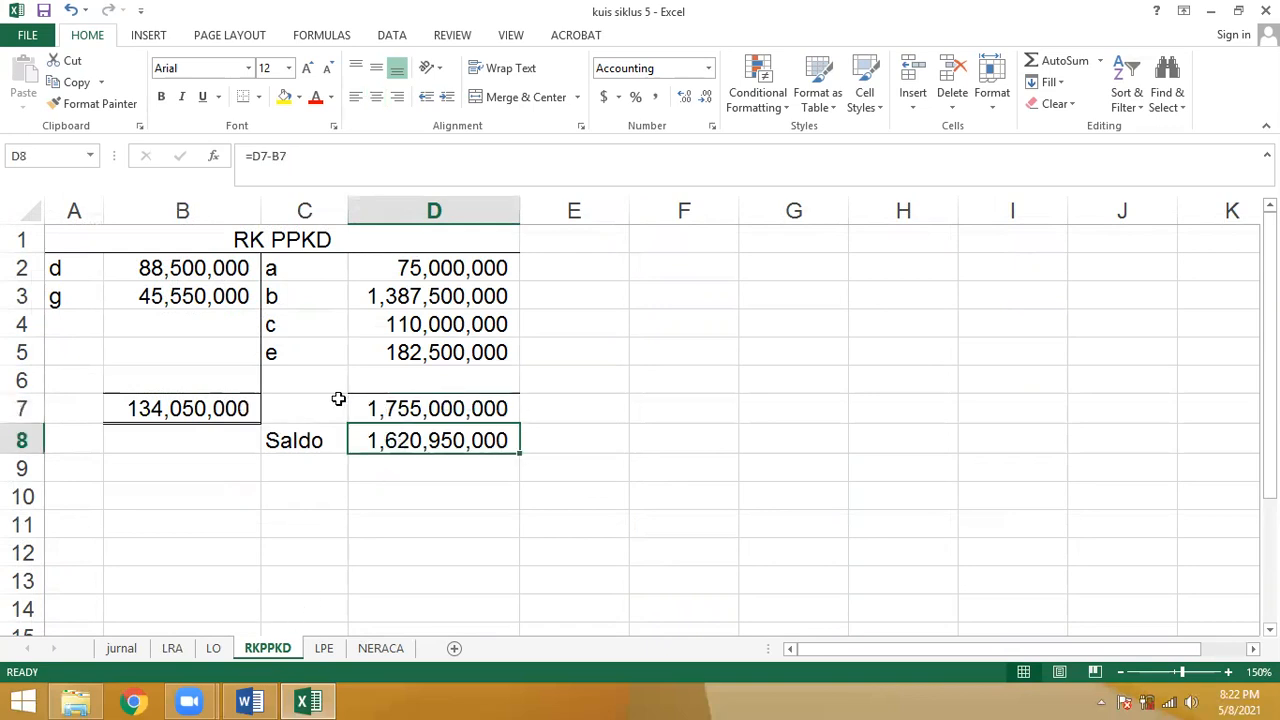
pyautogui.click(394, 409)
pyautogui.click(180, 404)
pyautogui.click(440, 407)
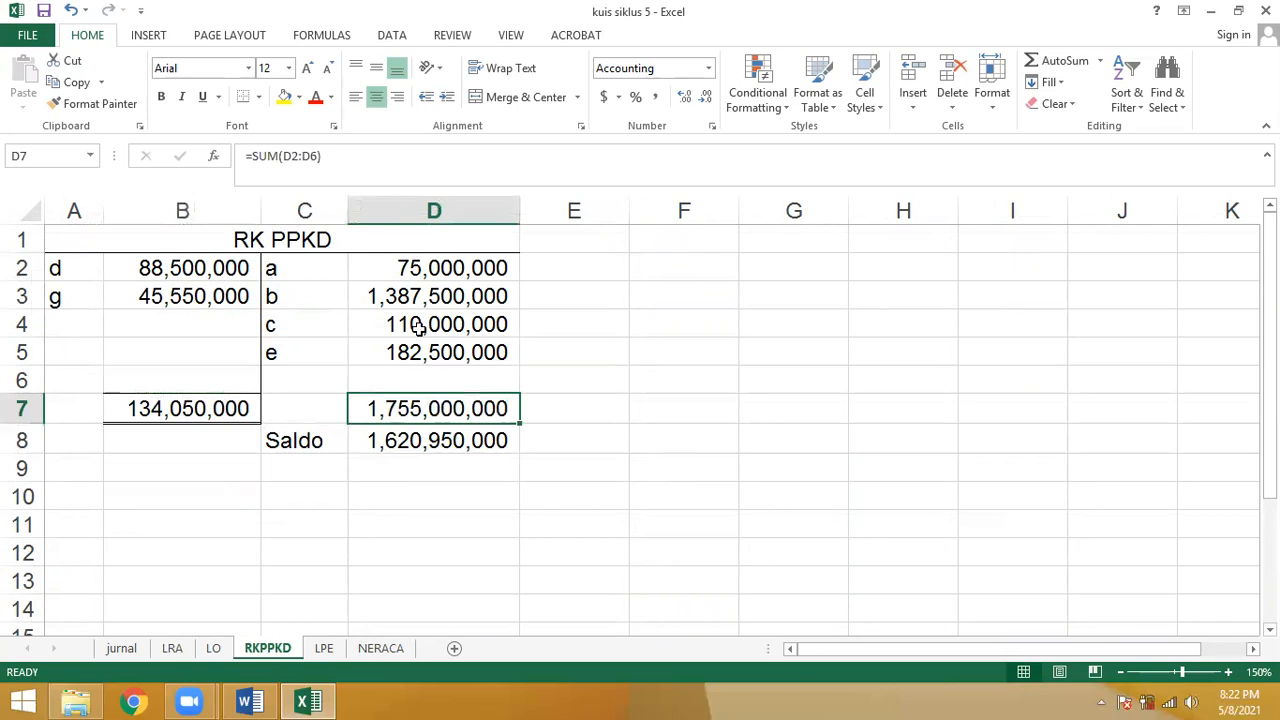
pyautogui.doubleClick(430, 408)
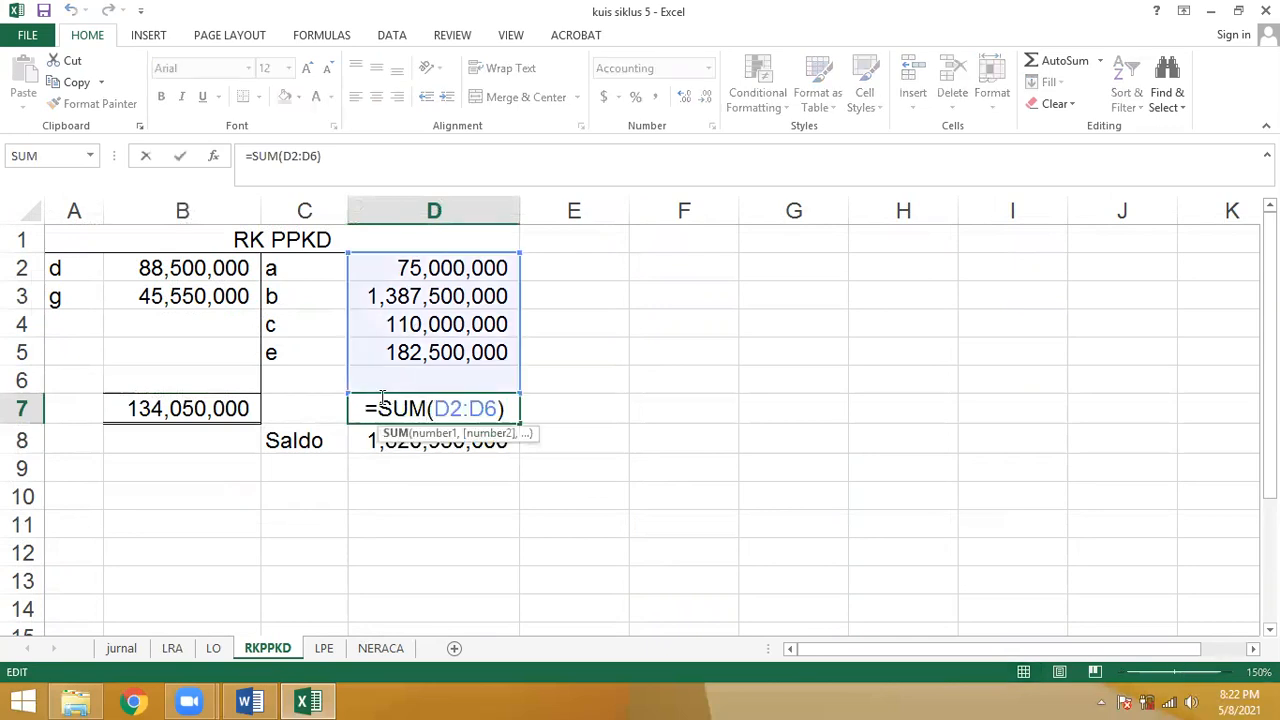
pyautogui.press('Return')
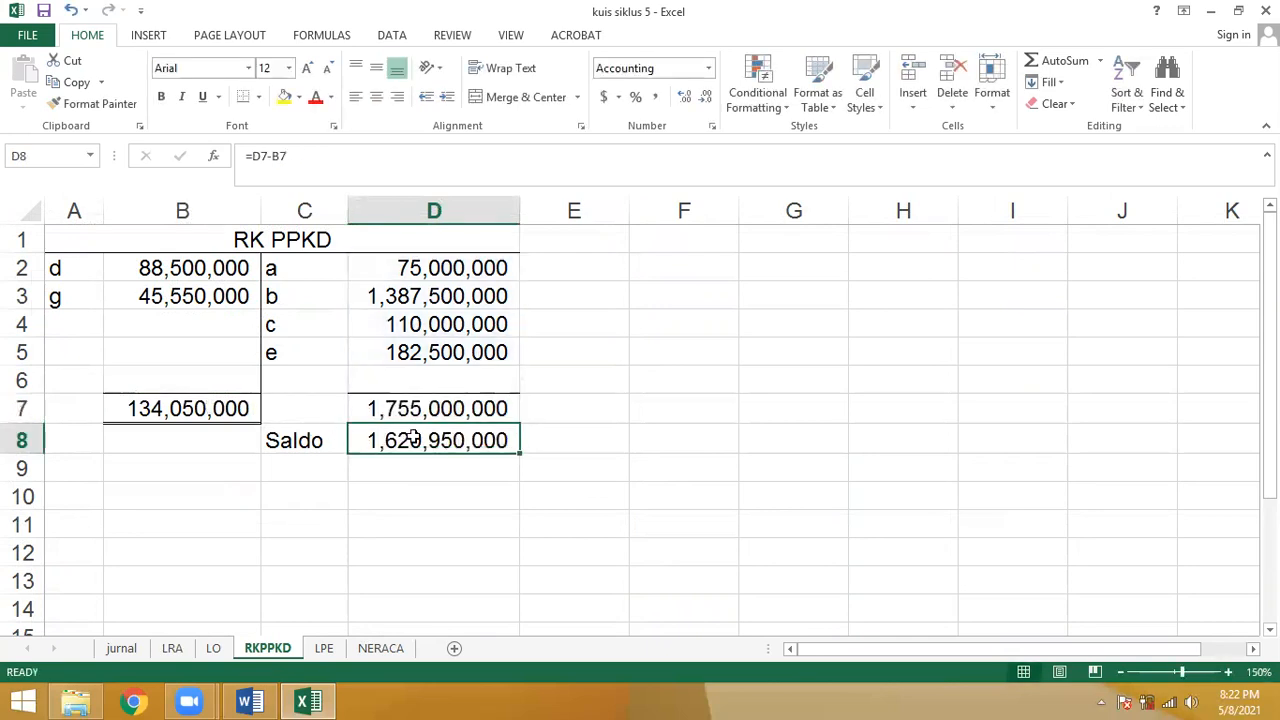
# Step: On the LRA sheet, inspect the realised Surplus (Defisit) formula in C20 for comparison with the RK PPKD balance
pyautogui.click(172, 648)
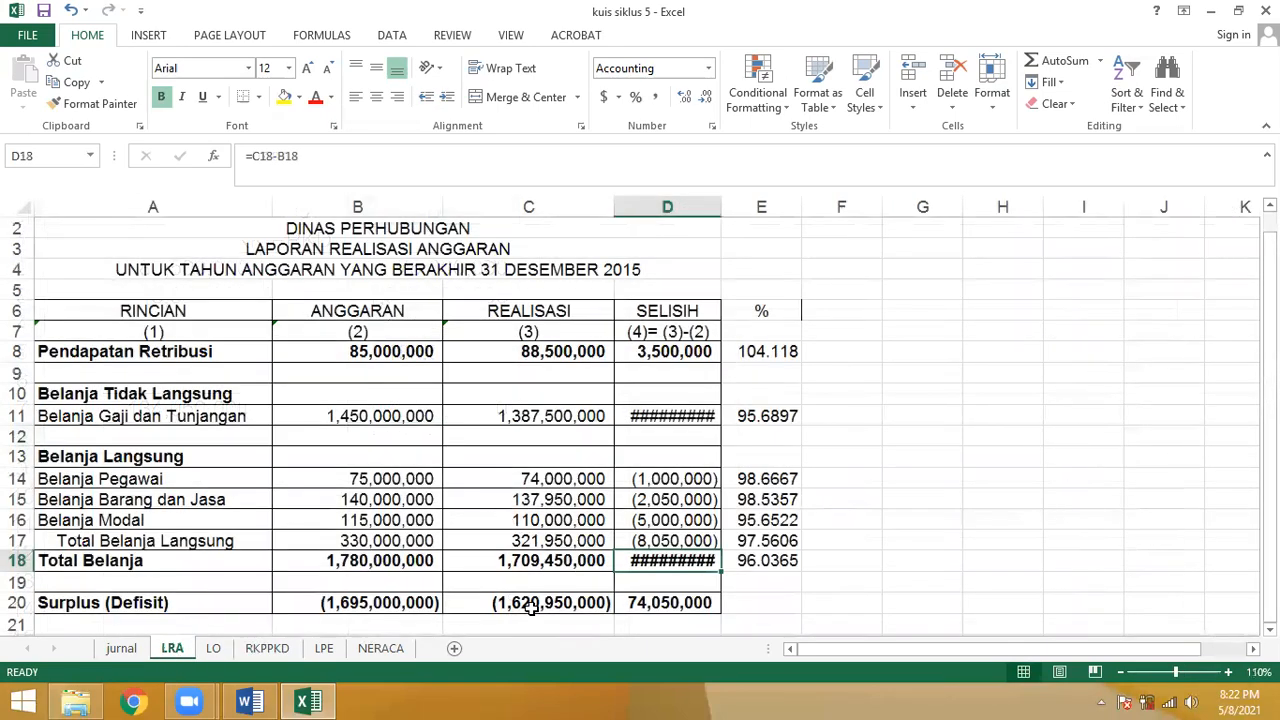
pyautogui.click(578, 601)
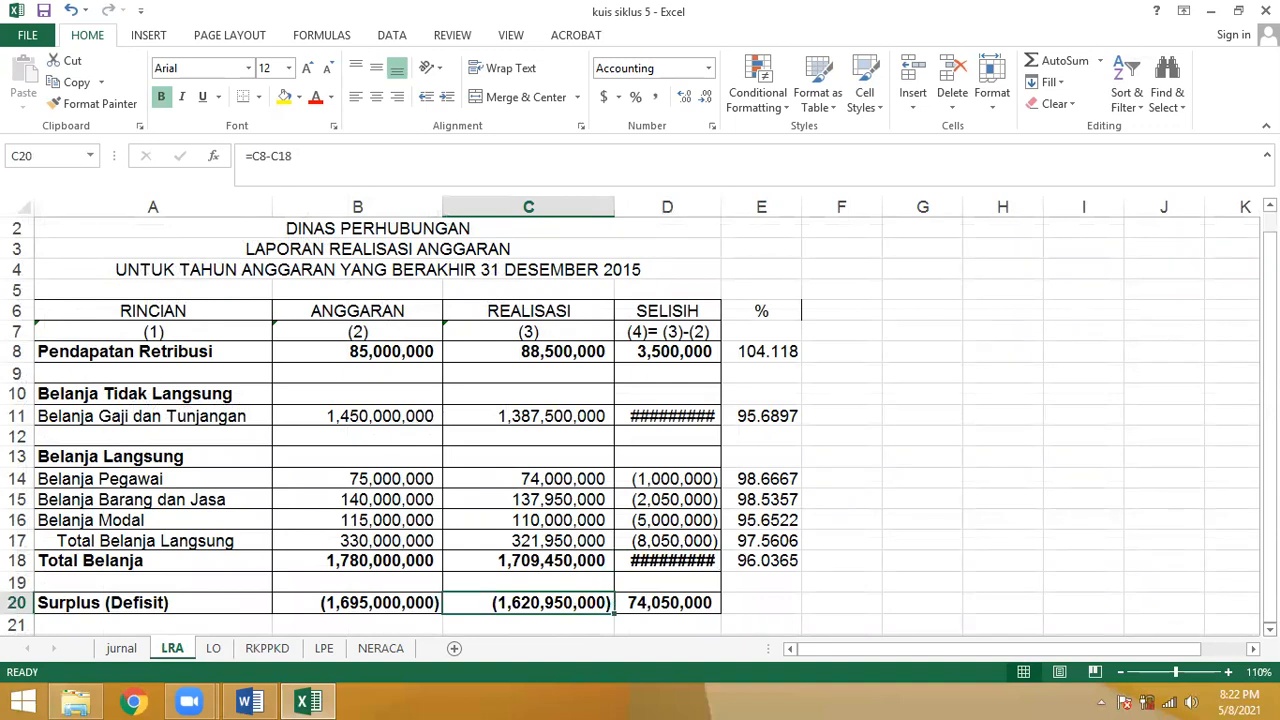
pyautogui.scroll(-2, 494, 580)
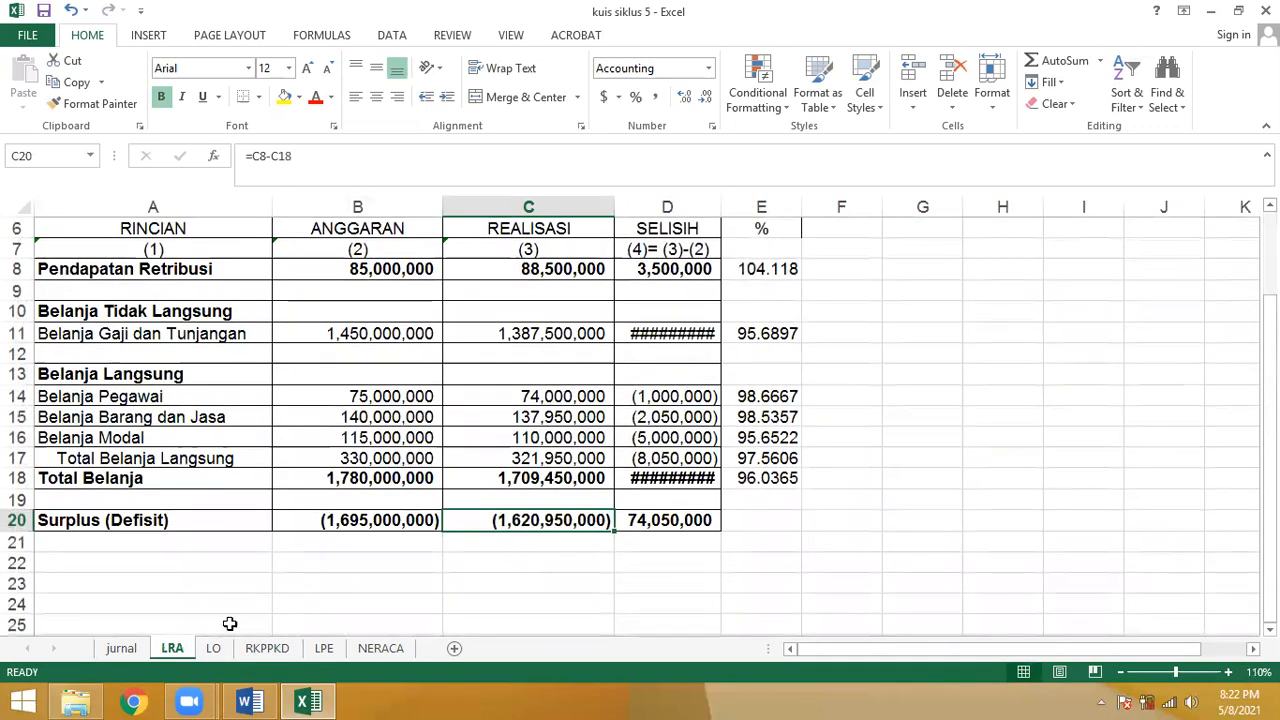
# Step: Compare the RK PPKD Saldo in D8 with the realised Surplus (Defisit) in C20 of the LRA sheet
pyautogui.click(267, 648)
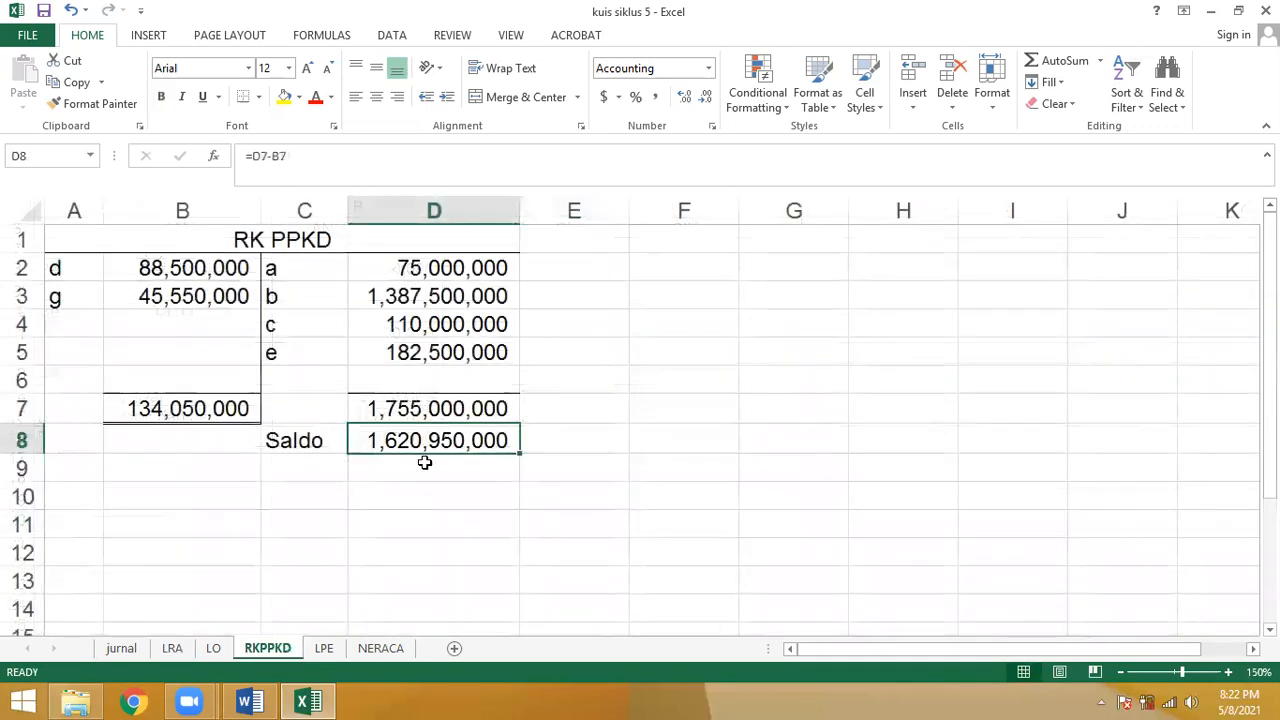
pyautogui.click(172, 648)
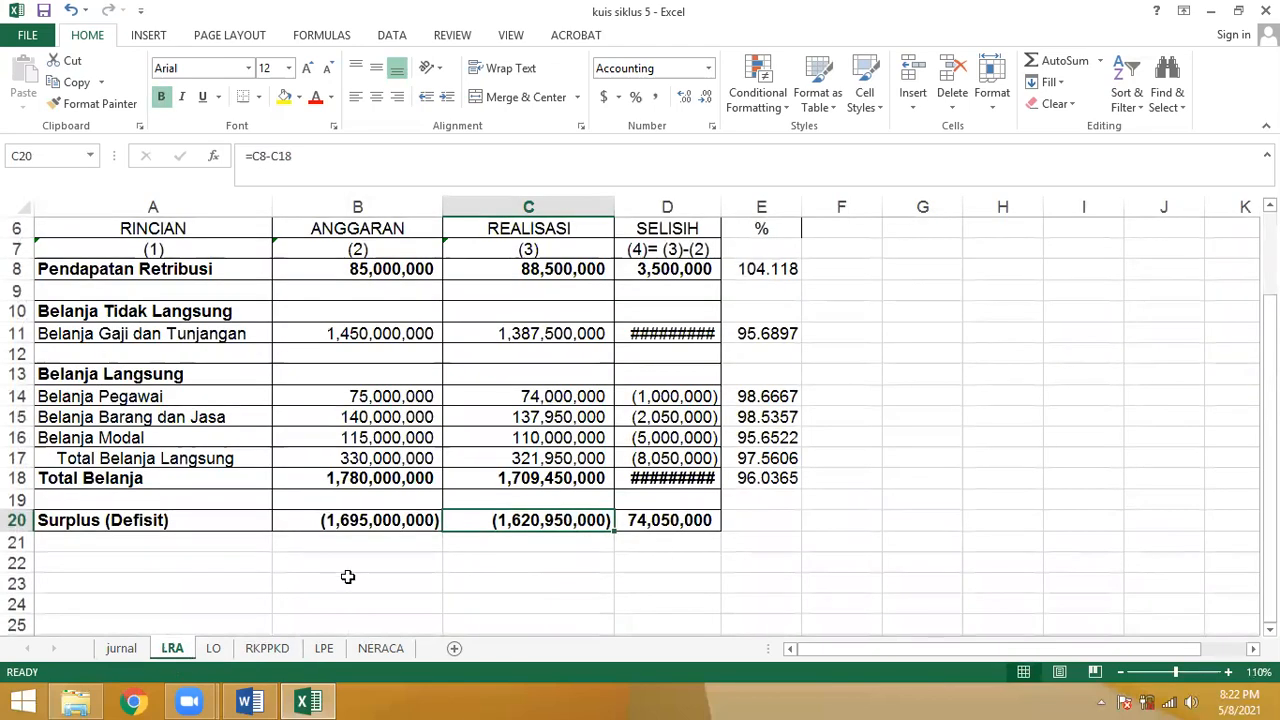
pyautogui.click(267, 648)
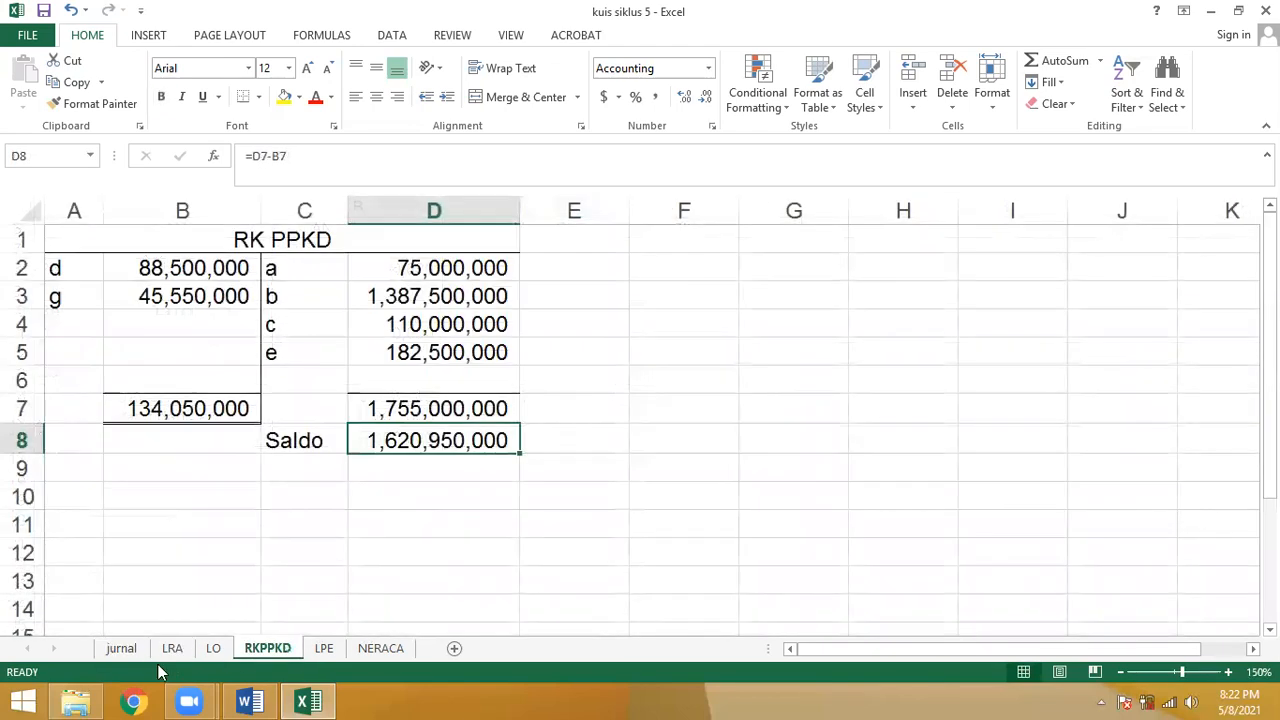
pyautogui.click(174, 649)
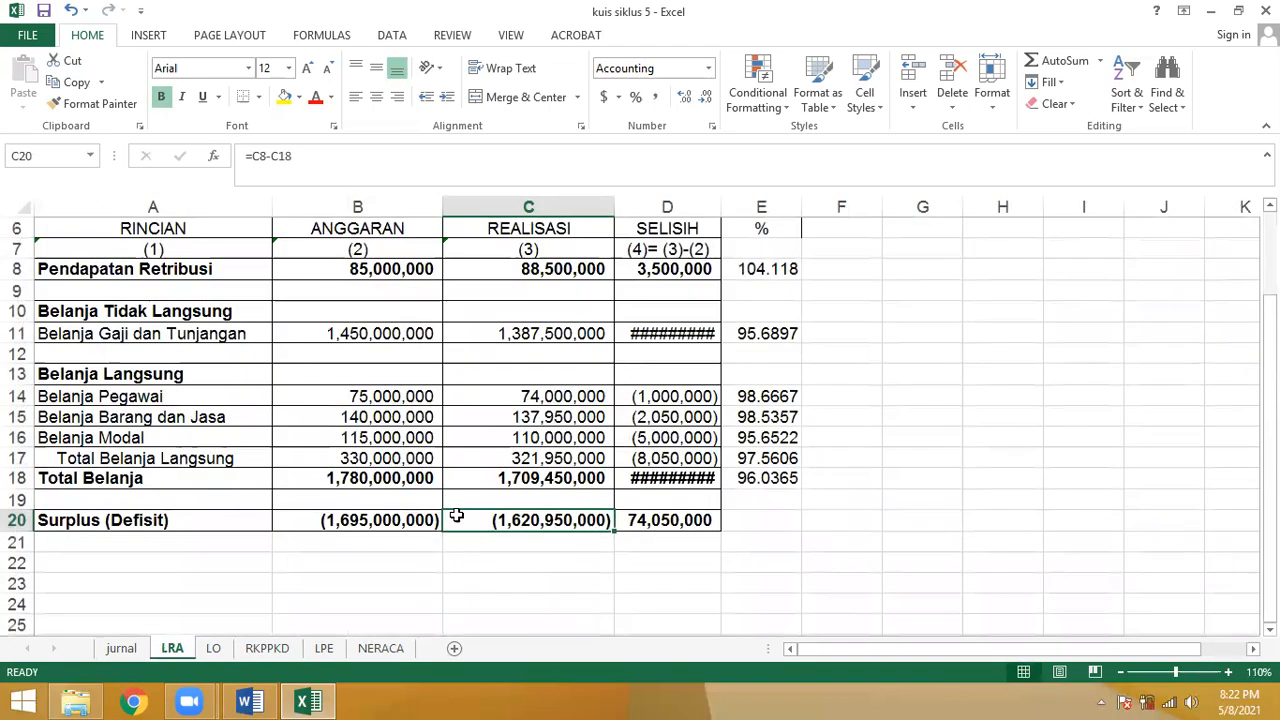
pyautogui.click(281, 651)
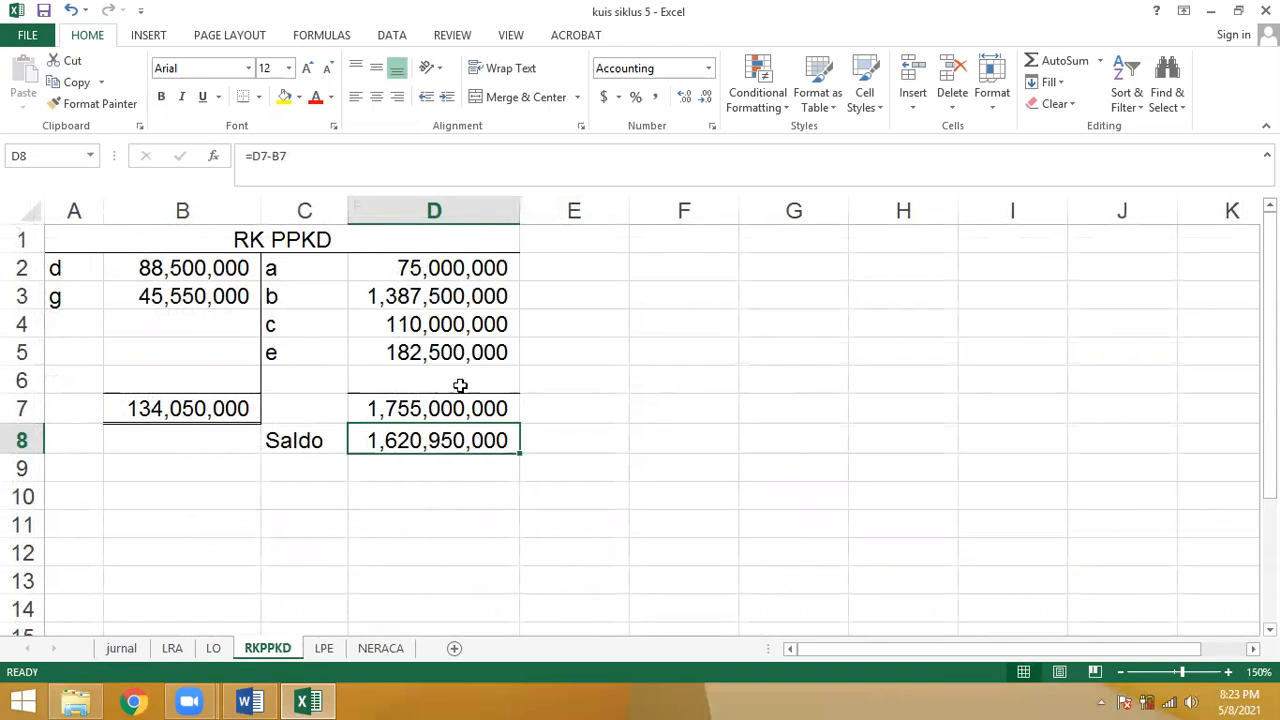
pyautogui.click(172, 648)
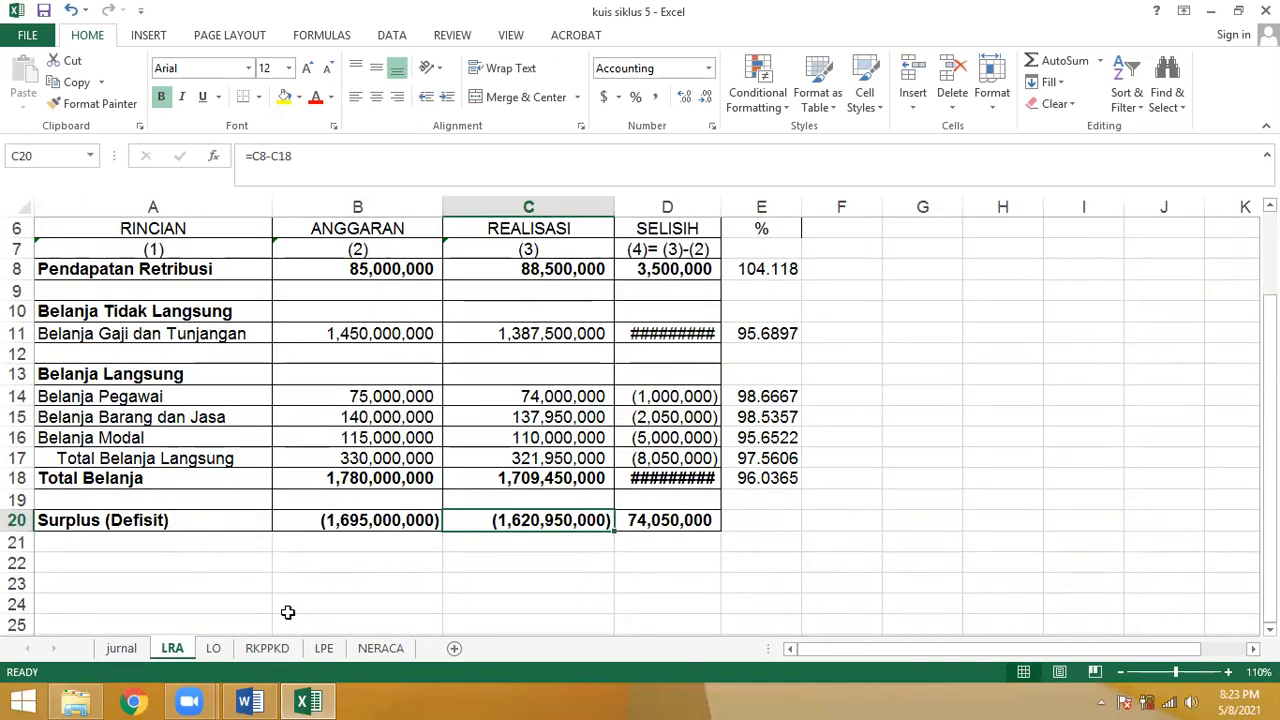
pyautogui.click(267, 648)
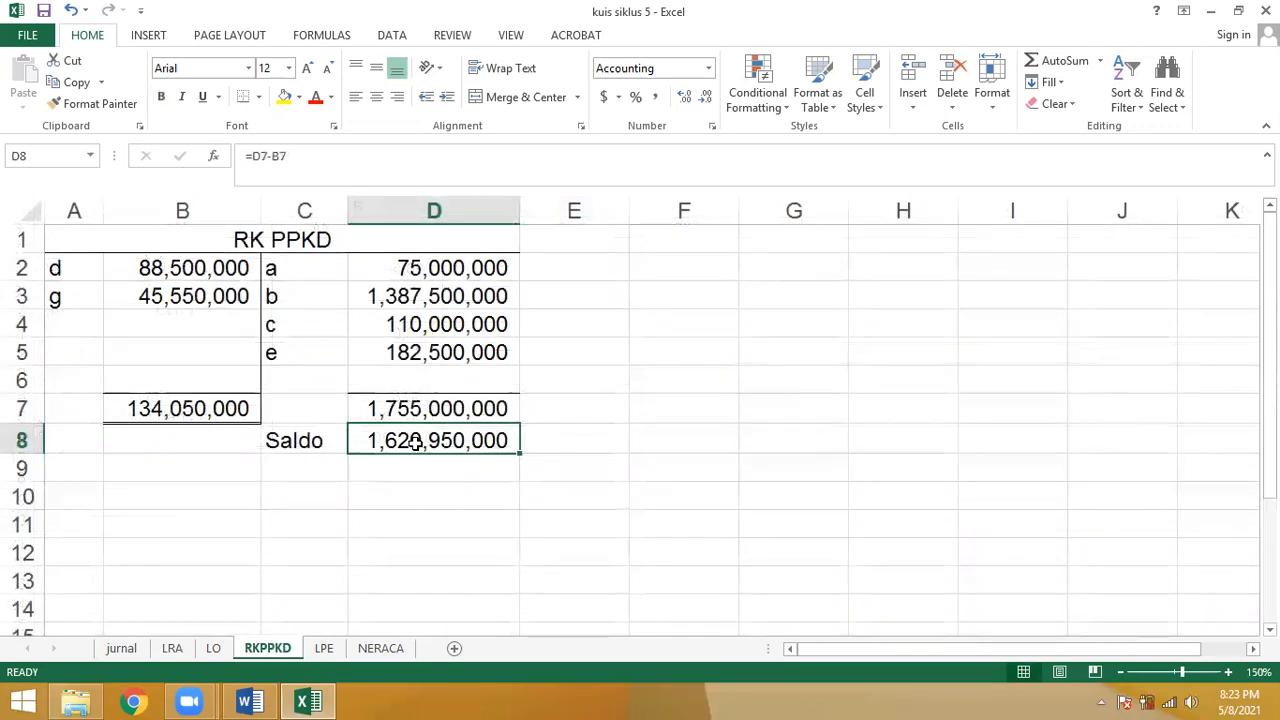
pyautogui.click(172, 648)
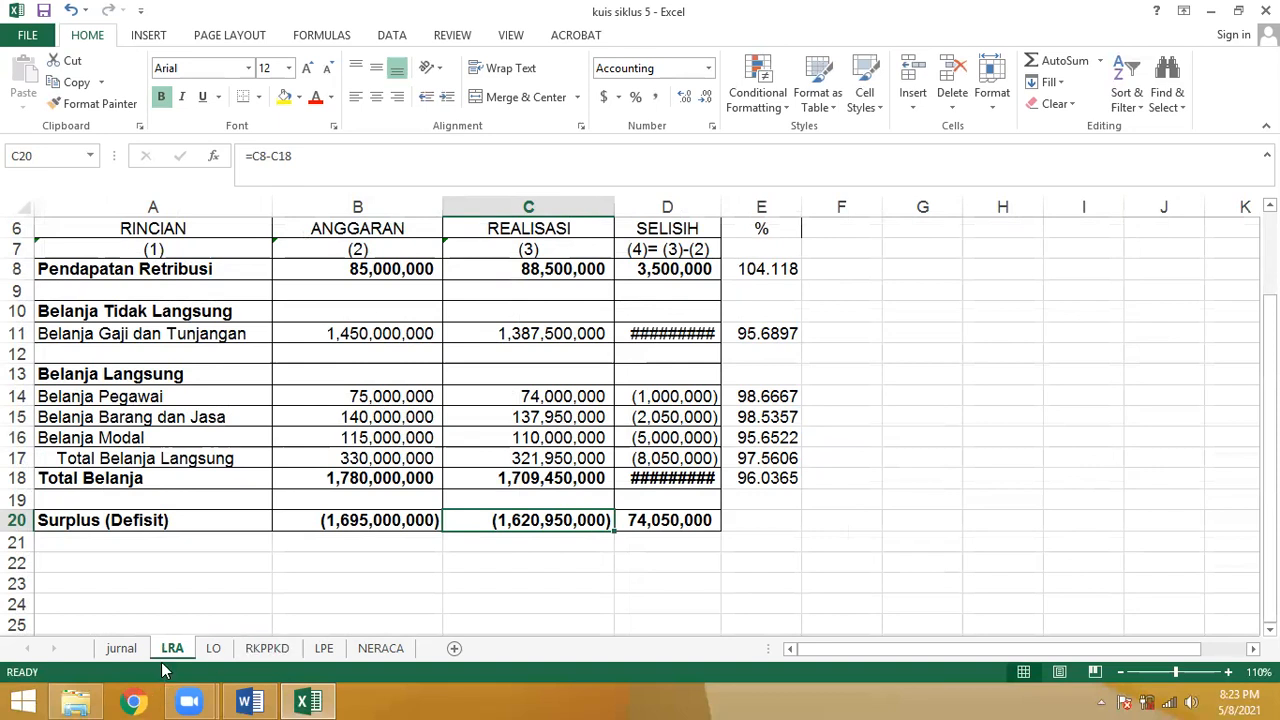
pyautogui.click(267, 648)
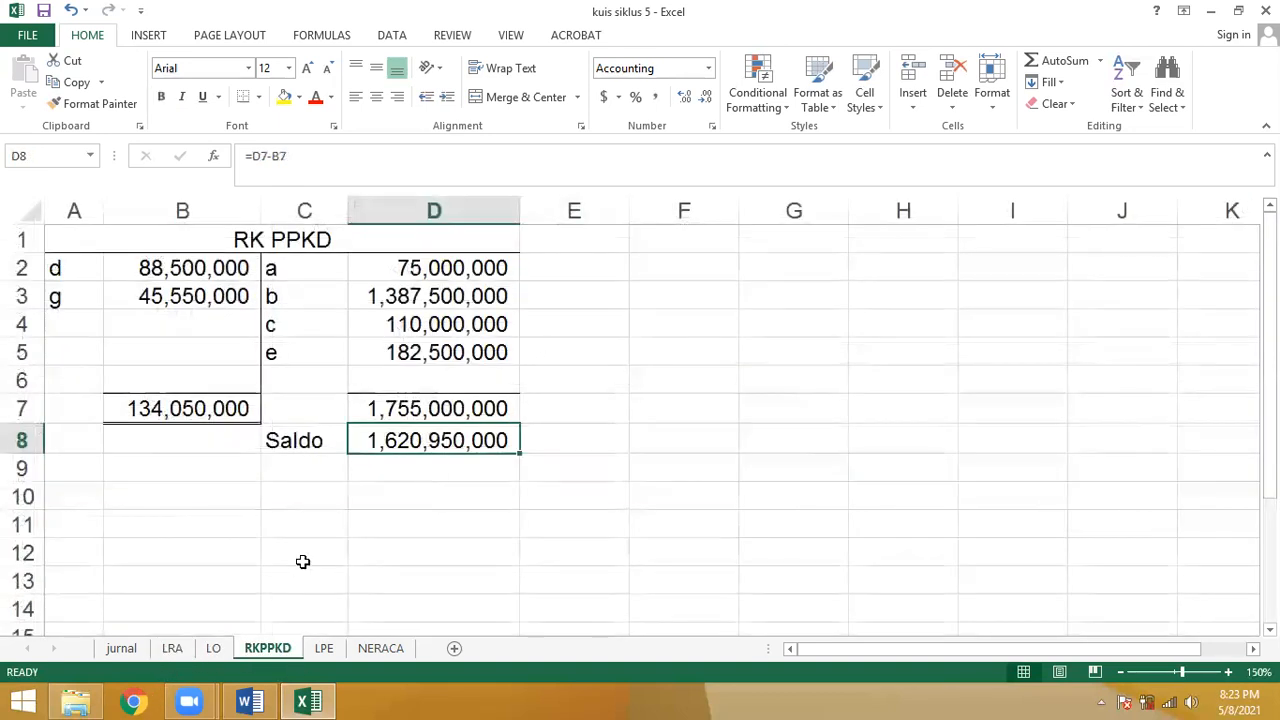
# Step: In the jurnal sheet, compare the RK-PPKD side of entry c in the accrual journal with Estimasi Perubahan SAL in the cash journal
pyautogui.click(121, 648)
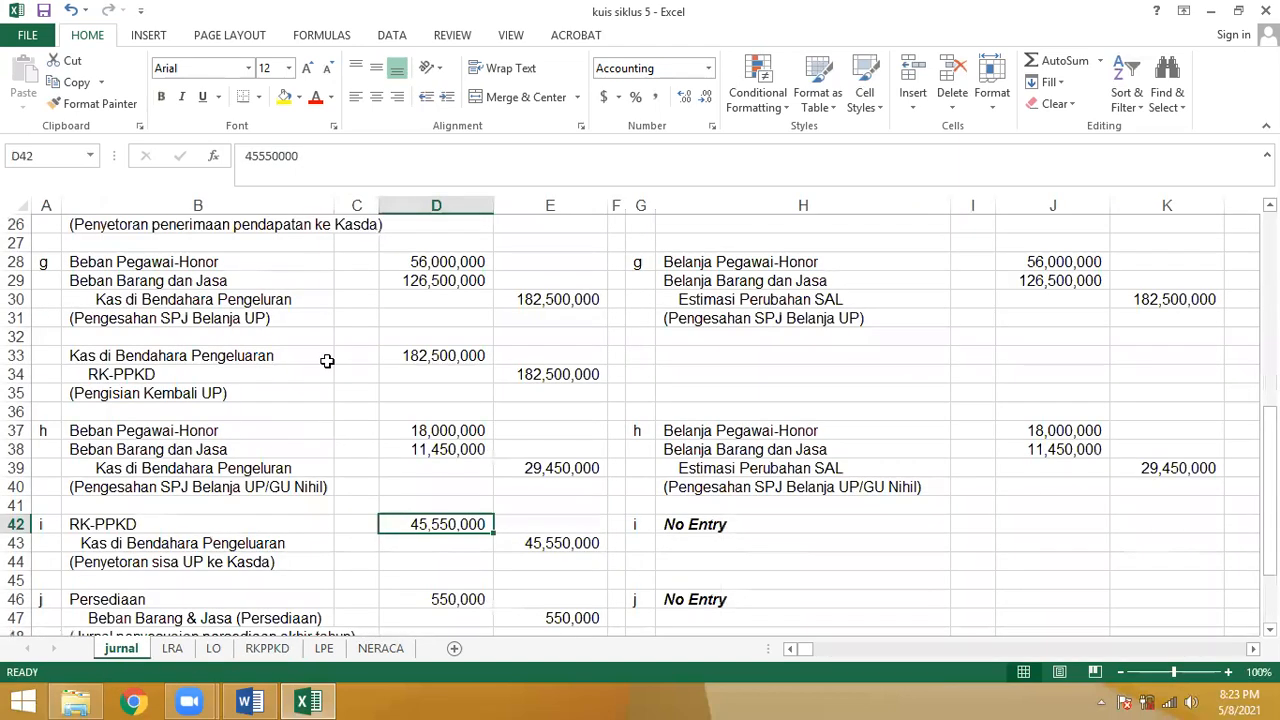
pyautogui.click(286, 648)
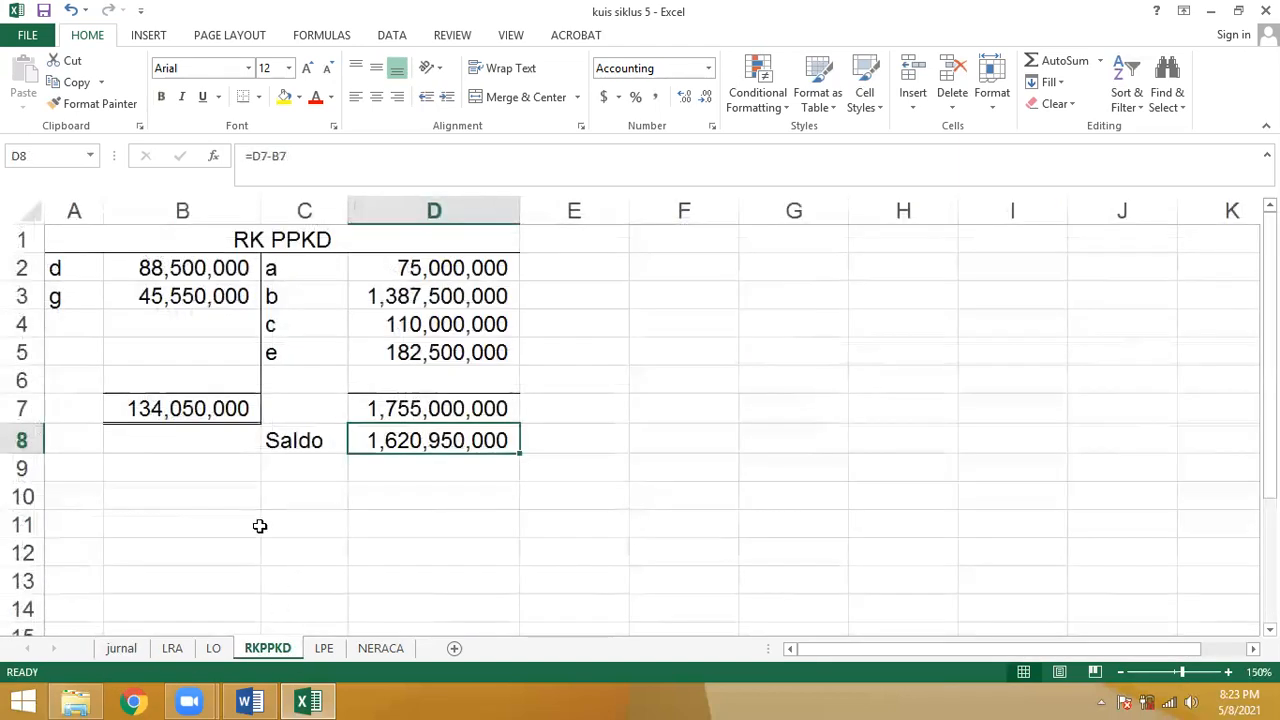
pyautogui.click(121, 648)
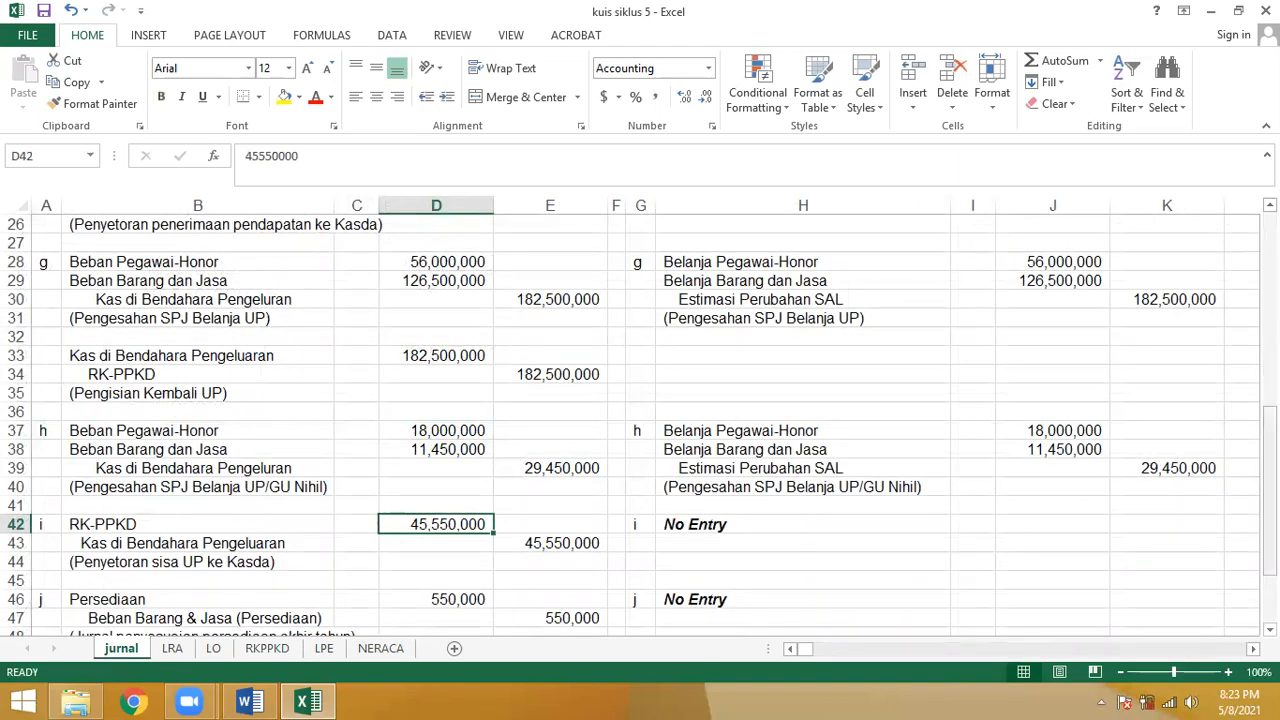
pyautogui.moveTo(1270, 540); pyautogui.dragTo(1270, 470)
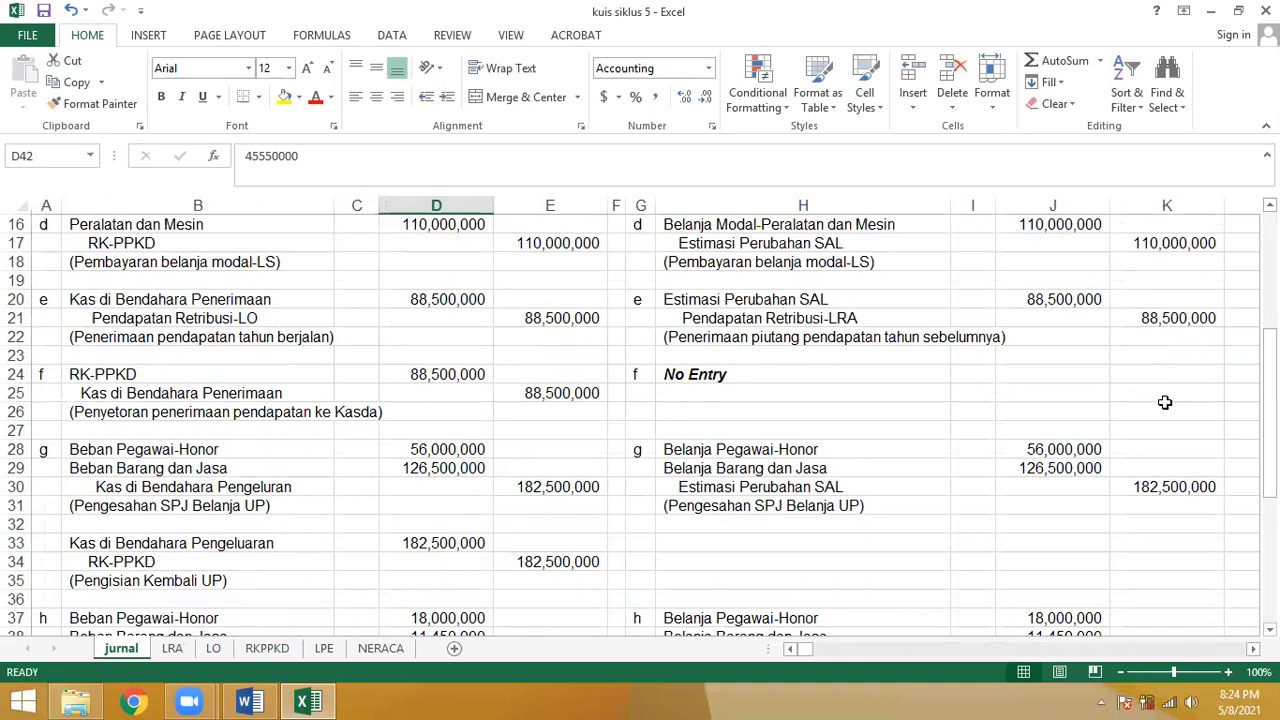
pyautogui.moveTo(1270, 400)
pyautogui.mouseDown()
pyautogui.moveTo(1270, 310)
pyautogui.moveTo(1270, 392)
pyautogui.mouseUp()
pyautogui.click(173, 451)
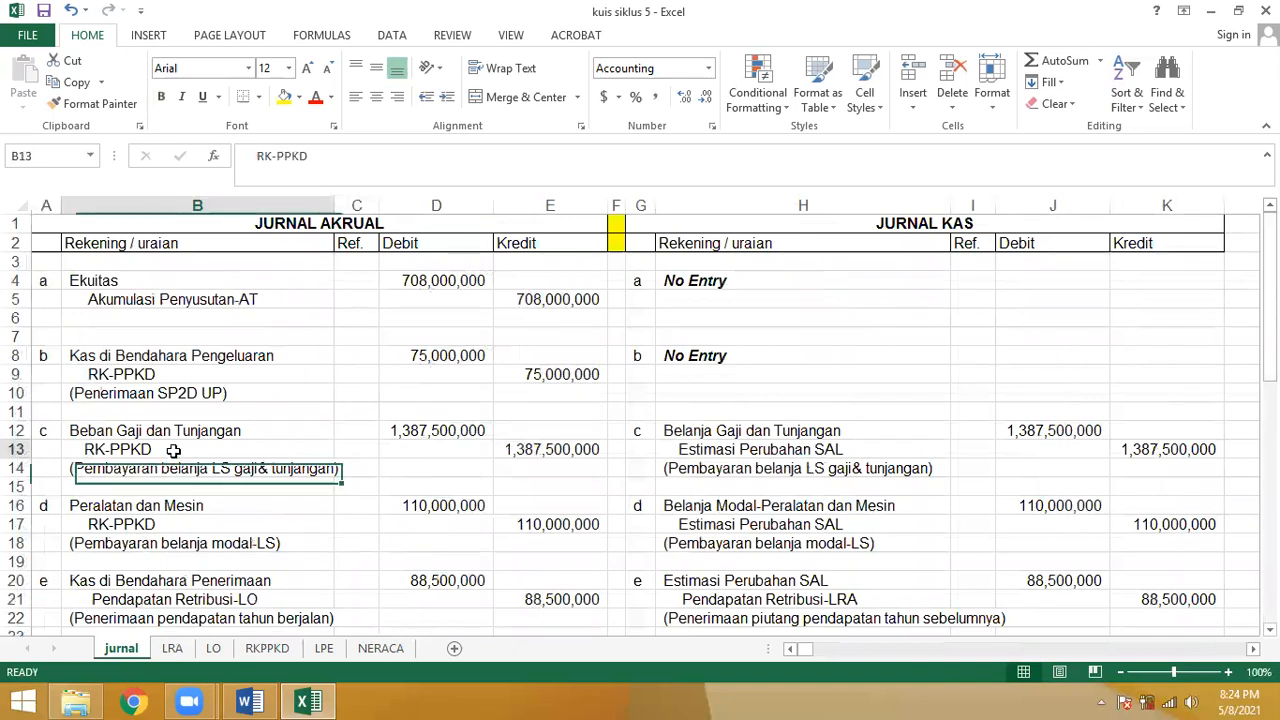
pyautogui.moveTo(146, 432); pyautogui.dragTo(152, 450)
pyautogui.click(850, 449)
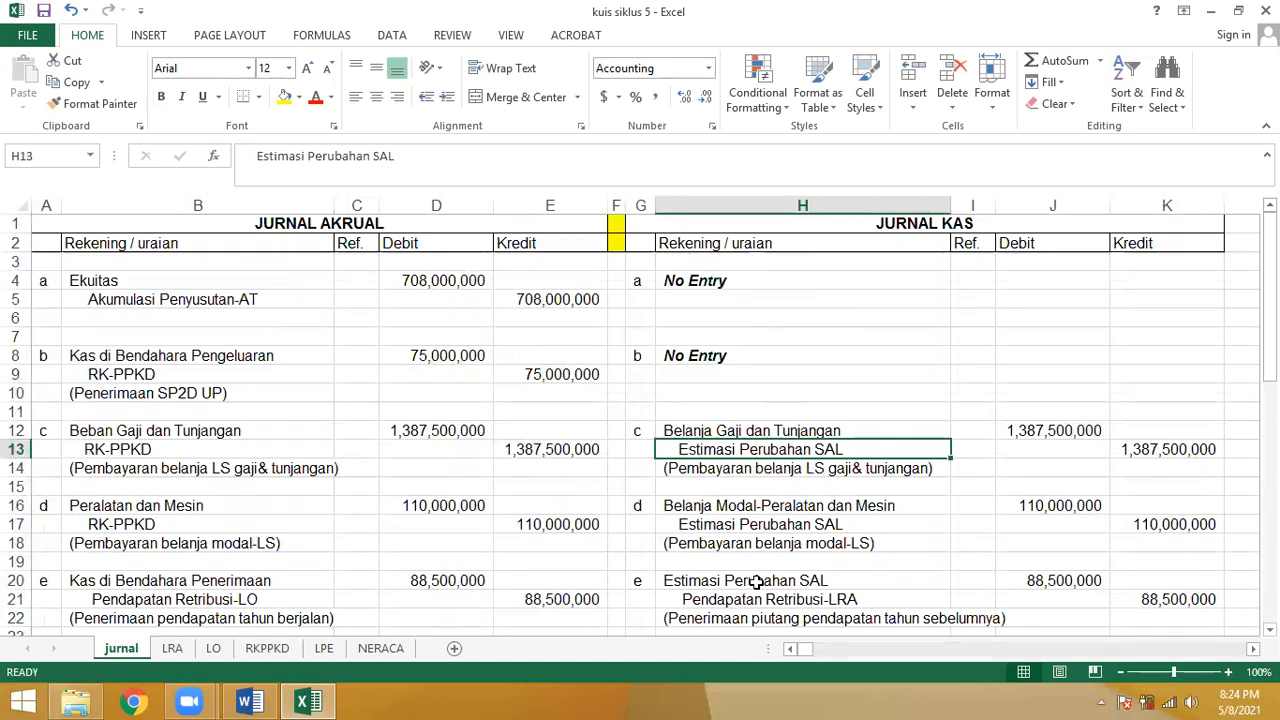
# Step: Cross-check the RK-PPKD line on the LPE sheet against the RK PPKD balance and the LRA Surplus (Defisit)
pyautogui.click(268, 648)
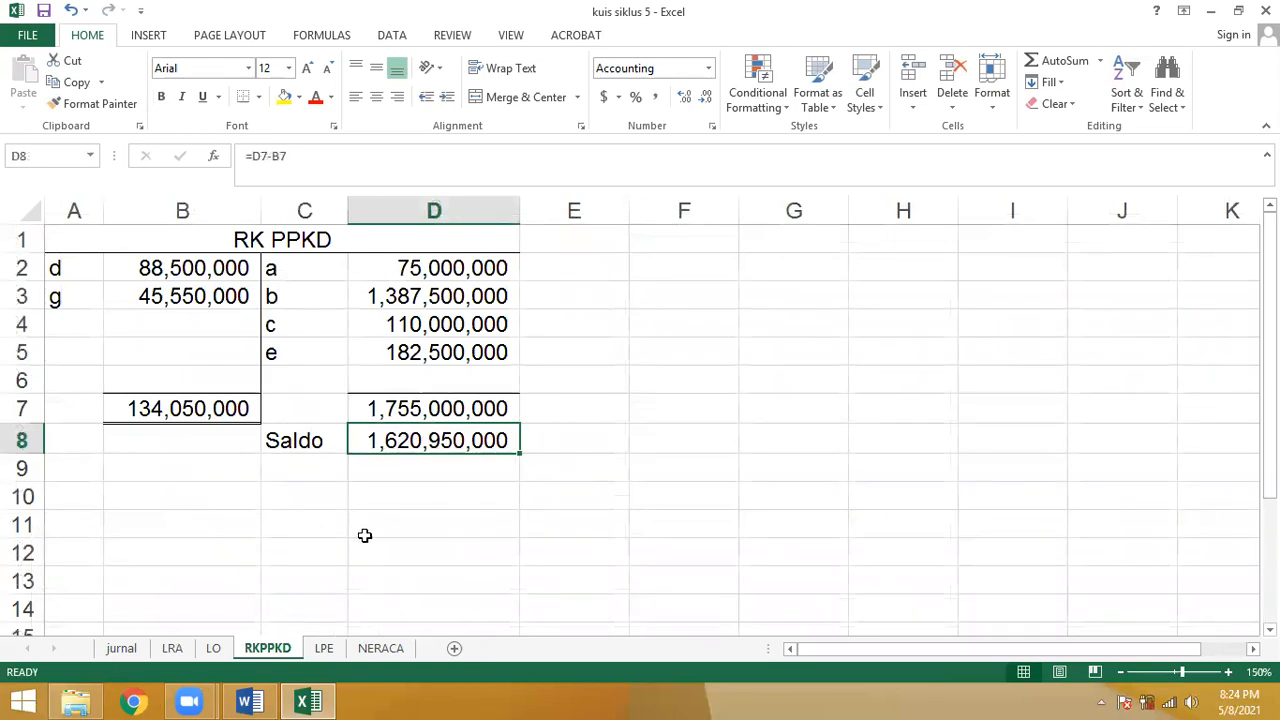
pyautogui.click(327, 648)
pyautogui.click(214, 540)
pyautogui.click(423, 541)
pyautogui.click(1121, 672)
pyautogui.click(1121, 672)
pyautogui.click(260, 650)
pyautogui.click(172, 648)
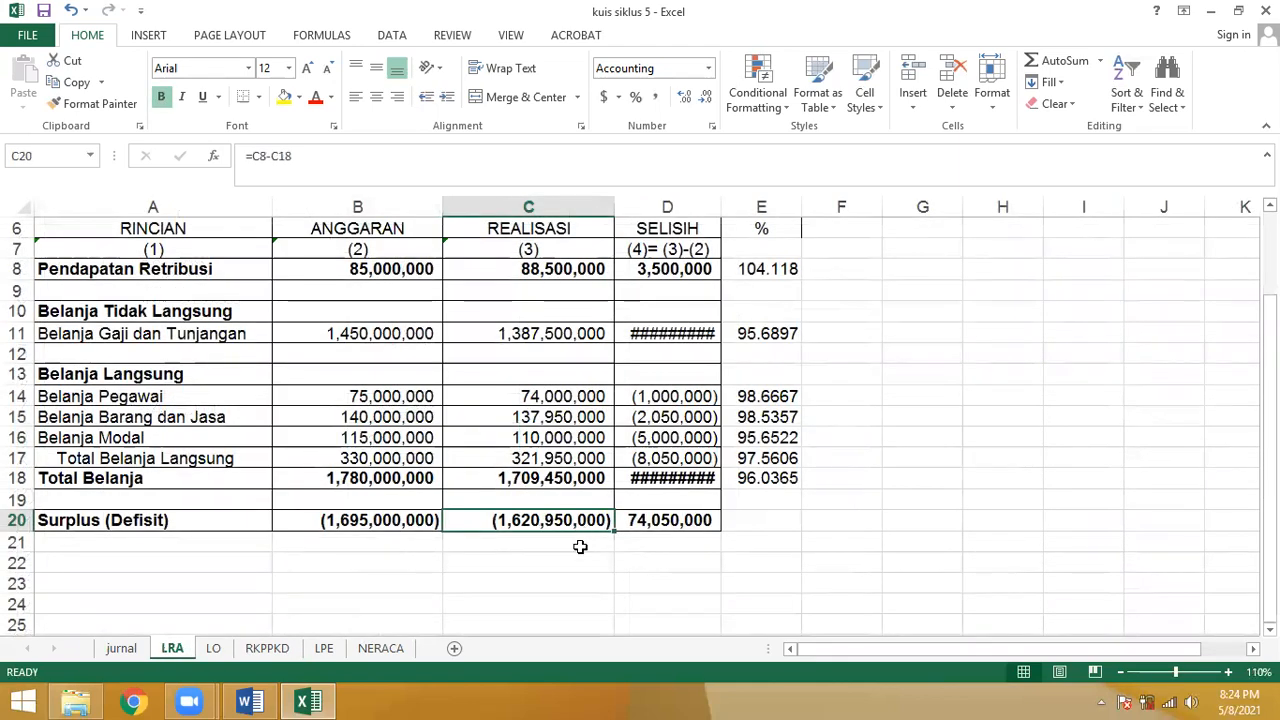
# Step: Inspect Ekuitas Awal Tahun in C6 of the LPE sheet, and find the Neraca Saldo per 1 Januari 2015 table in the Word document
pyautogui.click(323, 648)
pyautogui.click(240, 367)
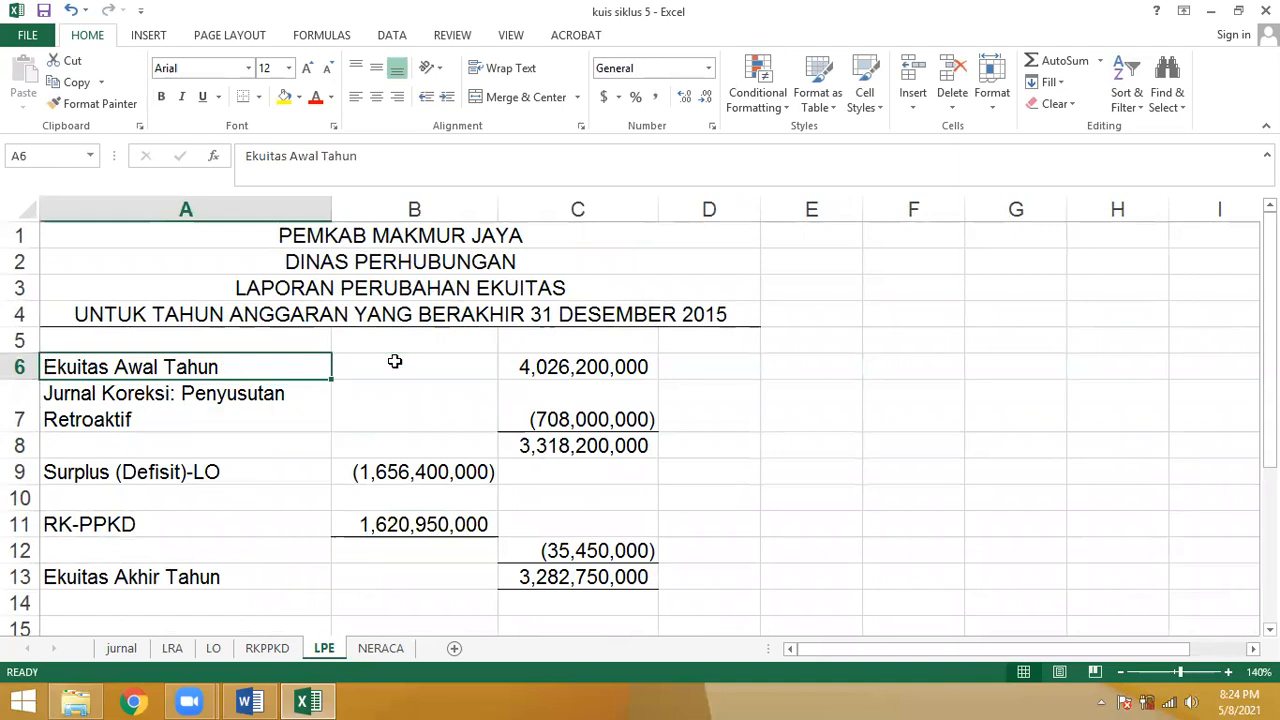
pyautogui.click(526, 368)
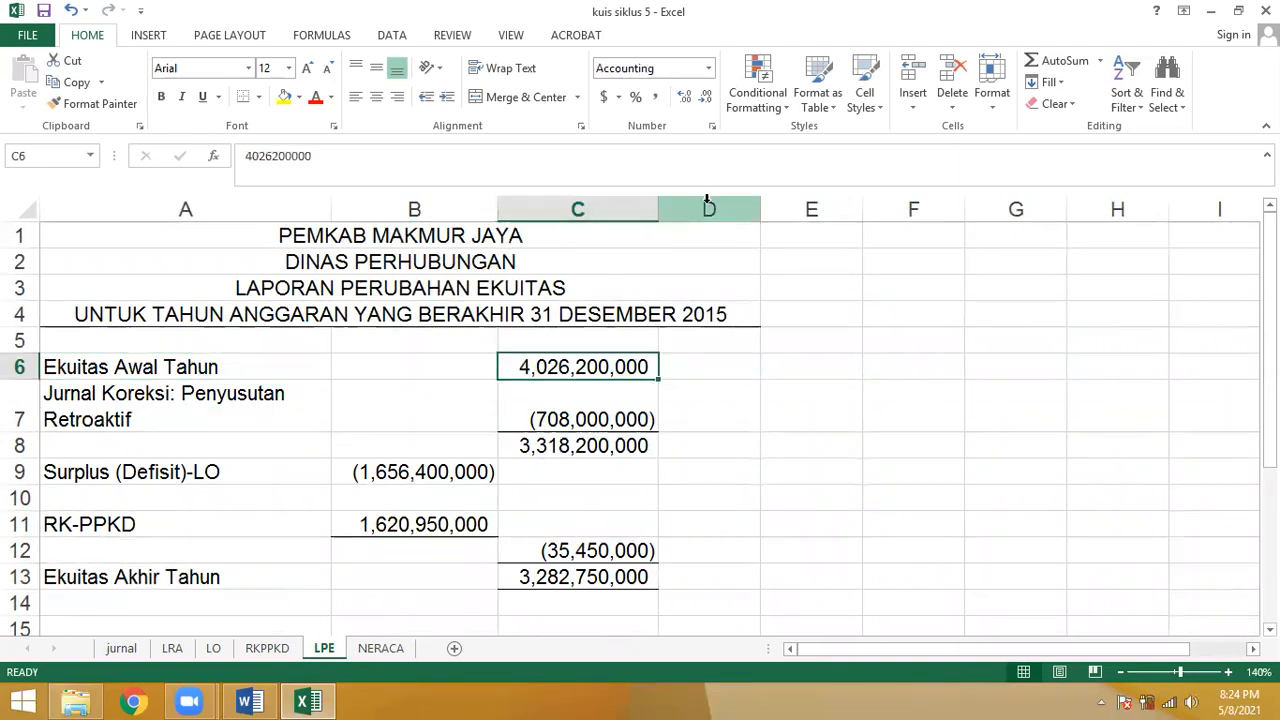
pyautogui.click(268, 700)
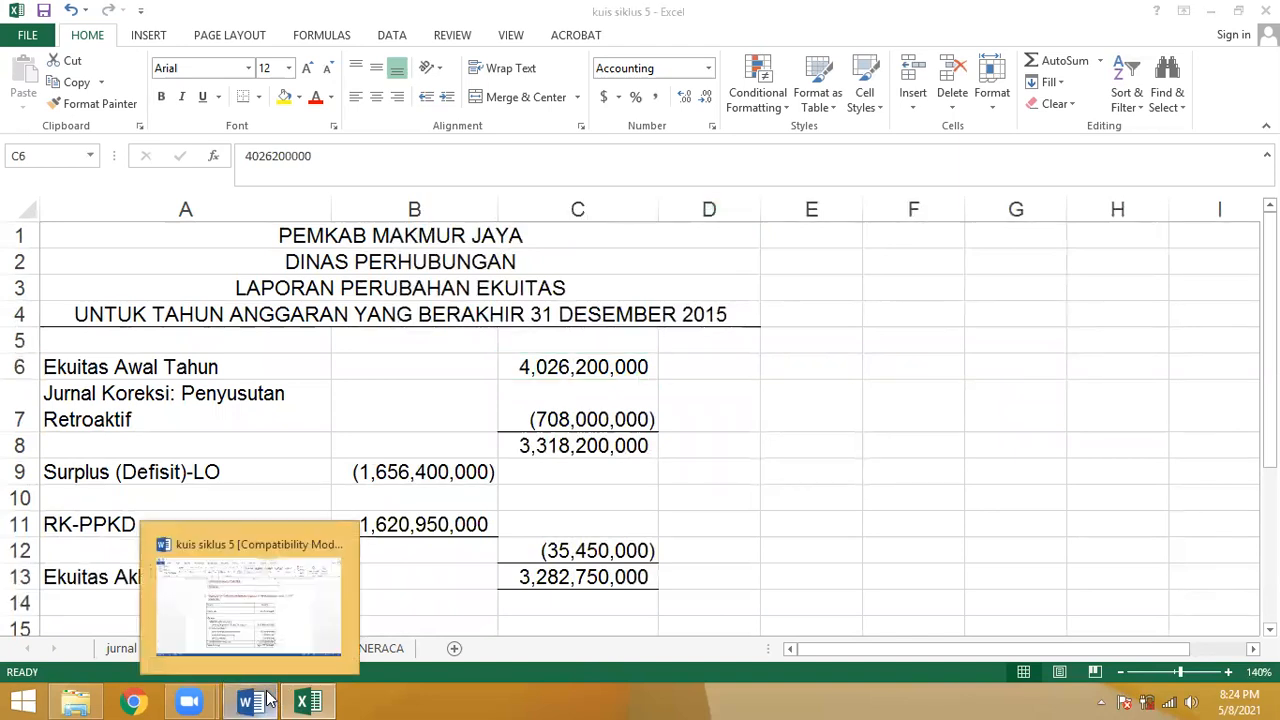
pyautogui.scroll(5, 1036, 268)
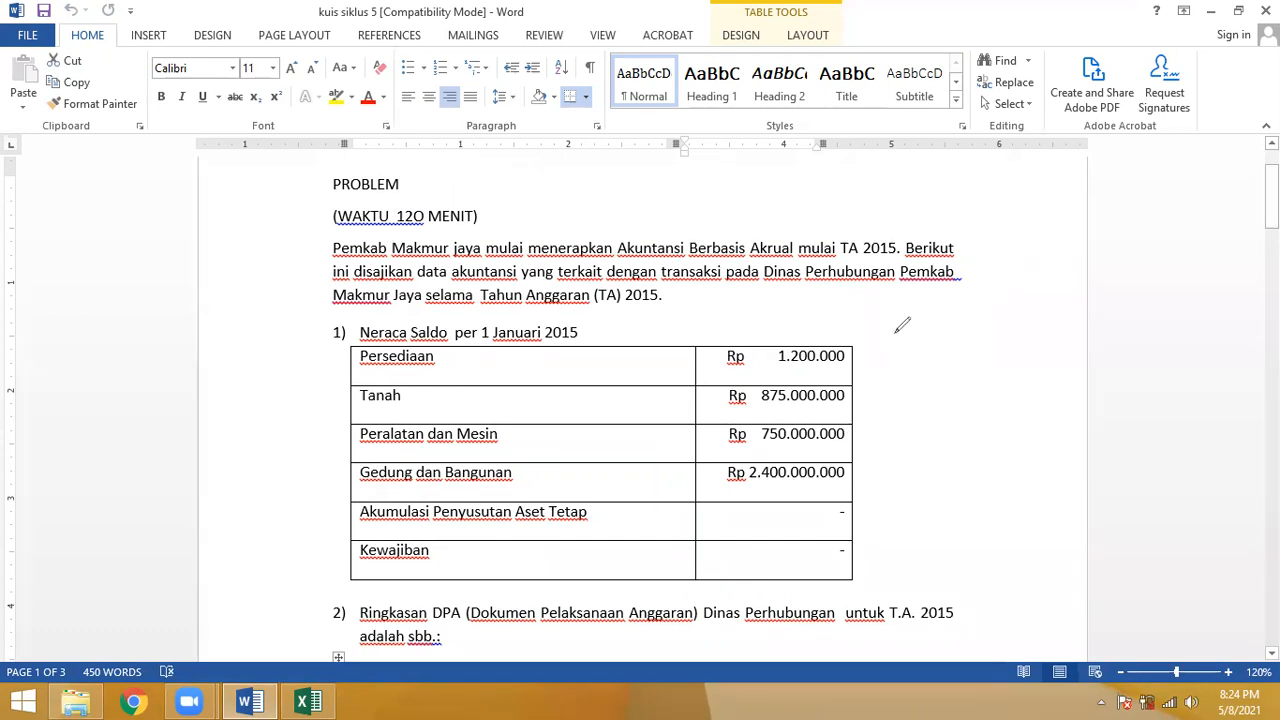
pyautogui.moveTo(880, 365); pyautogui.dragTo(906, 367)
pyautogui.moveTo(884, 347); pyautogui.dragTo(940, 336)
pyautogui.moveTo(917, 349)
pyautogui.mouseDown()
pyautogui.moveTo(959, 356)
pyautogui.moveTo(1012, 338)
pyautogui.moveTo(1004, 356)
pyautogui.moveTo(1042, 355)
pyautogui.moveTo(1003, 361)
pyautogui.moveTo(1009, 346)
pyautogui.moveTo(1054, 352)
pyautogui.mouseUp()
pyautogui.click(968, 352)
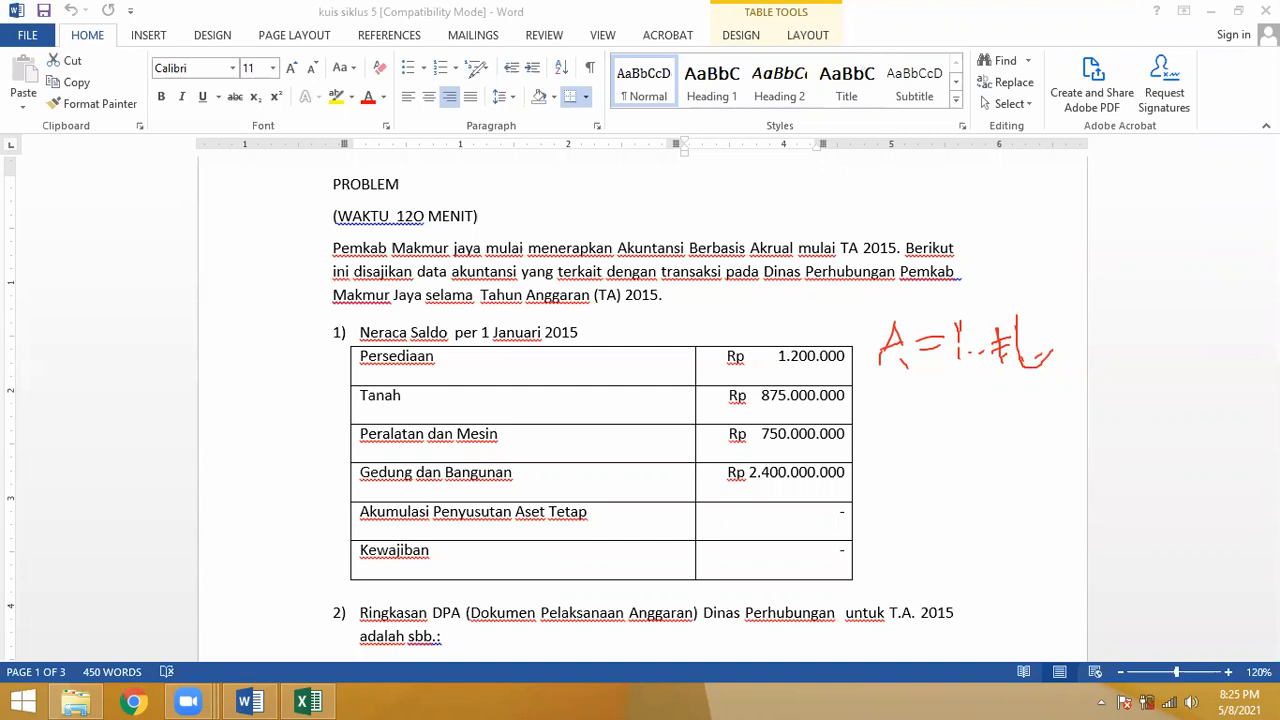
pyautogui.press('Escape')
# Step: Add the text annotation "A = L + E" above the problem's opening paragraph
pyautogui.click(728, 199)
pyautogui.write('A')
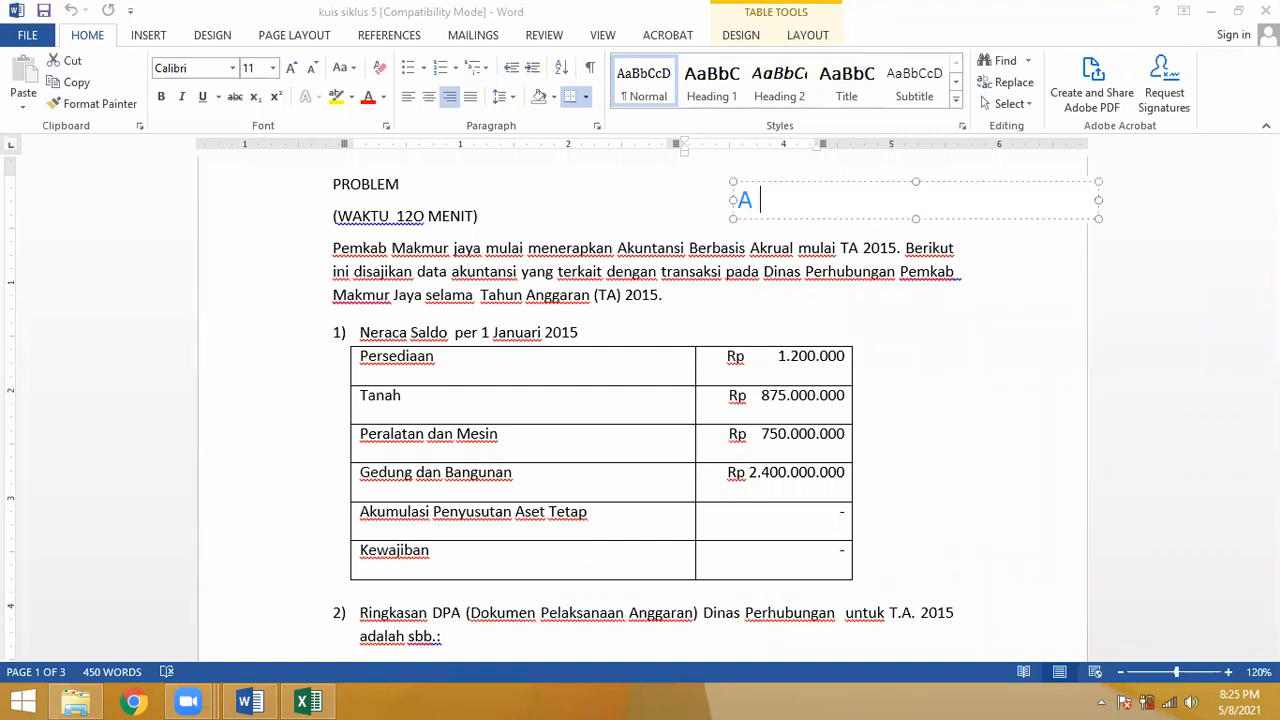
pyautogui.write(' = L + E')
# Step: Draw red brackets beside the asset rows, the Kewajiban row and the asset amounts of the Neraca Saldo table
pyautogui.click(428, 378)
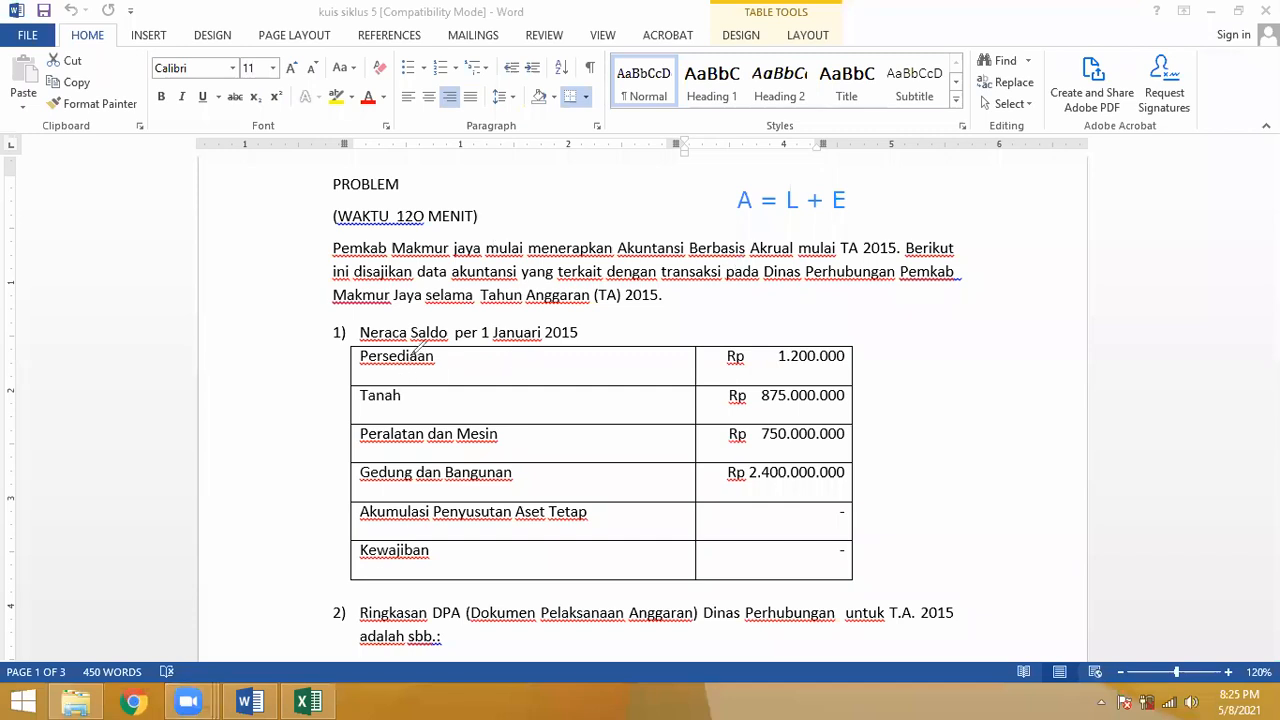
pyautogui.moveTo(412, 327)
pyautogui.mouseDown()
pyautogui.moveTo(336, 432)
pyautogui.moveTo(354, 522)
pyautogui.moveTo(337, 578)
pyautogui.mouseUp()
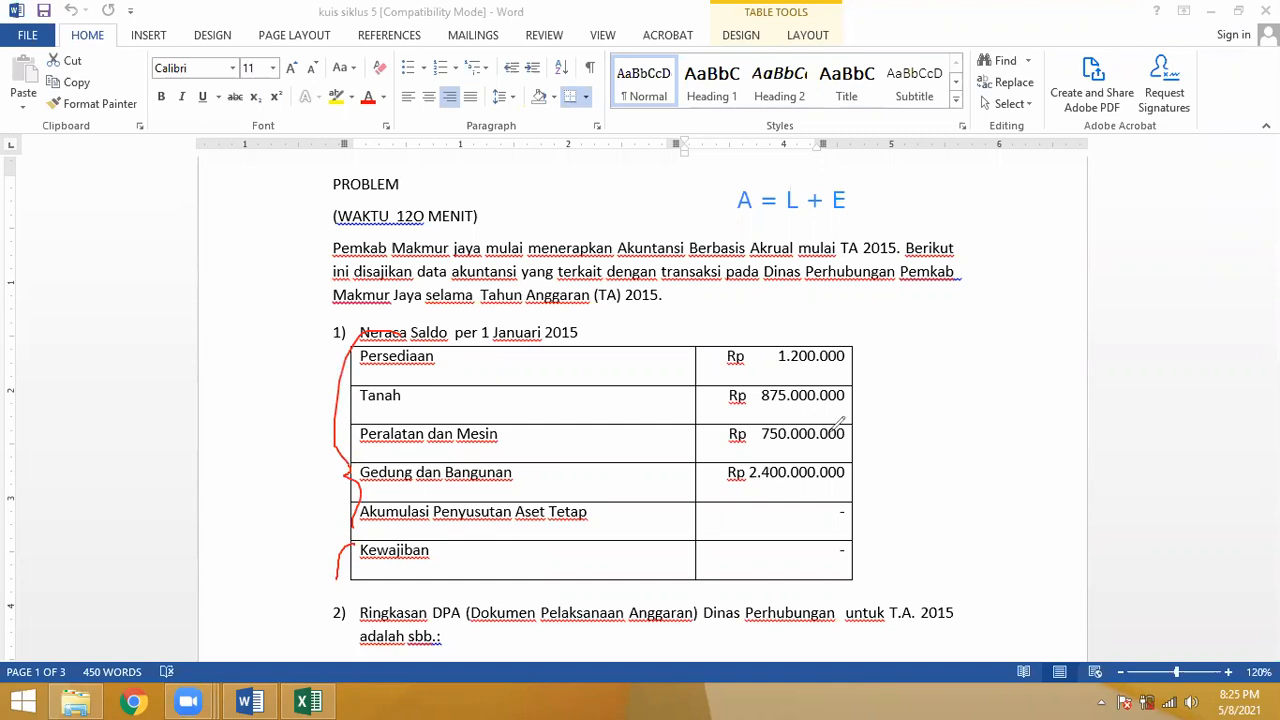
pyautogui.moveTo(855, 345)
pyautogui.mouseDown()
pyautogui.moveTo(866, 446)
pyautogui.moveTo(835, 494)
pyautogui.mouseUp()
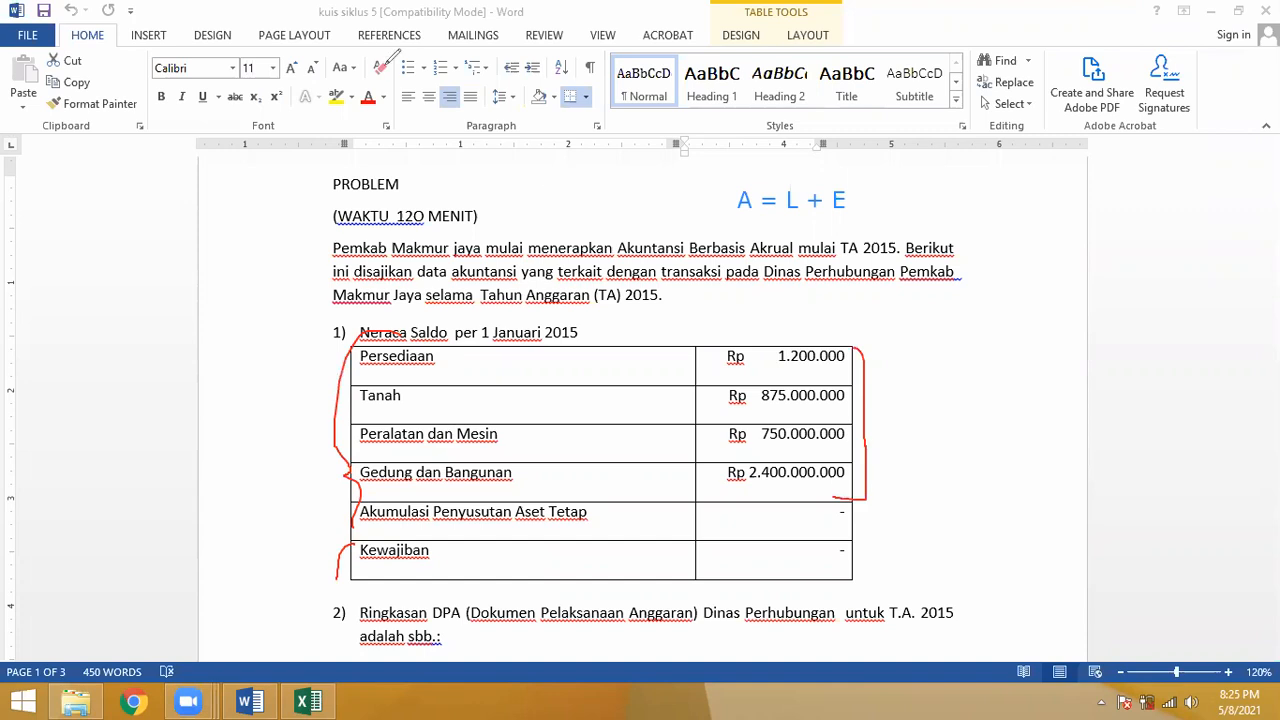
pyautogui.click(309, 701)
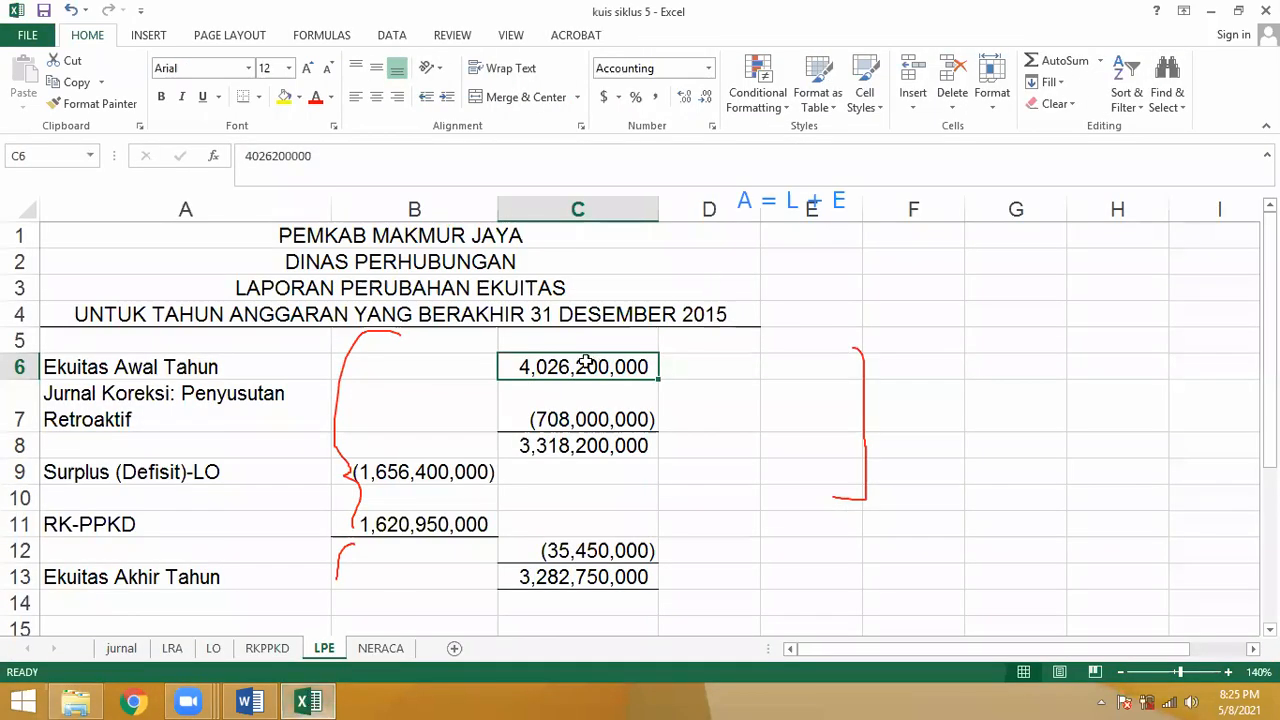
pyautogui.click(586, 628)
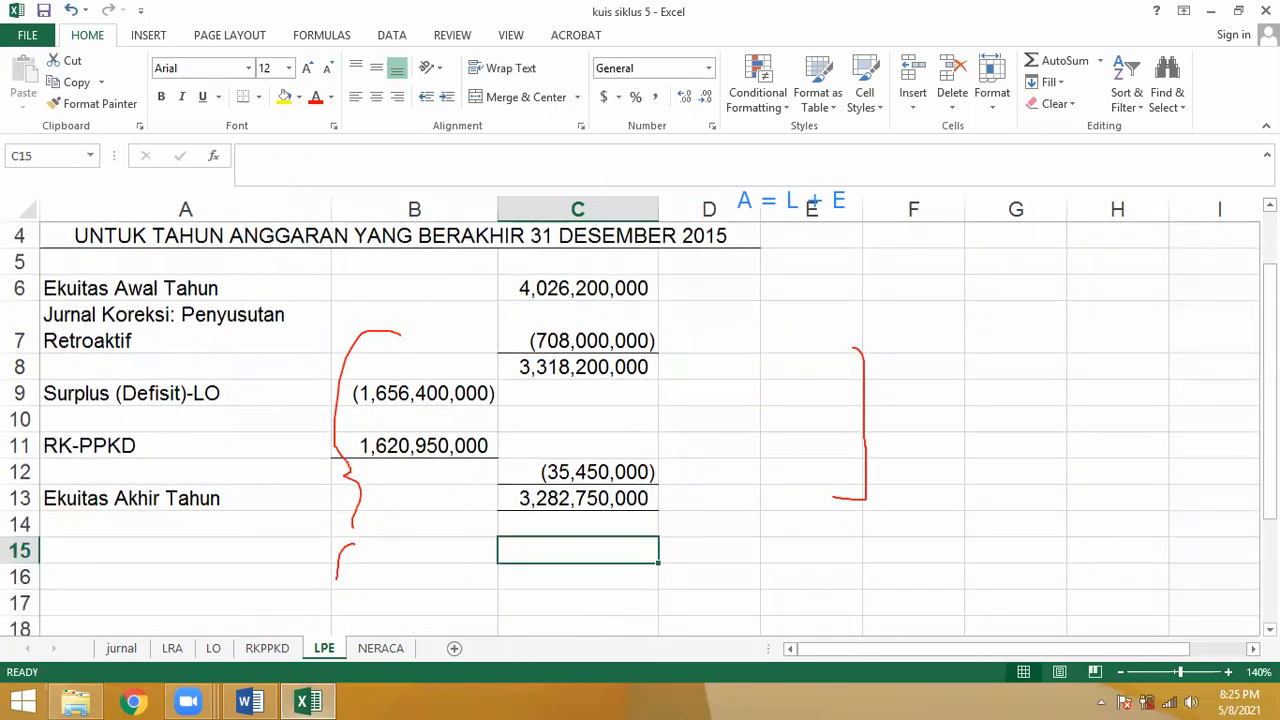
pyautogui.write('=')
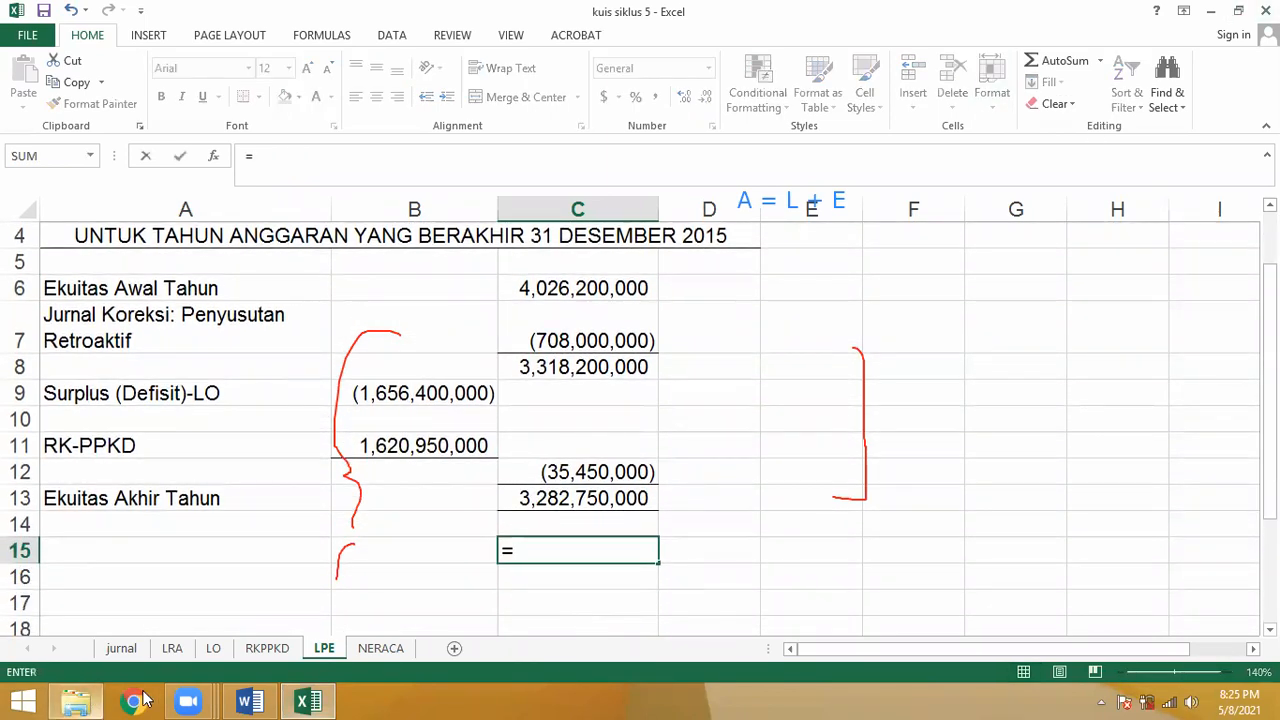
pyautogui.click(249, 701)
pyautogui.click(303, 700)
pyautogui.write('1200000+')
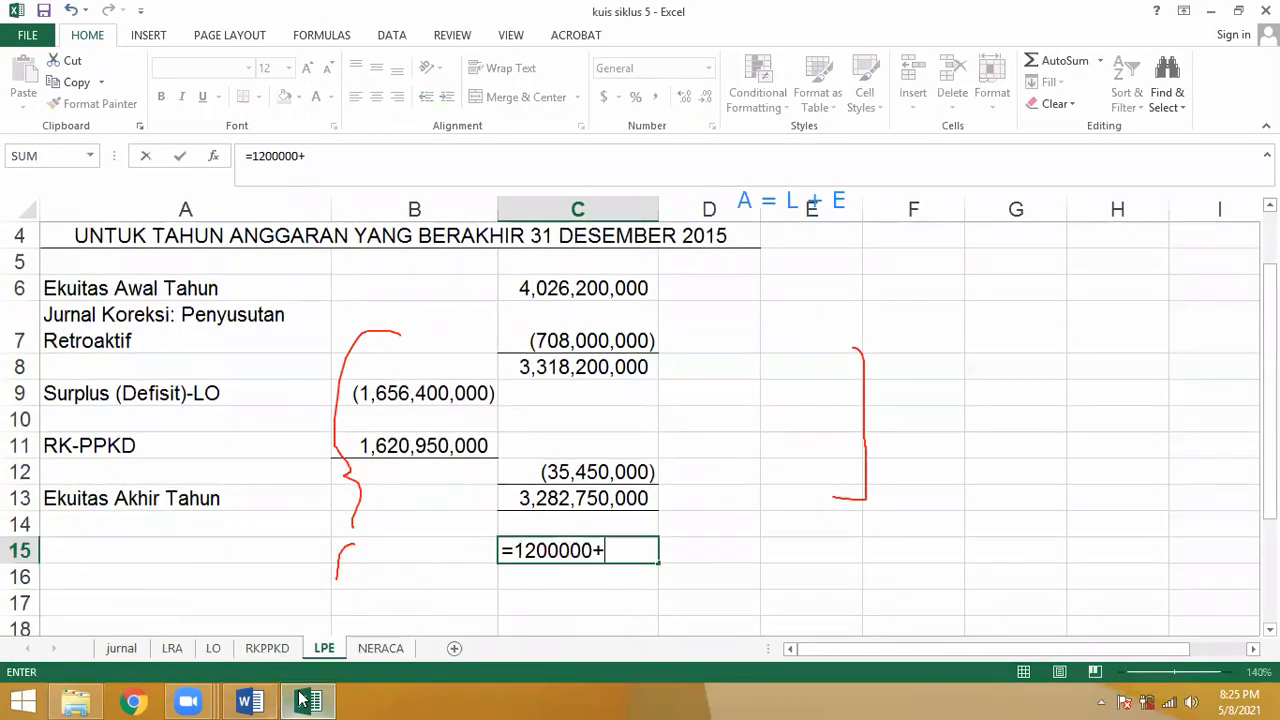
pyautogui.click(251, 700)
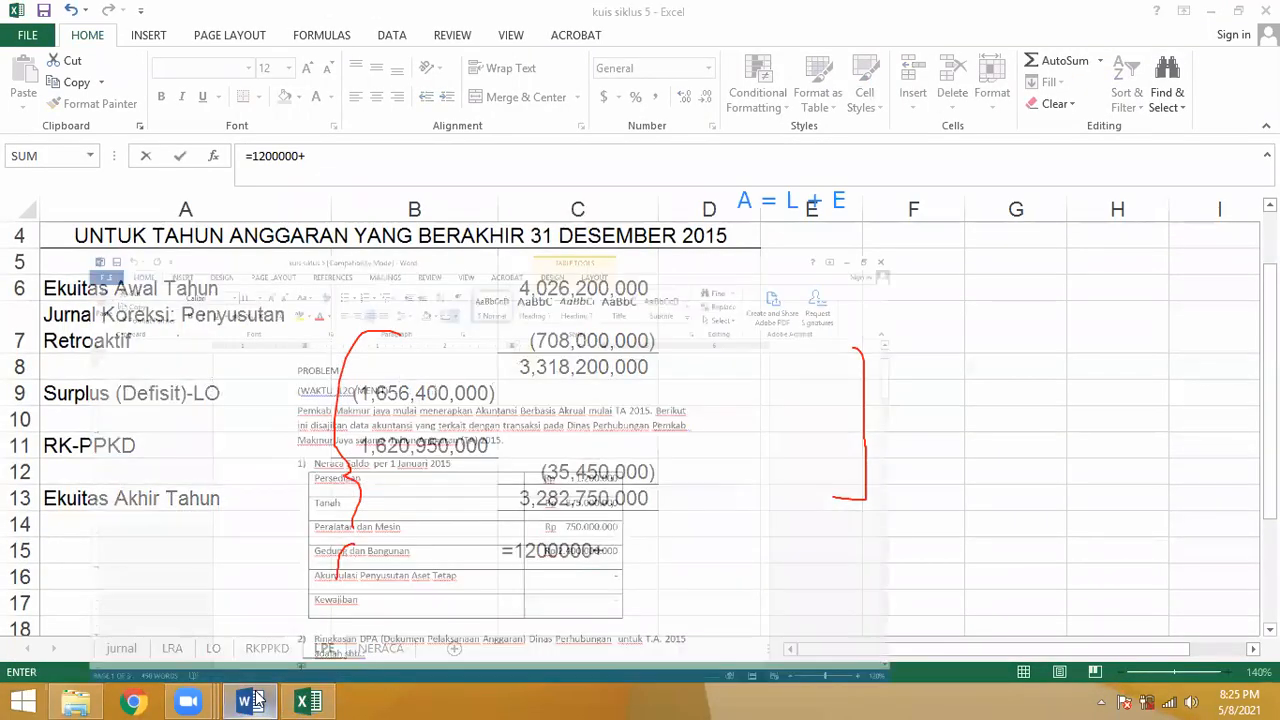
pyautogui.write('875000000+')
pyautogui.click(250, 701)
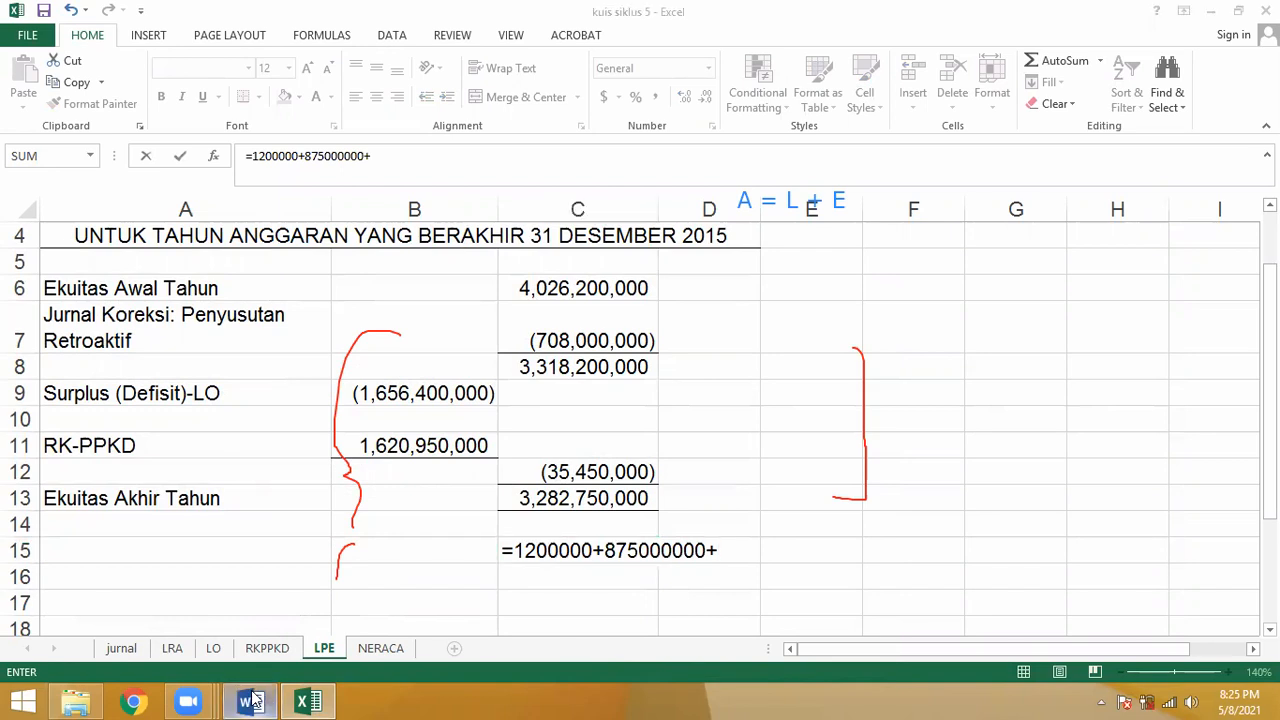
pyautogui.click(250, 701)
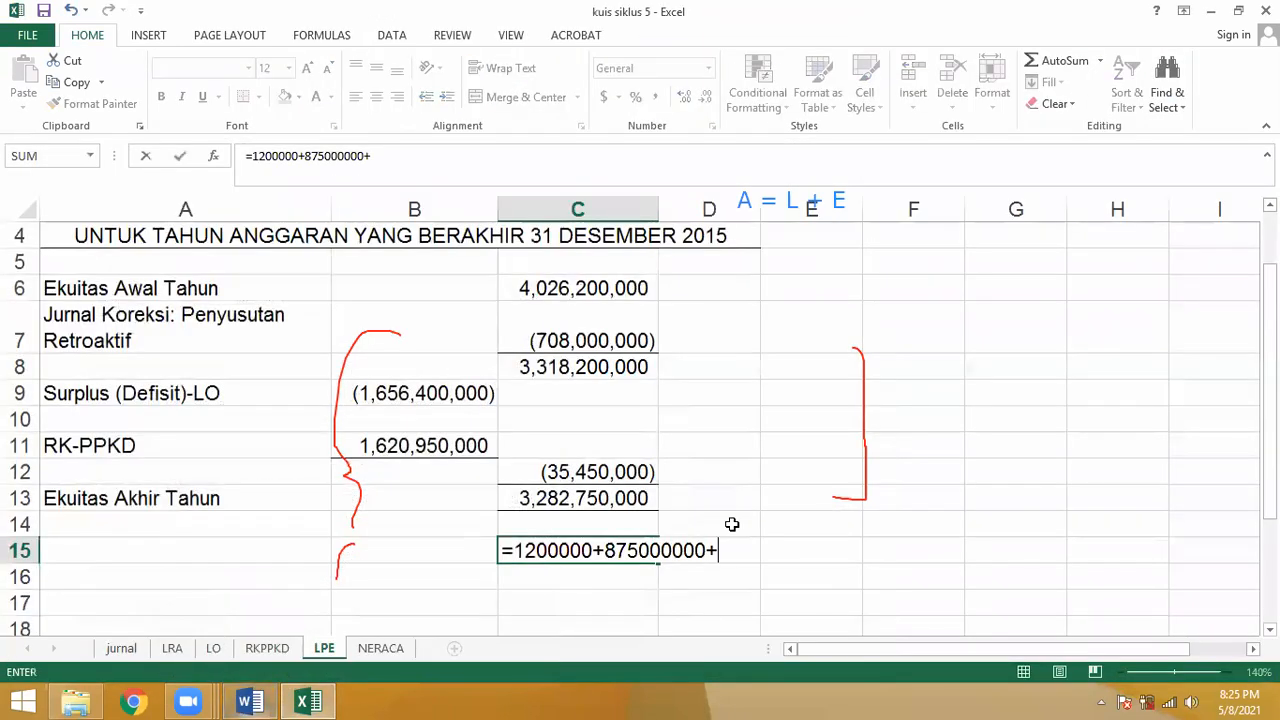
pyautogui.write('750000')
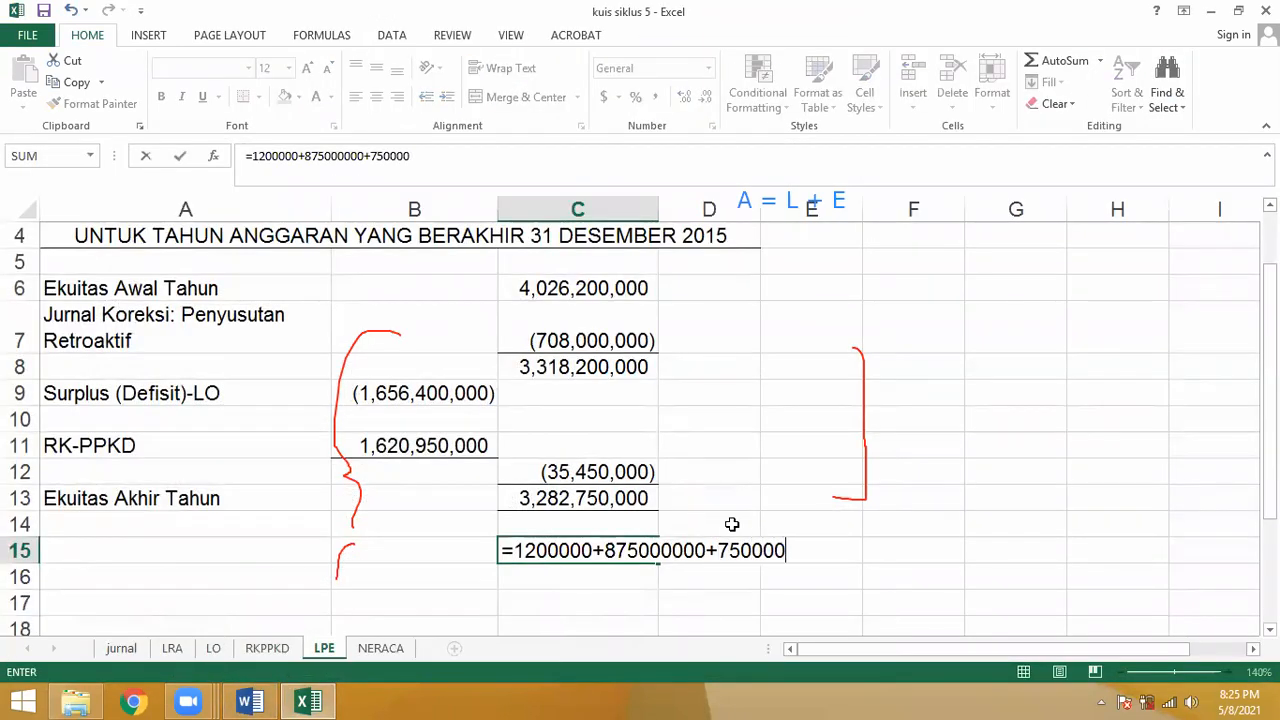
pyautogui.write('000+')
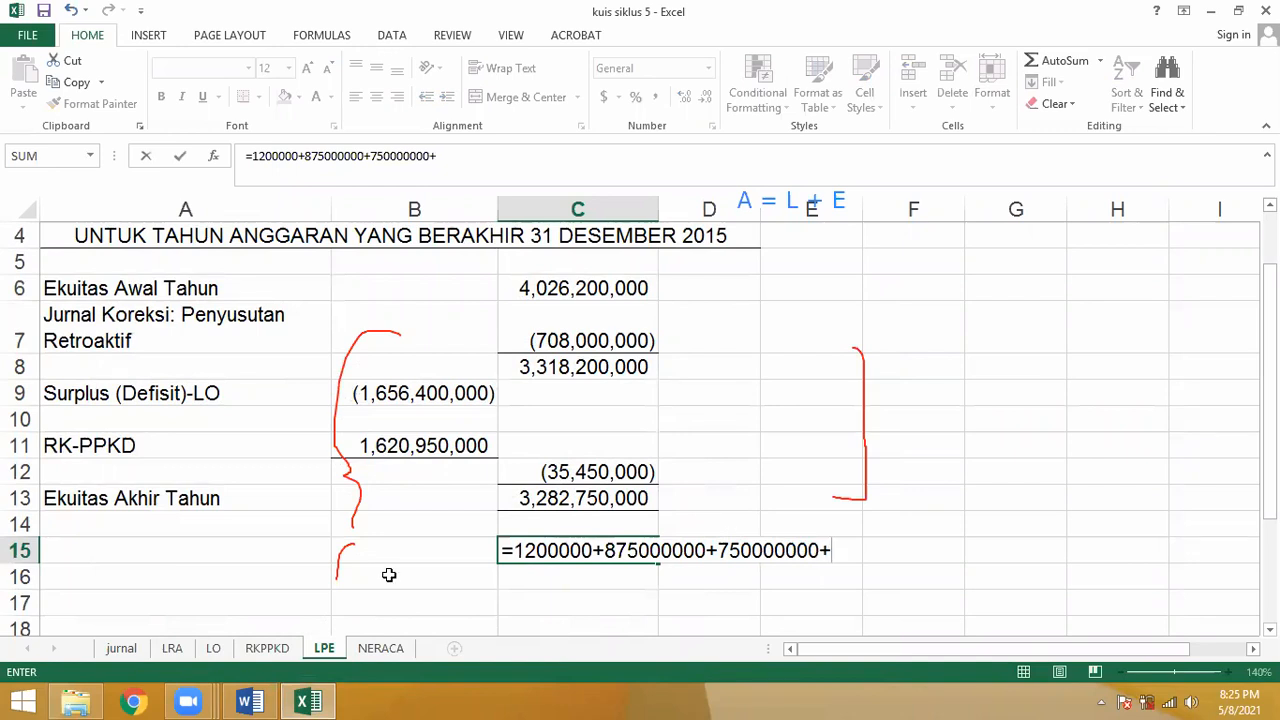
pyautogui.click(250, 701)
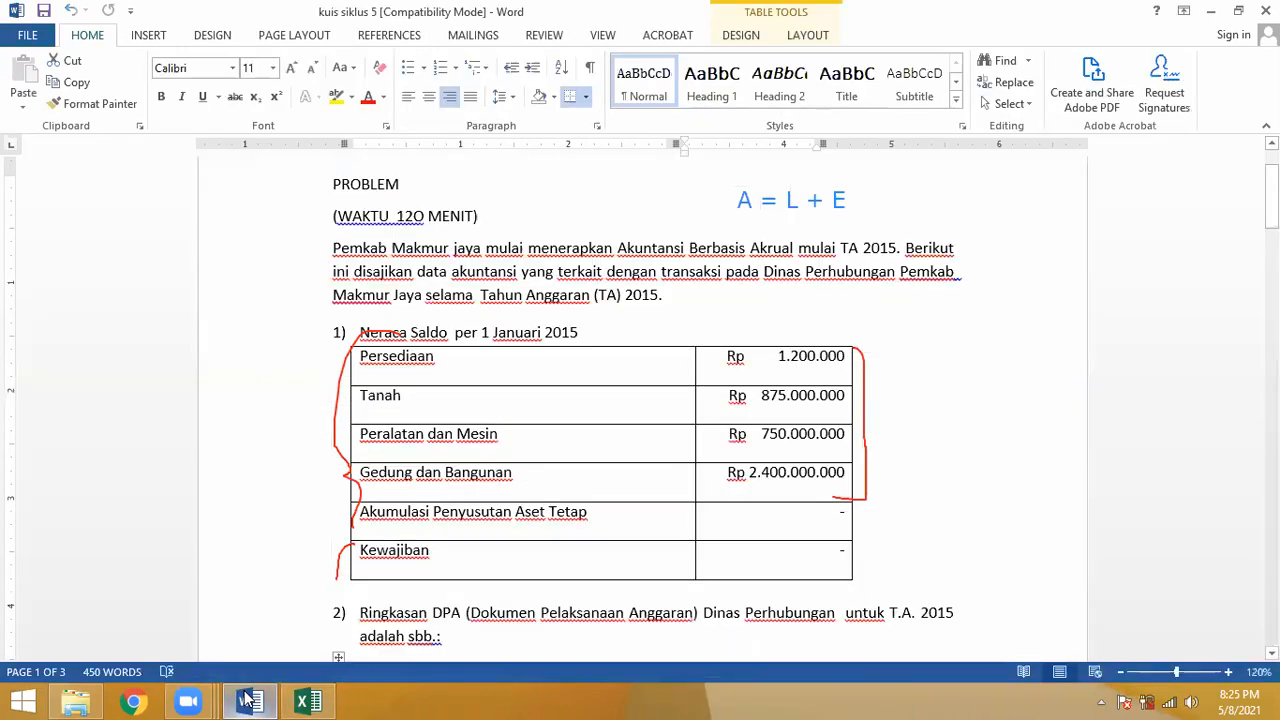
pyautogui.click(250, 701)
pyautogui.write('2400000000')
pyautogui.press('Return')
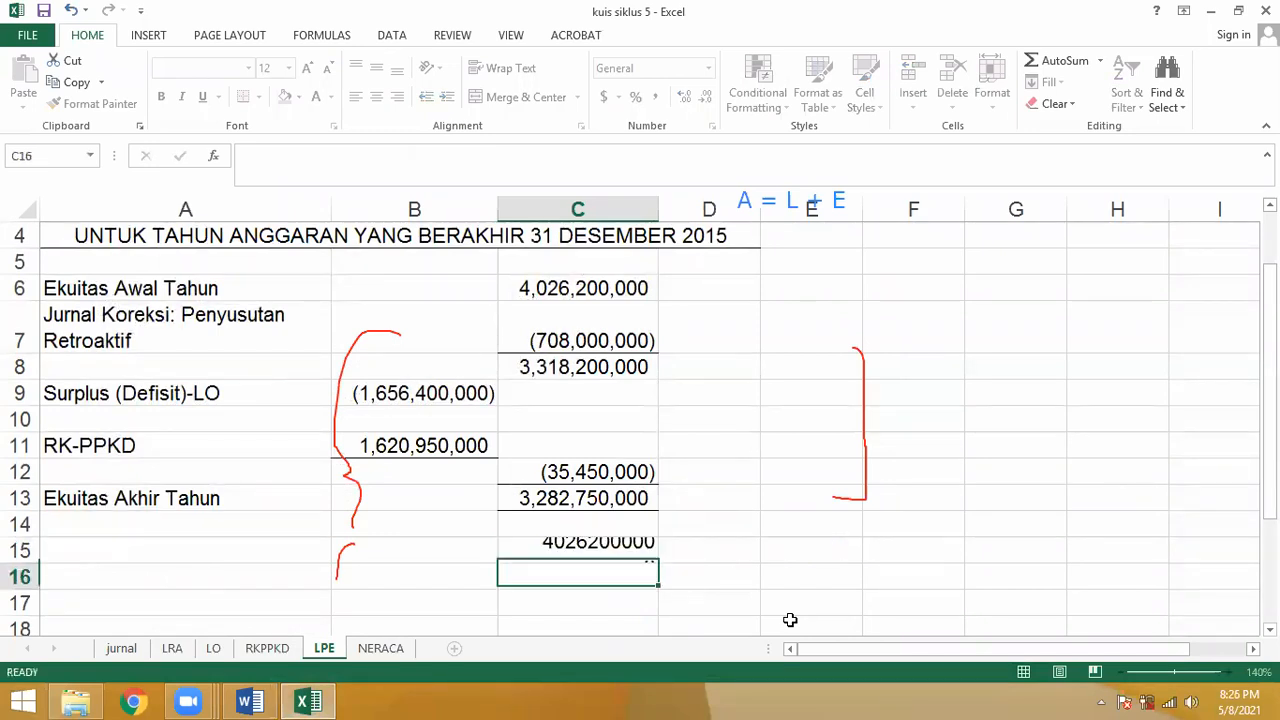
pyautogui.press('Up')
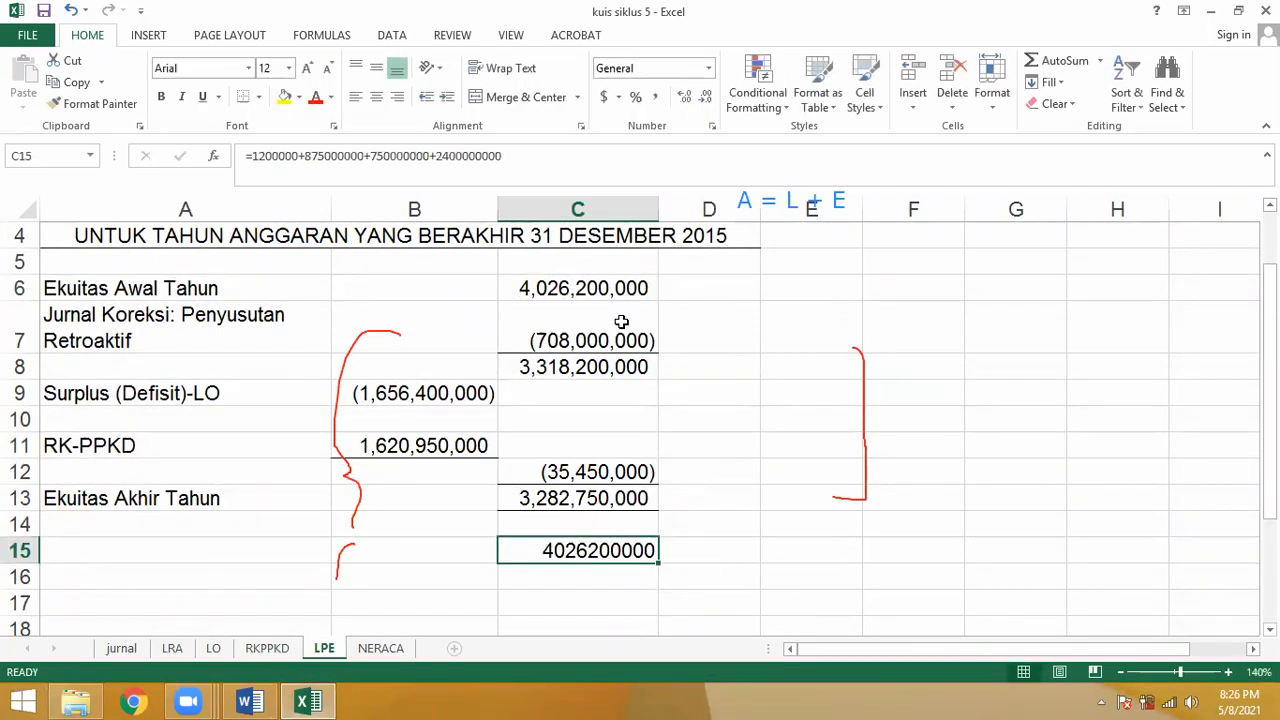
# Step: Copy the Ekuitas Awal Tahun amount 4,026,200,000 from C6 and place it as a text annotation below "A = L + E" in the Word document
pyautogui.click(553, 288)
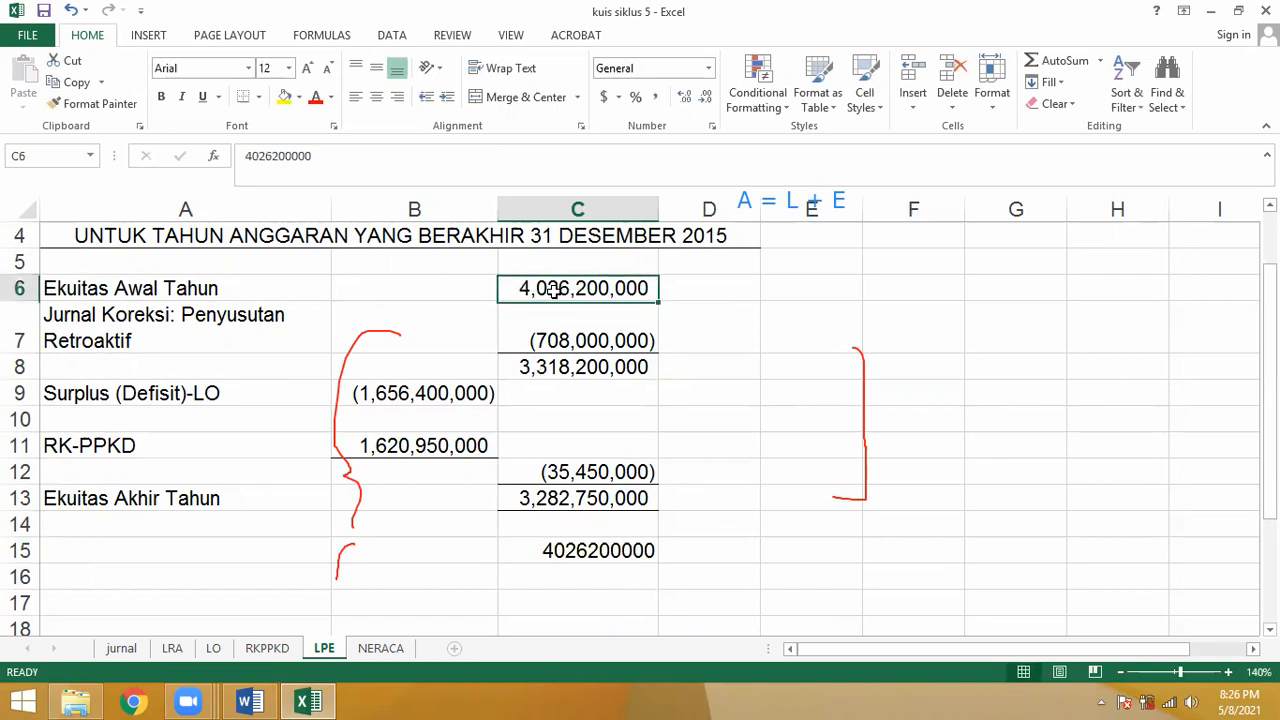
pyautogui.hotkey('ctrl', 'c')
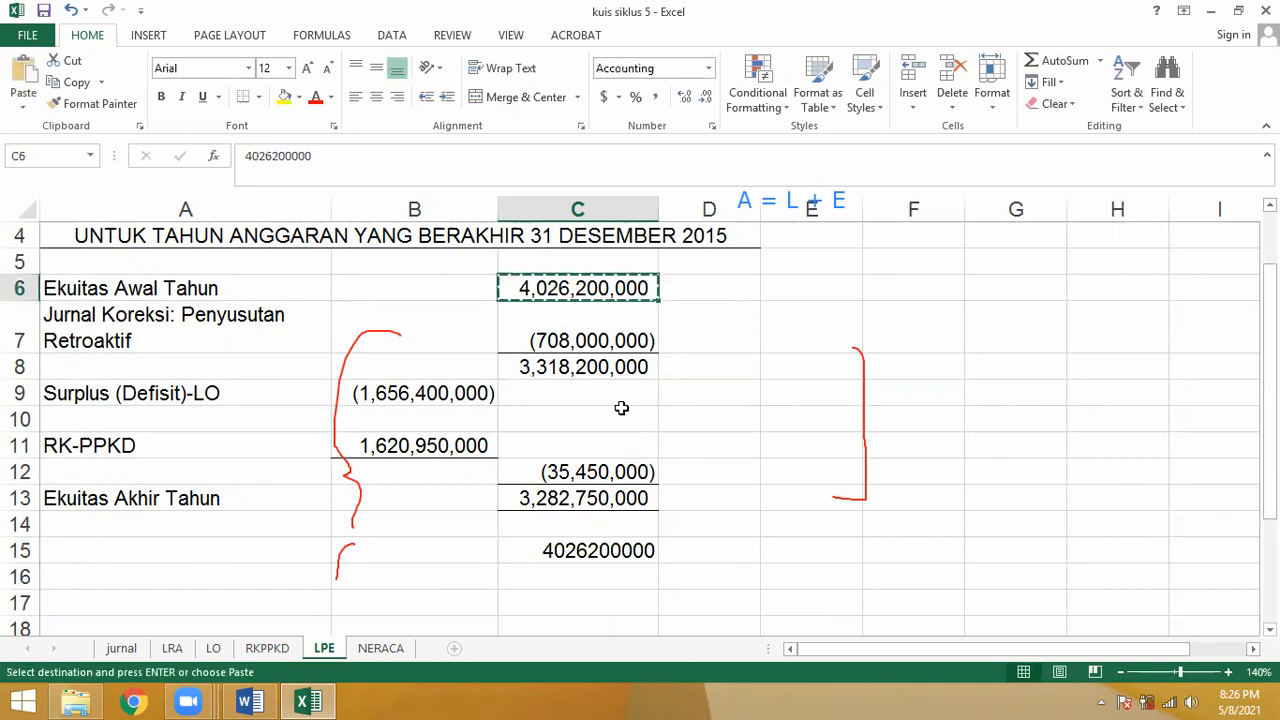
pyautogui.click(248, 702)
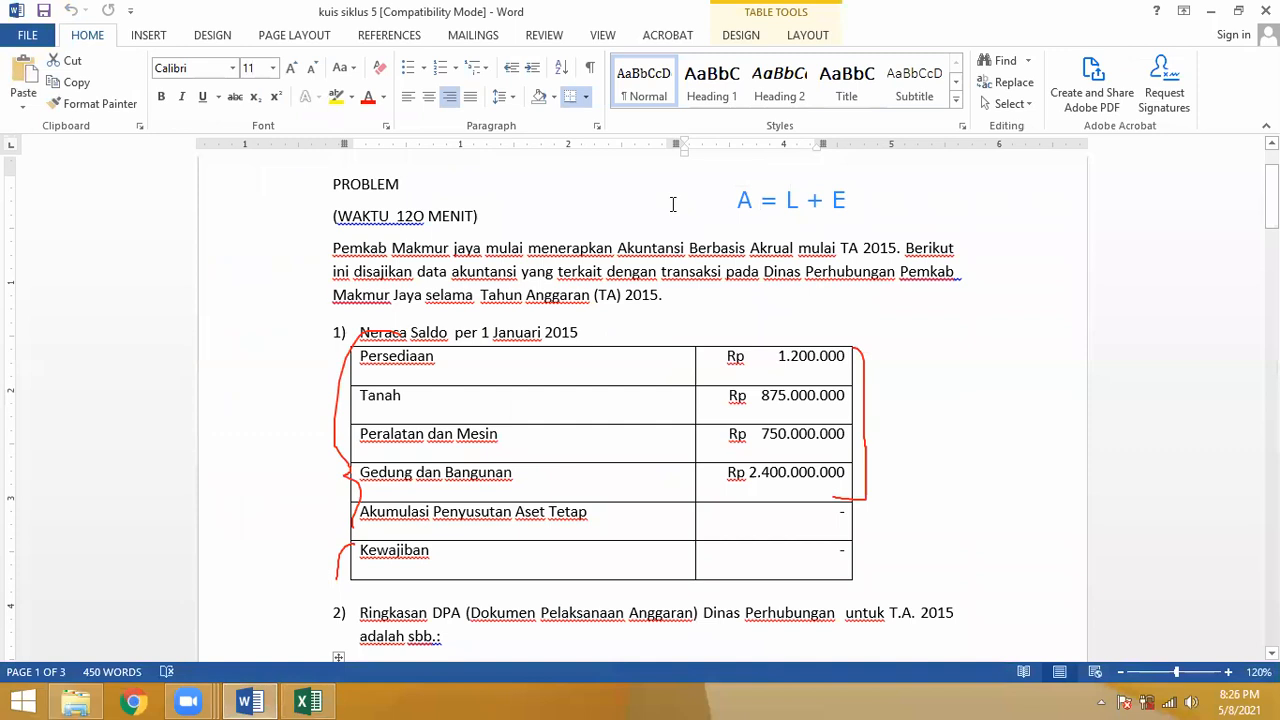
pyautogui.click(712, 247)
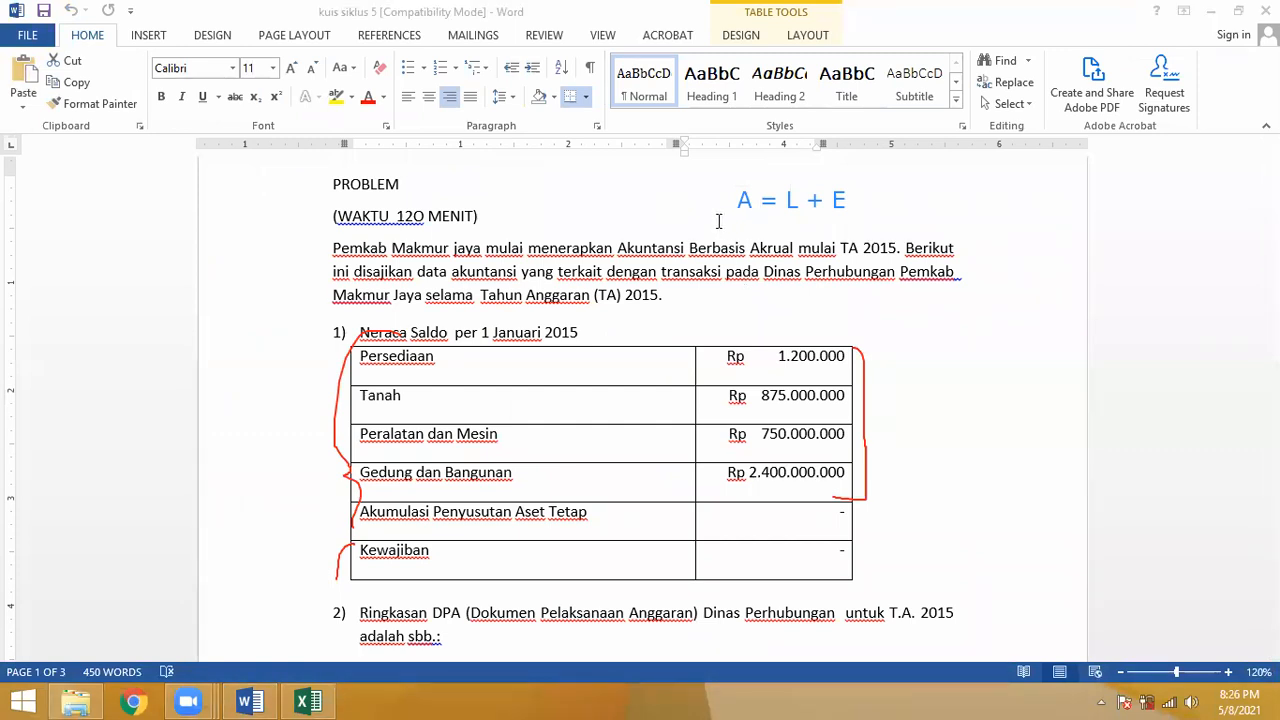
pyautogui.hotkey('ctrl', 'v')
pyautogui.moveTo(891, 206); pyautogui.dragTo(738, 214)
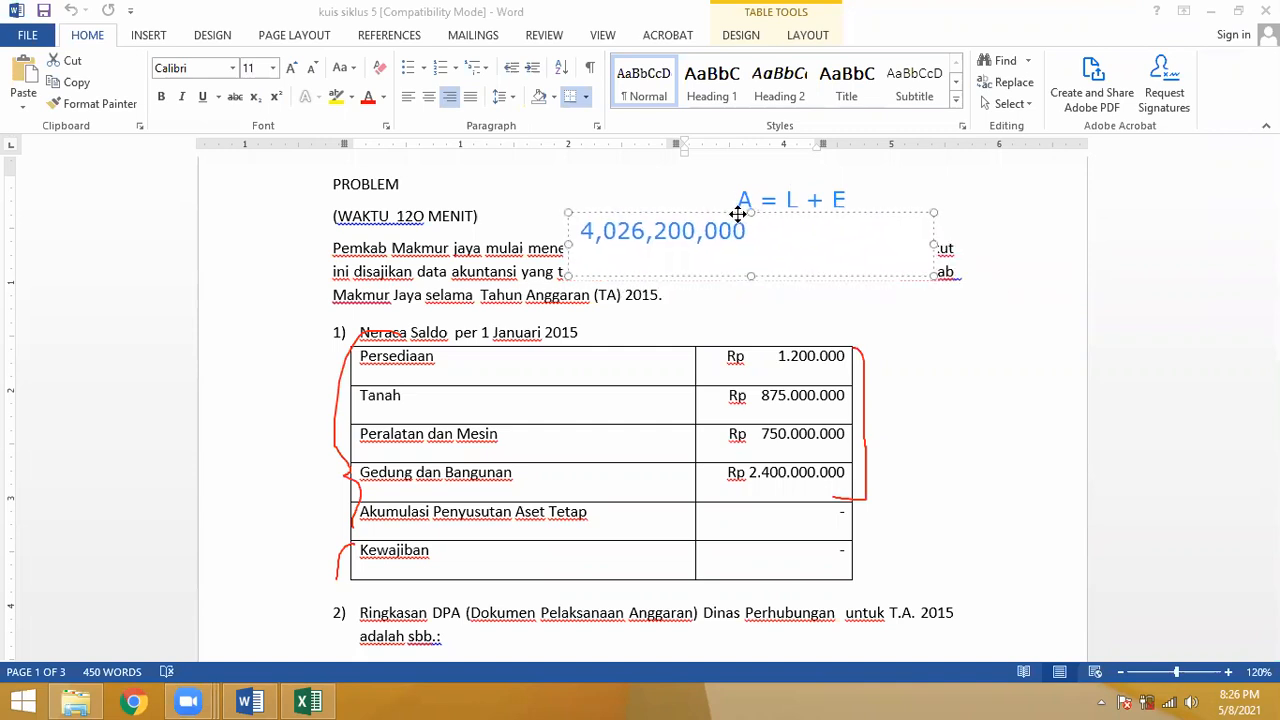
pyautogui.click(860, 76)
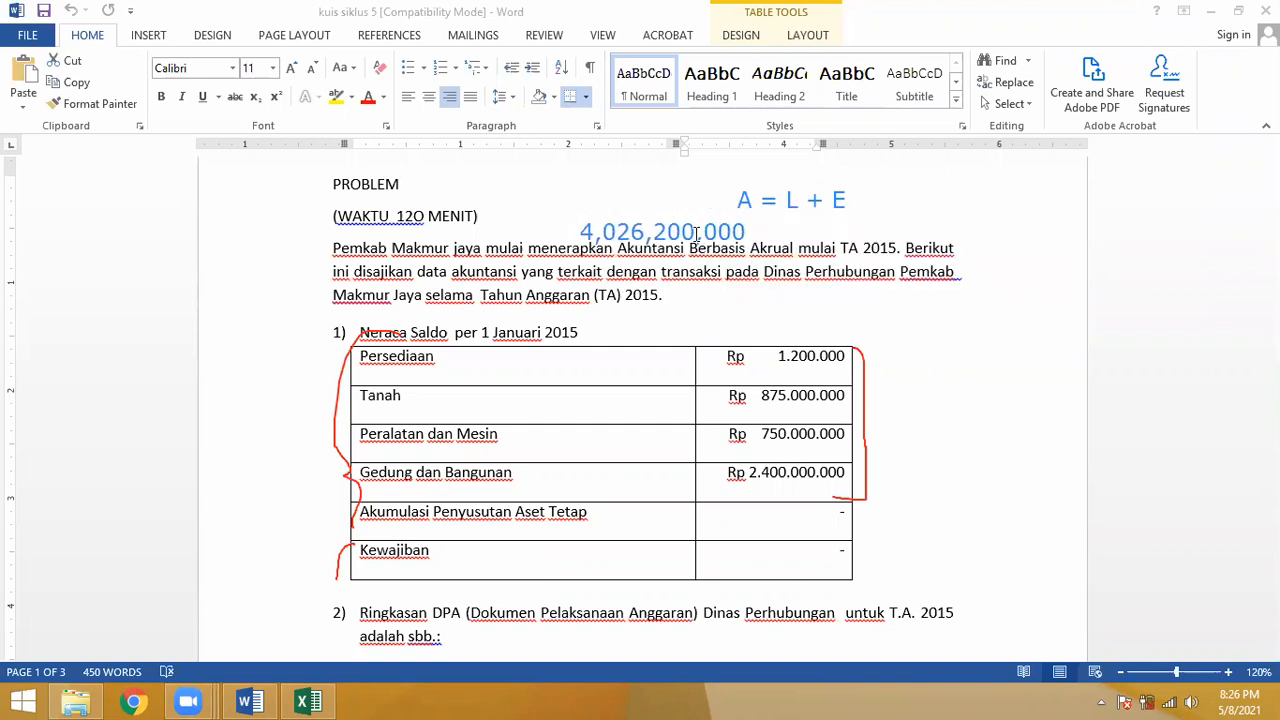
# Step: Add the text annotation "= 0 + E" beside the pasted amount, and clear all annotations from the screen
pyautogui.click(760, 235)
pyautogui.click(709, 236)
pyautogui.click(711, 236)
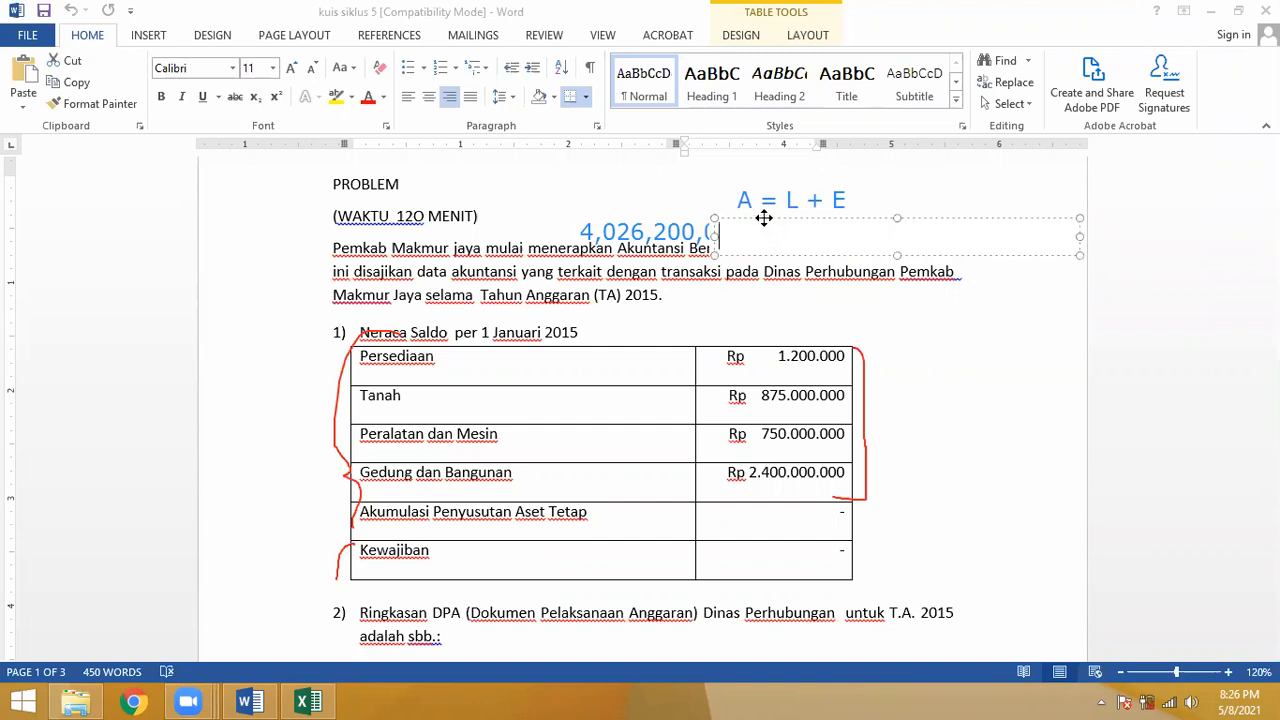
pyautogui.write('= 0 + E')
pyautogui.moveTo(778, 219)
pyautogui.mouseDown()
pyautogui.moveTo(843, 214)
pyautogui.moveTo(820, 210)
pyautogui.mouseUp()
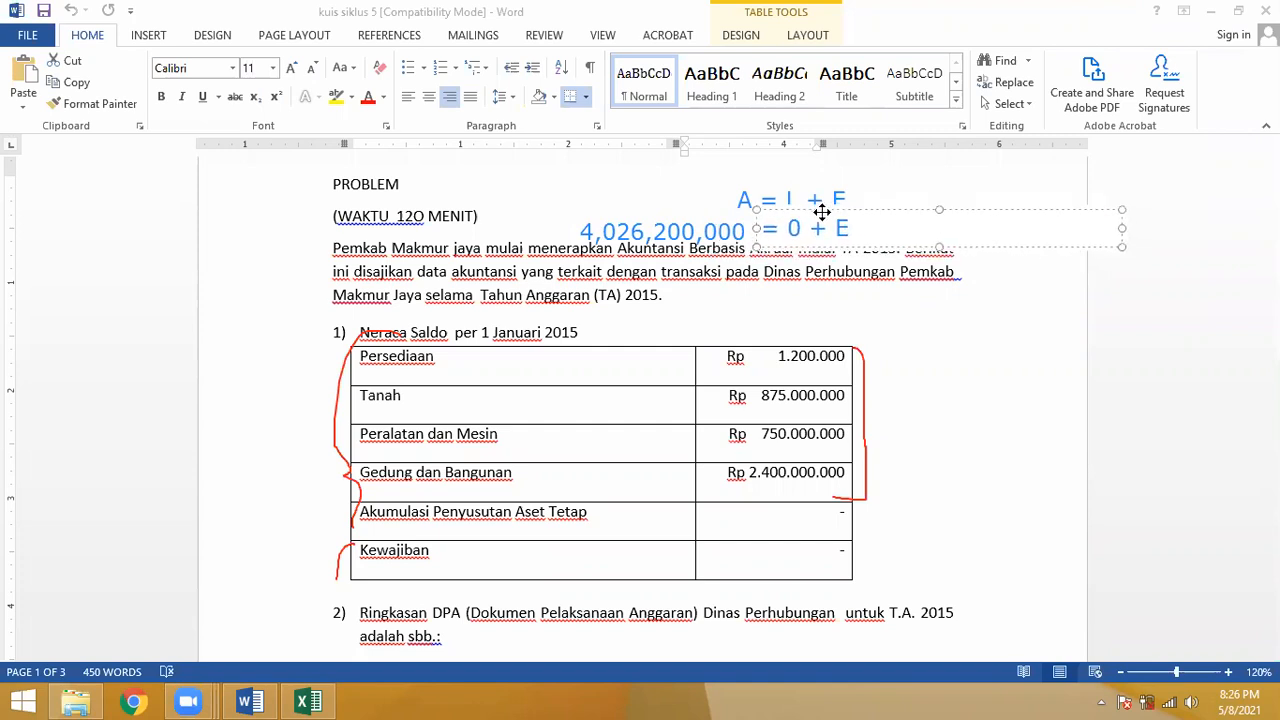
pyautogui.click(880, 190)
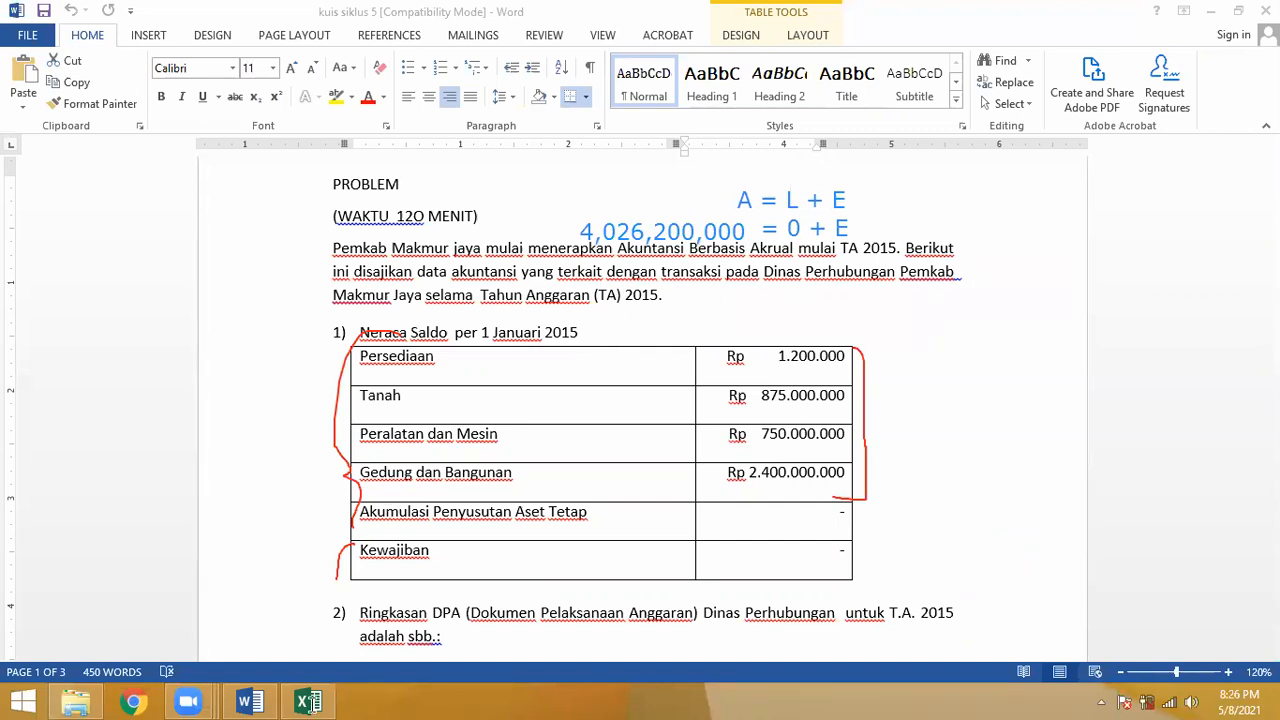
pyautogui.click(848, 129)
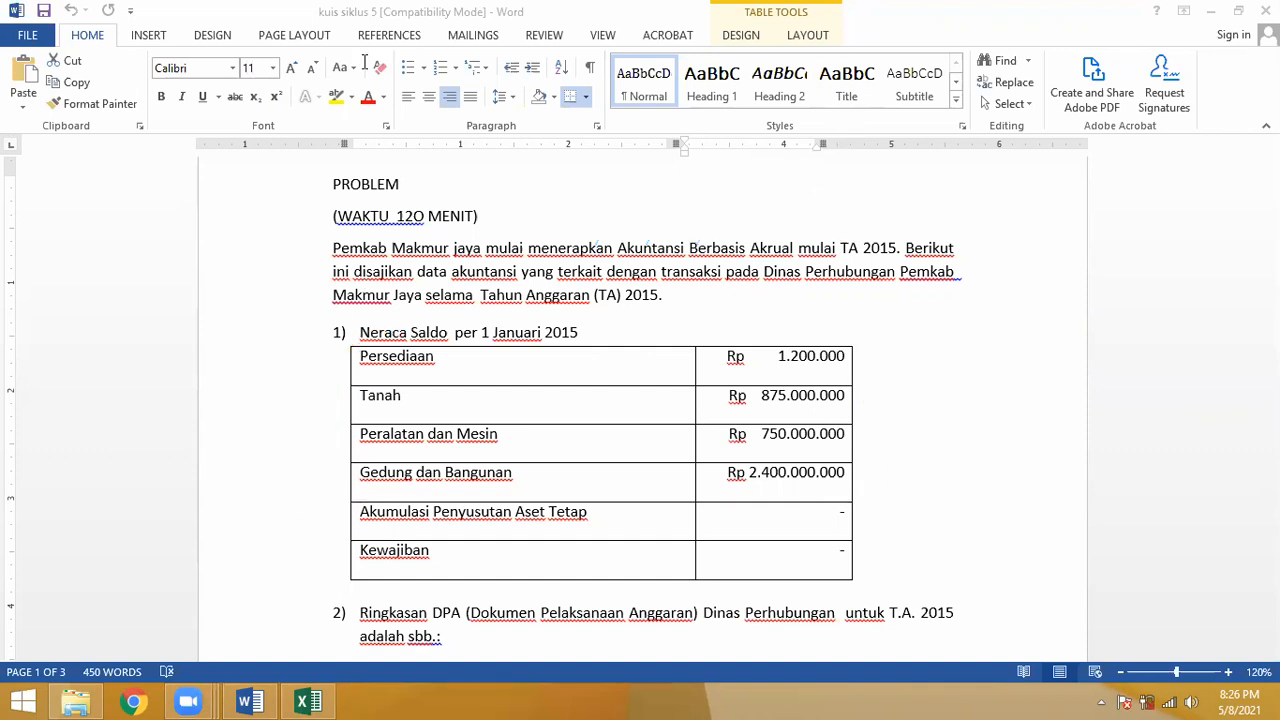
# Step: Trace the Jurnal Koreksi: Penyusutan Retroaktif line on the Excel LPE sheet to journal entry a, Ekuitas and Akumulasi Penyusutan-AT, on the jurnal sheet
pyautogui.click(308, 701)
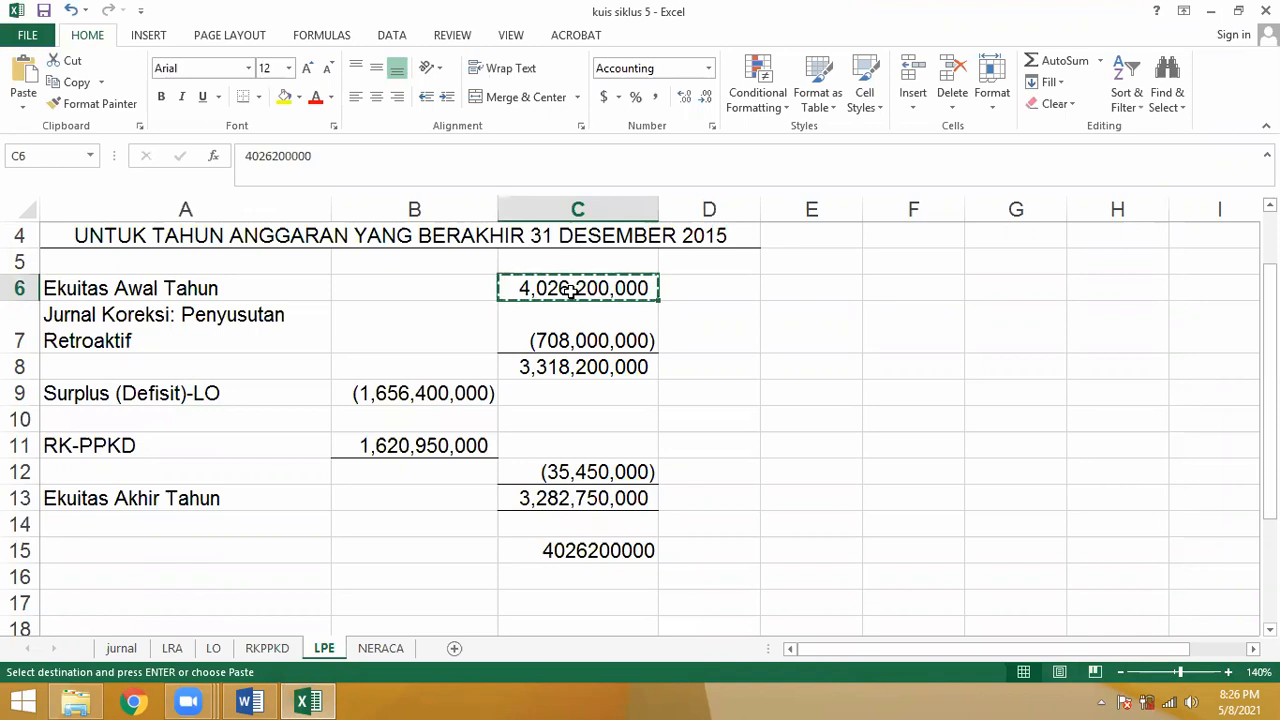
pyautogui.click(252, 331)
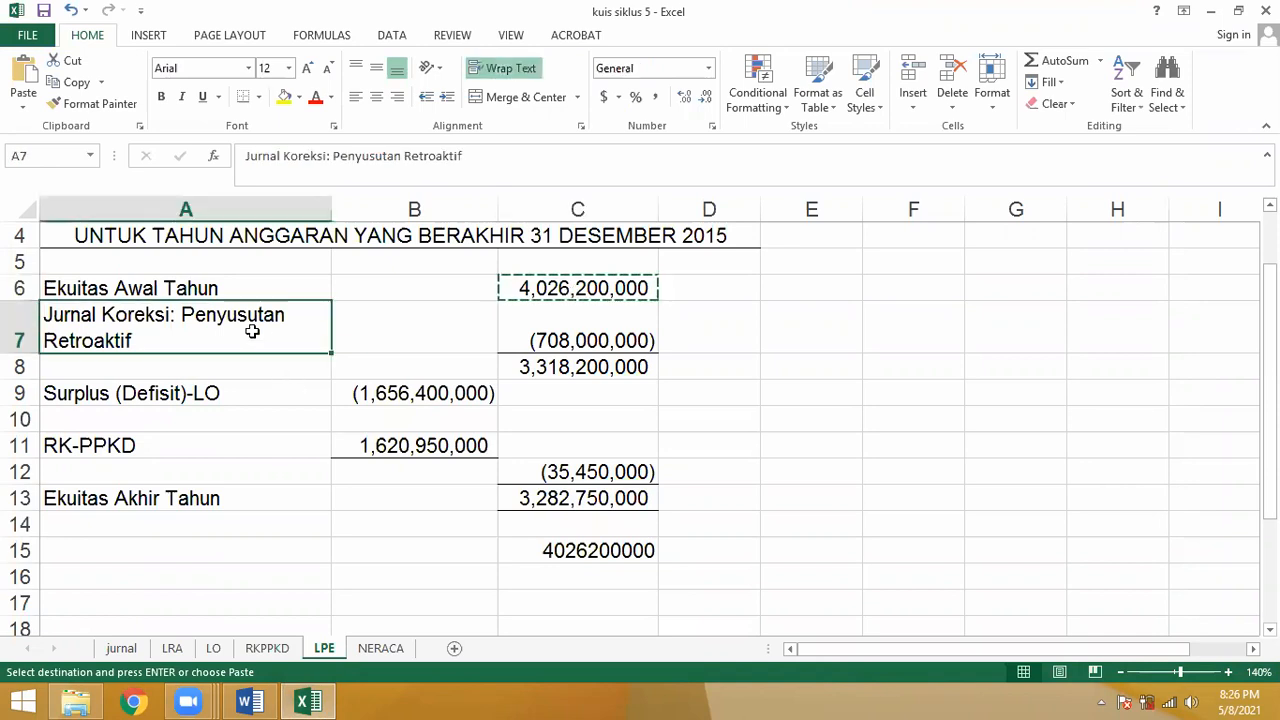
pyautogui.click(131, 654)
pyautogui.moveTo(134, 283); pyautogui.dragTo(144, 297)
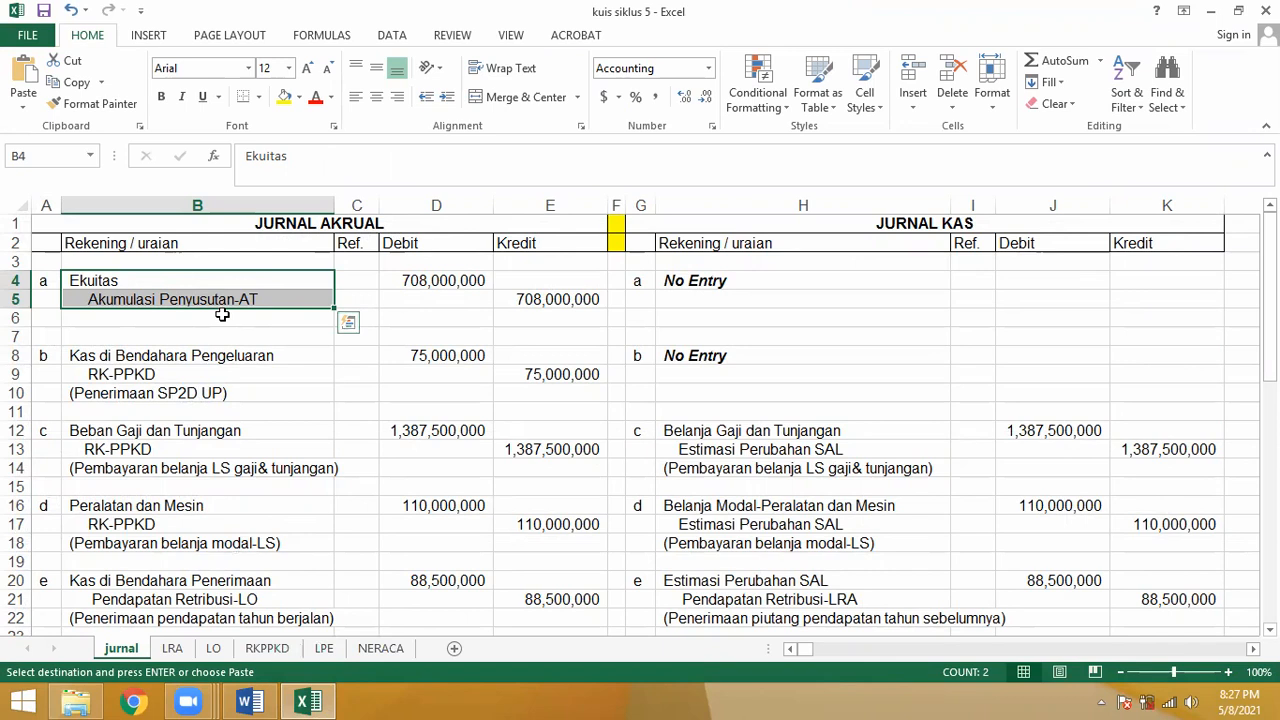
pyautogui.moveTo(200, 282); pyautogui.dragTo(202, 302)
pyautogui.moveTo(200, 285); pyautogui.dragTo(457, 277)
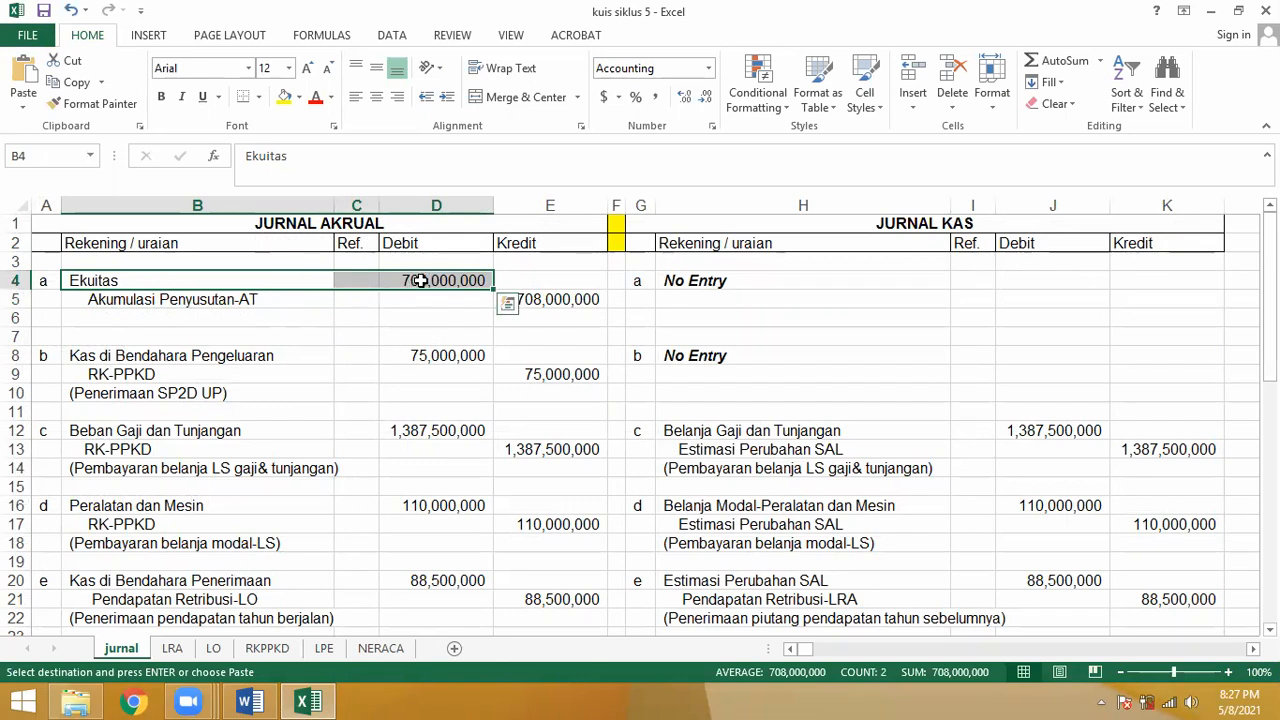
# Step: Inspect the retroactive depreciation correction in C7 and the equity figures within B6:C14 of the LPE sheet
pyautogui.click(324, 648)
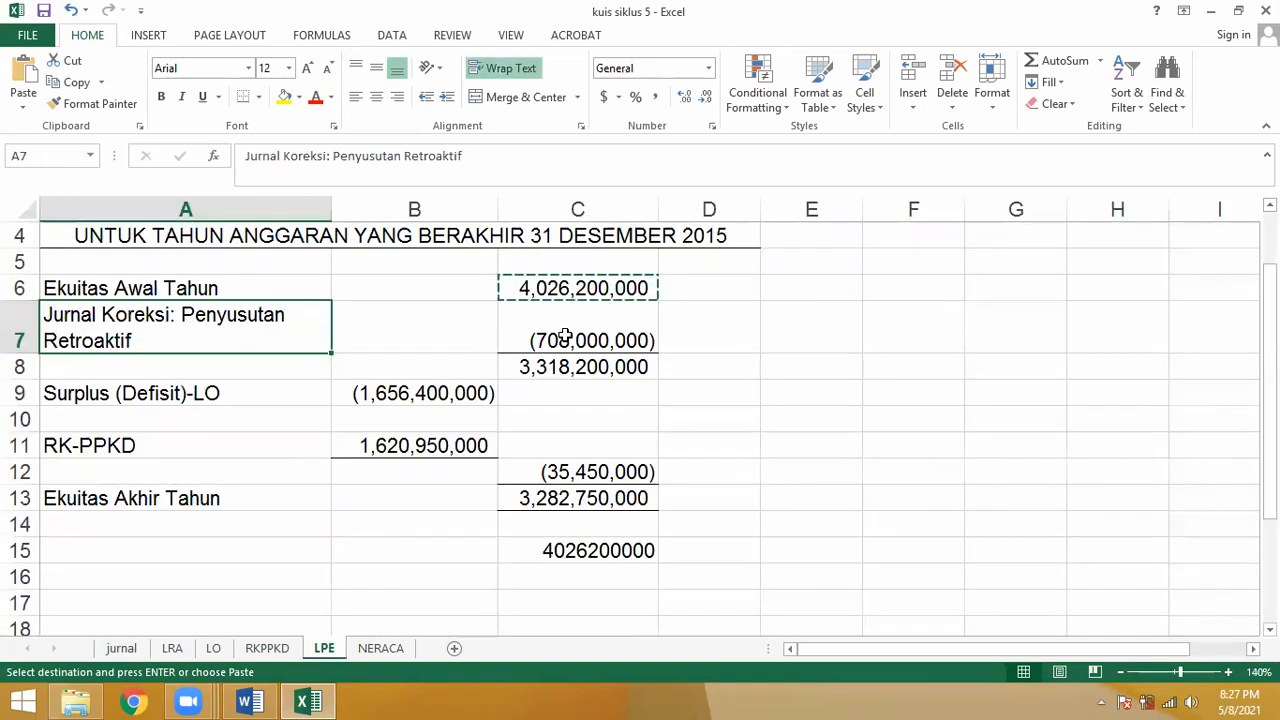
pyautogui.click(597, 328)
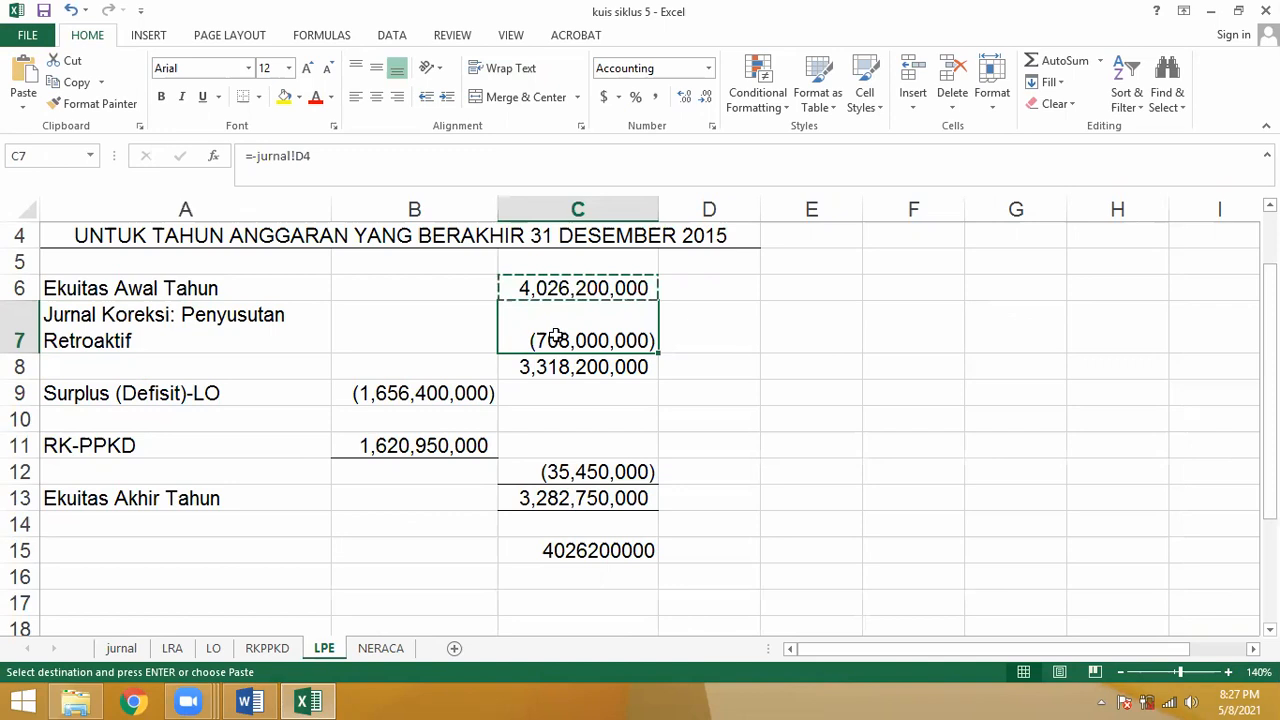
pyautogui.moveTo(436, 290); pyautogui.dragTo(540, 519)
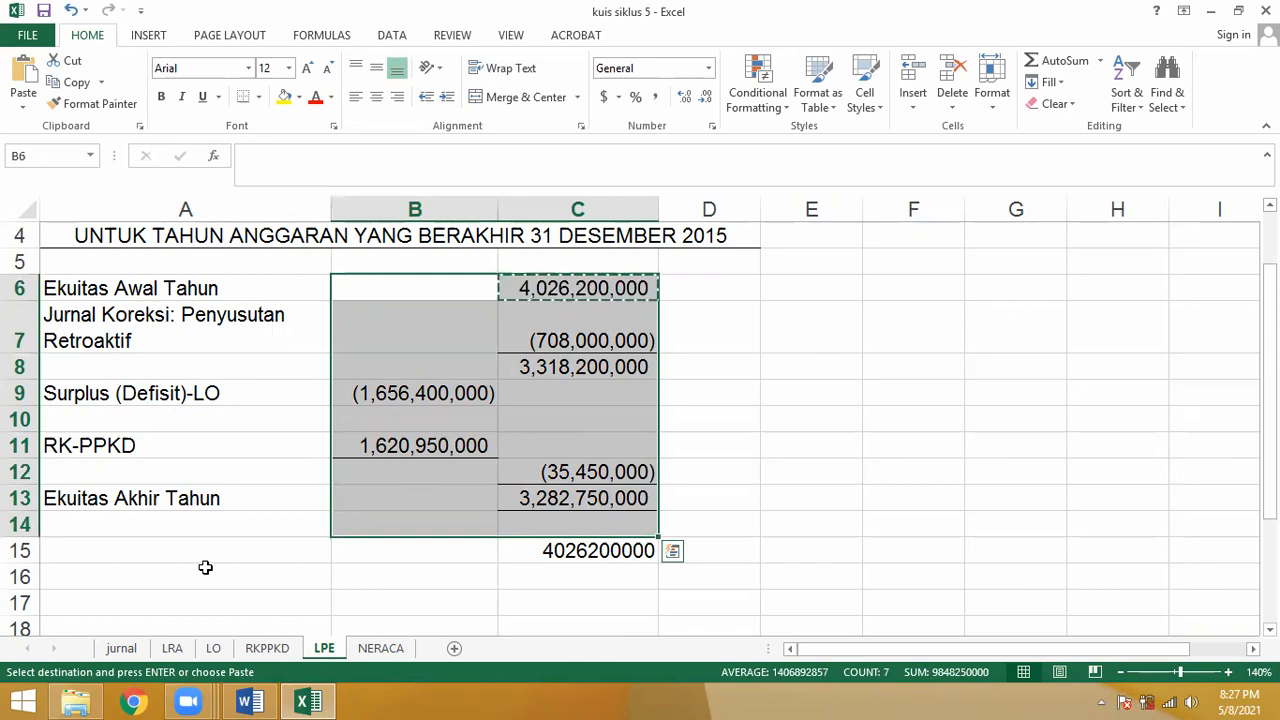
# Step: Compare the Ekuitas debit of journal entry a on the jurnal sheet with the correction amount in C7 of the LPE sheet
pyautogui.click(123, 649)
pyautogui.moveTo(390, 283); pyautogui.dragTo(274, 281)
pyautogui.click(323, 648)
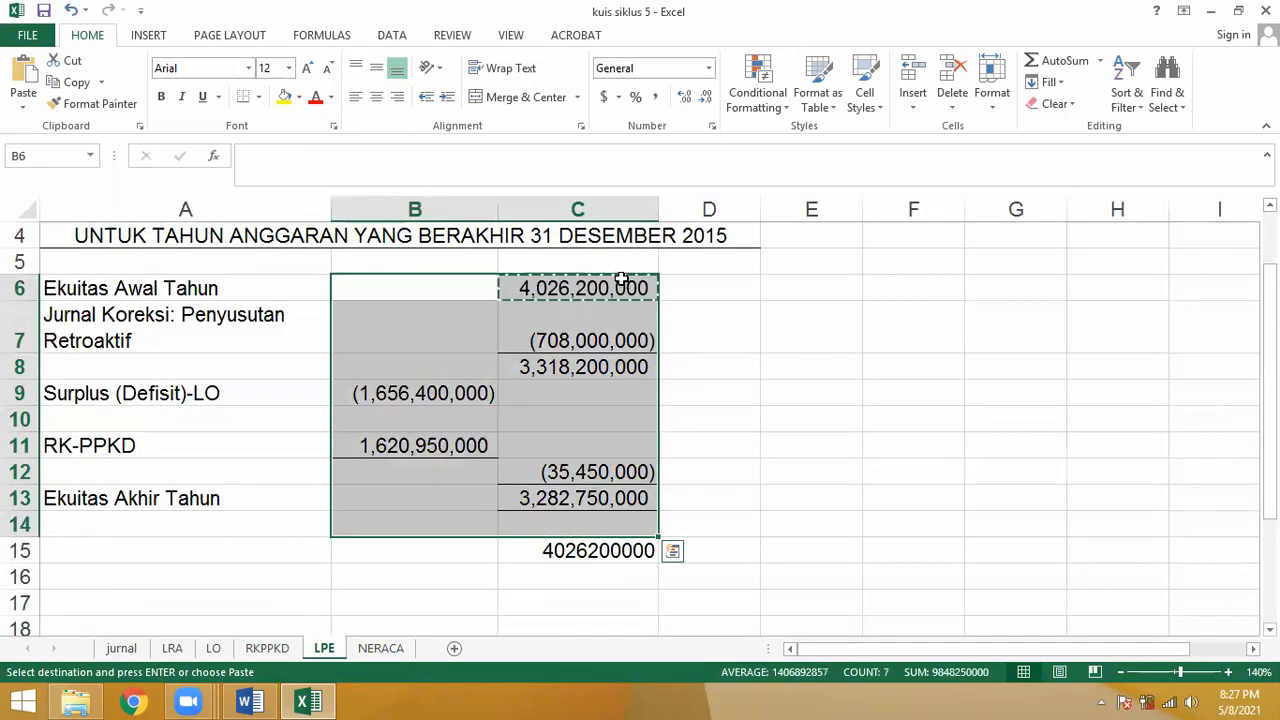
pyautogui.click(585, 337)
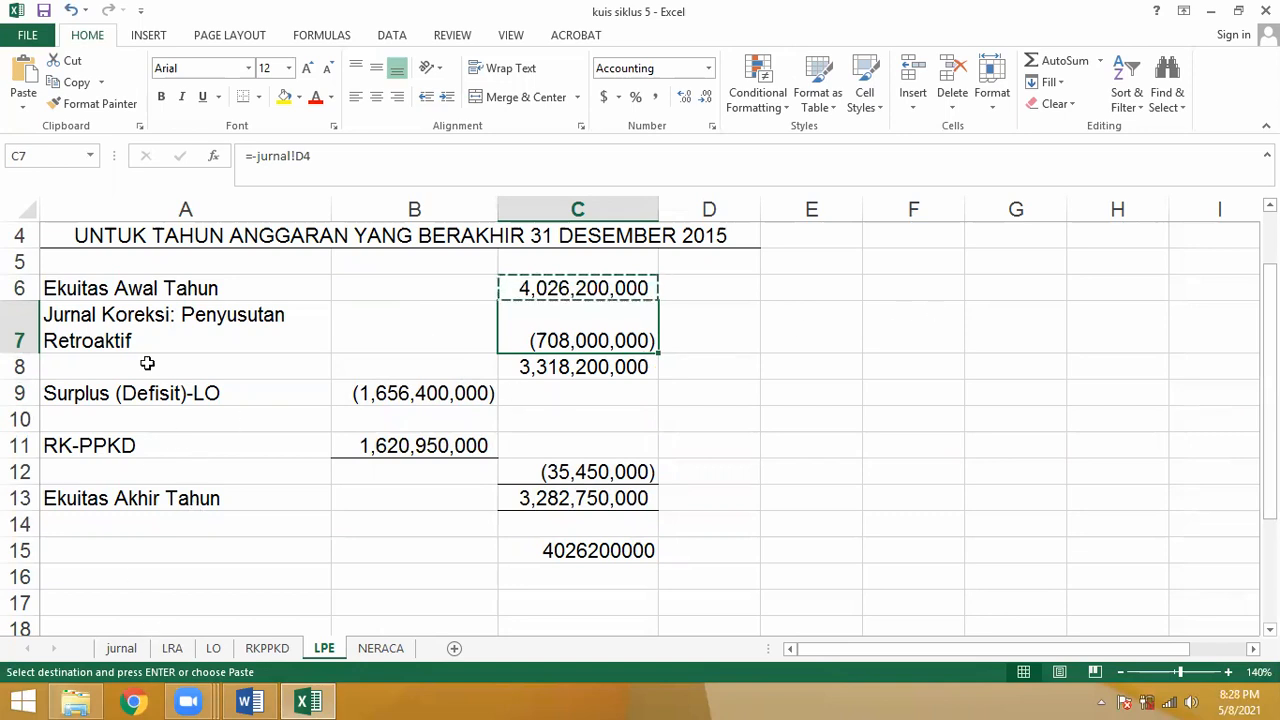
# Step: Recheck the Penyusutan Retroaktif label in A7 of the LPE sheet against the Ekuitas row 4 of the jurnal sheet
pyautogui.click(172, 340)
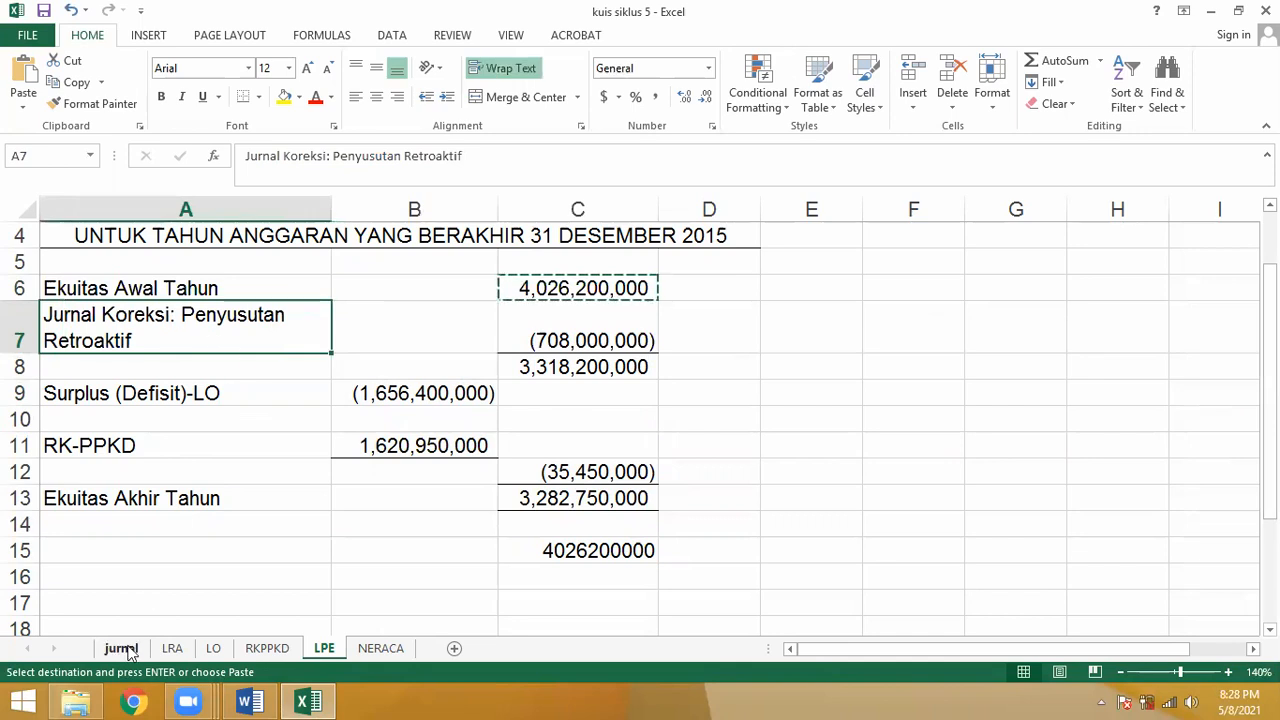
pyautogui.click(121, 648)
pyautogui.moveTo(443, 277); pyautogui.dragTo(299, 273)
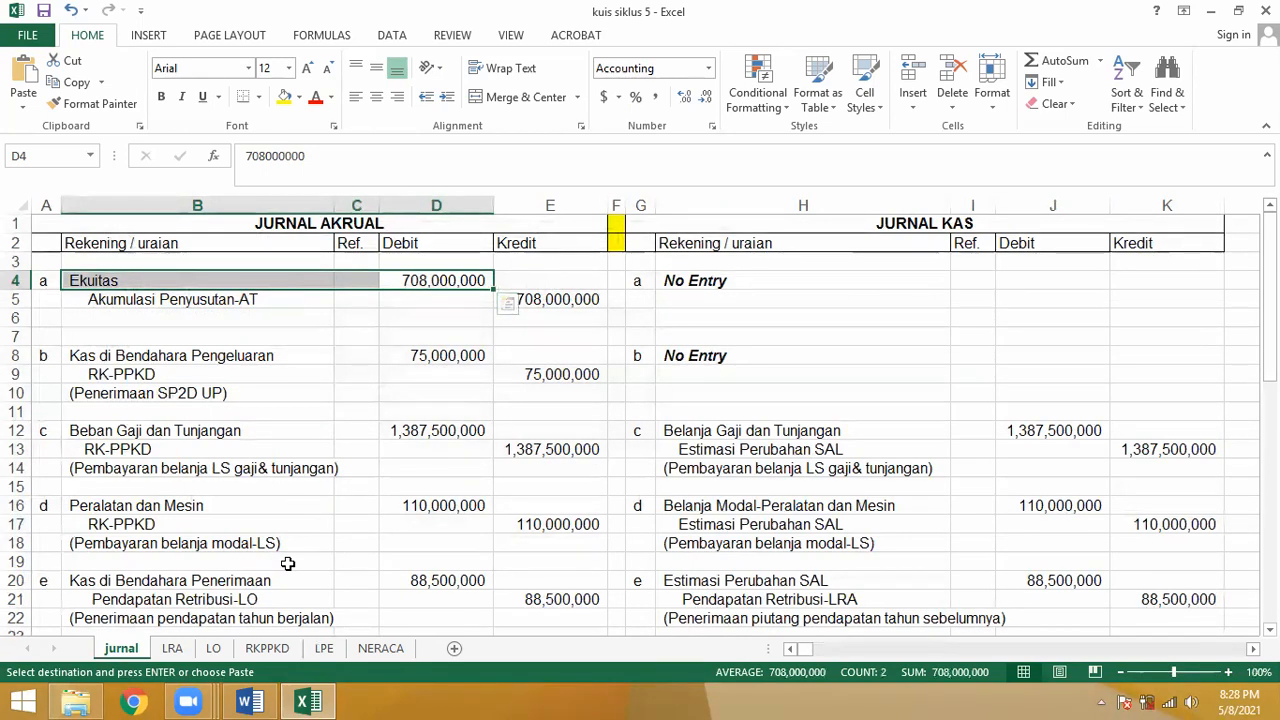
pyautogui.click(324, 648)
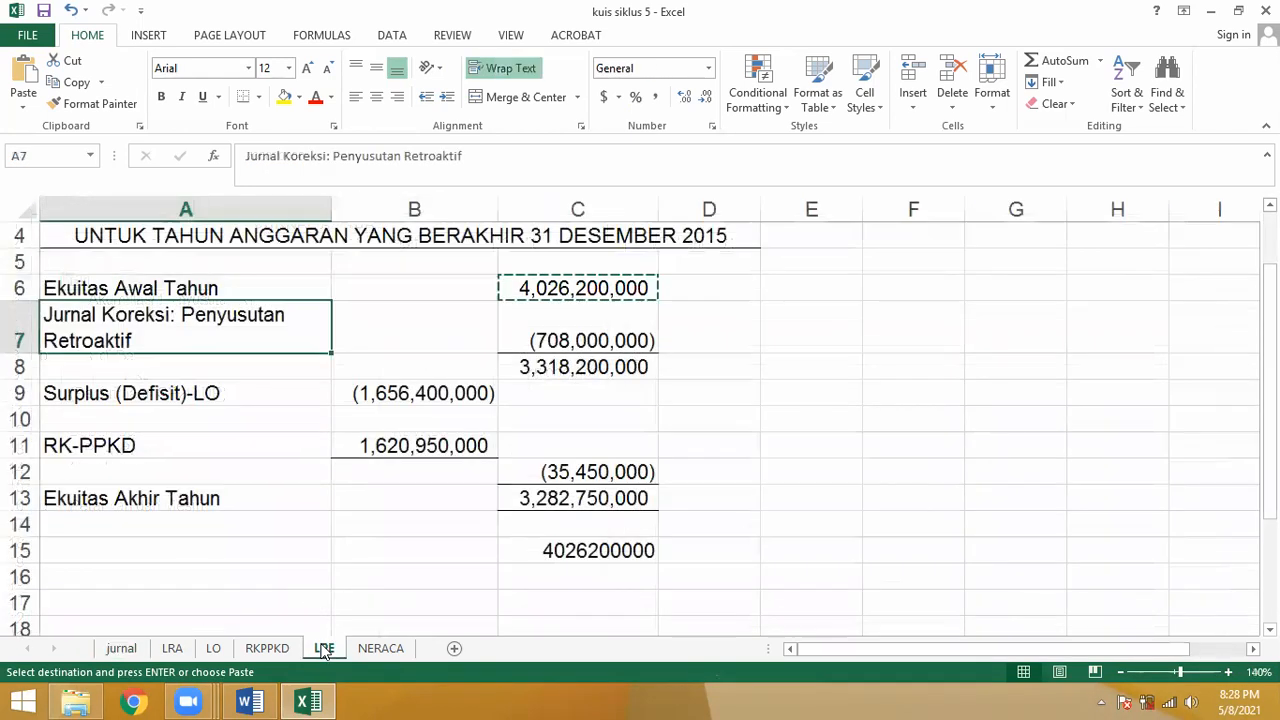
pyautogui.click(252, 358)
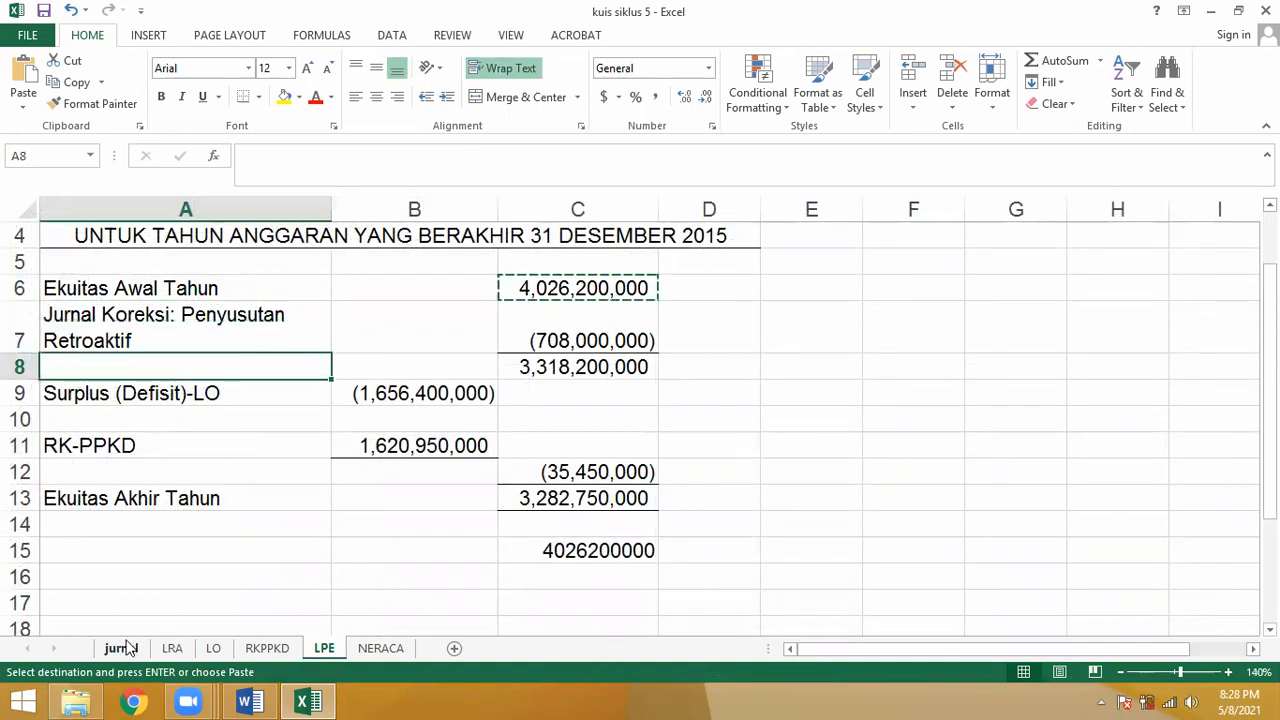
# Step: Review the Ekuitas debit in row 4 of the jurnal sheet as the source of the LPE correction, returning to LPE
pyautogui.click(121, 648)
pyautogui.moveTo(411, 276); pyautogui.dragTo(184, 284)
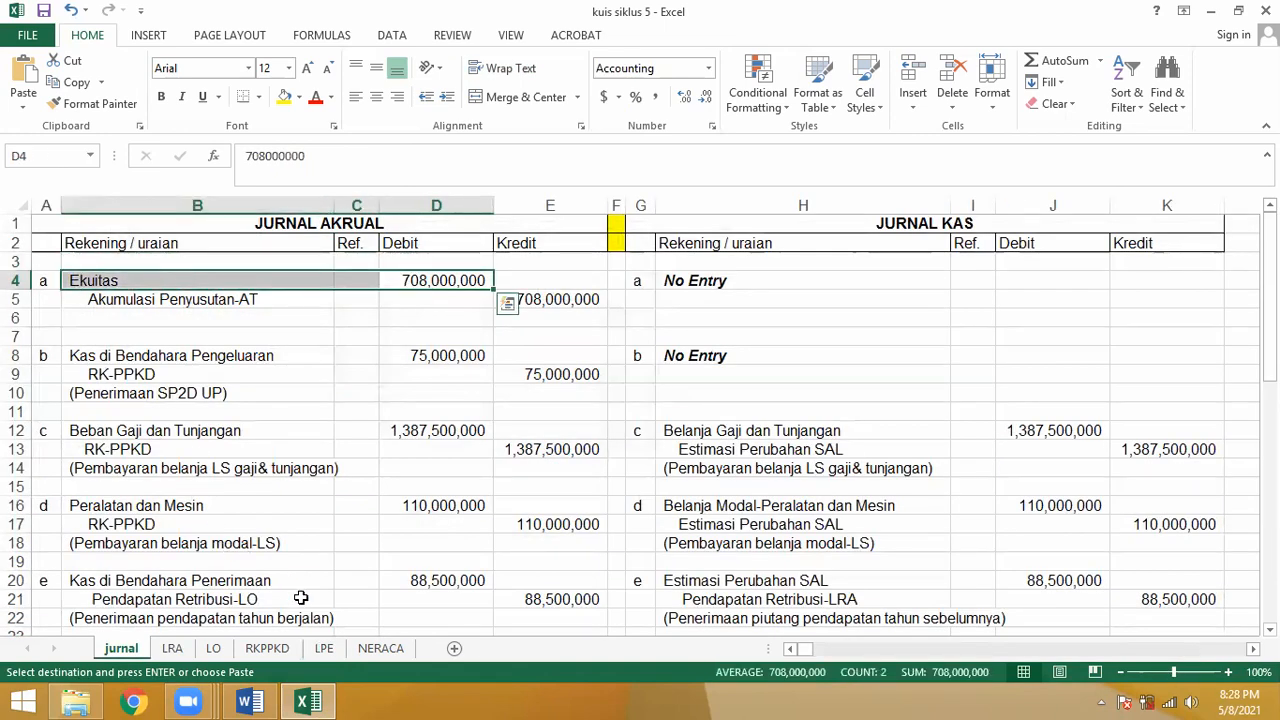
pyautogui.click(323, 648)
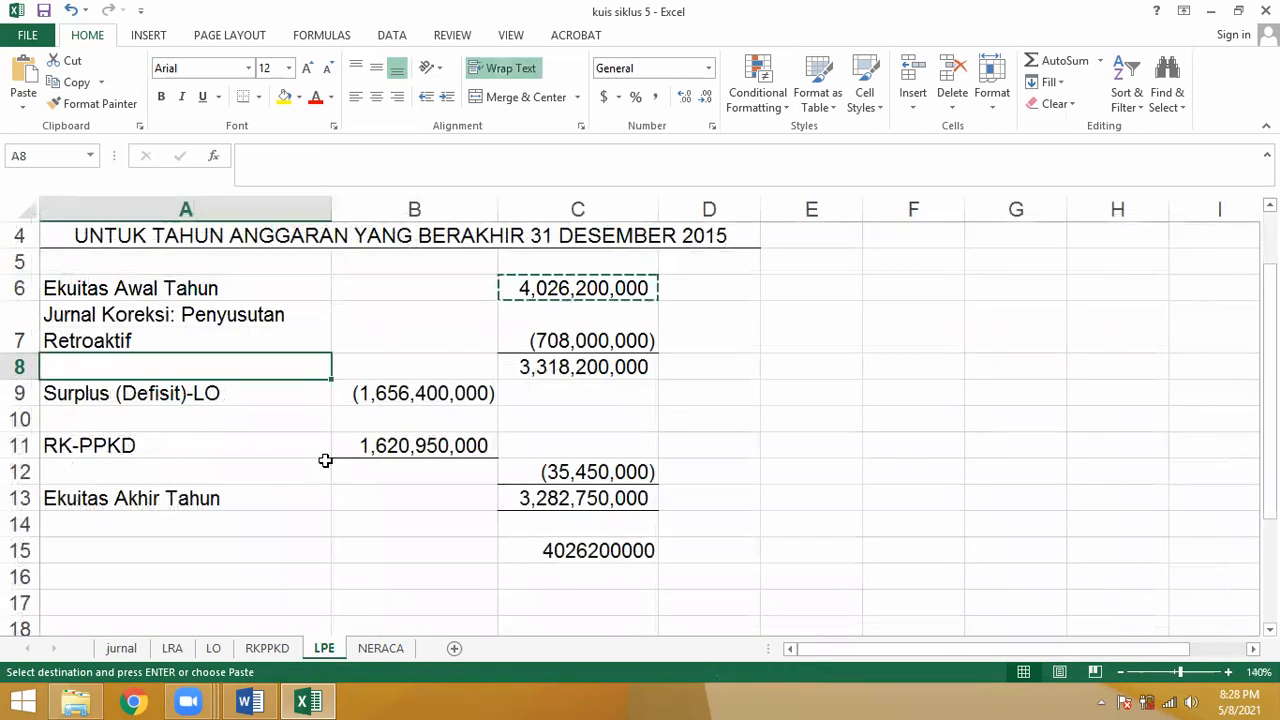
# Step: Trace the Surplus (Defisit)-LO line in row 9 of the LPE sheet to its source, B15 on the LO sheet
pyautogui.moveTo(250, 393); pyautogui.dragTo(408, 389)
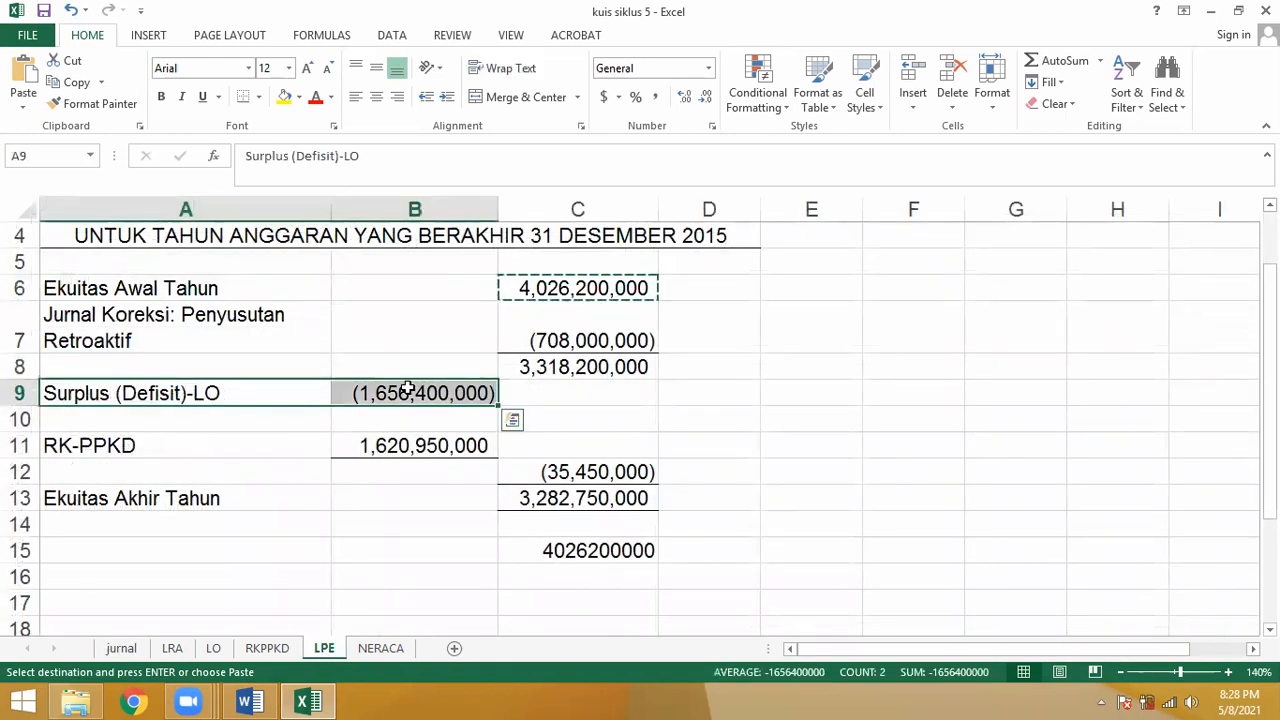
pyautogui.click(214, 648)
pyautogui.click(437, 582)
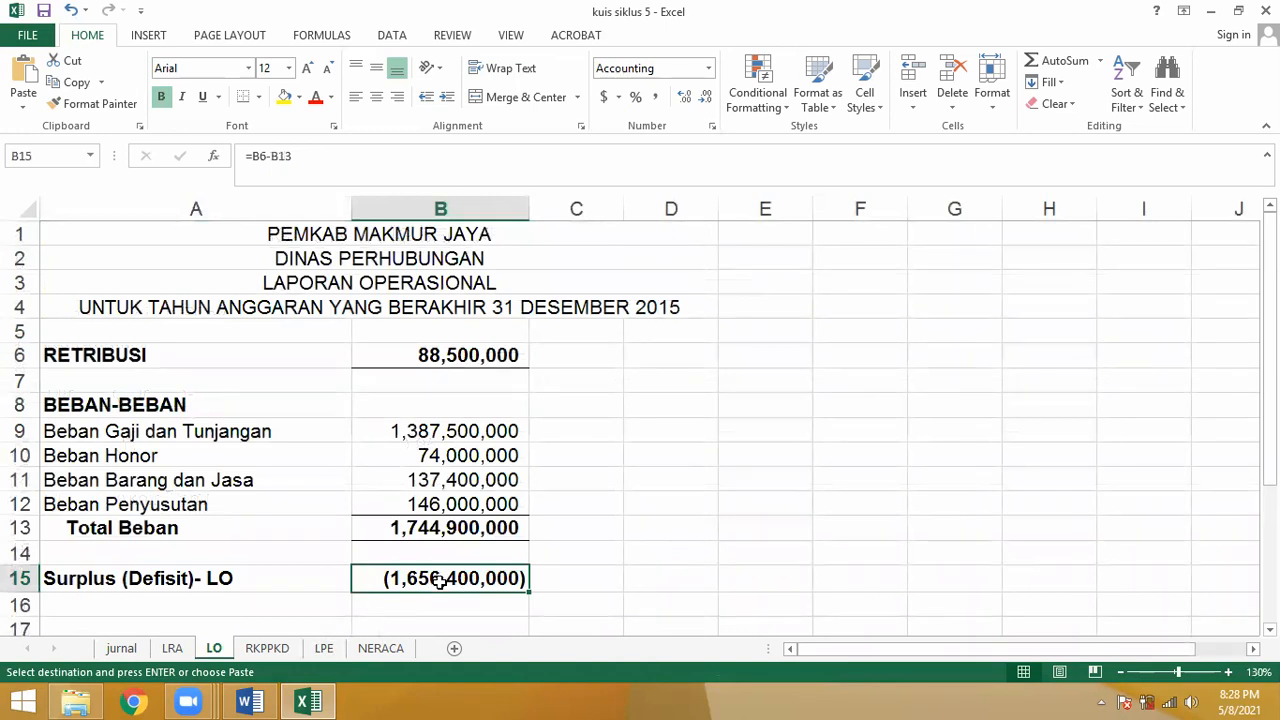
pyautogui.click(323, 648)
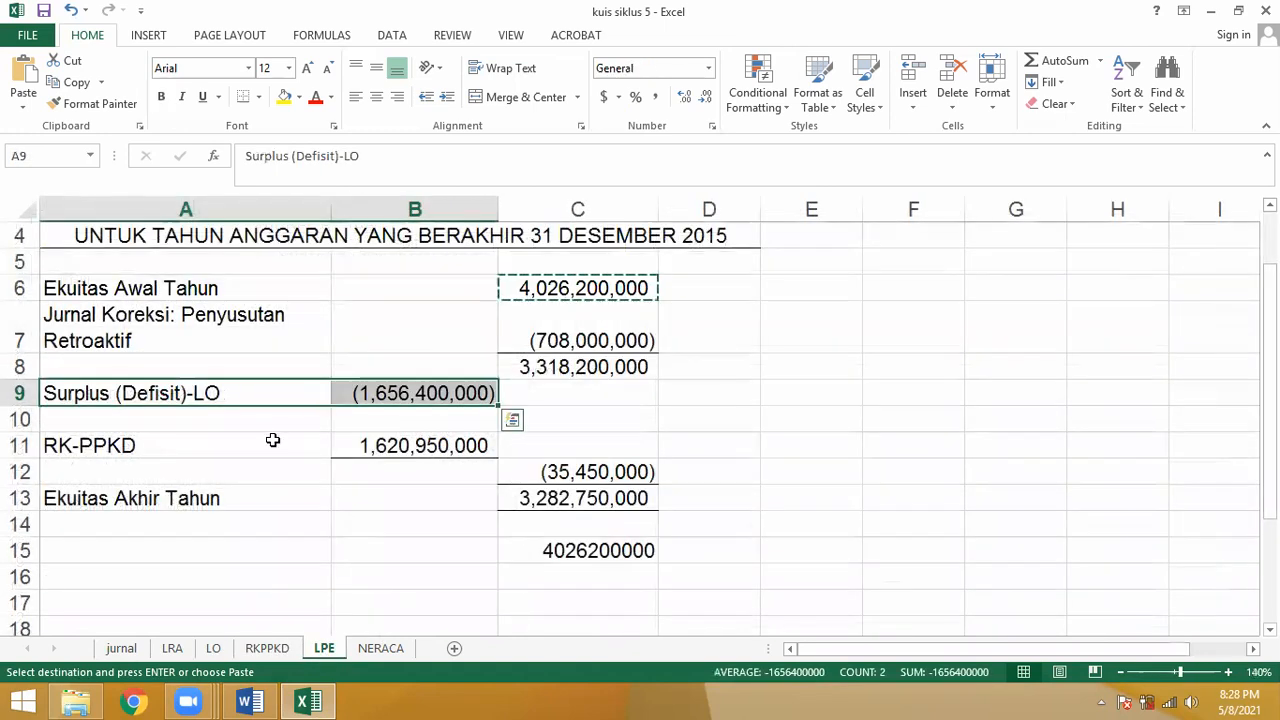
# Step: Compare the RK-PPKD amount in B11 of the LPE sheet with the Saldo and debit total on the RKPPKD sheet
pyautogui.click(370, 445)
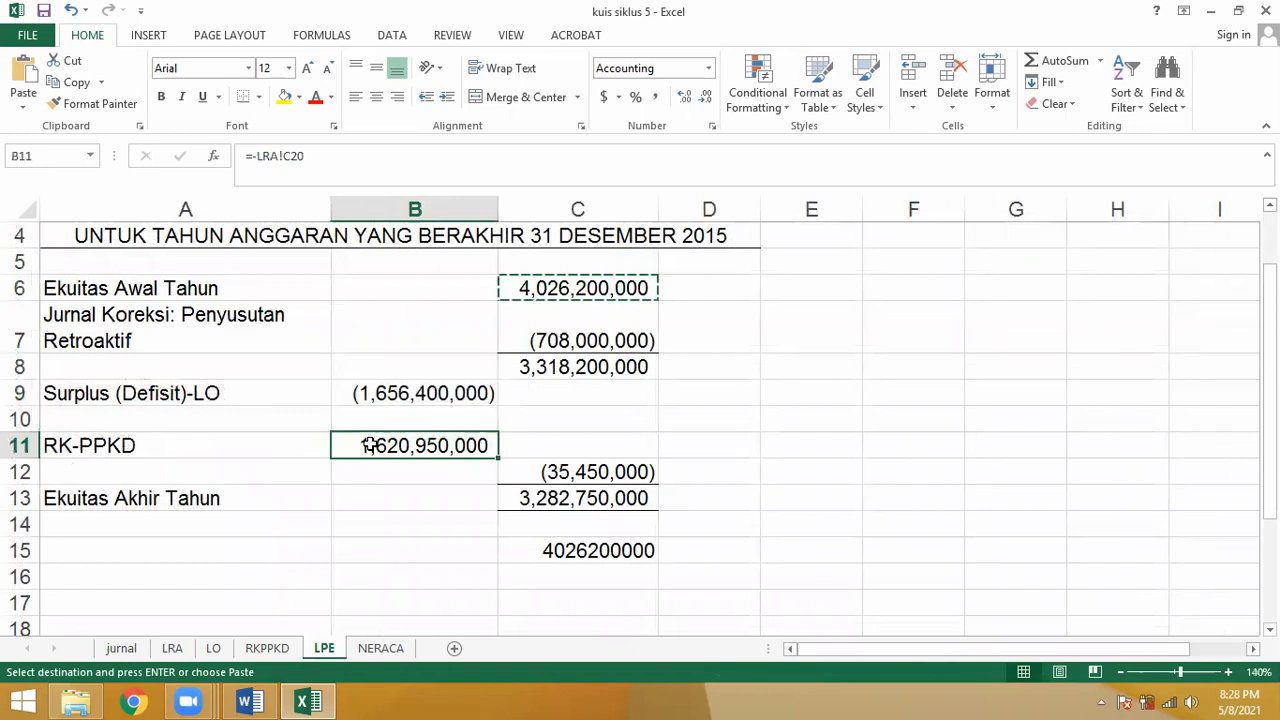
pyautogui.click(267, 648)
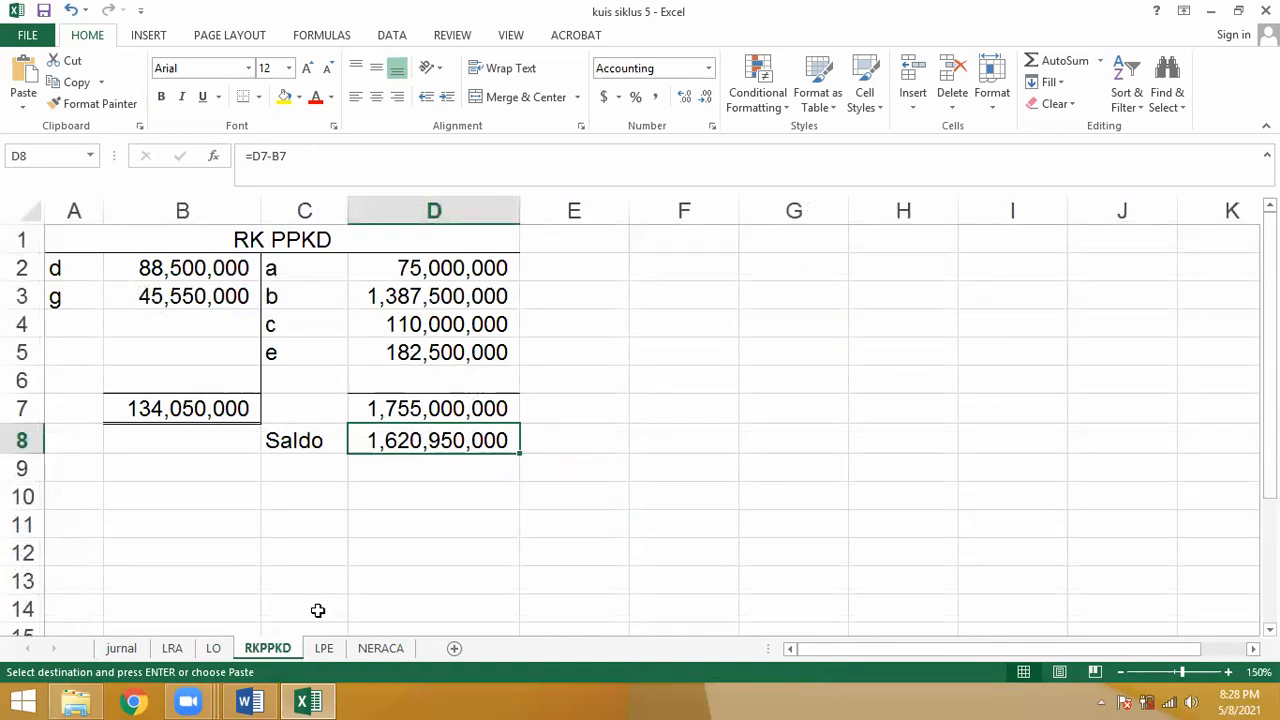
pyautogui.click(324, 648)
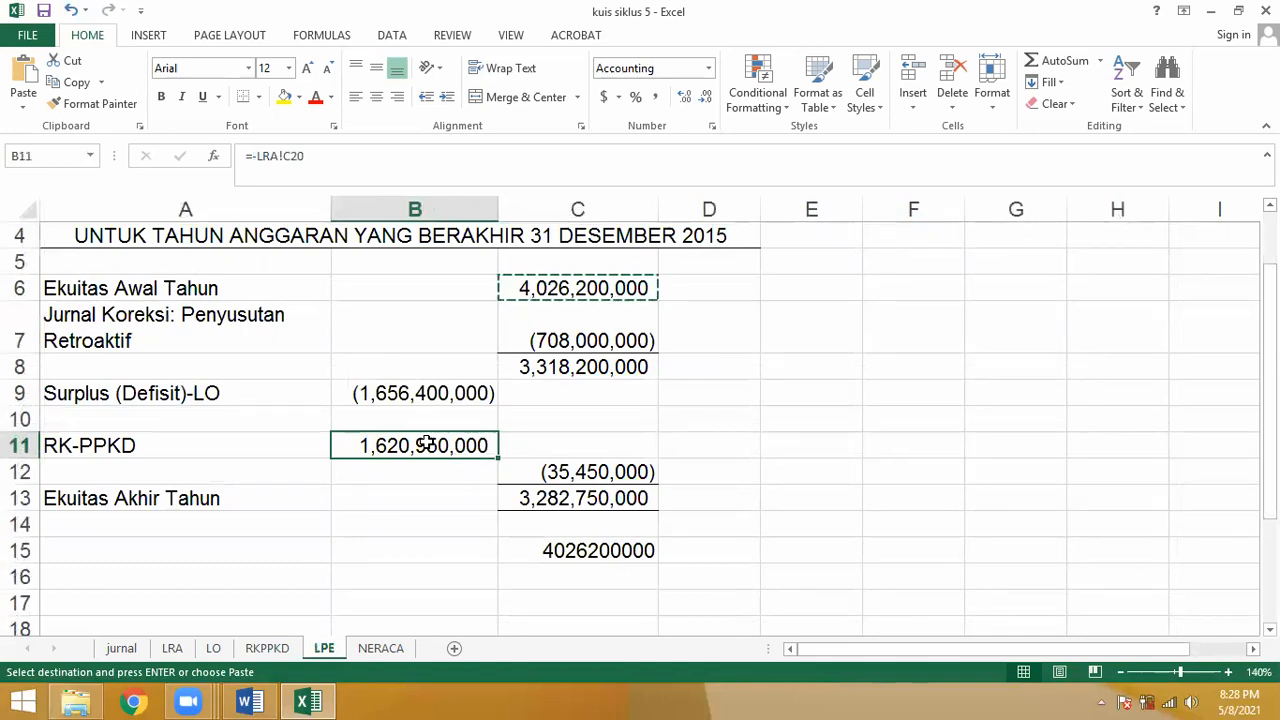
pyautogui.click(267, 648)
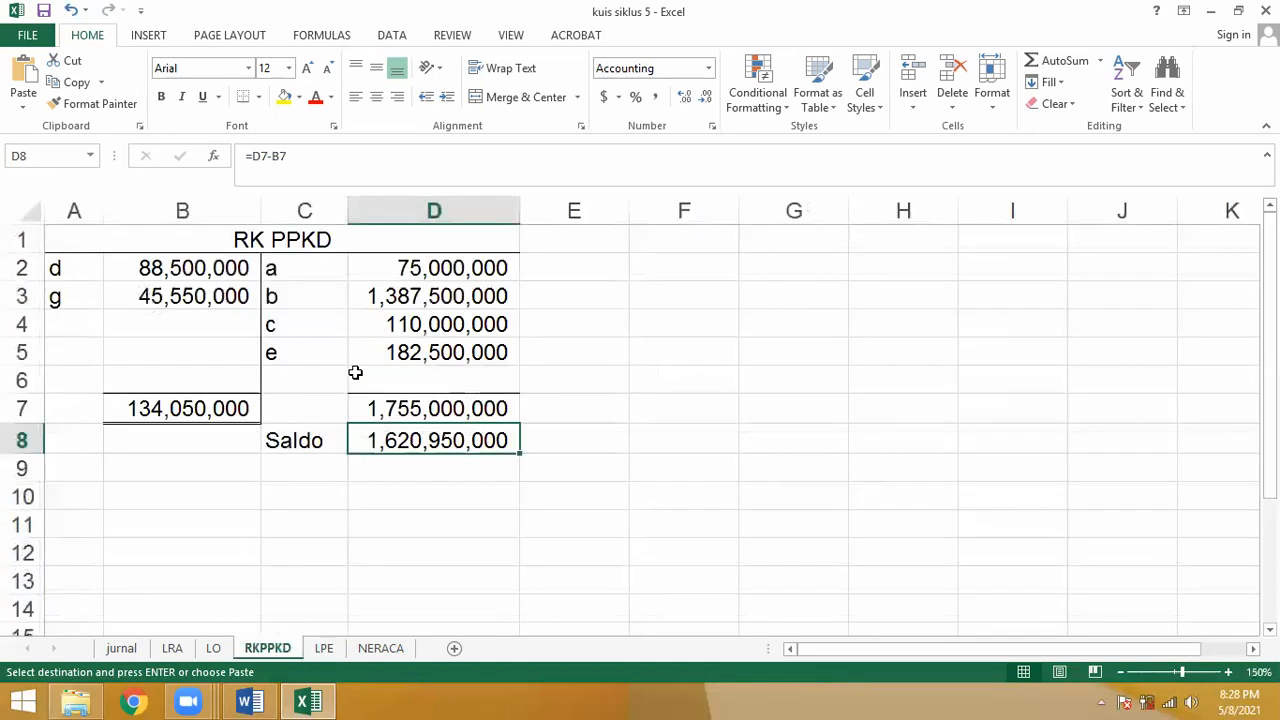
pyautogui.click(188, 408)
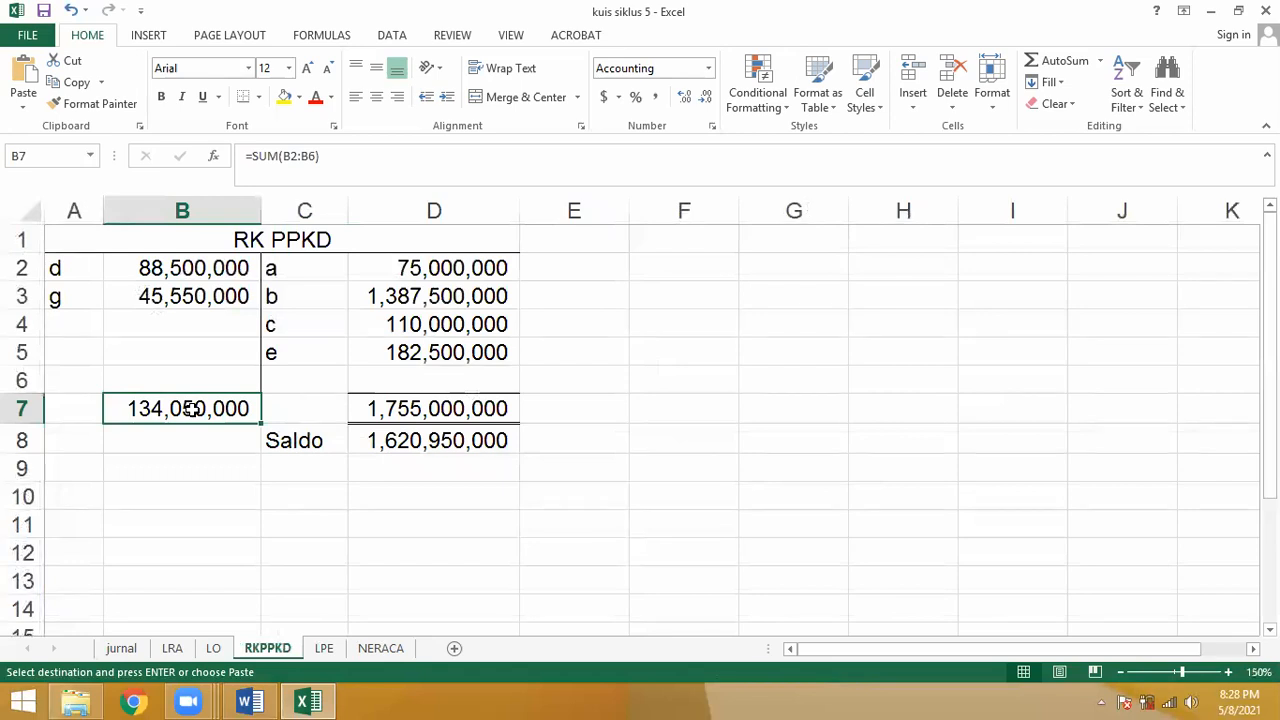
pyautogui.click(324, 650)
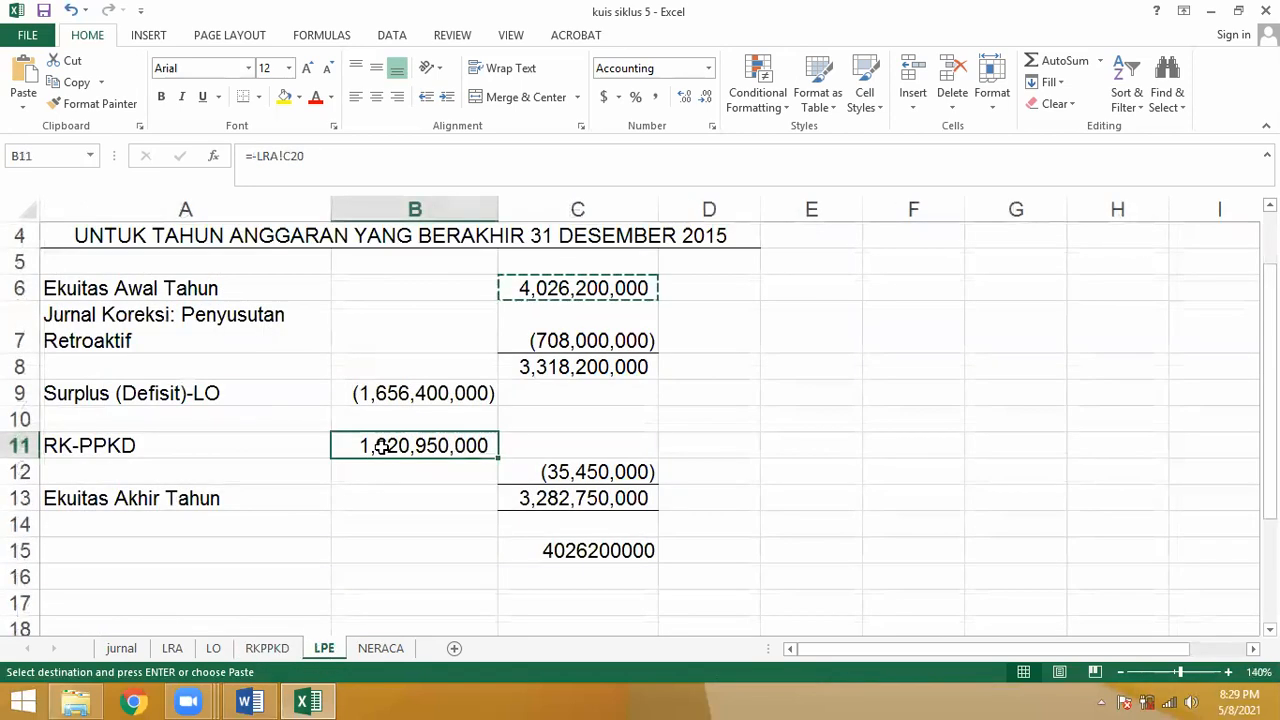
# Step: Check the subtotal in C12 of the LPE sheet against the Surplus (Defisit)-LO and RK-PPKD amounts in B9:B11
pyautogui.click(420, 508)
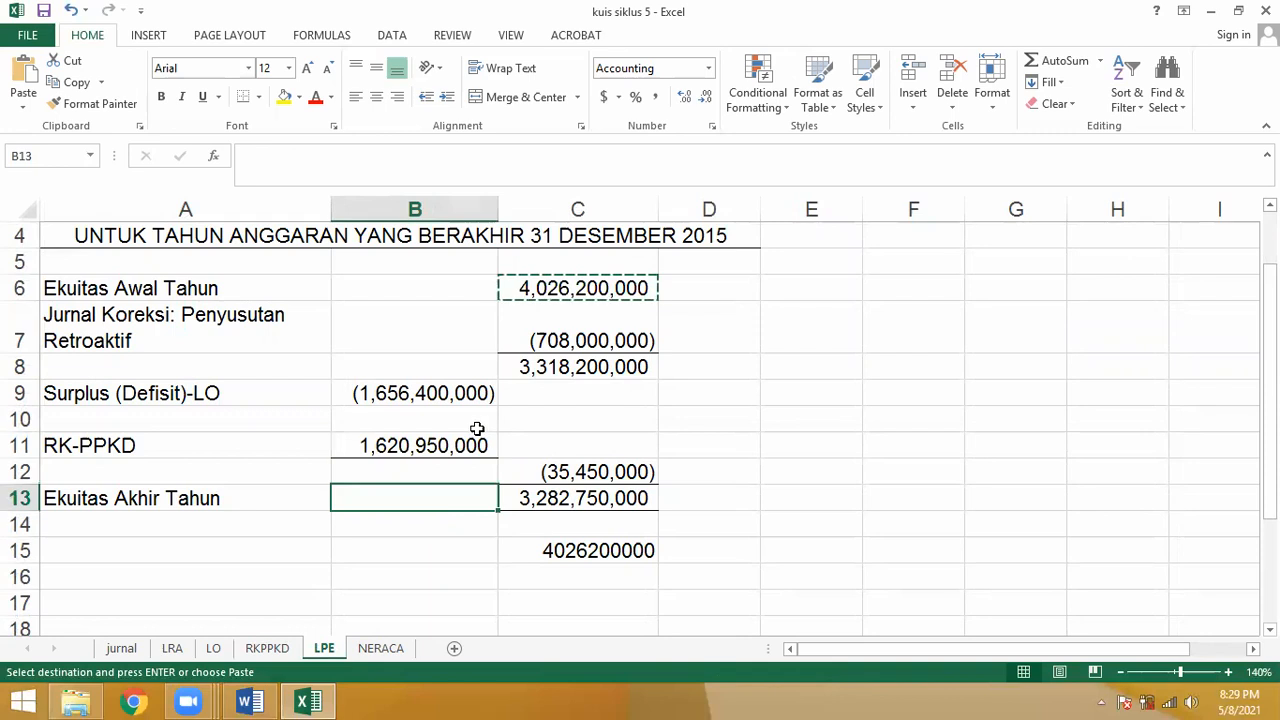
pyautogui.click(549, 472)
pyautogui.moveTo(428, 392); pyautogui.dragTo(468, 446)
pyautogui.click(545, 471)
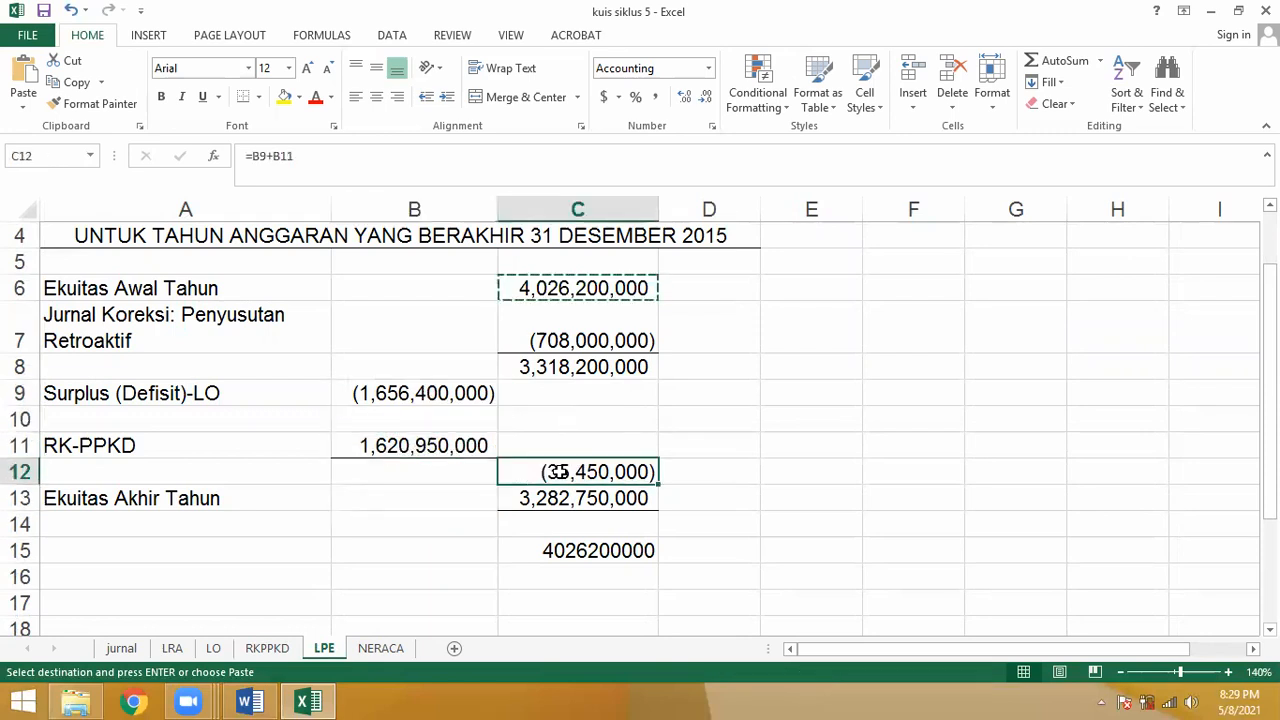
pyautogui.moveTo(449, 391); pyautogui.dragTo(427, 447)
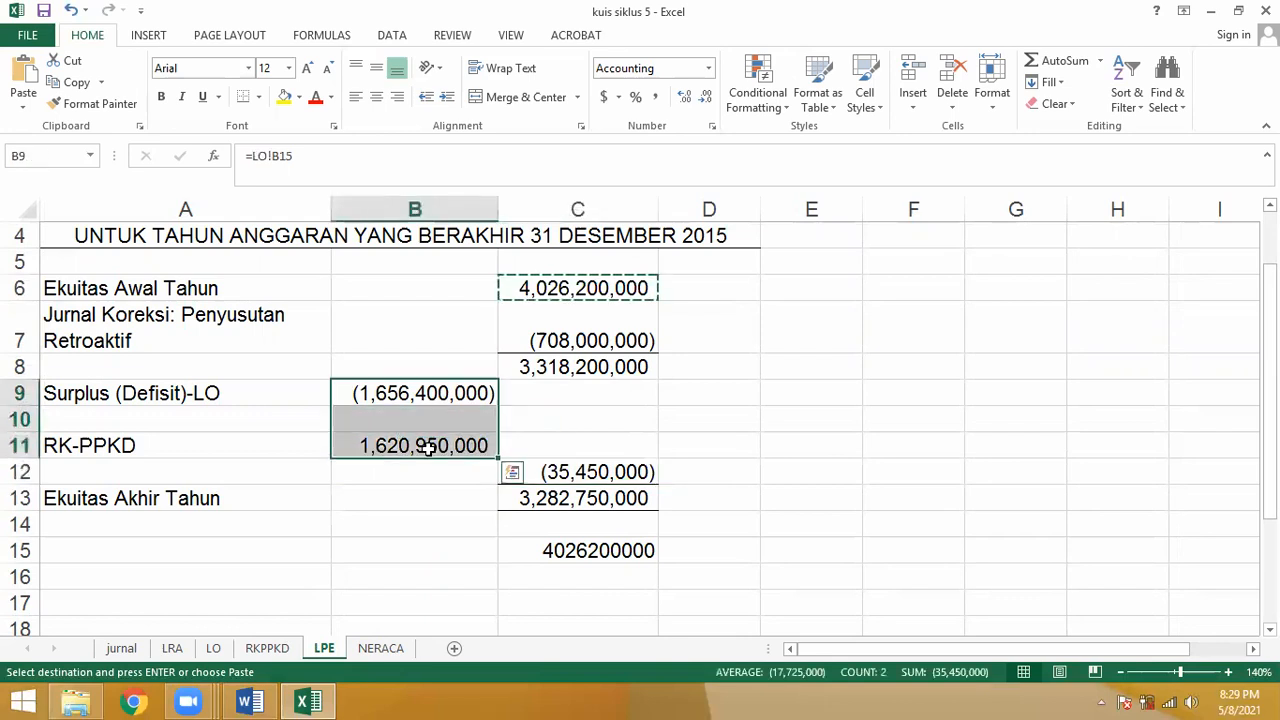
# Step: Delete the stray figure in C15 of the LPE sheet and clear the pending copy selection
pyautogui.click(598, 555)
pyautogui.press('Escape')
pyautogui.press('Delete')
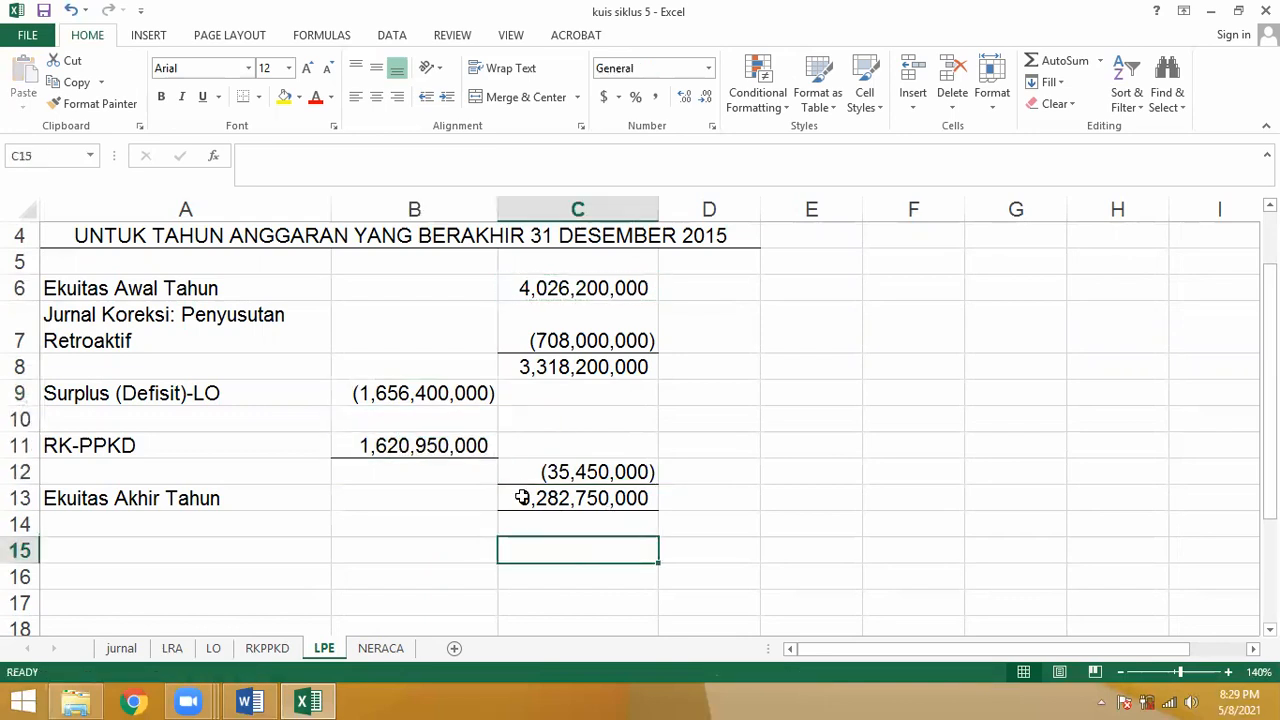
# Step: Review the LPE lines from Ekuitas Awal Tahun to Ekuitas Akhir Tahun, examining the formulas in C7, B9 and C13
pyautogui.click(520, 497)
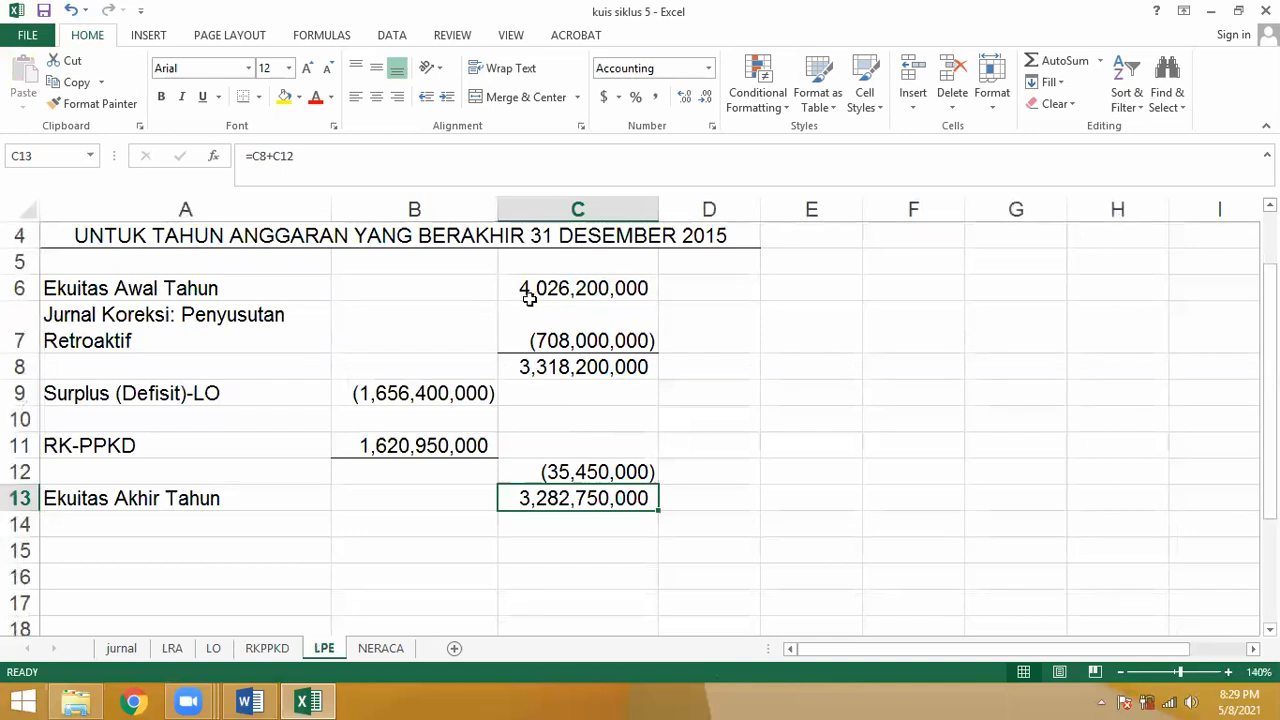
pyautogui.click(297, 300)
pyautogui.press('Down')
pyautogui.press('Down')
pyautogui.press('Down')
pyautogui.press('Down')
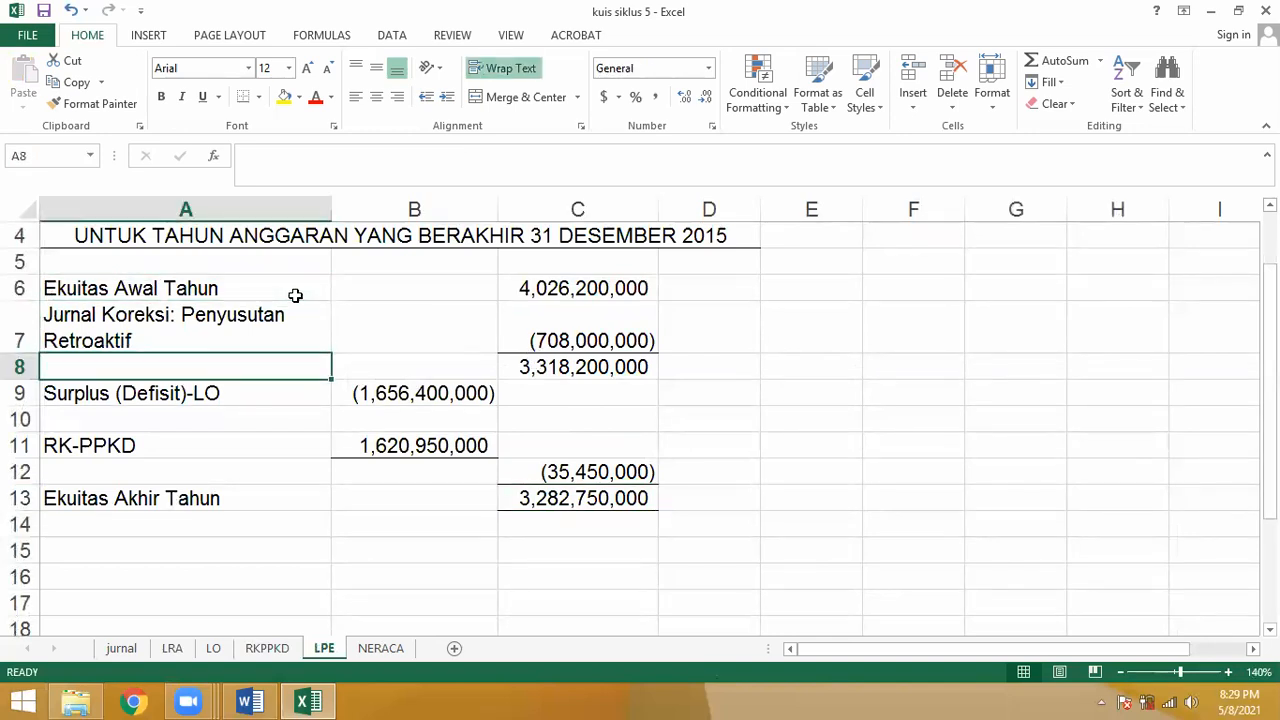
pyautogui.press('Down')
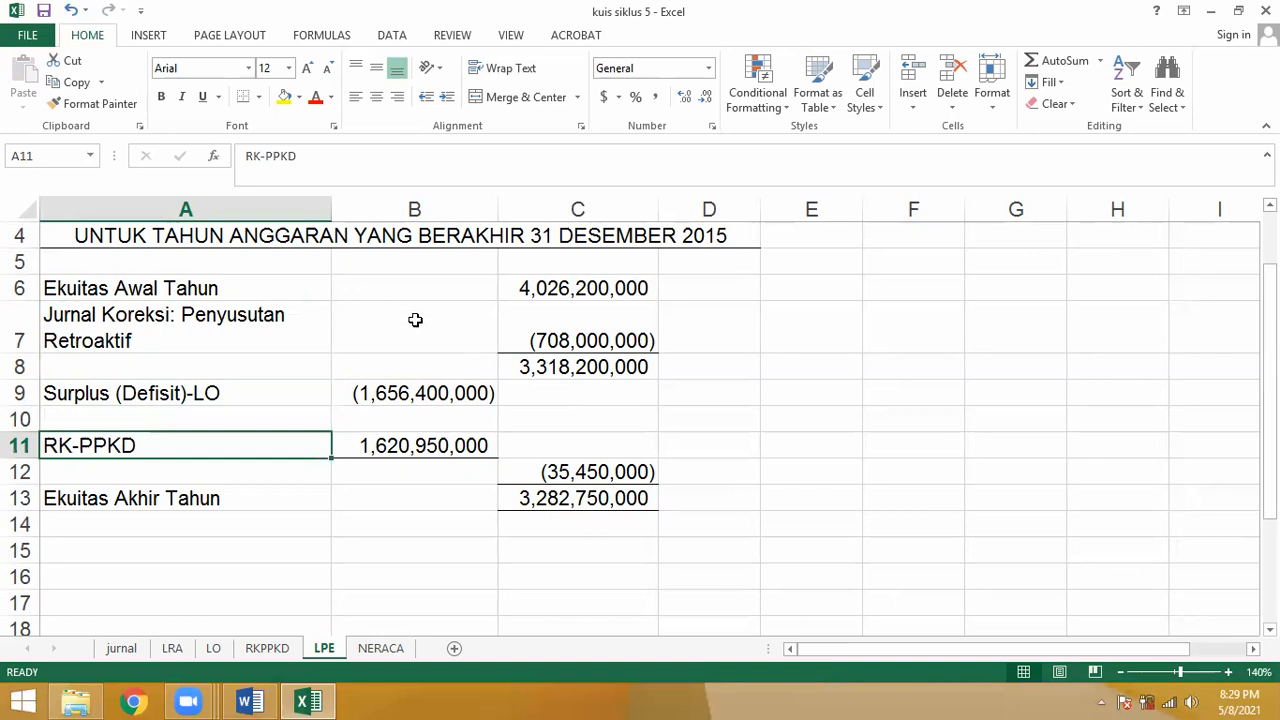
pyautogui.click(559, 340)
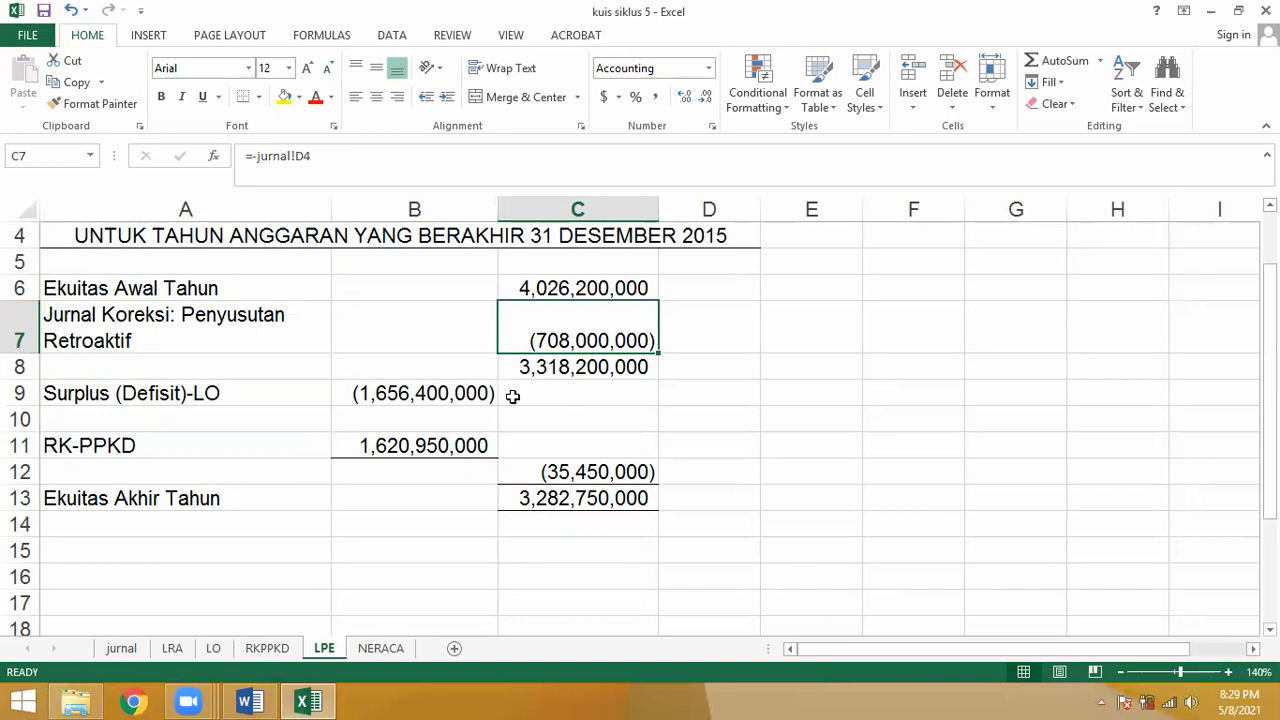
pyautogui.click(467, 388)
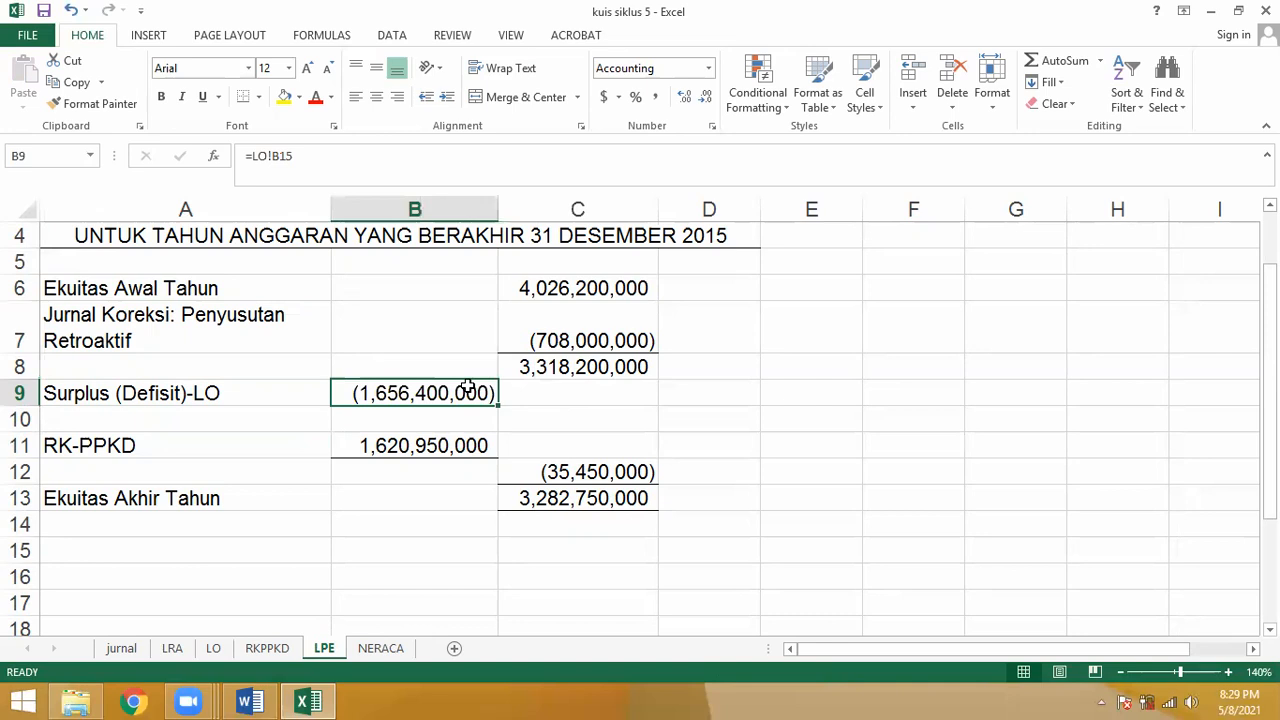
pyautogui.click(538, 500)
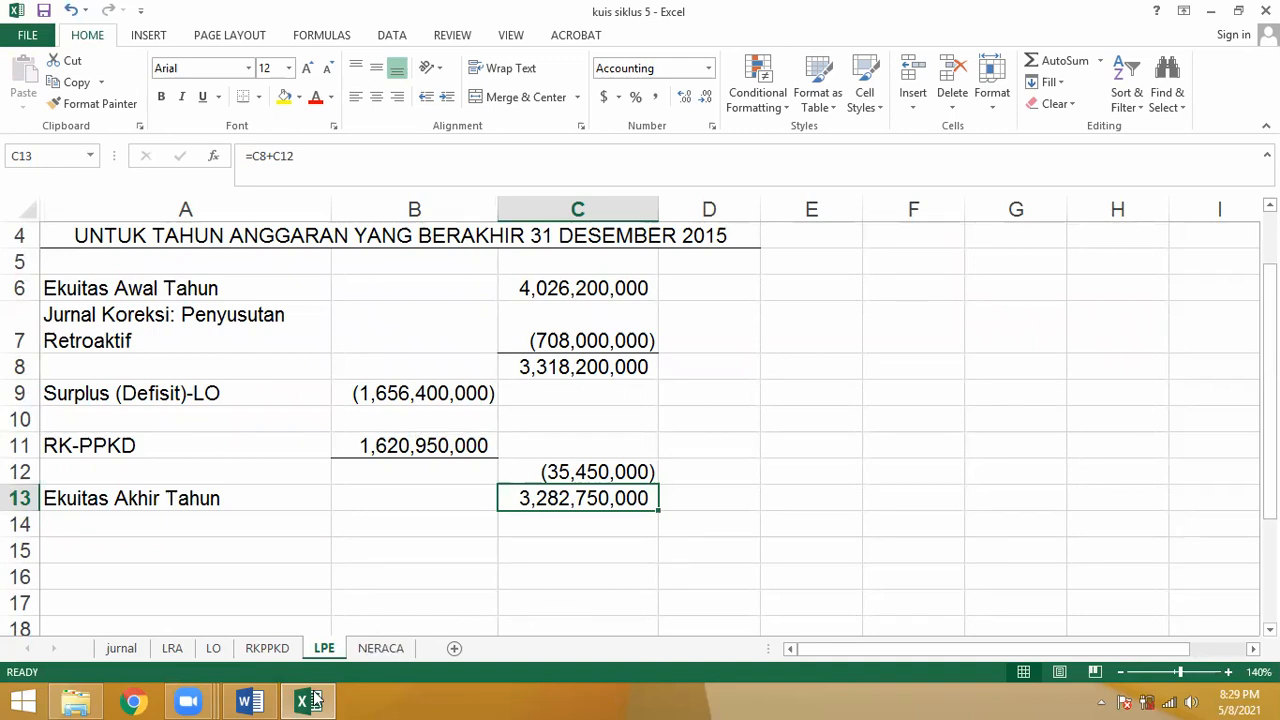
# Step: Show the NERACA sheet at 110% zoom and examine its assets, liabilities and equity down to the totals in row 19
pyautogui.click(382, 652)
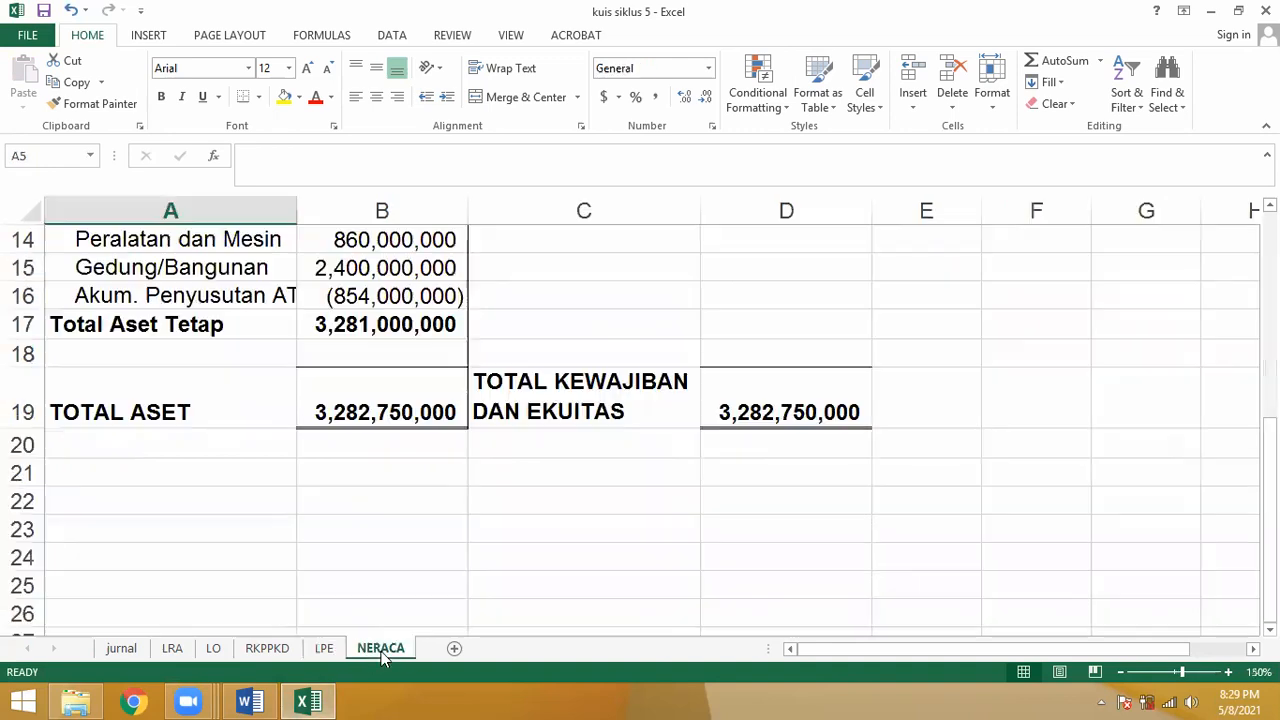
pyautogui.click(410, 267)
pyautogui.press('Up')
pyautogui.hotkey('ctrl', 'Home')
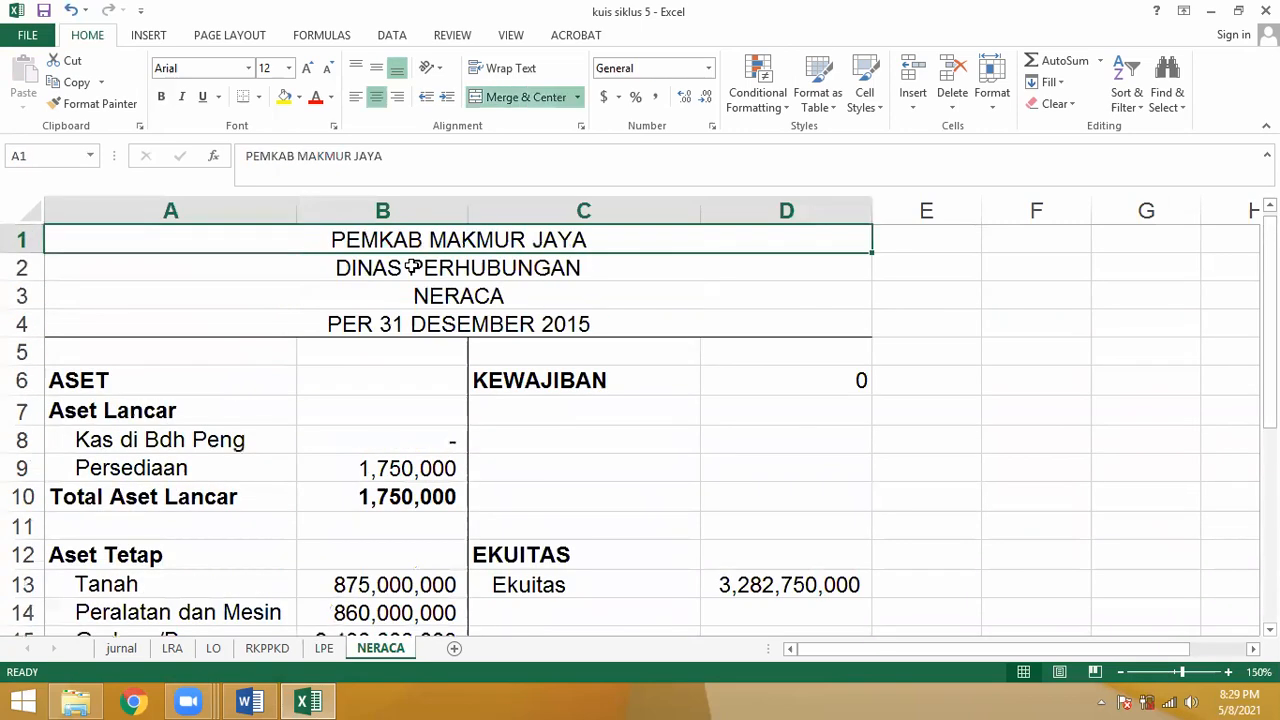
pyautogui.click(1120, 672)
pyautogui.click(1120, 672)
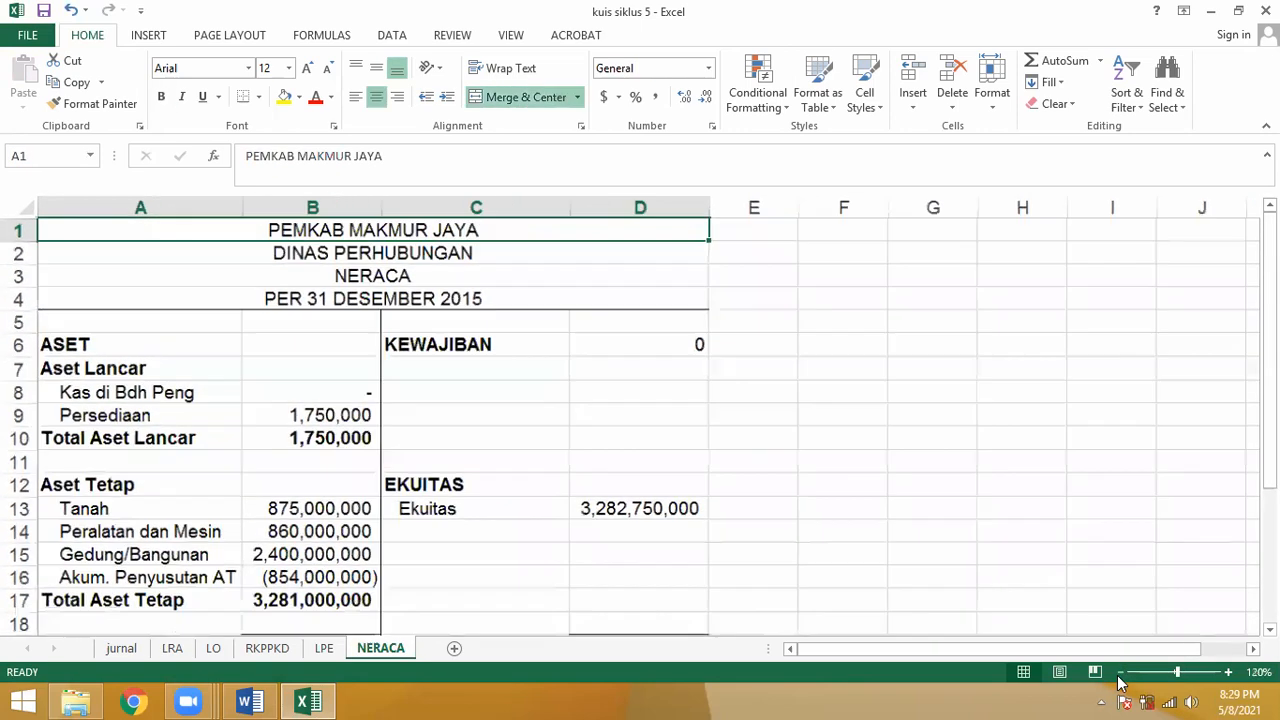
pyautogui.click(1120, 672)
pyautogui.click(1120, 672)
pyautogui.moveTo(1268, 358); pyautogui.dragTo(1268, 358)
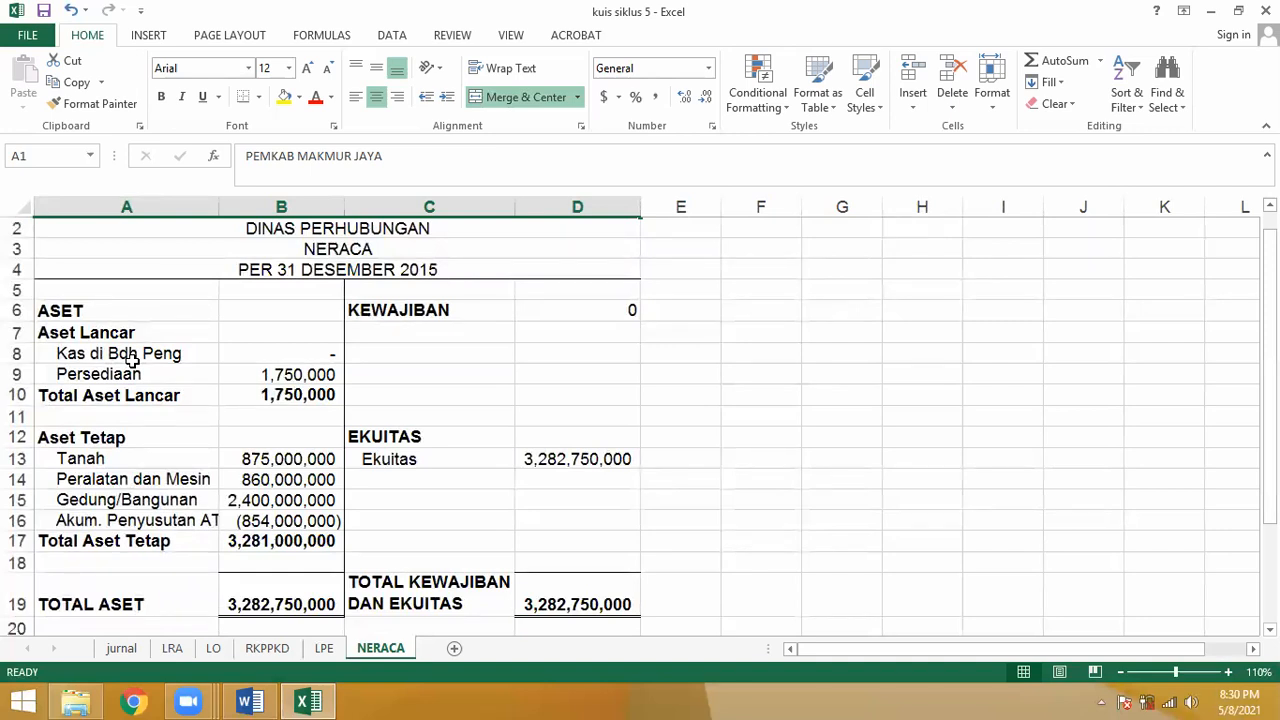
# Step: Compare Kas di Bendahara Pengeluaran in journal entry b on the jurnal sheet with Kas di Bdh Peng on the NERACA sheet
pyautogui.click(121, 648)
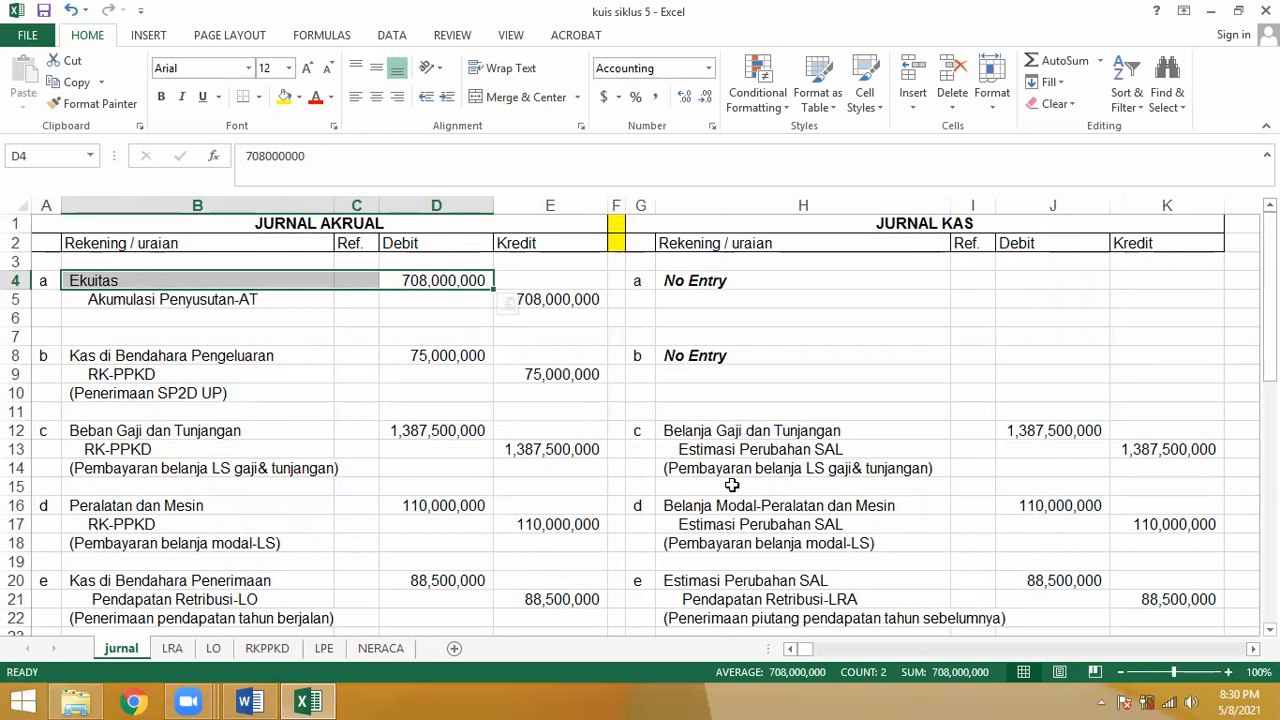
pyautogui.click(370, 648)
pyautogui.click(123, 648)
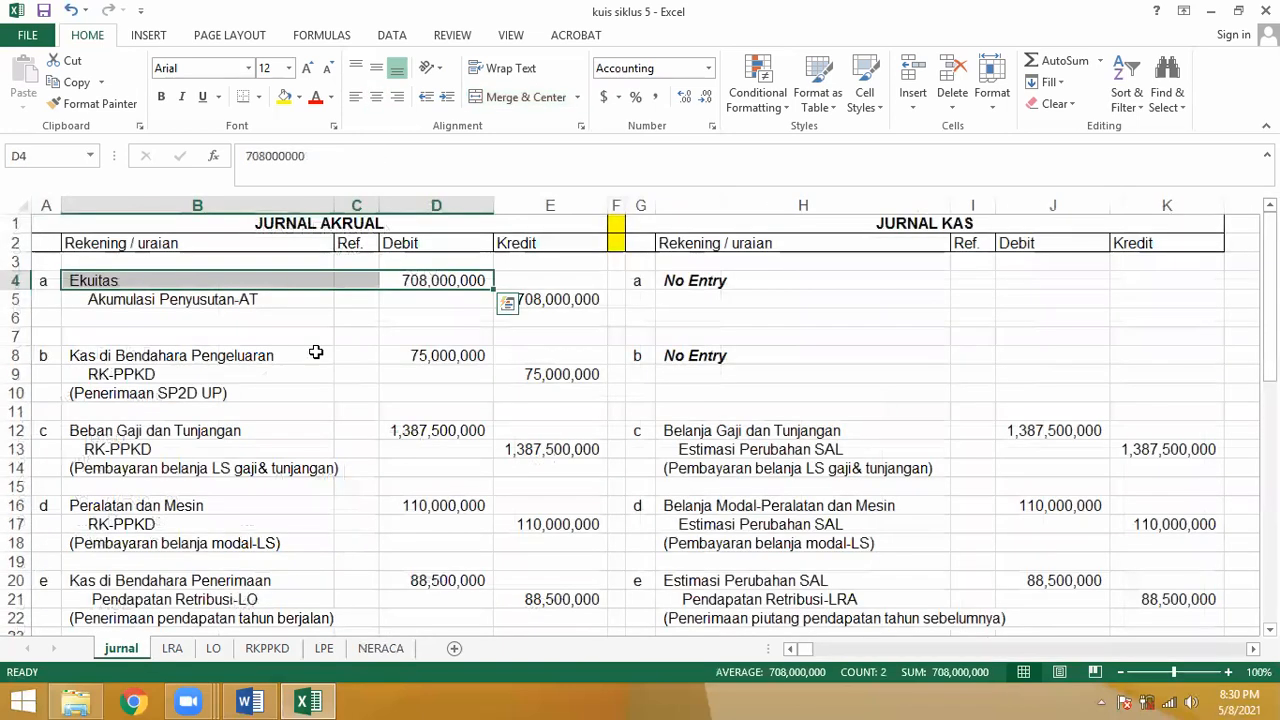
pyautogui.click(316, 352)
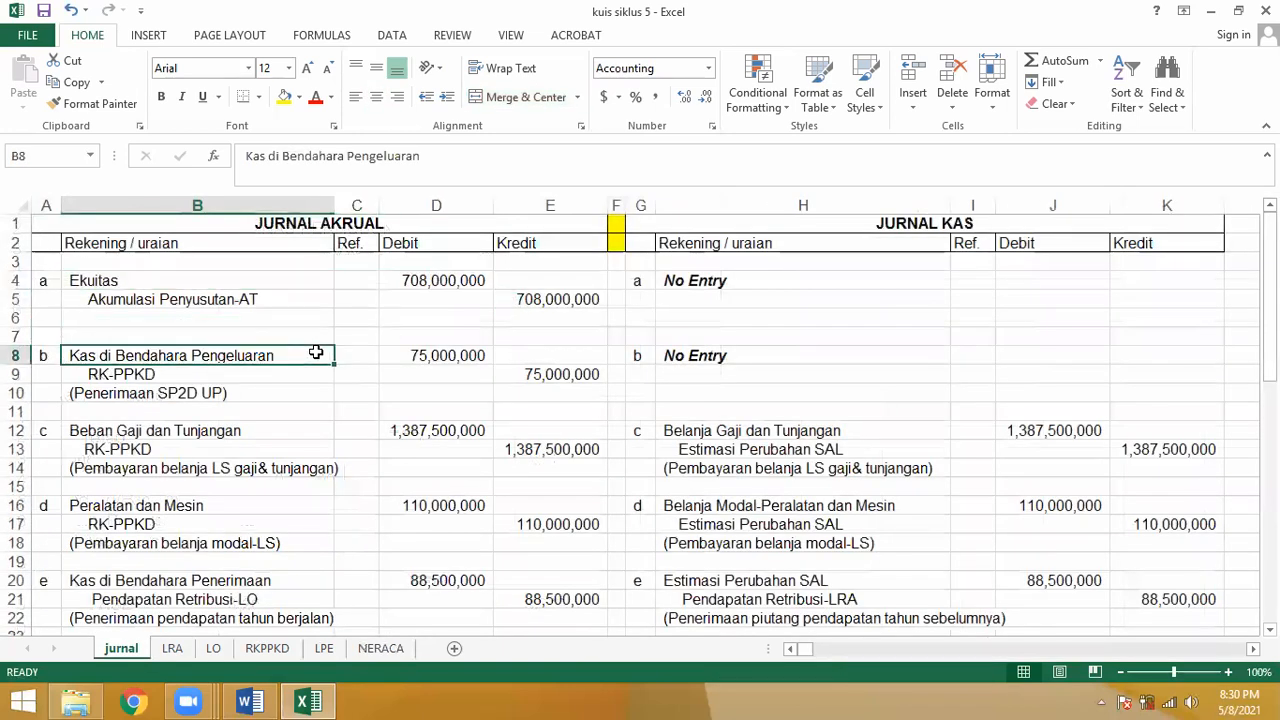
pyautogui.click(372, 648)
pyautogui.click(168, 355)
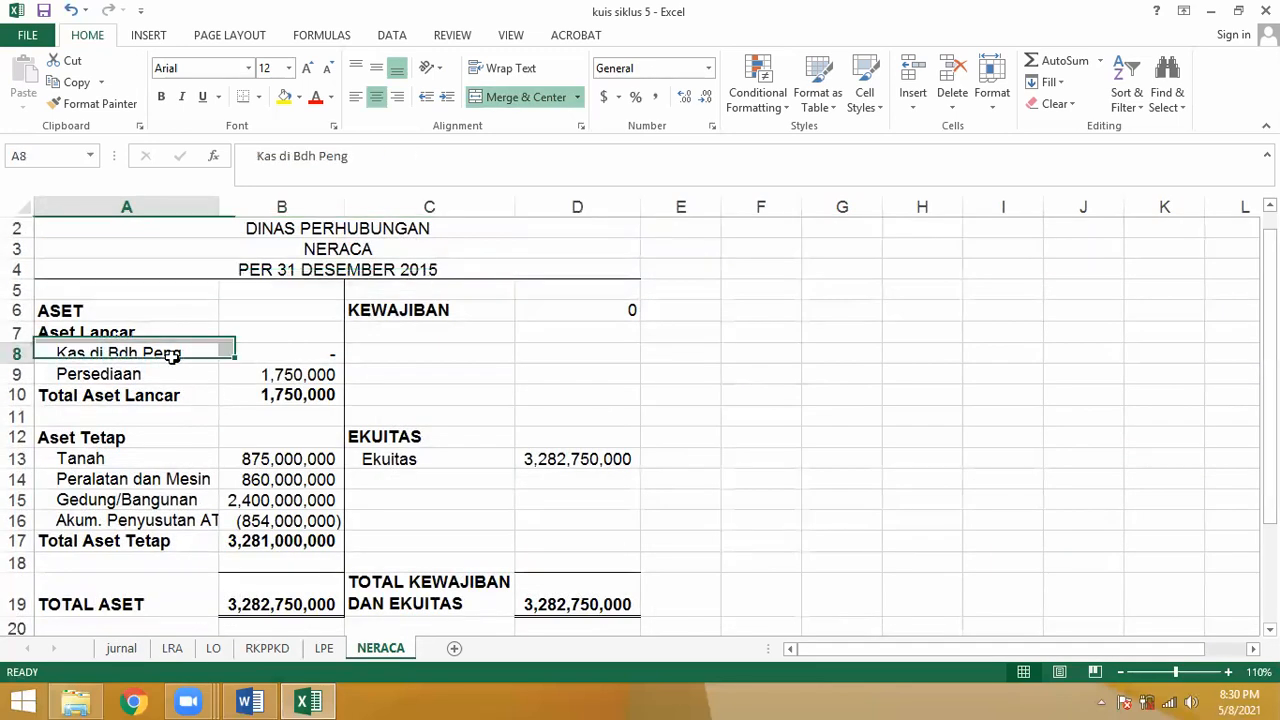
# Step: Look over the jurnal entries down to entry i and check the opening Neraca Saldo in the Word document for a cash balance
pyautogui.click(123, 650)
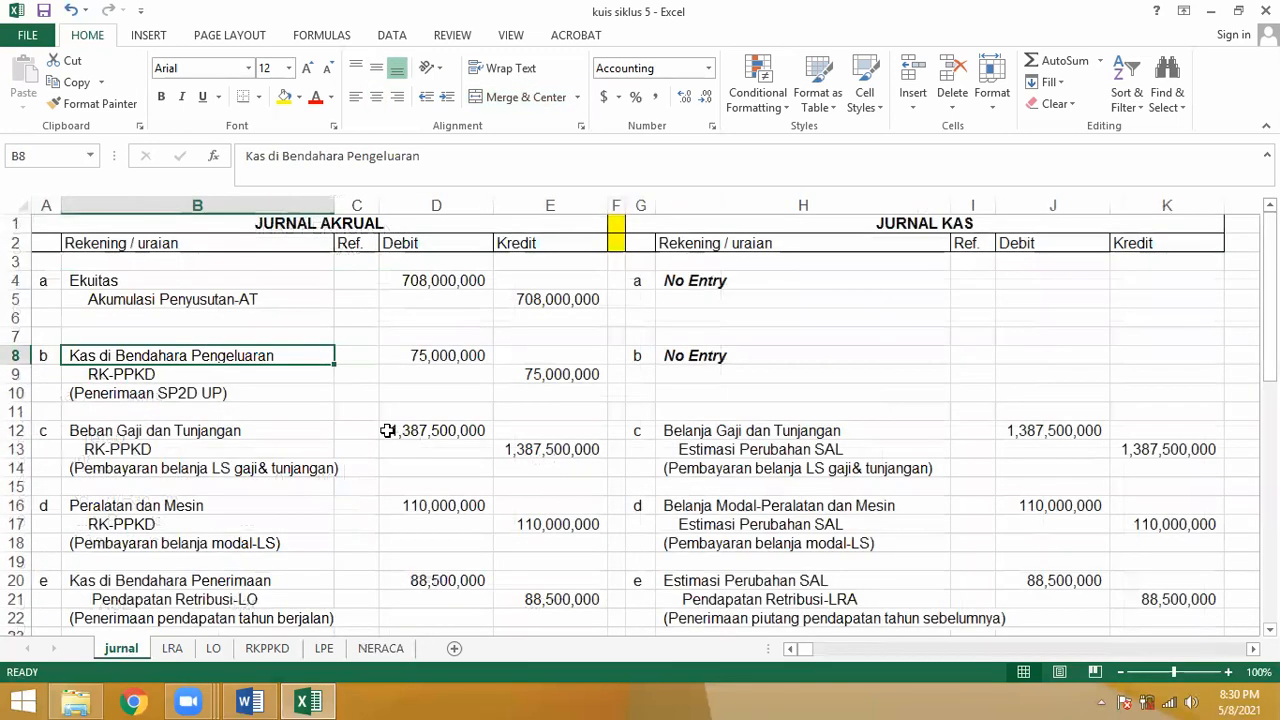
pyautogui.click(387, 431)
pyautogui.press('pagedown')
pyautogui.scroll(-1, 387, 431)
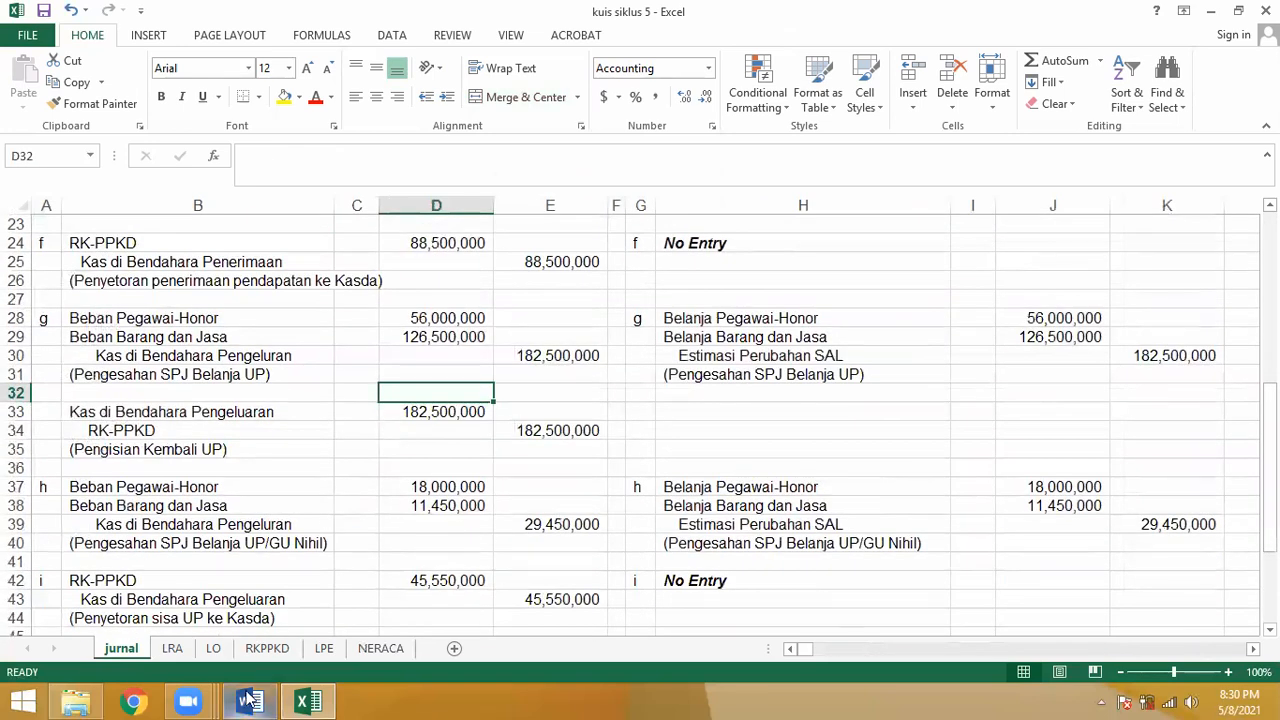
pyautogui.click(249, 701)
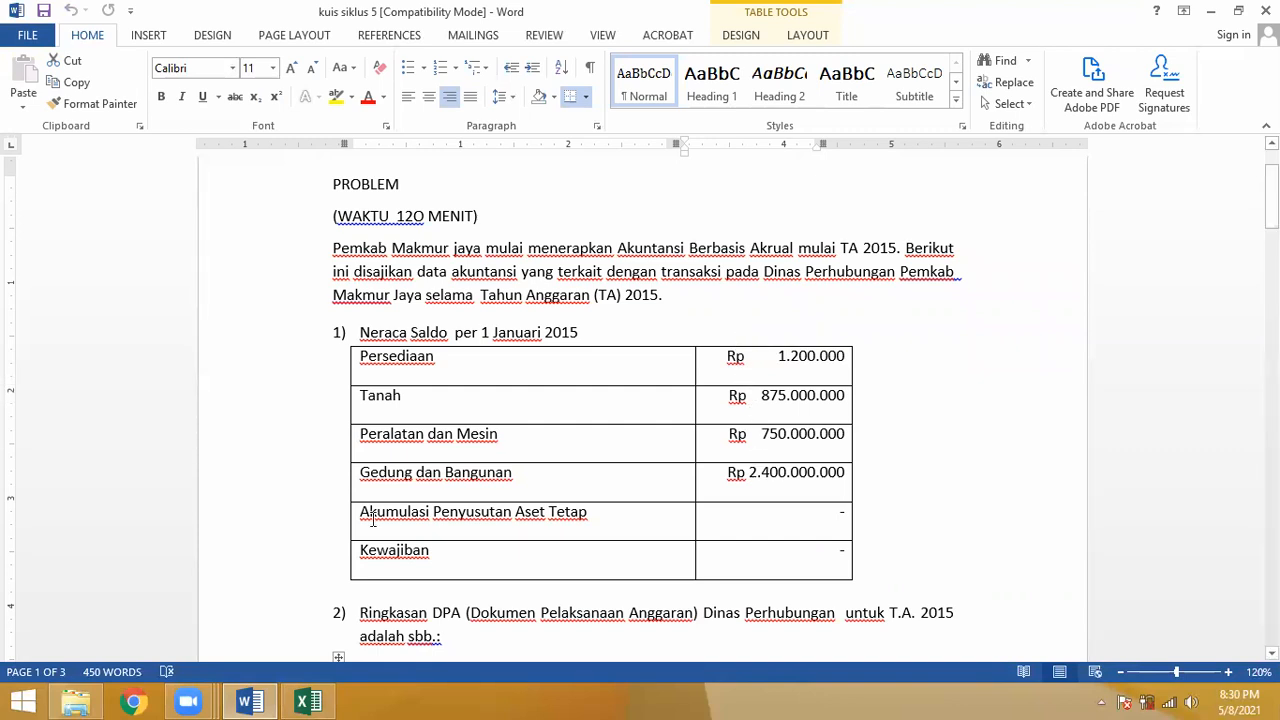
pyautogui.click(307, 701)
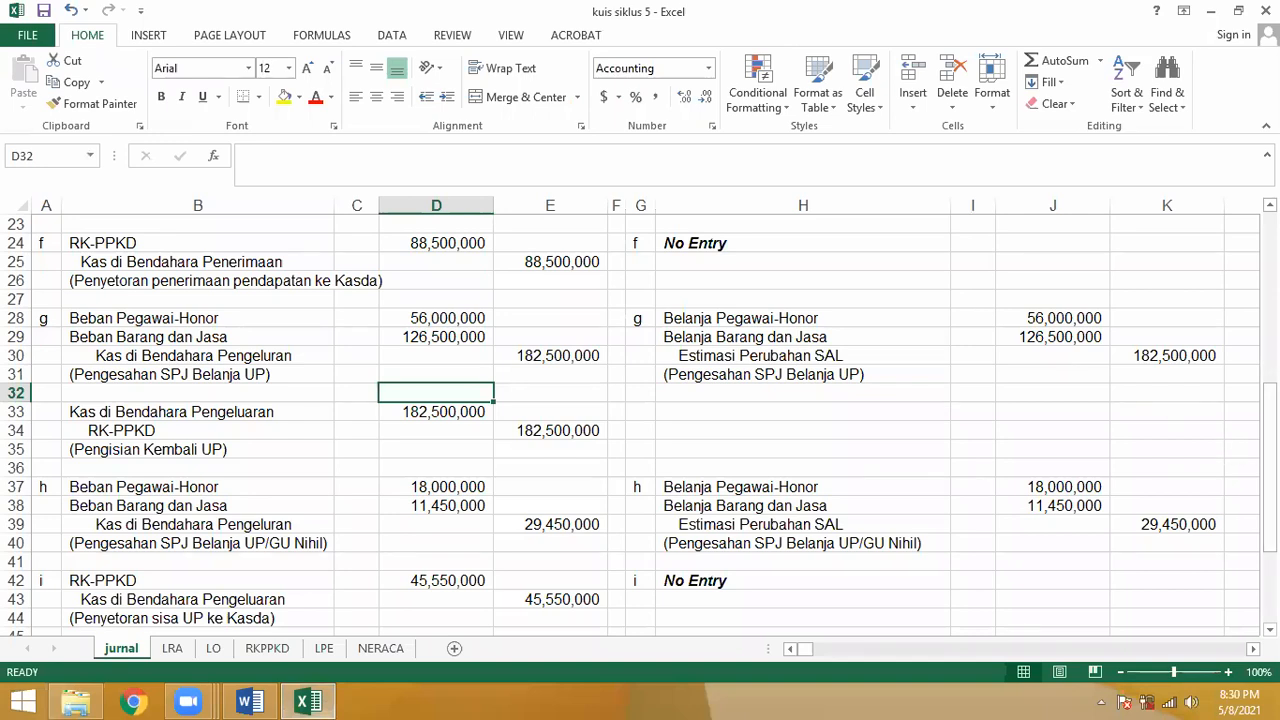
# Step: Trace Kas di Bendahara Pengeluaran on the jurnal sheet from entry b to the UP expenditure and refill in entry g, examining D33 and E30
pyautogui.scroll(7, 1269, 460)
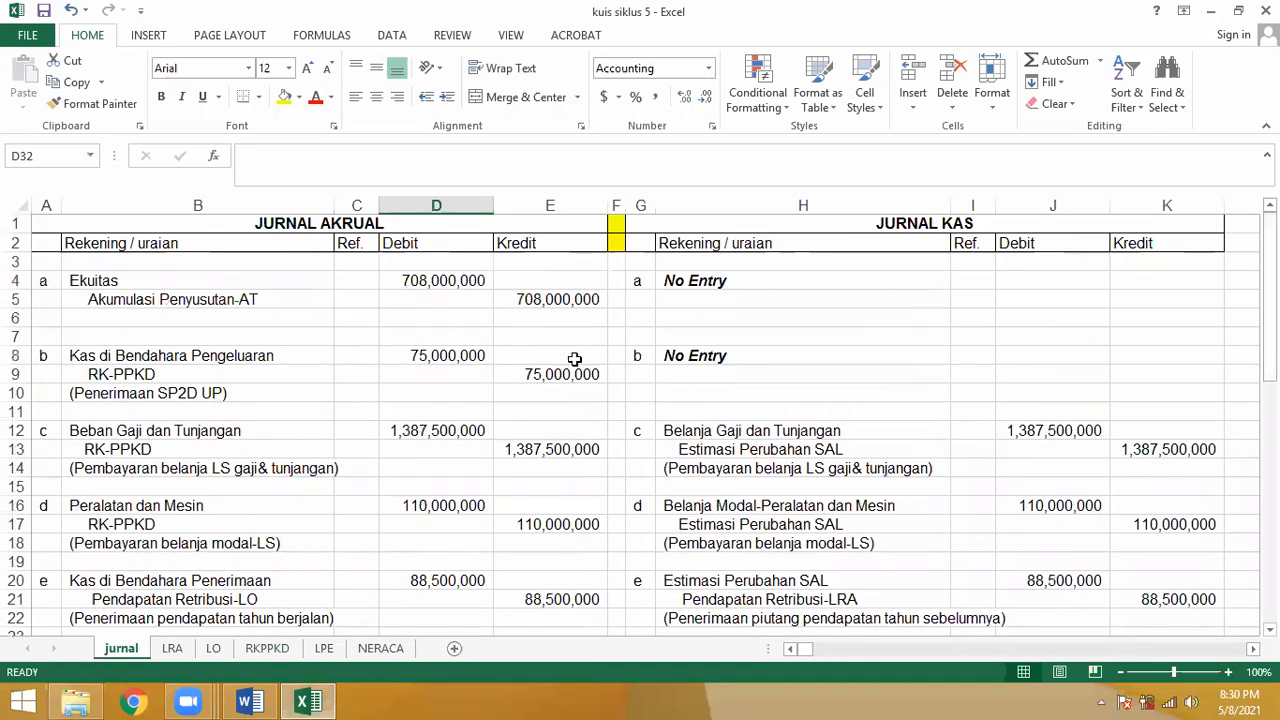
pyautogui.click(284, 353)
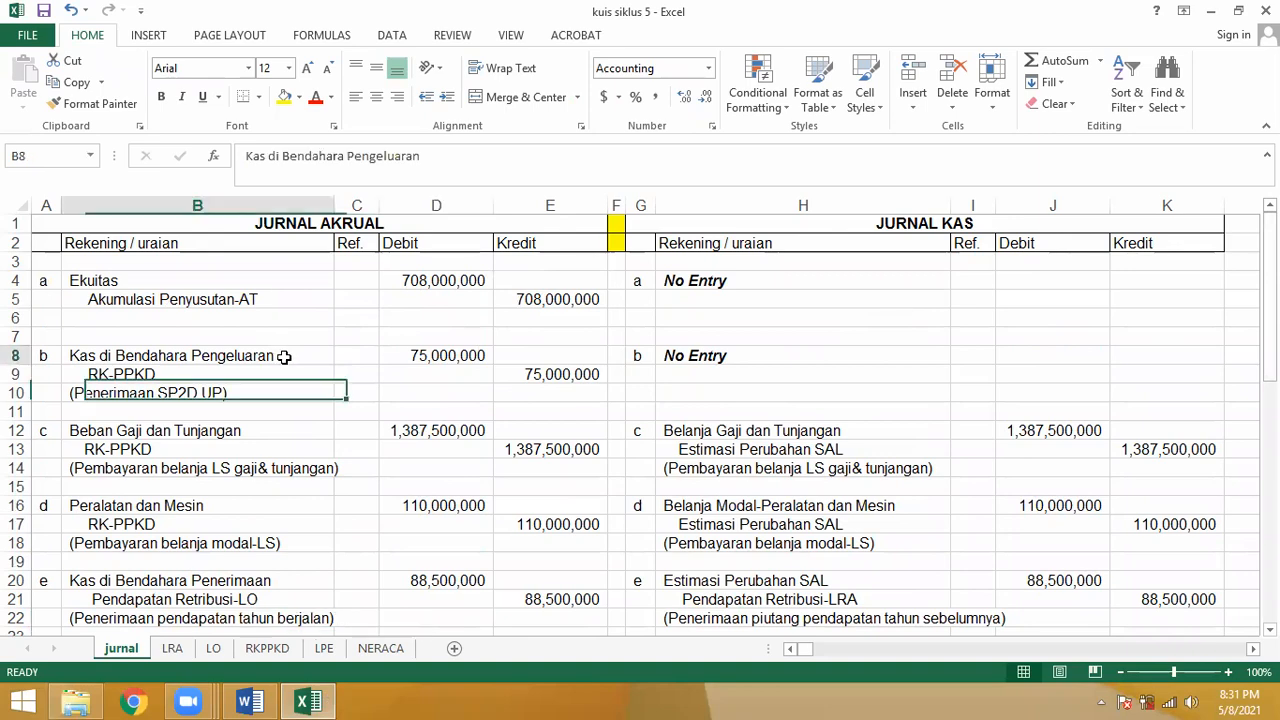
pyautogui.click(400, 357)
pyautogui.press('Down')
pyautogui.press('Down')
pyautogui.press('Down')
pyautogui.press('Down')
pyautogui.press('Down')
pyautogui.press('Down')
pyautogui.press('Down')
pyautogui.press('Down')
pyautogui.press('Down')
pyautogui.press('Down')
pyautogui.press('Down')
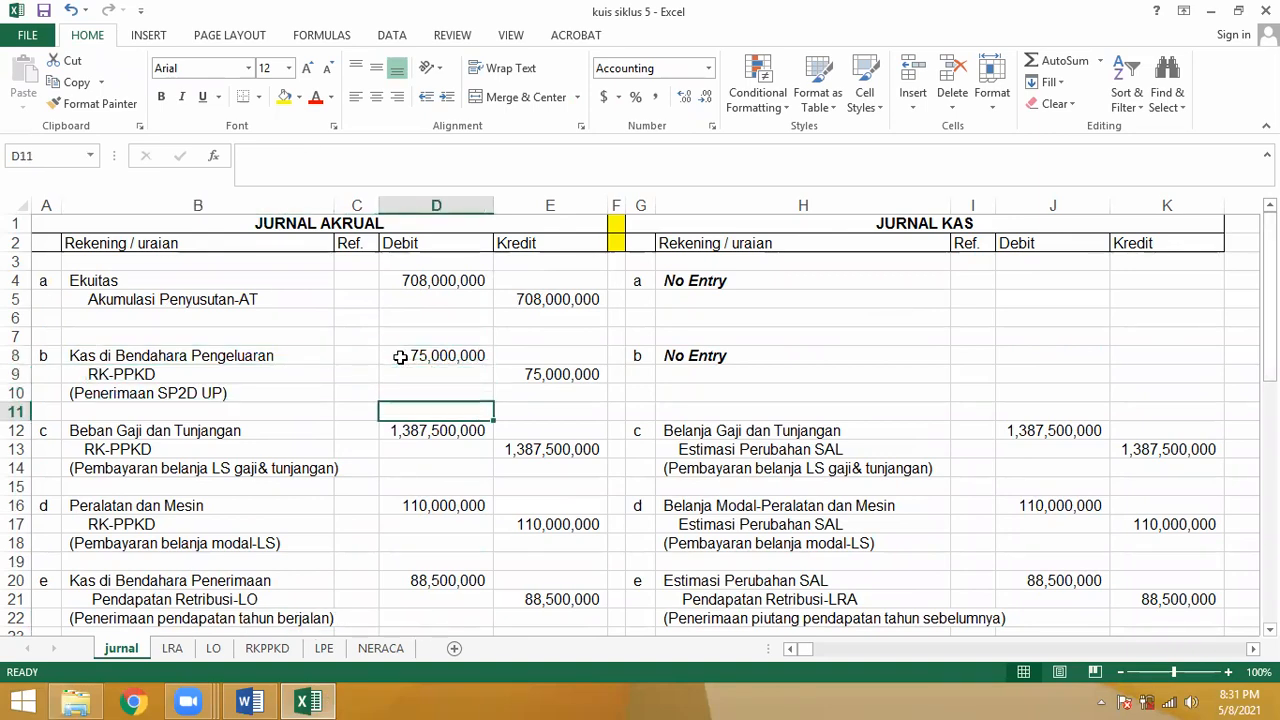
pyautogui.press('Down')
pyautogui.press('Down')
pyautogui.press('Down')
pyautogui.press('Down')
pyautogui.press('Down')
pyautogui.press('Down')
pyautogui.press('Down')
pyautogui.press('Down')
pyautogui.press('Down')
pyautogui.press('Down')
pyautogui.press('Down')
pyautogui.press('Down')
pyautogui.press('Down')
pyautogui.press('Down')
pyautogui.press('Down')
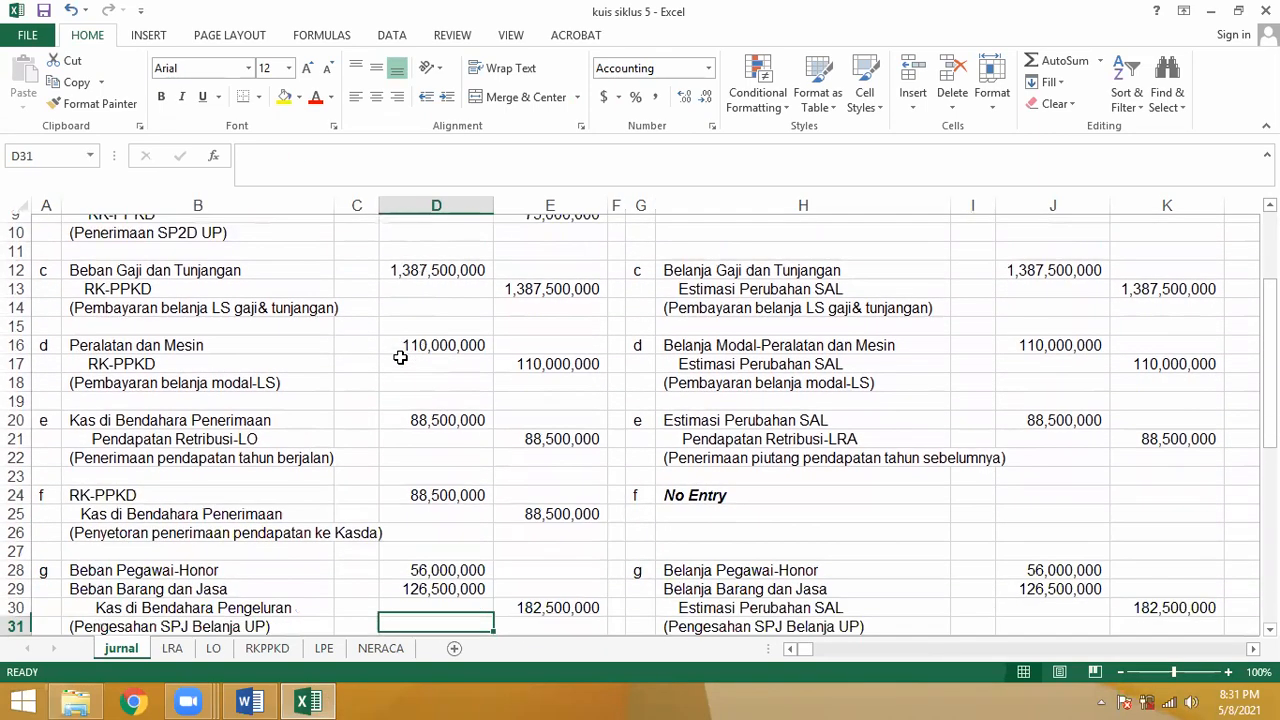
pyautogui.press('Down')
pyautogui.press('Down')
pyautogui.press('Down')
pyautogui.press('Down')
pyautogui.press('Down')
pyautogui.press('Down')
pyautogui.press('Down')
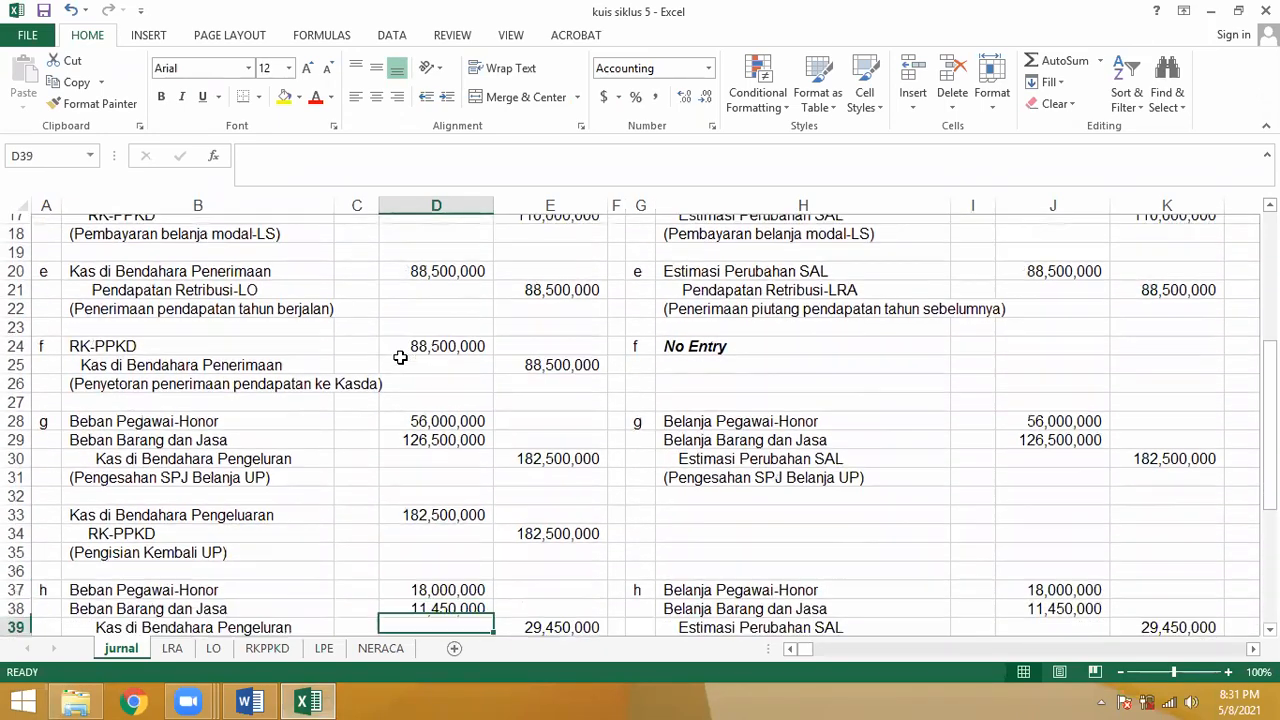
pyautogui.press('Down')
pyautogui.press('Down')
pyautogui.press('Down')
pyautogui.click(447, 413)
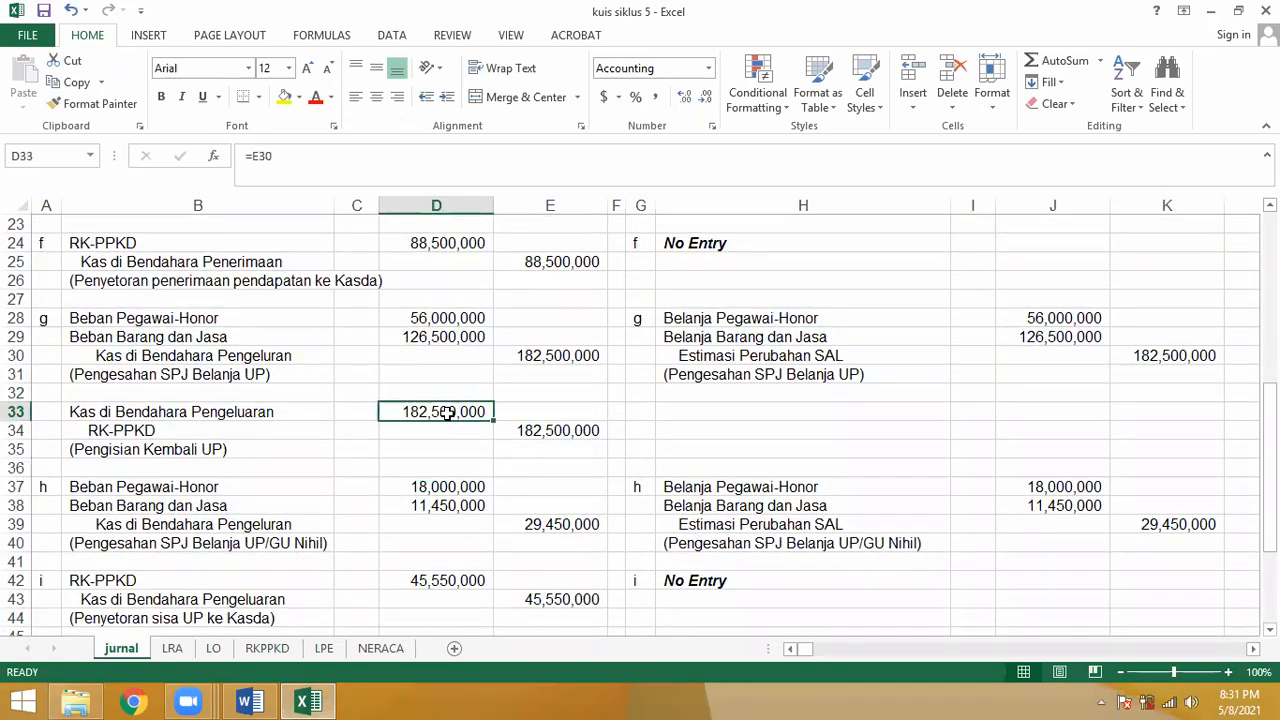
pyautogui.click(552, 355)
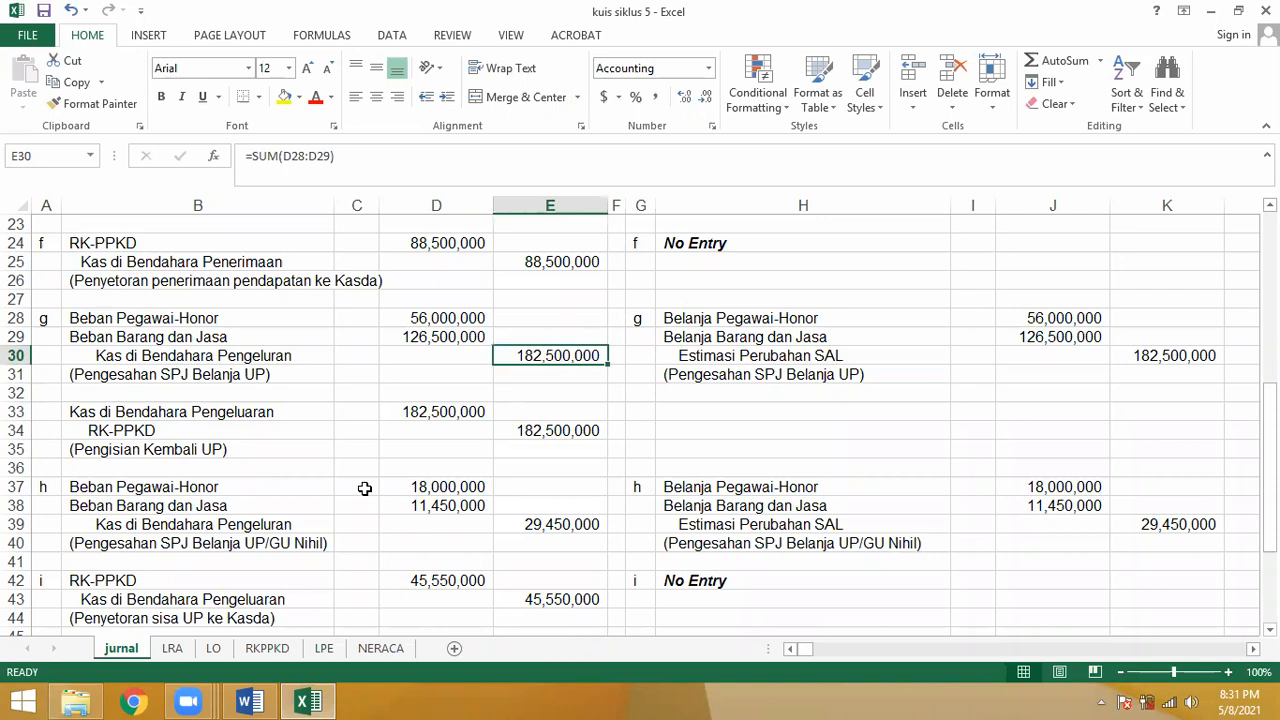
# Step: Trace the credits to Kas di Bendahara Pengeluaran in journal entries h and i, examining the formulas in E39 and E43
pyautogui.press('Down')
pyautogui.press('Down')
pyautogui.press('Down')
pyautogui.press('Down')
pyautogui.press('Down')
pyautogui.press('Down')
pyautogui.press('Down')
pyautogui.press('Down')
pyautogui.press('Down')
pyautogui.press('Down')
pyautogui.press('Down')
pyautogui.press('Down')
pyautogui.press('Down')
pyautogui.press('Down')
pyautogui.press('Down')
pyautogui.press('Down')
pyautogui.press('Down')
pyautogui.press('Down')
pyautogui.press('Down')
pyautogui.press('Down')
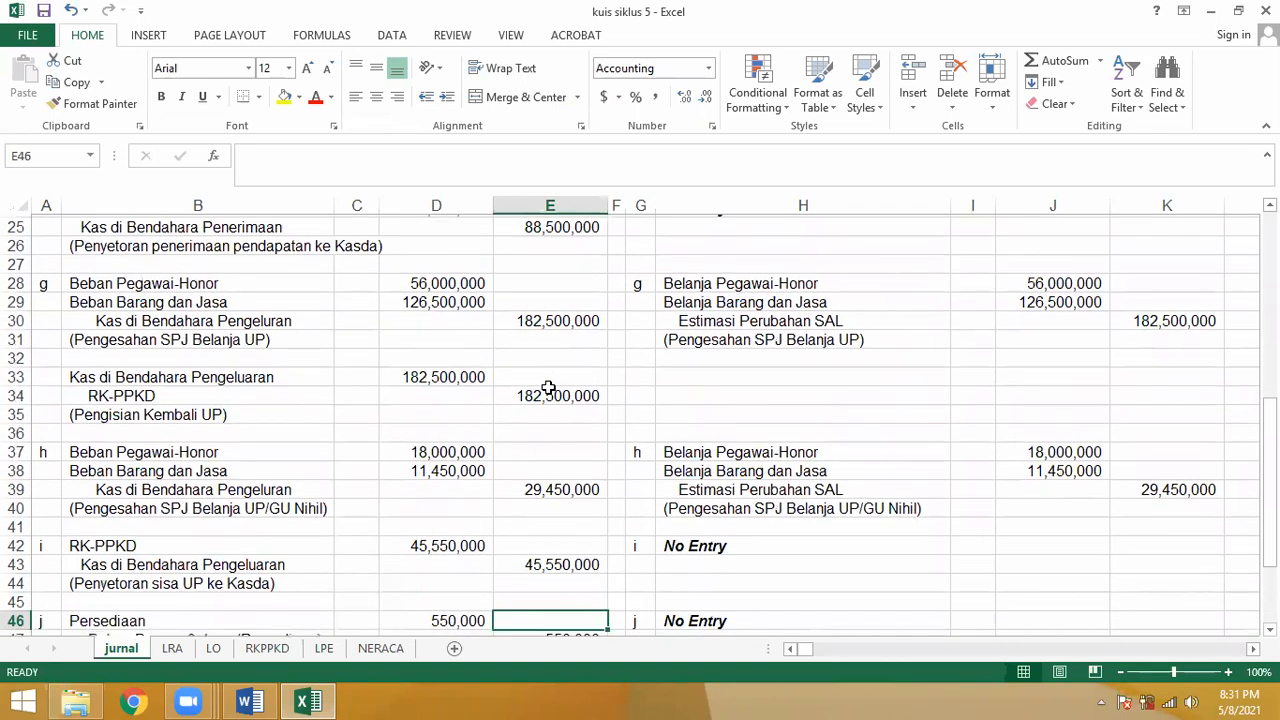
pyautogui.press('Down')
pyautogui.press('Down')
pyautogui.click(540, 450)
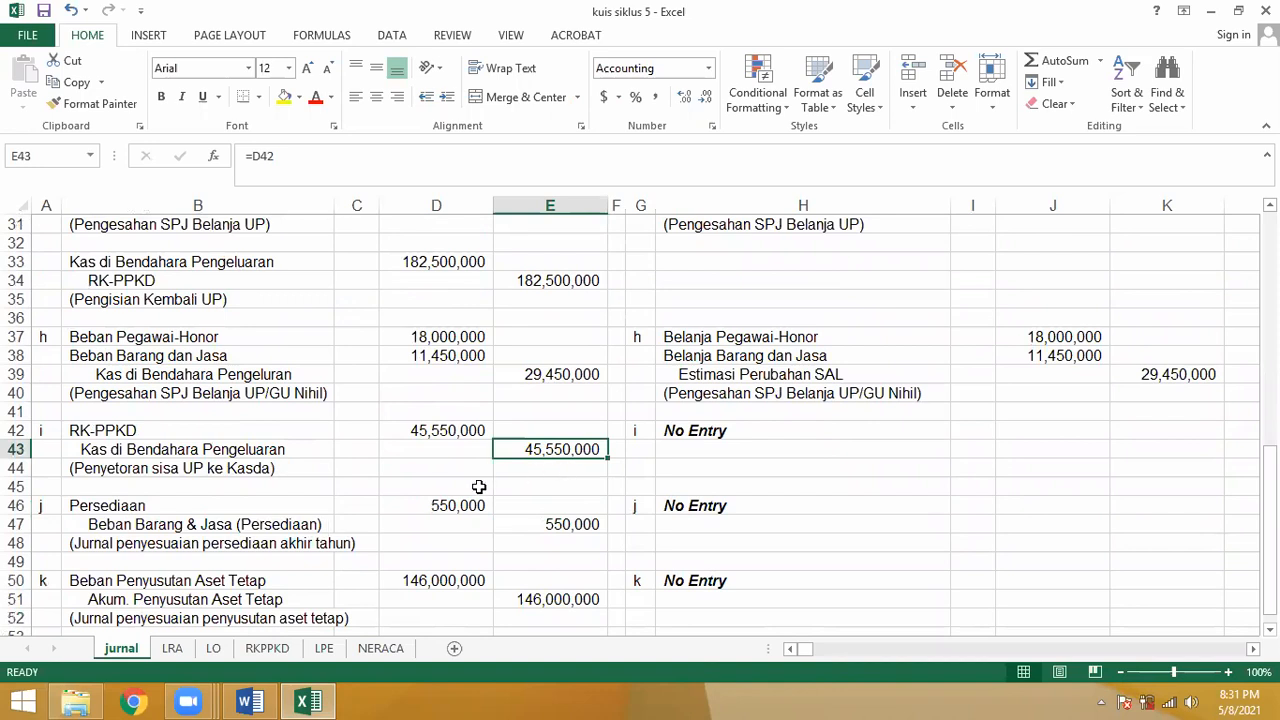
pyautogui.press('Down')
pyautogui.press('Down')
pyautogui.press('Down')
pyautogui.press('Down')
pyautogui.press('Down')
pyautogui.press('Down')
pyautogui.press('Down')
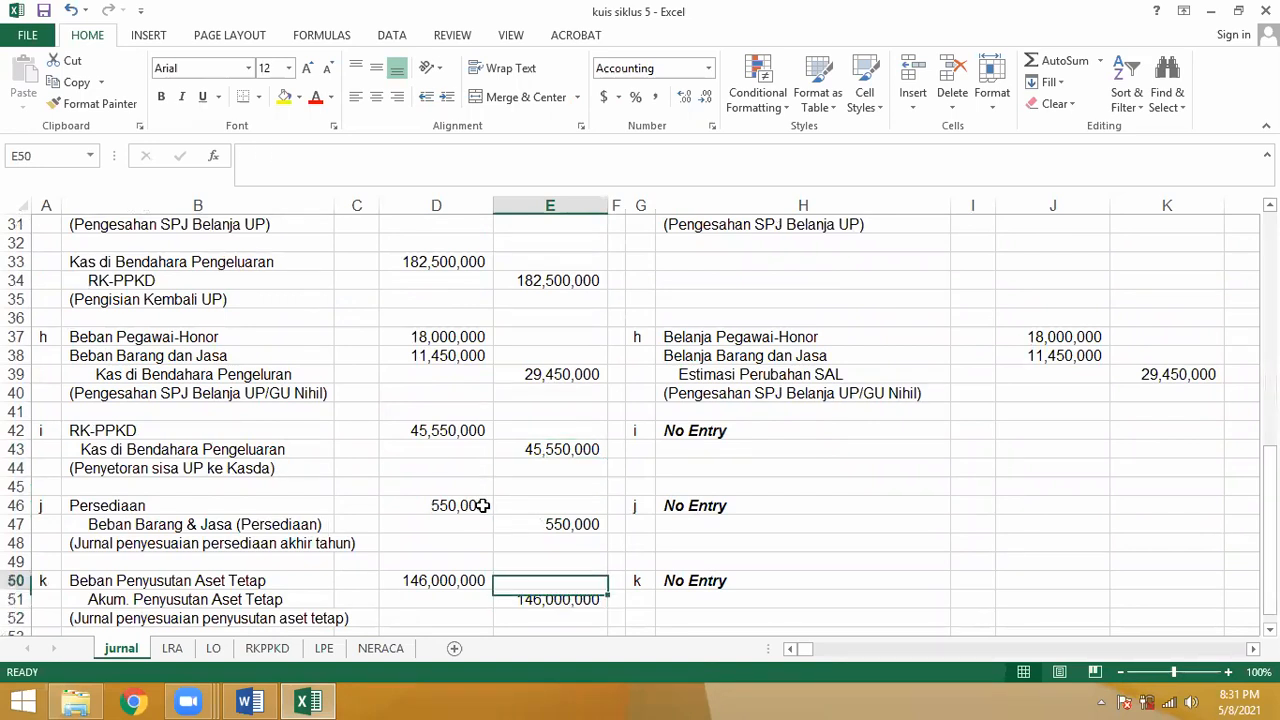
pyautogui.click(531, 380)
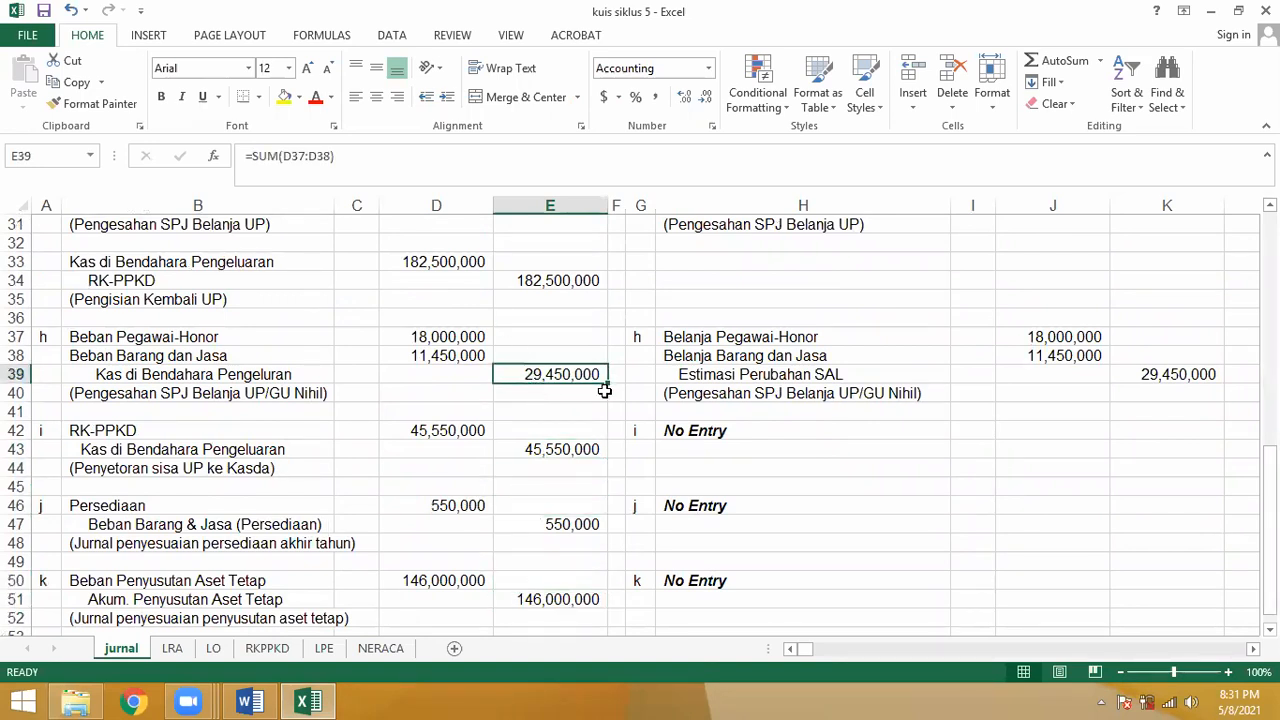
pyautogui.click(553, 451)
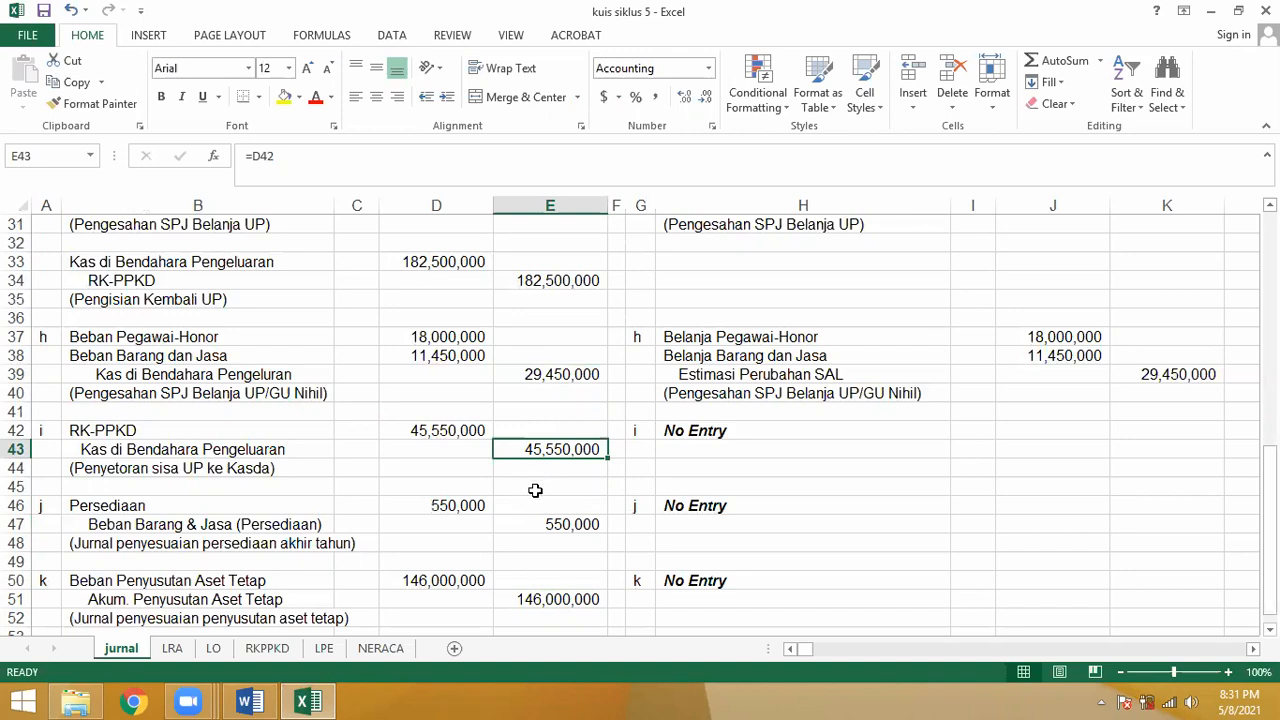
# Step: Examine Kas di Bdh Peng and Persediaan on the NERACA sheet, comparing Persediaan with its opening amount in the Word document's Neraca Saldo
pyautogui.click(381, 648)
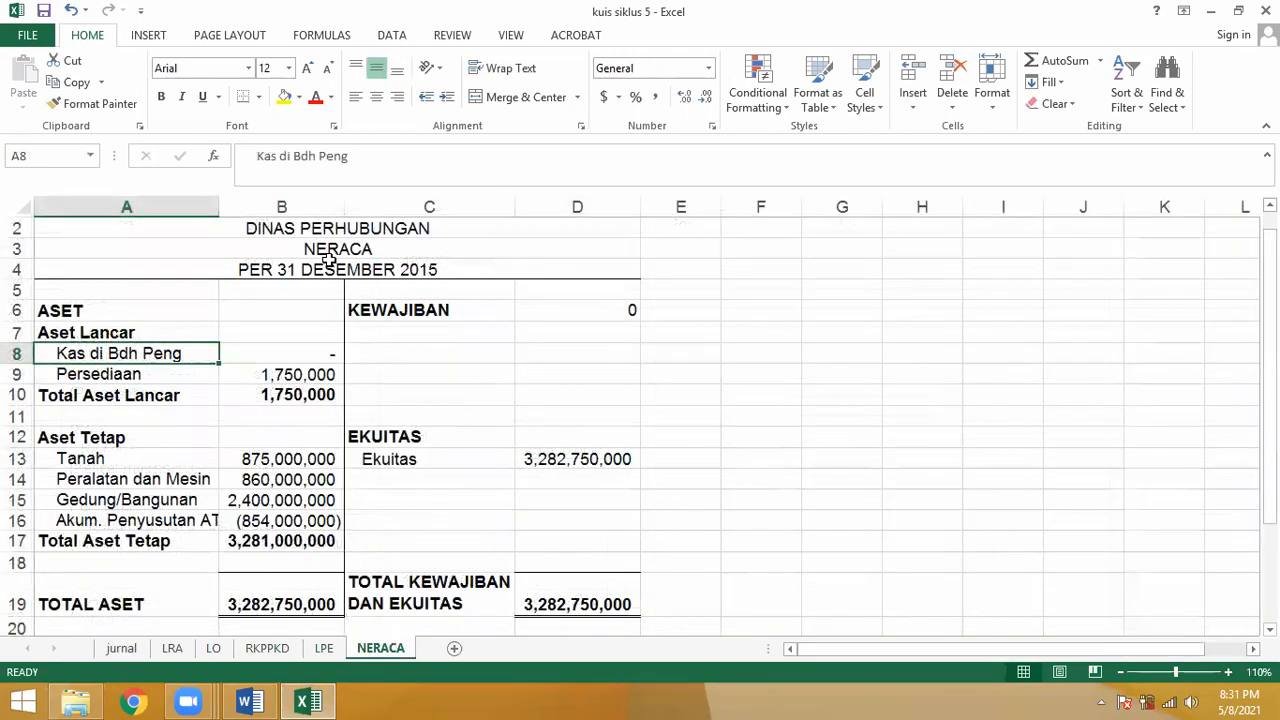
pyautogui.click(289, 357)
pyautogui.click(269, 375)
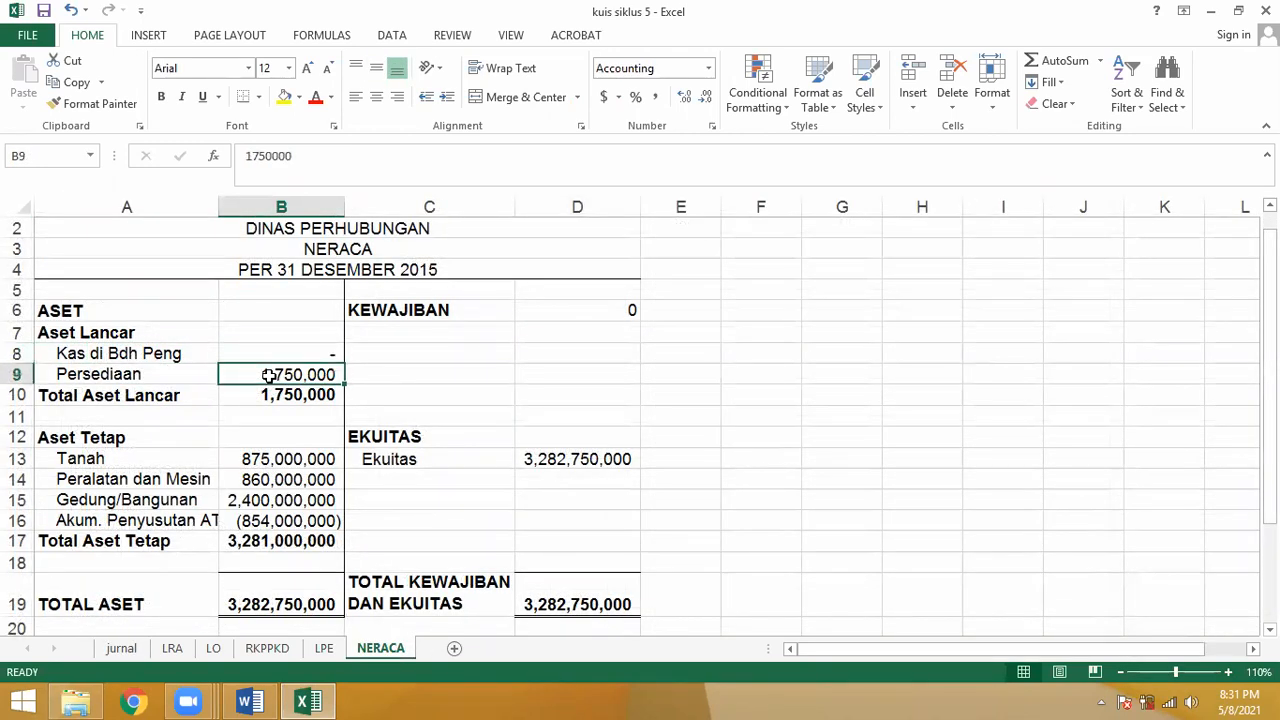
pyautogui.click(250, 701)
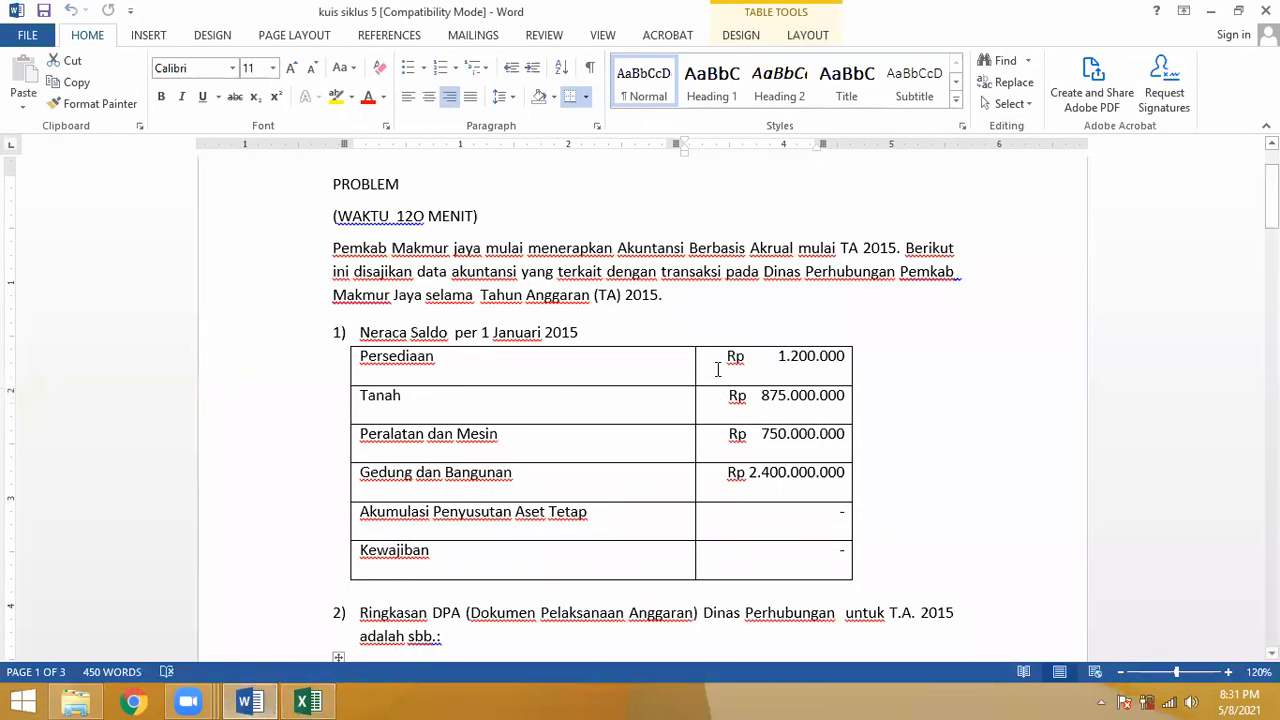
pyautogui.moveTo(773, 357); pyautogui.dragTo(846, 350)
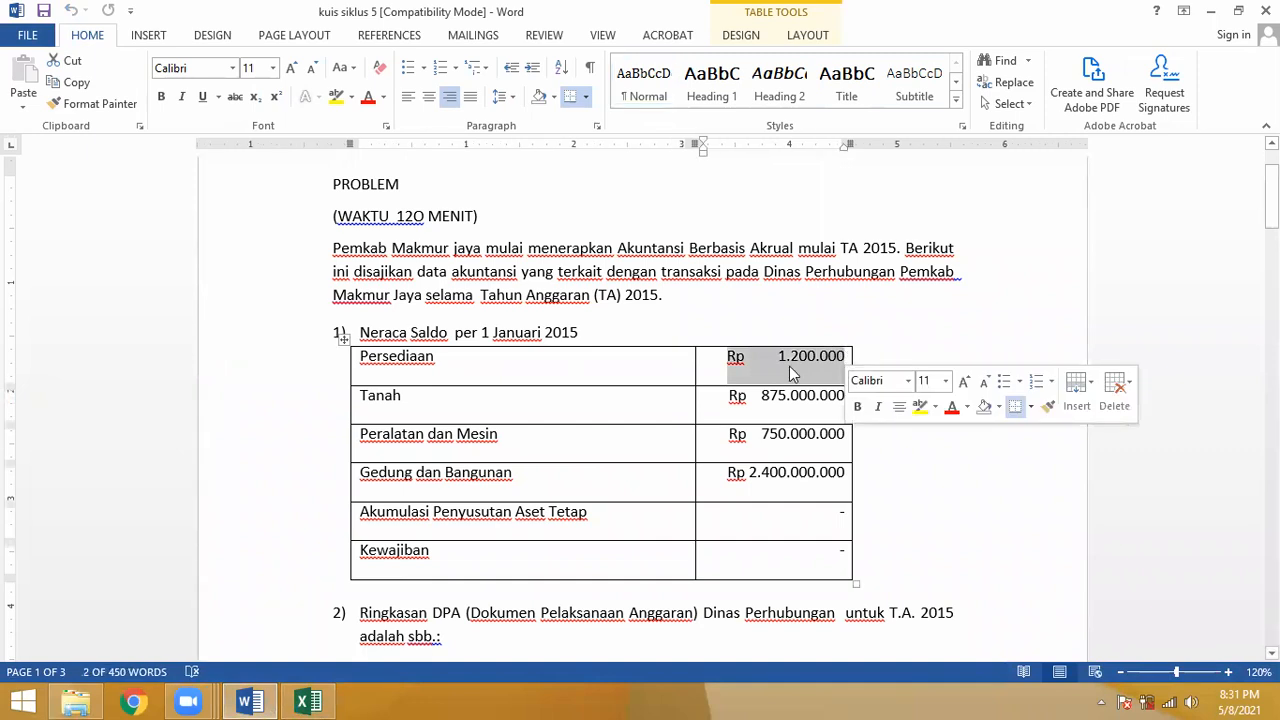
pyautogui.click(309, 700)
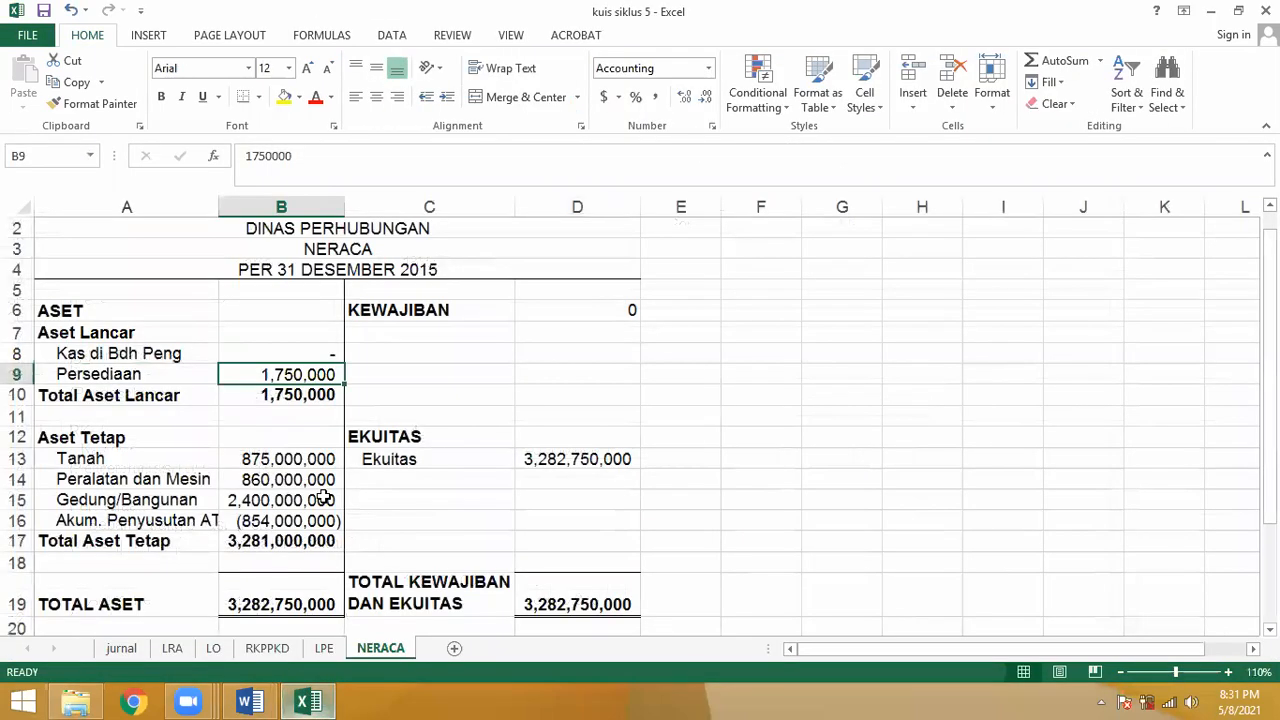
# Step: Replace the Persediaan figure in NERACA cell B9 with a formula adding 1200000 to the Persediaan debit in jurnal cell D46
pyautogui.moveTo(297, 155); pyautogui.dragTo(230, 157)
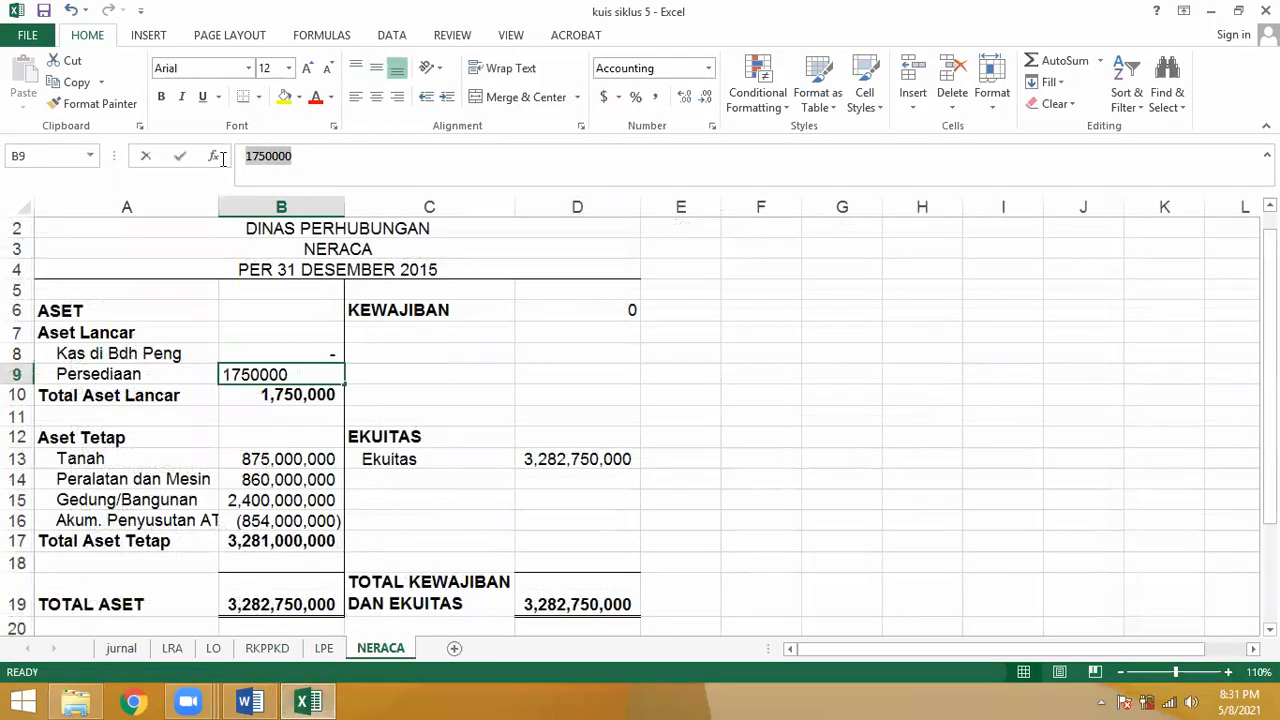
pyautogui.write('=1200000+')
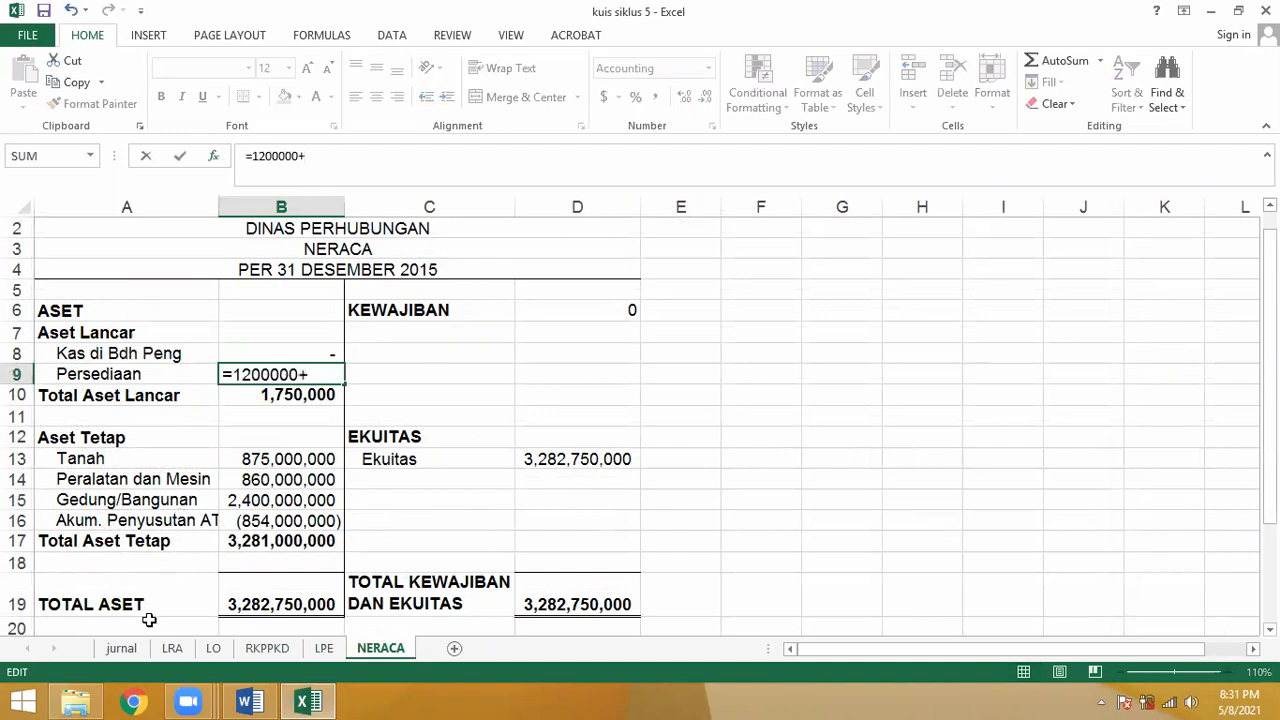
pyautogui.click(120, 648)
pyautogui.moveTo(1270, 529); pyautogui.dragTo(1270, 297)
pyautogui.click(221, 361)
pyautogui.press('Down')
pyautogui.press('Down')
pyautogui.press('Down')
pyautogui.press('Down')
pyautogui.press('Down')
pyautogui.press('Down')
pyautogui.press('Down')
pyautogui.press('Down')
pyautogui.press('Down')
pyautogui.press('Down')
pyautogui.press('Down')
pyautogui.press('Down')
pyautogui.press('Down')
pyautogui.press('Down')
pyautogui.press('Down')
pyautogui.press('Down')
pyautogui.press('Down')
pyautogui.press('Down')
pyautogui.press('Down')
pyautogui.press('Down')
pyautogui.press('Down')
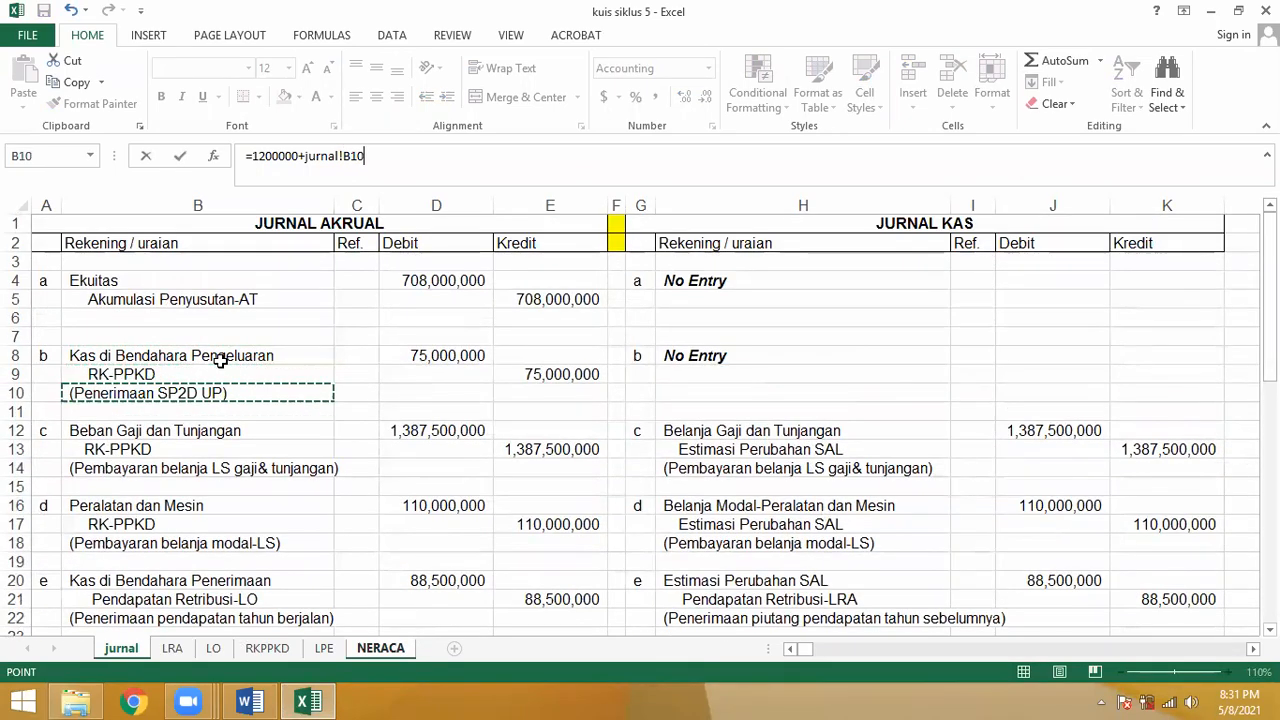
pyautogui.press('Down')
pyautogui.press('Down')
pyautogui.press('Down')
pyautogui.press('Down')
pyautogui.press('Down')
pyautogui.press('Down')
pyautogui.press('Down')
pyautogui.press('Down')
pyautogui.press('Down')
pyautogui.press('Down')
pyautogui.press('Down')
pyautogui.press('Down')
pyautogui.press('Down')
pyautogui.press('Down')
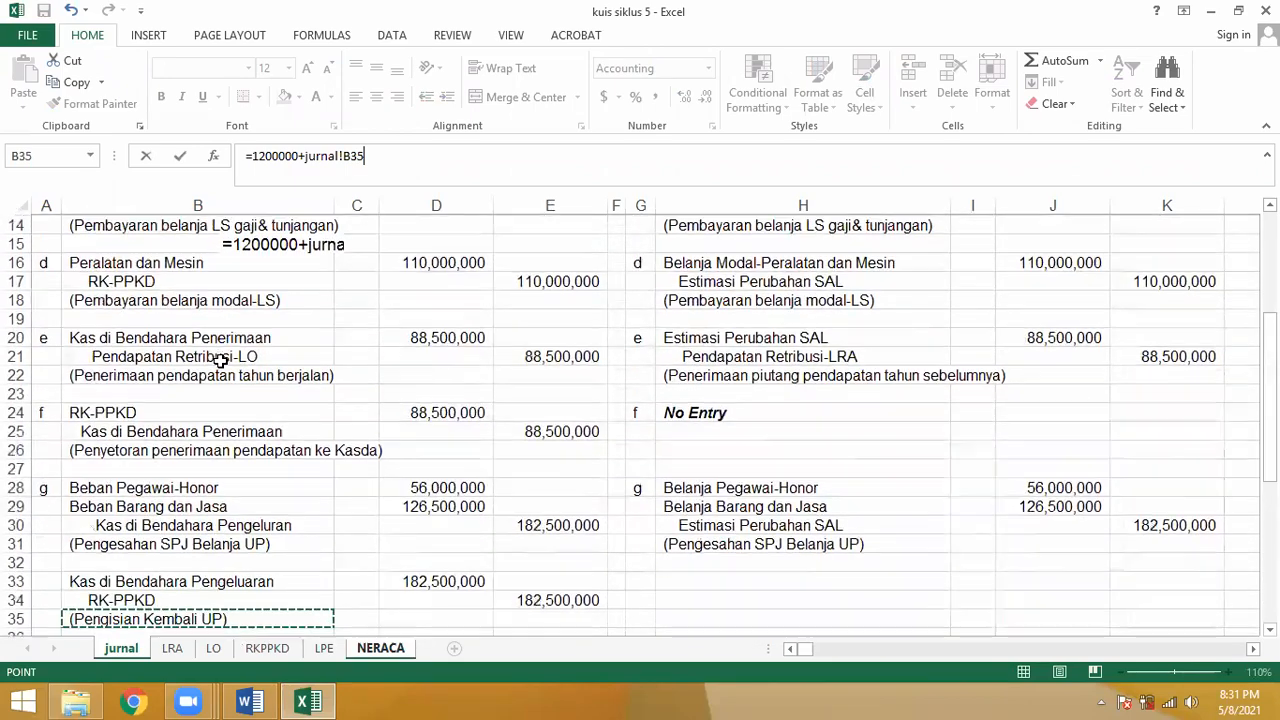
pyautogui.press('Down')
pyautogui.press('Down')
pyautogui.press('Down')
pyautogui.press('Down')
pyautogui.press('Down')
pyautogui.press('Down')
pyautogui.press('Down')
pyautogui.press('Down')
pyautogui.press('Up')
pyautogui.press('Up')
pyautogui.press('Up')
pyautogui.press('Up')
pyautogui.press('Up')
pyautogui.press('Up')
pyautogui.press('Up')
pyautogui.press('Up')
pyautogui.press('Up')
pyautogui.press('Right')
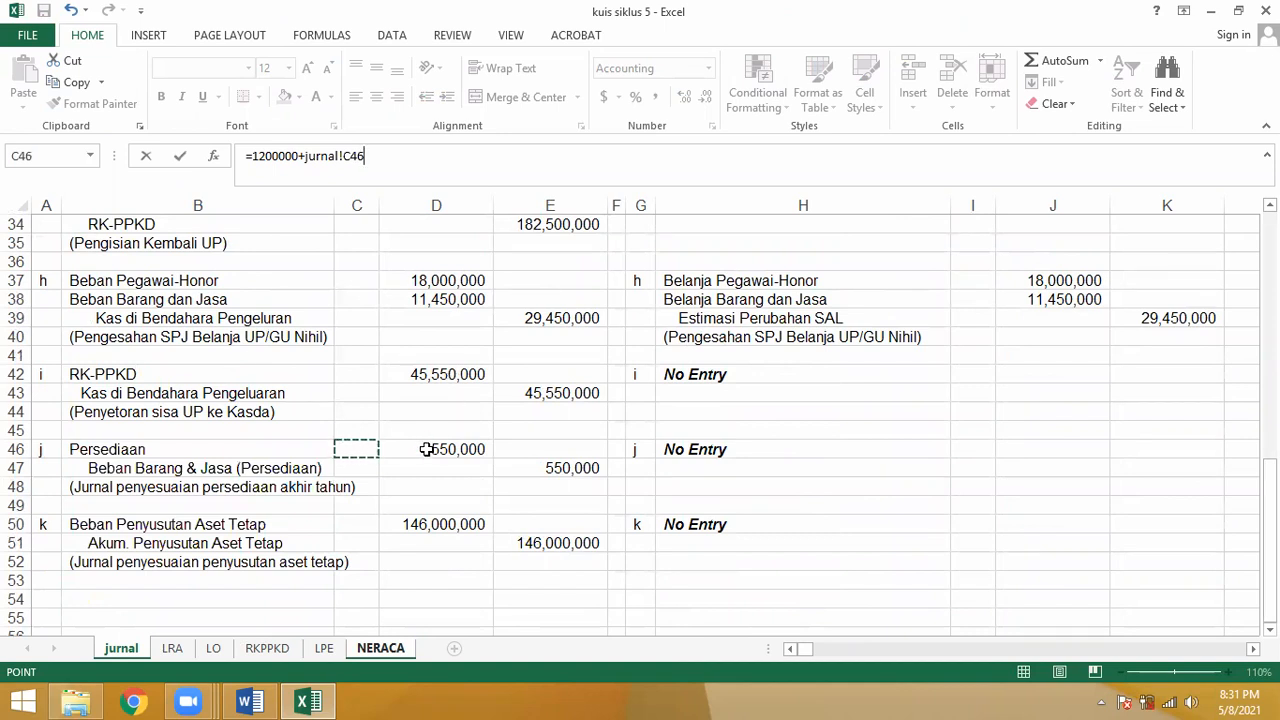
pyautogui.press('Right')
pyautogui.press('Return')
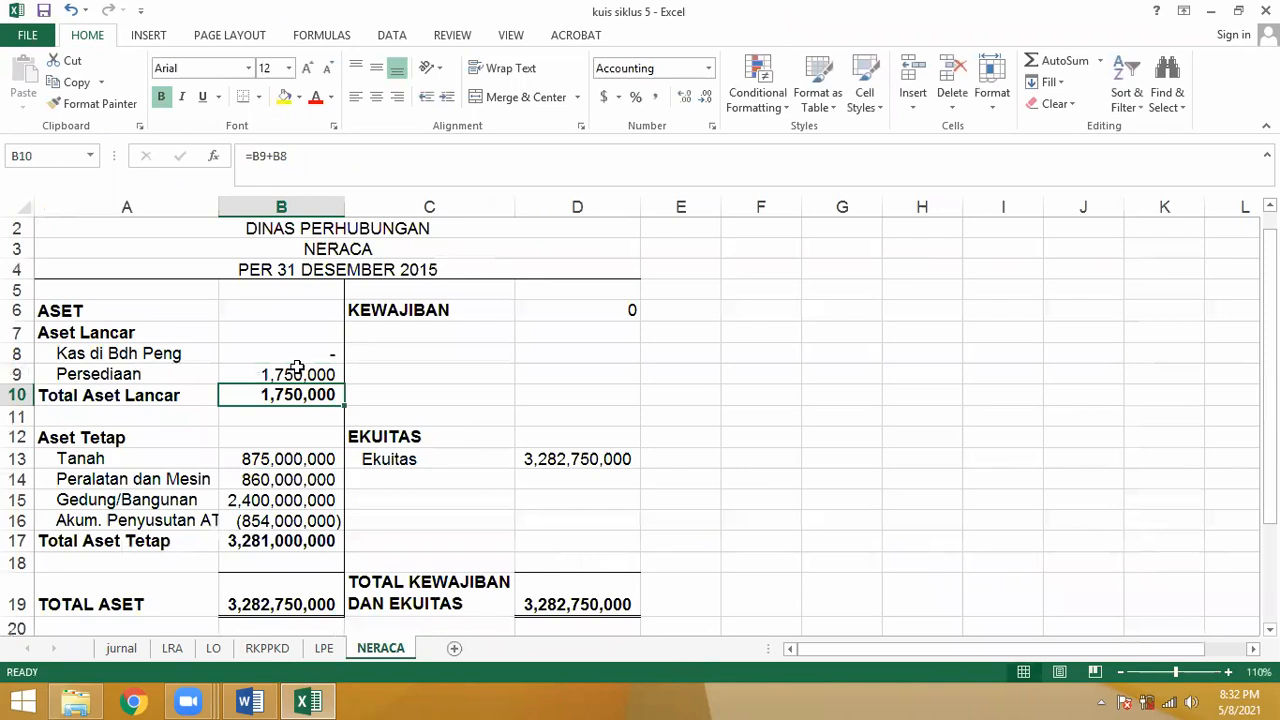
# Step: Compare Tanah in NERACA cell B13 with its opening amount in the Word document's Neraca Saldo and check the jurnal sheet for changes
pyautogui.click(179, 441)
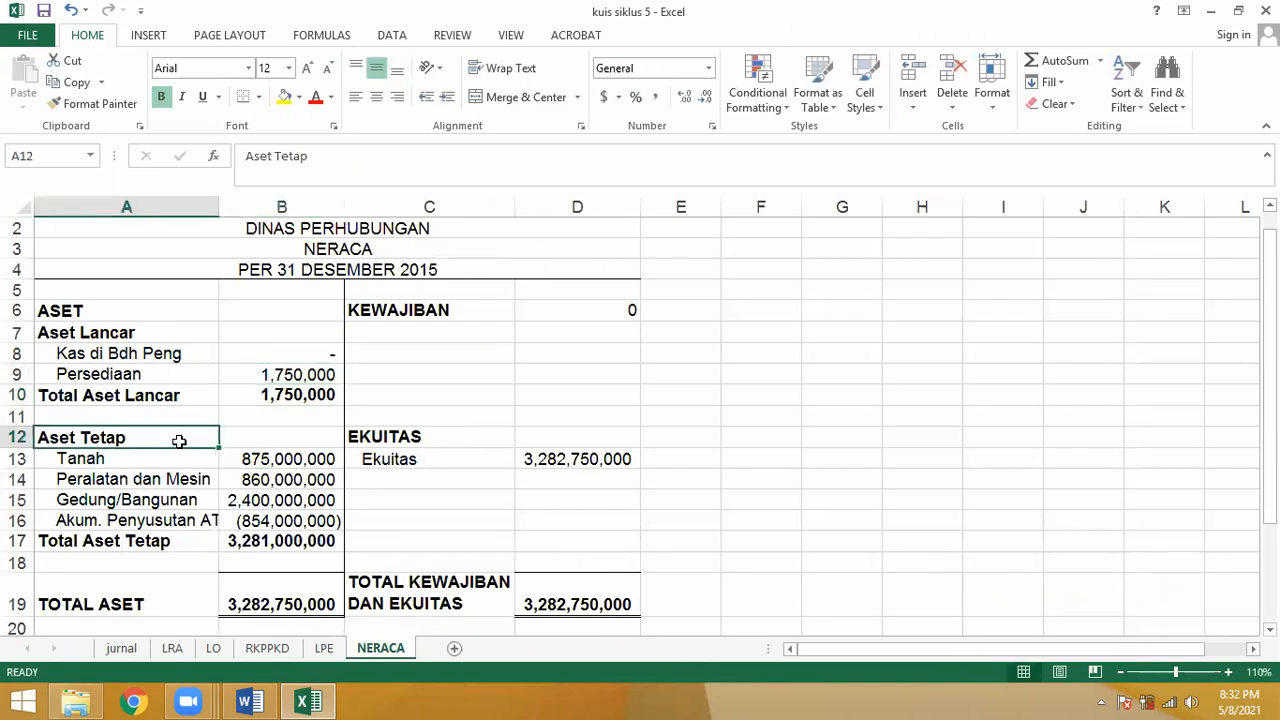
pyautogui.click(258, 458)
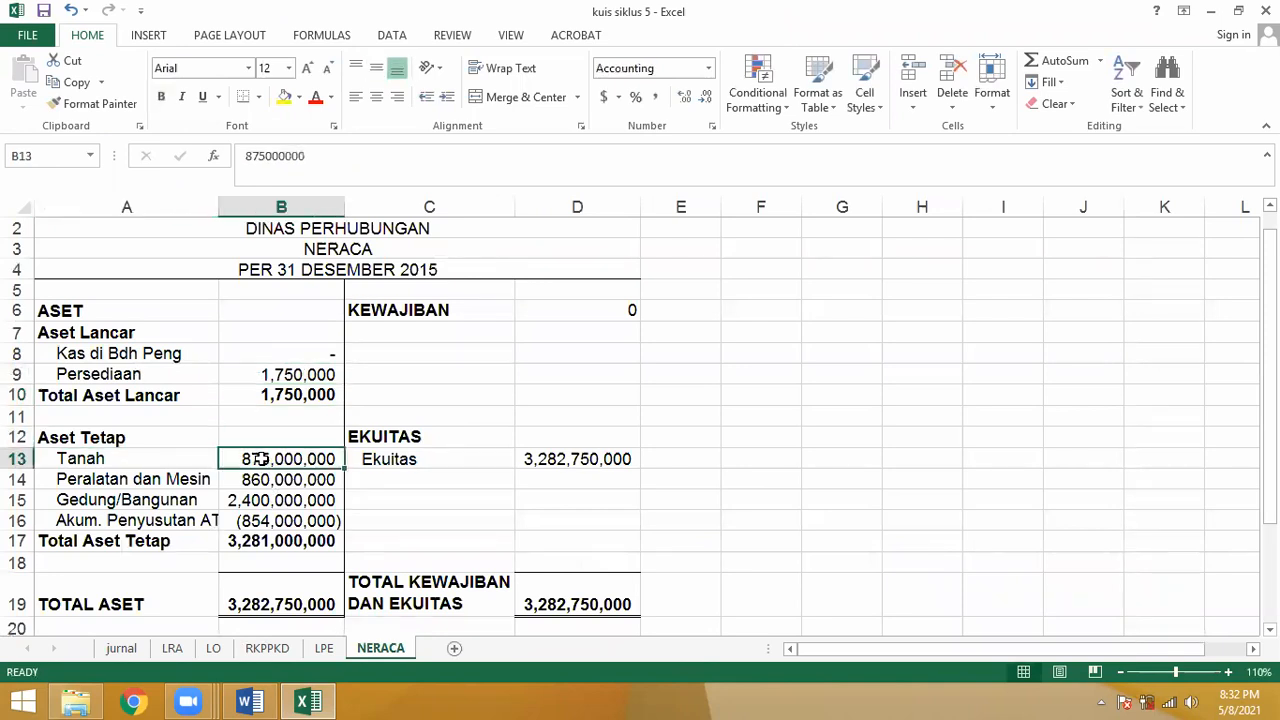
pyautogui.click(252, 700)
pyautogui.moveTo(752, 399); pyautogui.dragTo(787, 398)
pyautogui.click(320, 699)
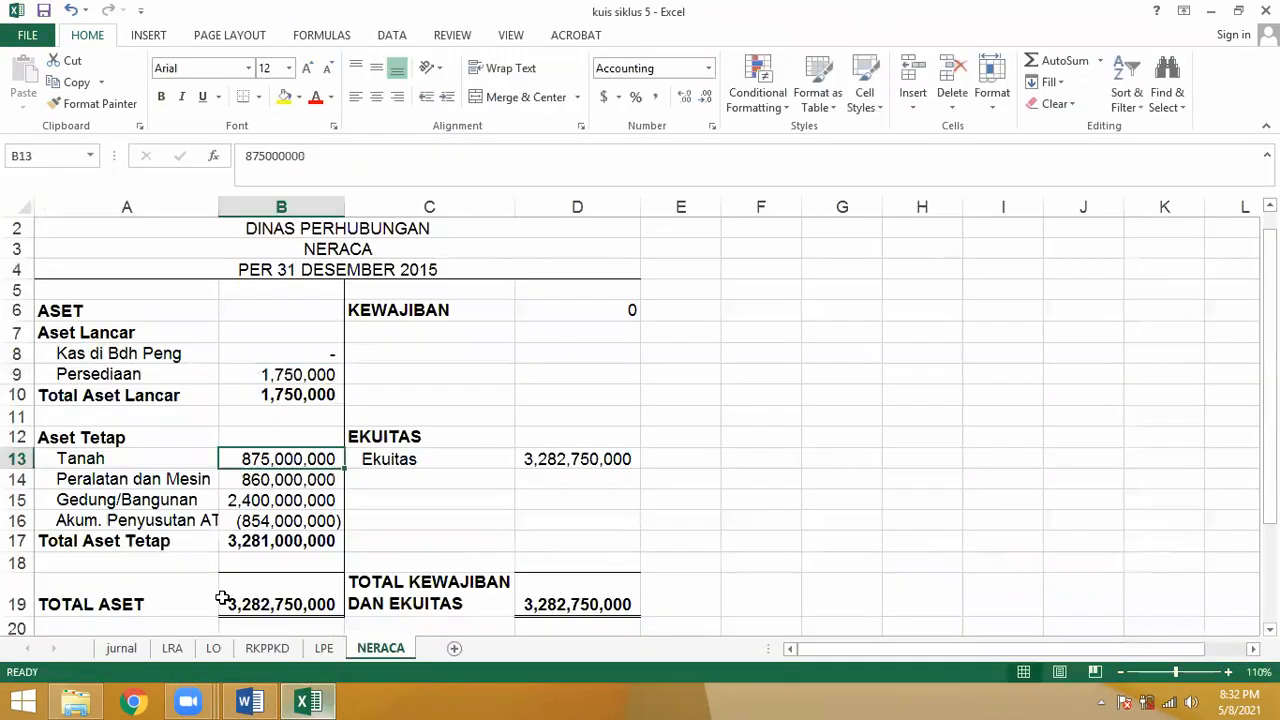
pyautogui.click(126, 652)
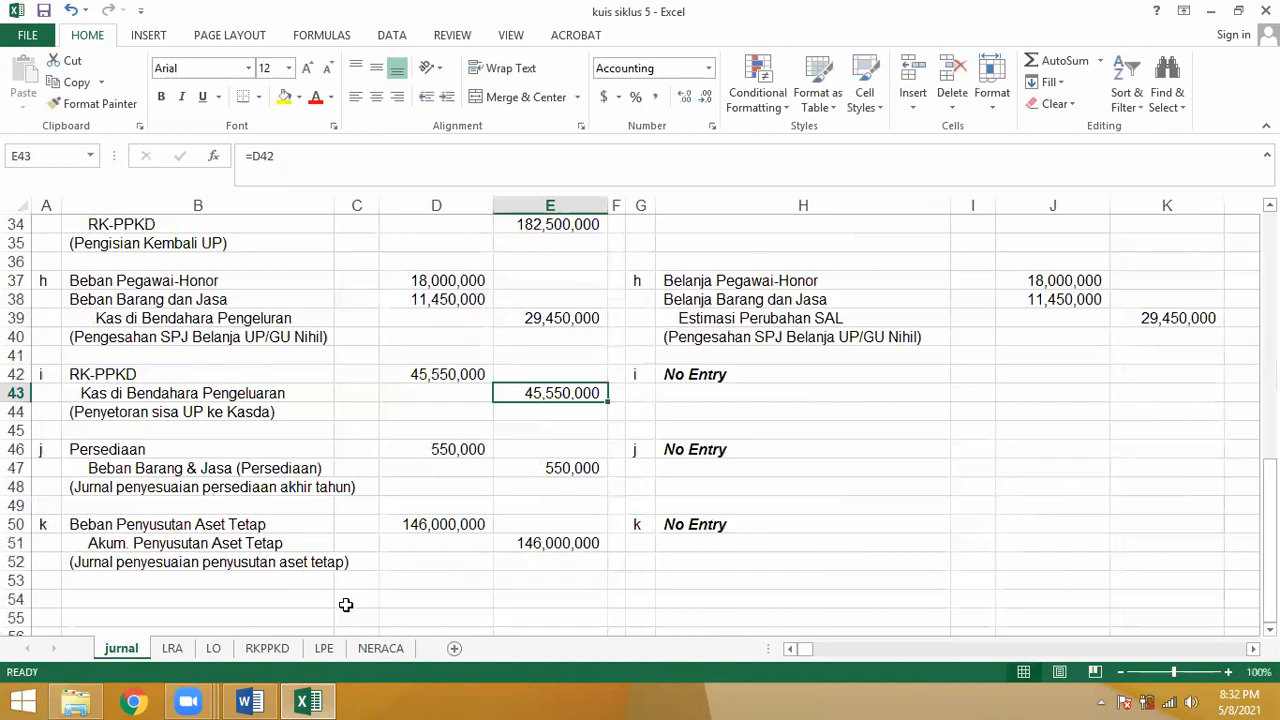
pyautogui.click(380, 648)
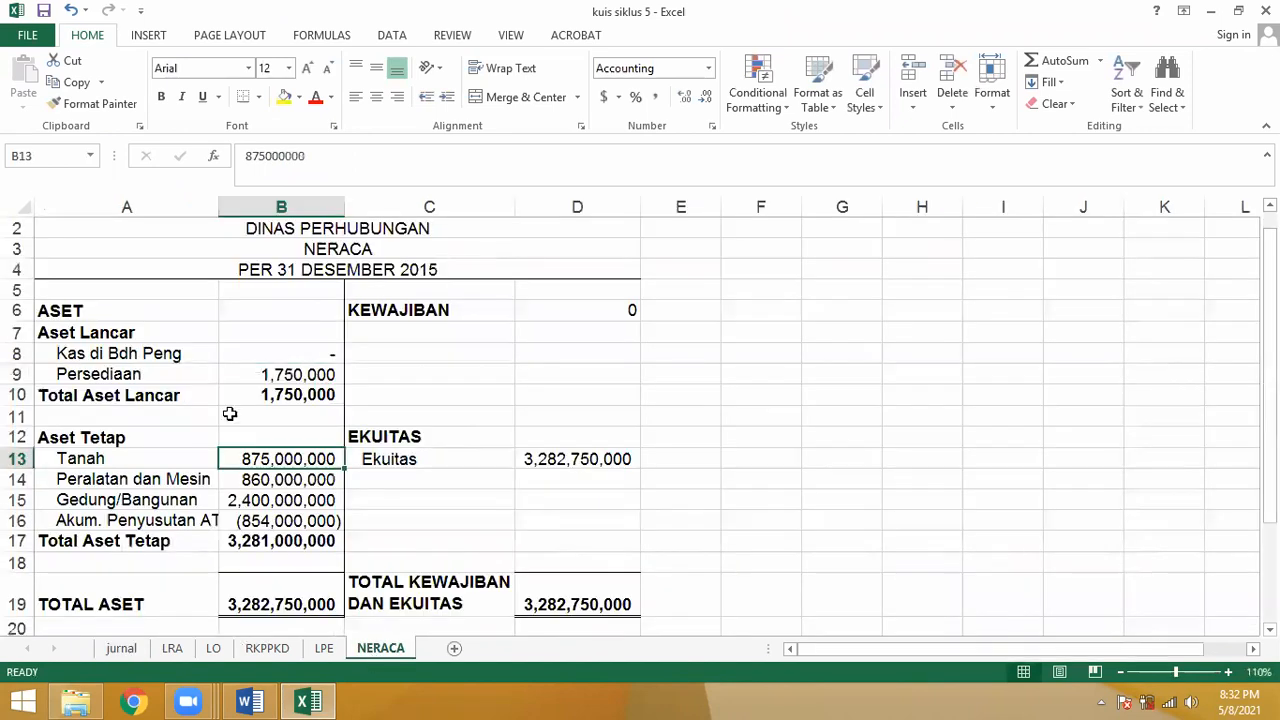
# Step: Compare Peralatan dan Mesin in NERACA cell B14 with its opening amount in the Word document's Neraca Saldo
pyautogui.click(298, 480)
pyautogui.click(249, 702)
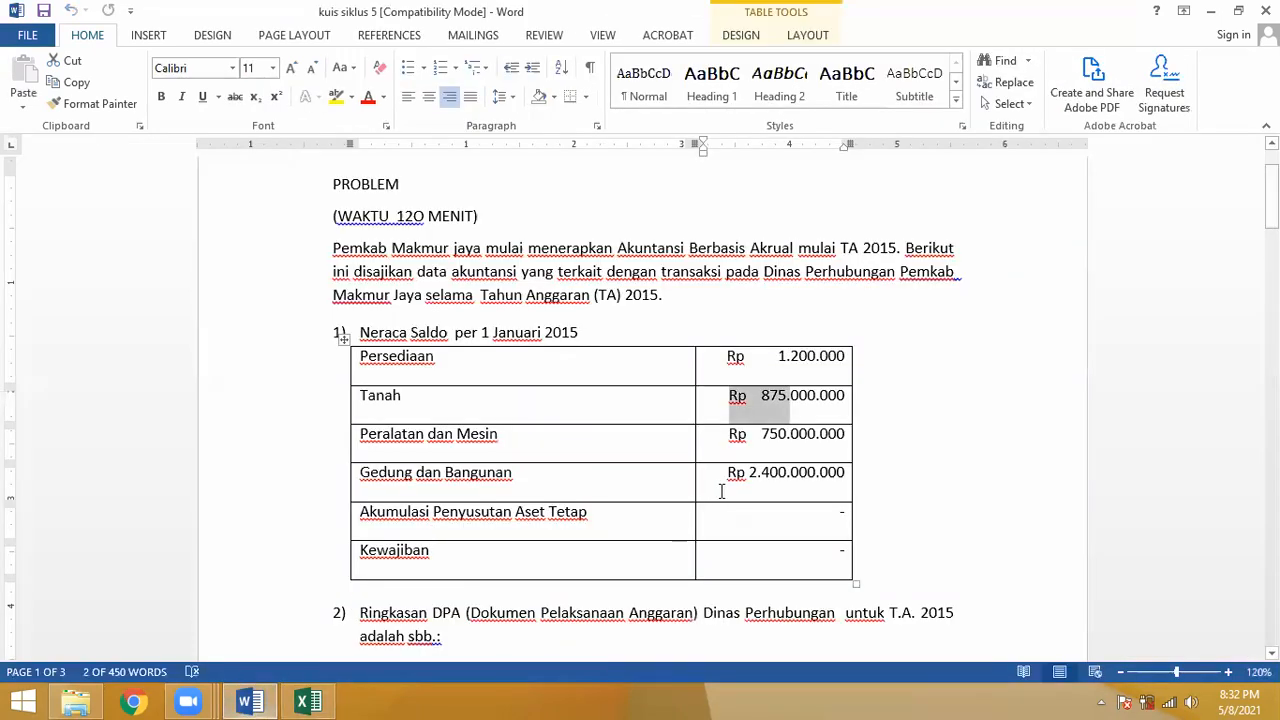
pyautogui.tripleClick(754, 447)
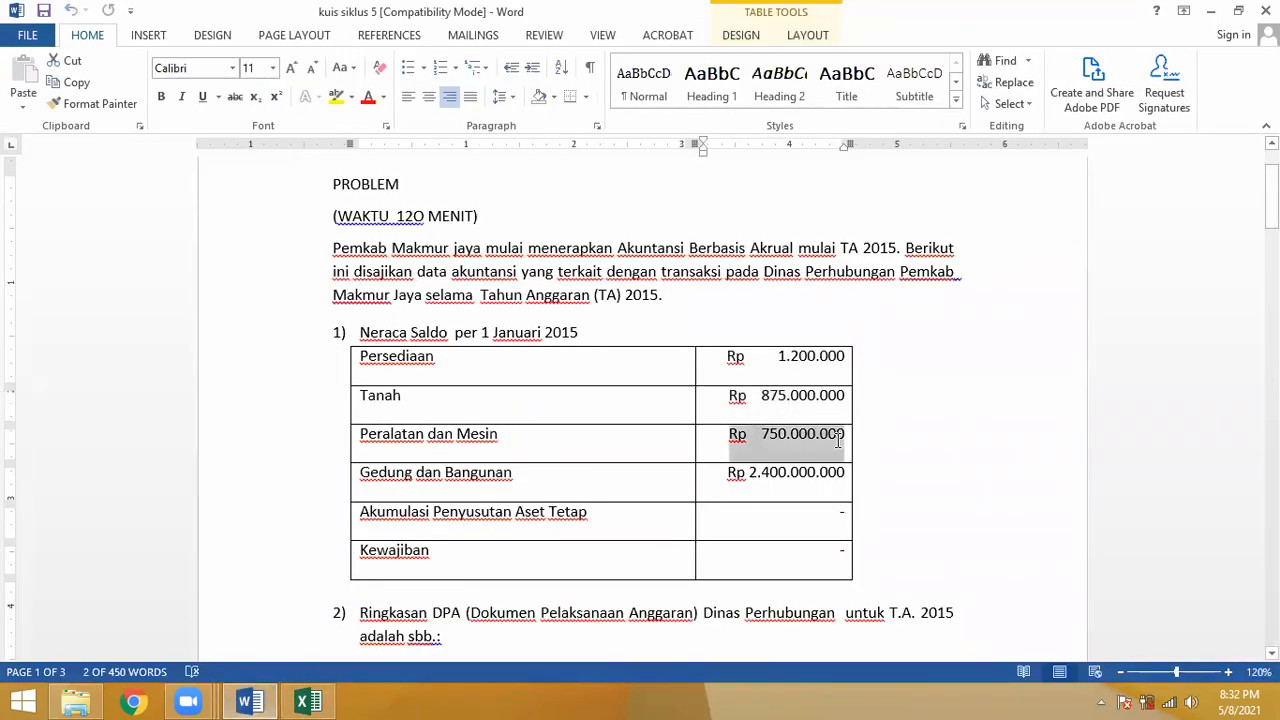
pyautogui.click(308, 702)
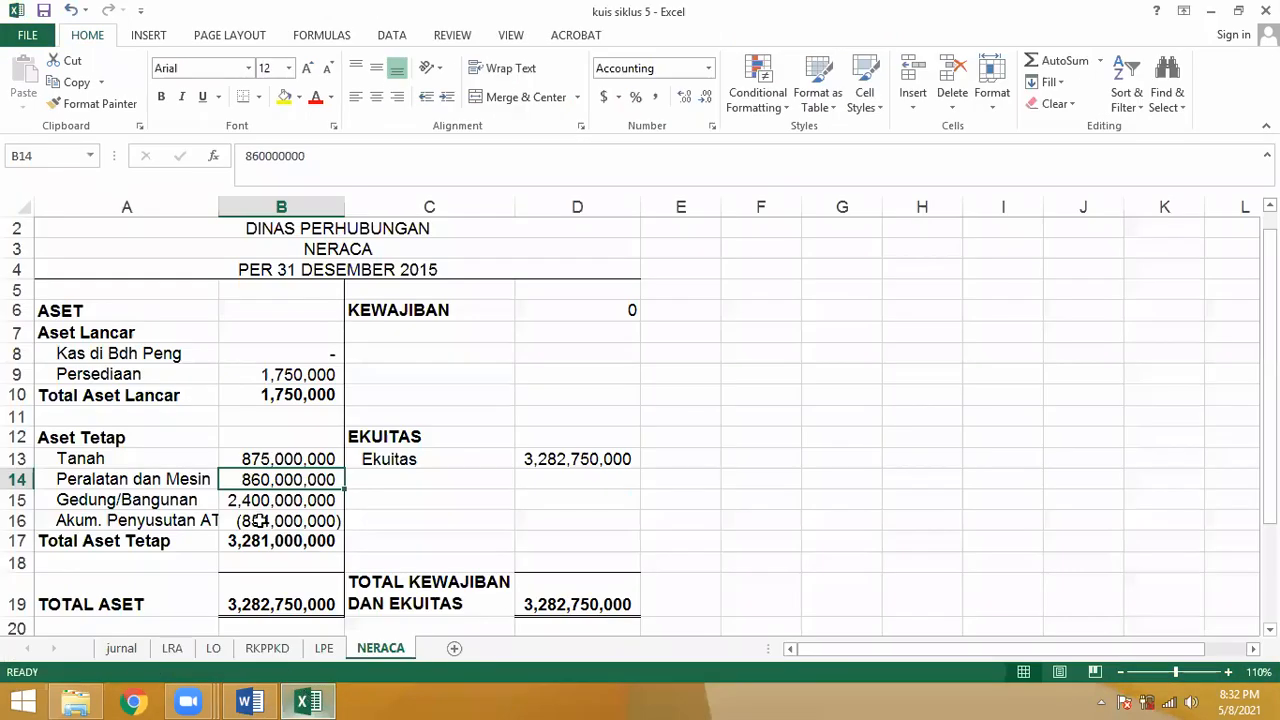
# Step: Replace the Peralatan dan Mesin figure in NERACA cell B14 with a formula adding 750000000 to the debit in jurnal cell D16
pyautogui.doubleClick(344, 159)
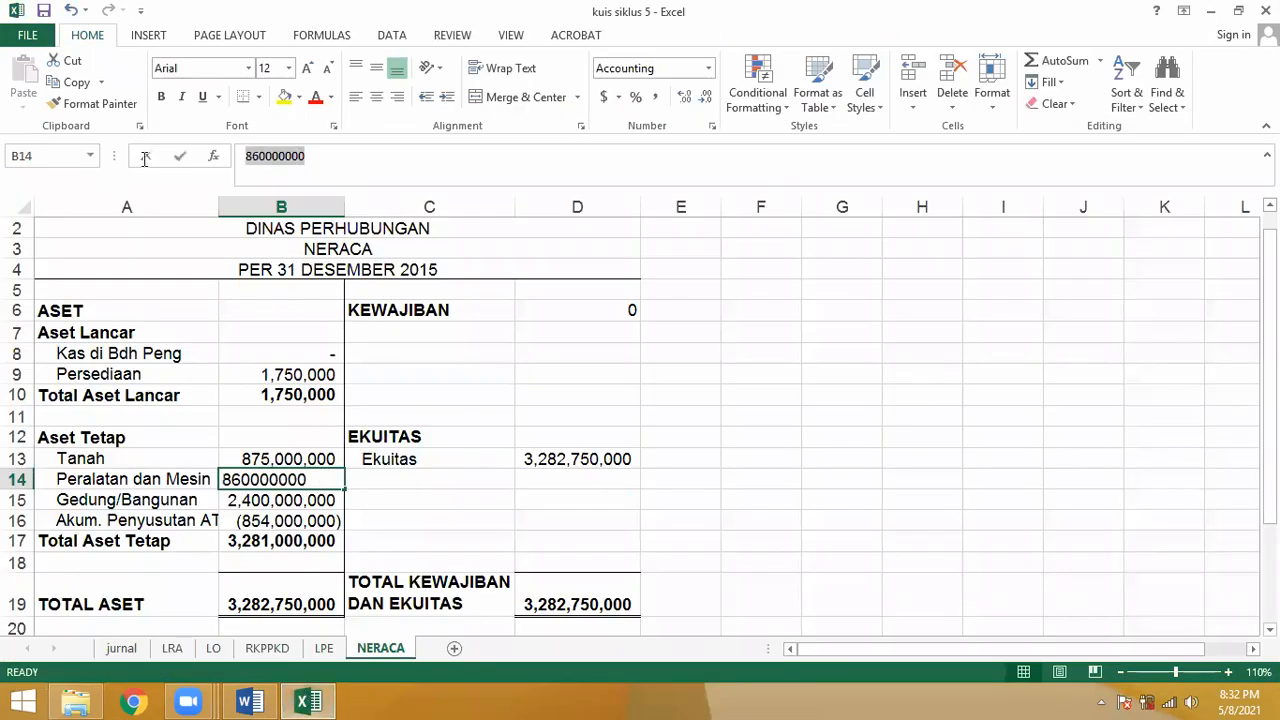
pyautogui.write('=750000000+')
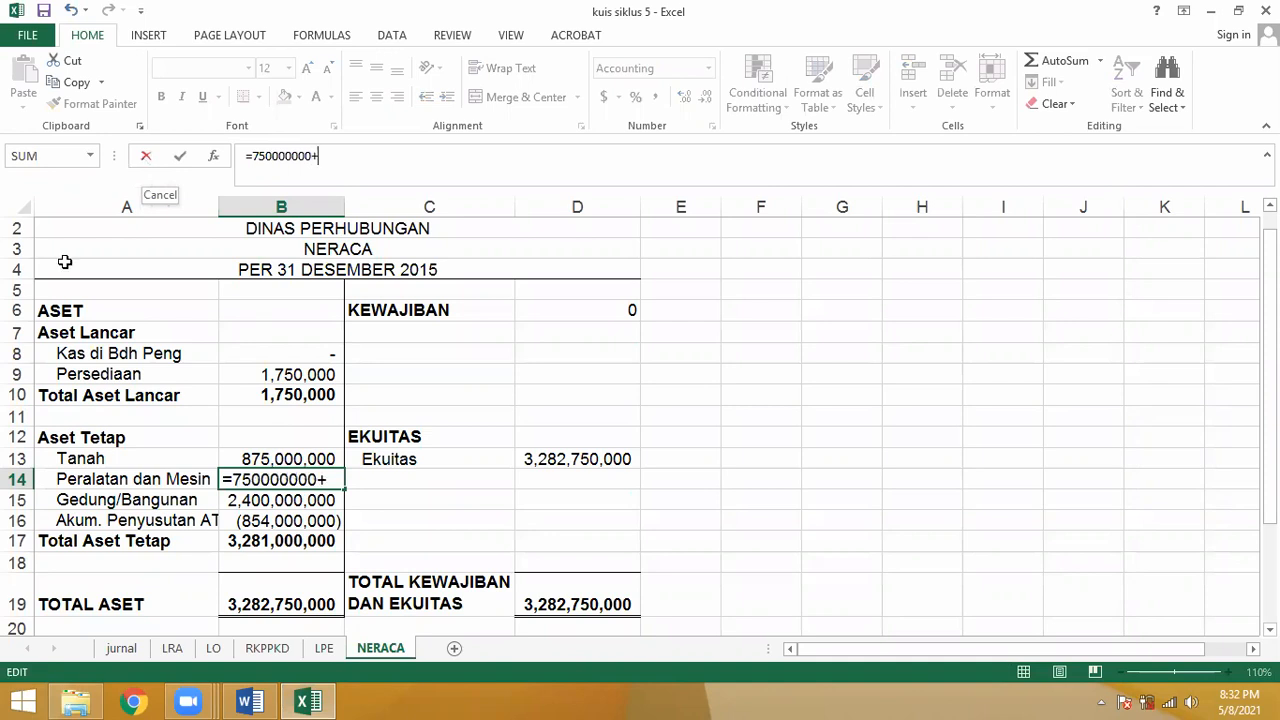
pyautogui.click(116, 652)
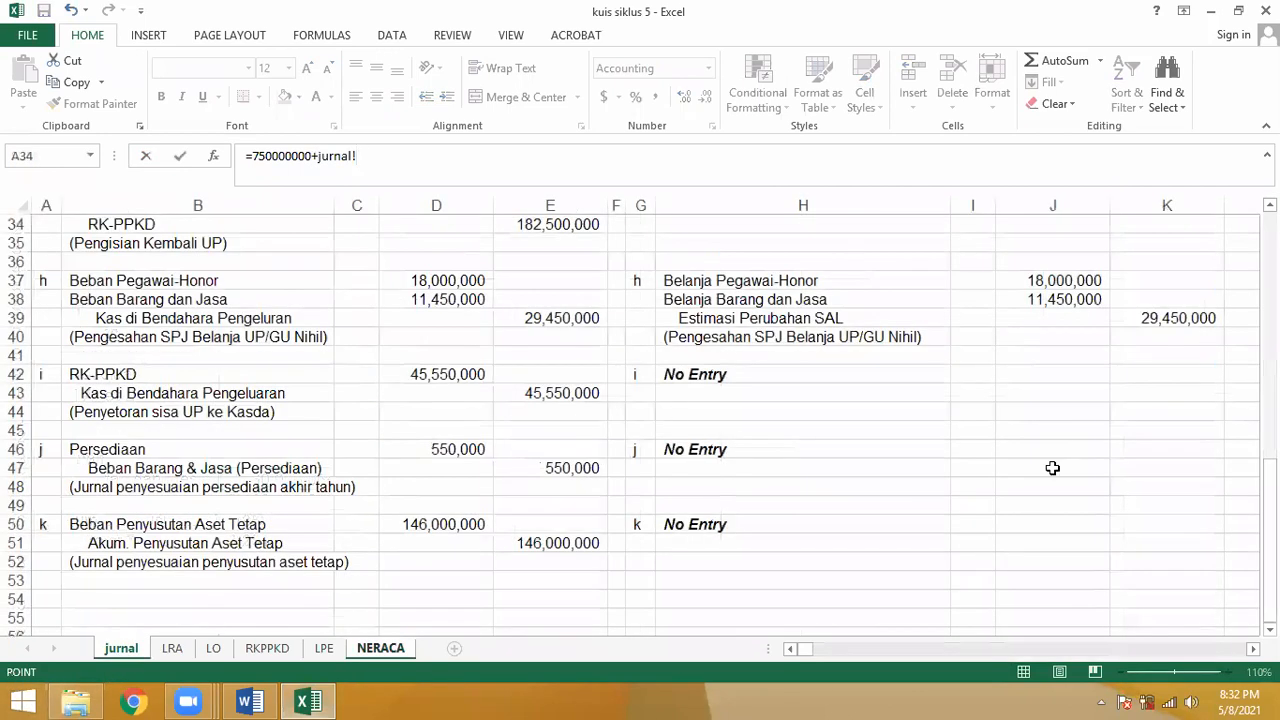
pyautogui.moveTo(1270, 508); pyautogui.dragTo(1270, 328)
pyautogui.click(458, 354)
pyautogui.press('Return')
pyautogui.press('Up')
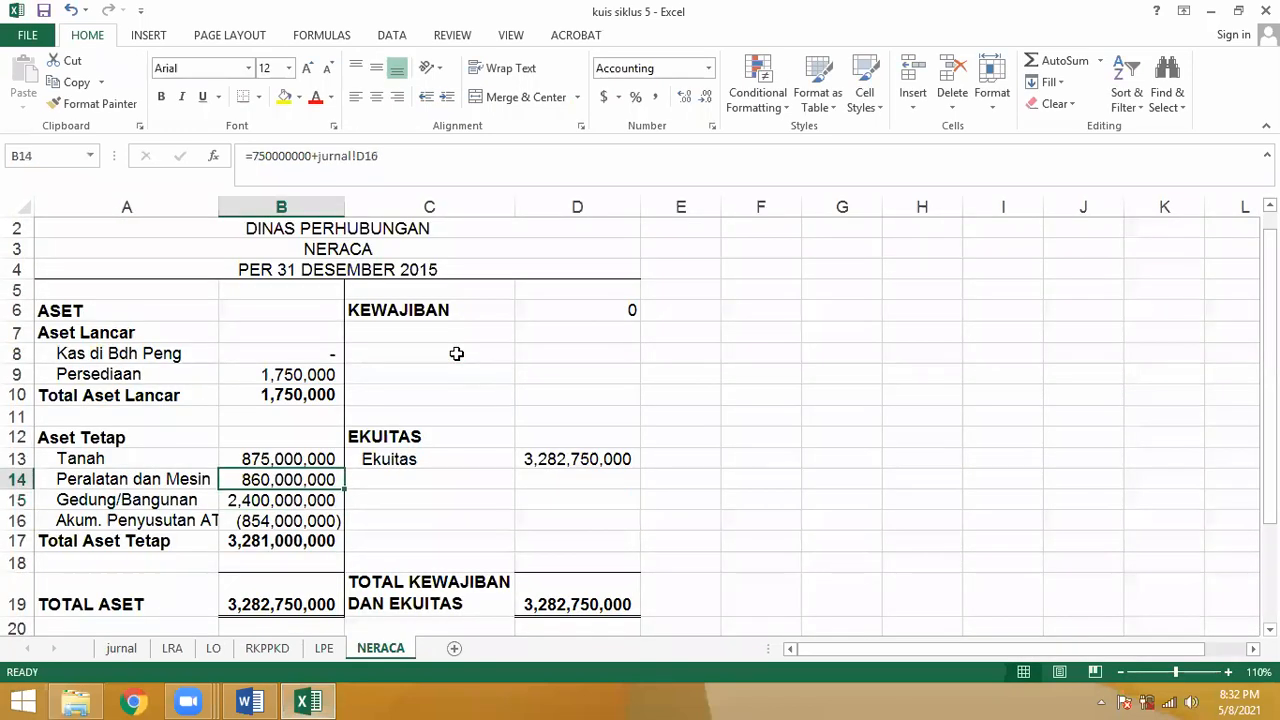
# Step: Compare Gedung/Bangunan in NERACA cell B15 with its opening amount in the Word document's Neraca Saldo
pyautogui.press('Down')
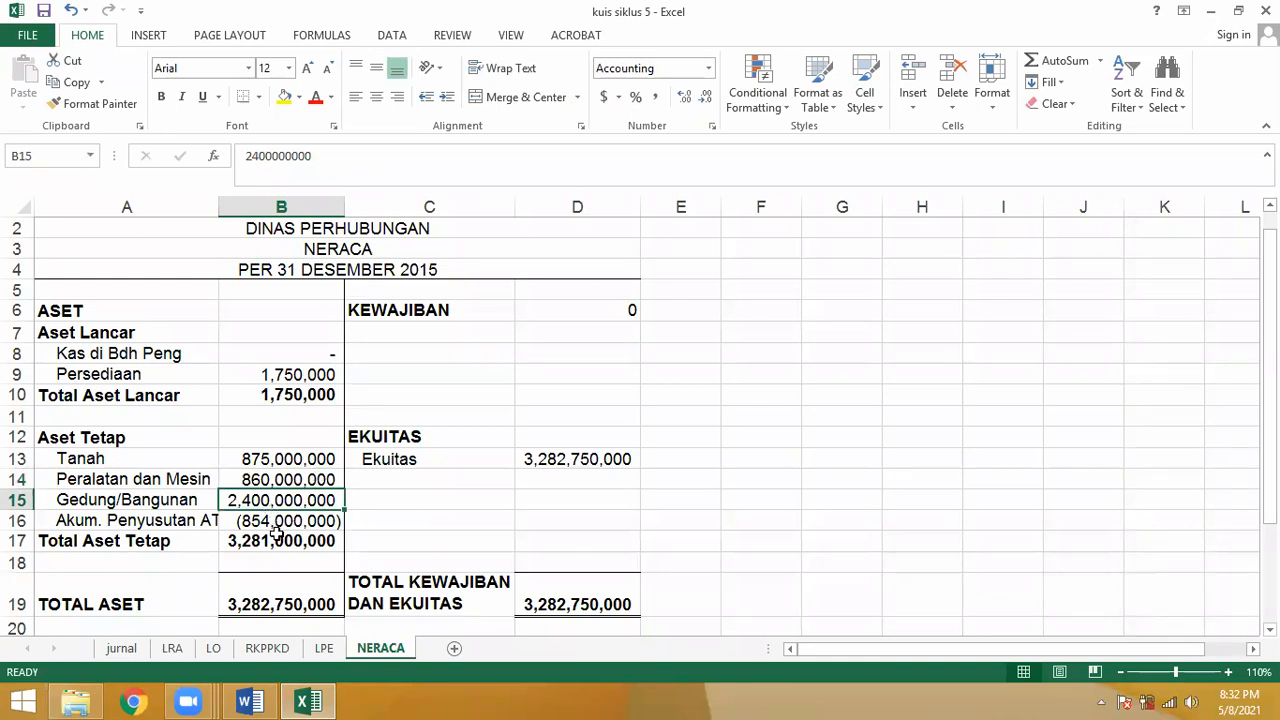
pyautogui.click(249, 701)
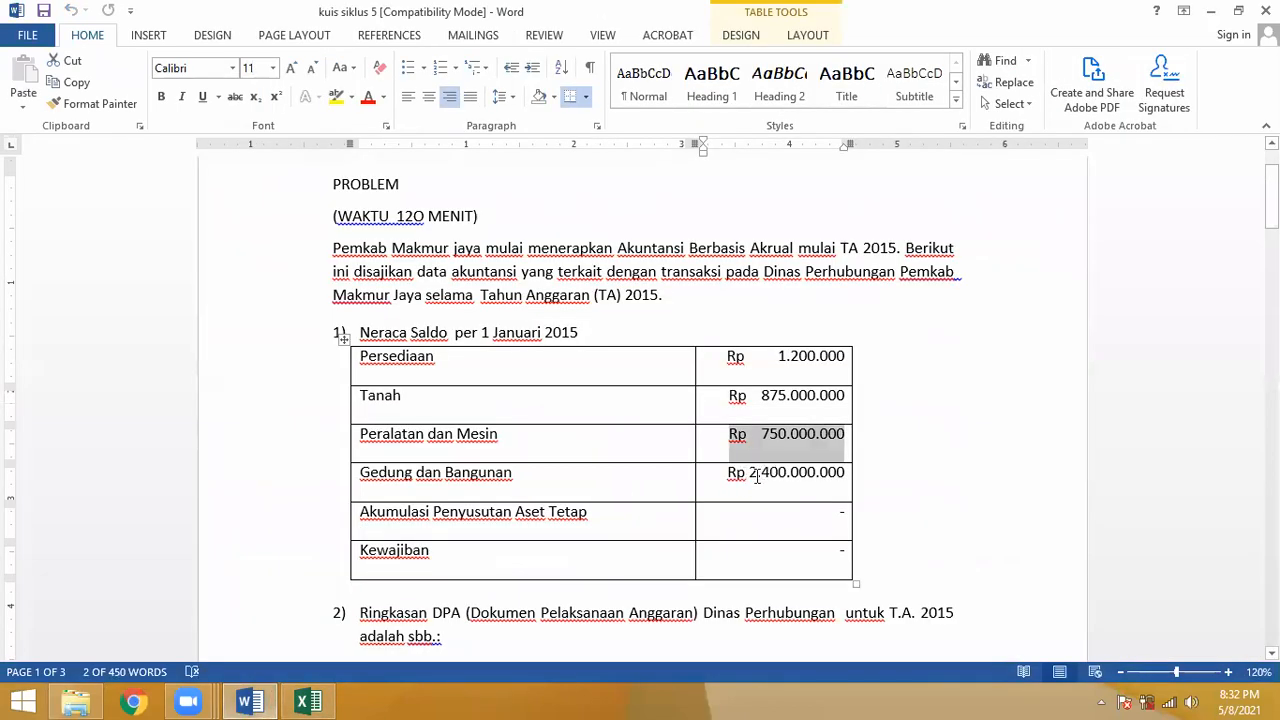
pyautogui.click(1210, 11)
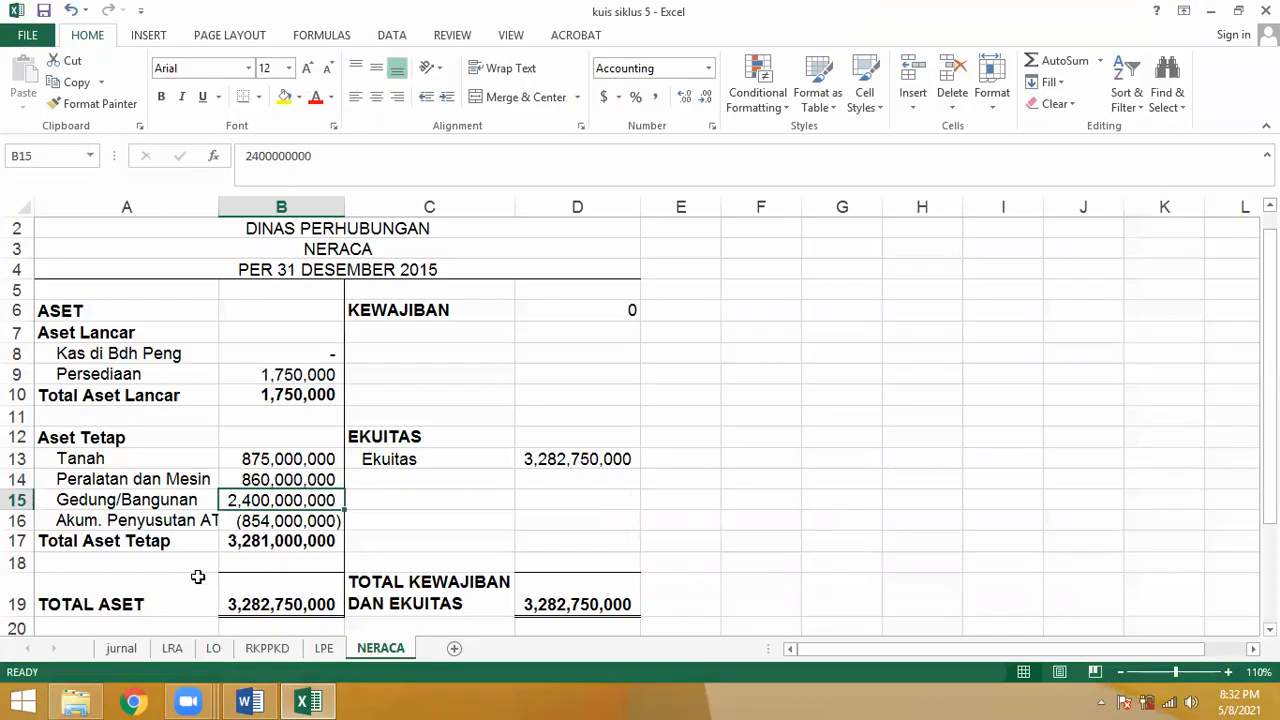
# Step: Check the entries on the jurnal sheet for any changes to Gedung/Bangunan and return to the NERACA sheet
pyautogui.click(130, 650)
pyautogui.click(375, 448)
pyautogui.press('Up')
pyautogui.press('Up')
pyautogui.press('Up')
pyautogui.press('Up')
pyautogui.press('Up')
pyautogui.press('Up')
pyautogui.press('Up')
pyautogui.press('Up')
pyautogui.press('Up')
pyautogui.press('Up')
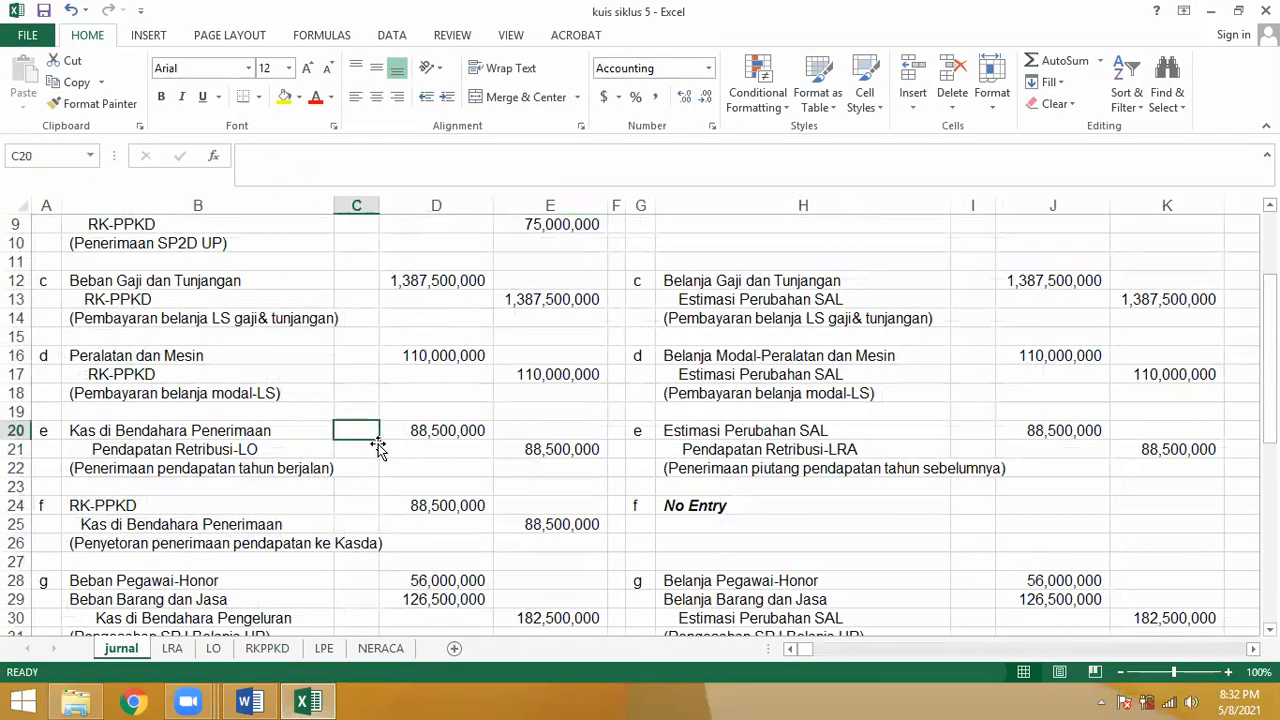
pyautogui.scroll(3, 377, 445)
pyautogui.press('Down')
pyautogui.press('Down')
pyautogui.press('Down')
pyautogui.press('Down')
pyautogui.press('Down')
pyautogui.press('Down')
pyautogui.press('Down')
pyautogui.press('Down')
pyautogui.press('Down')
pyautogui.press('Down')
pyautogui.press('Down')
pyautogui.press('Down')
pyautogui.press('Down')
pyautogui.press('Down')
pyautogui.press('Down')
pyautogui.press('Down')
pyautogui.press('Down')
pyautogui.press('Down')
pyautogui.press('Down')
pyautogui.press('Down')
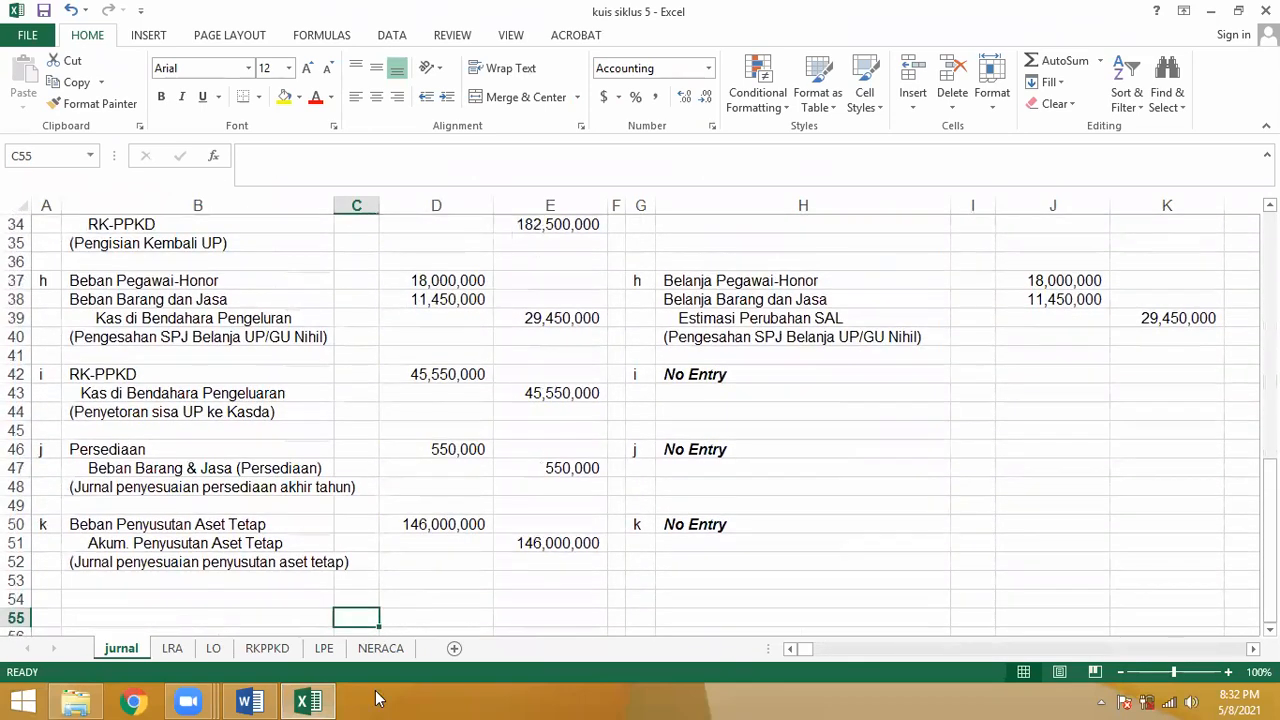
pyautogui.click(381, 648)
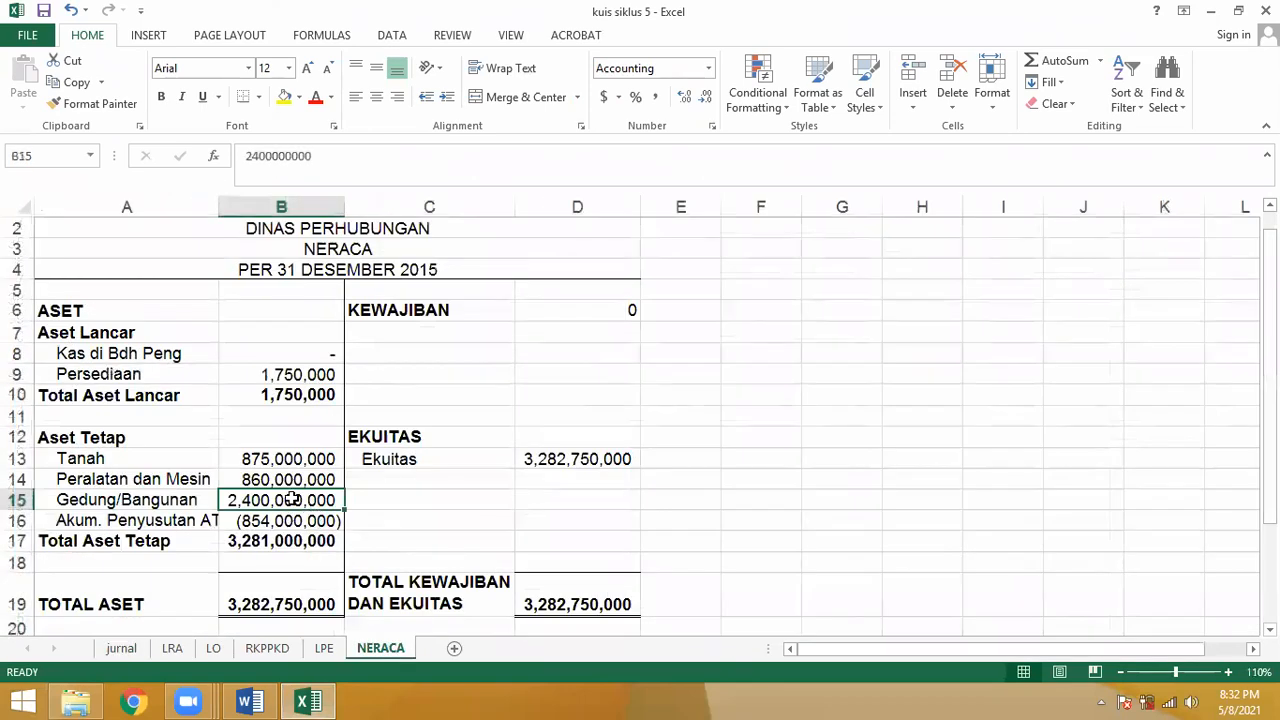
# Step: Trace Akum. Penyusutan AT on the NERACA sheet to its opening amount in the Word document's Neraca Saldo and the credit in jurnal cell E51
pyautogui.click(291, 520)
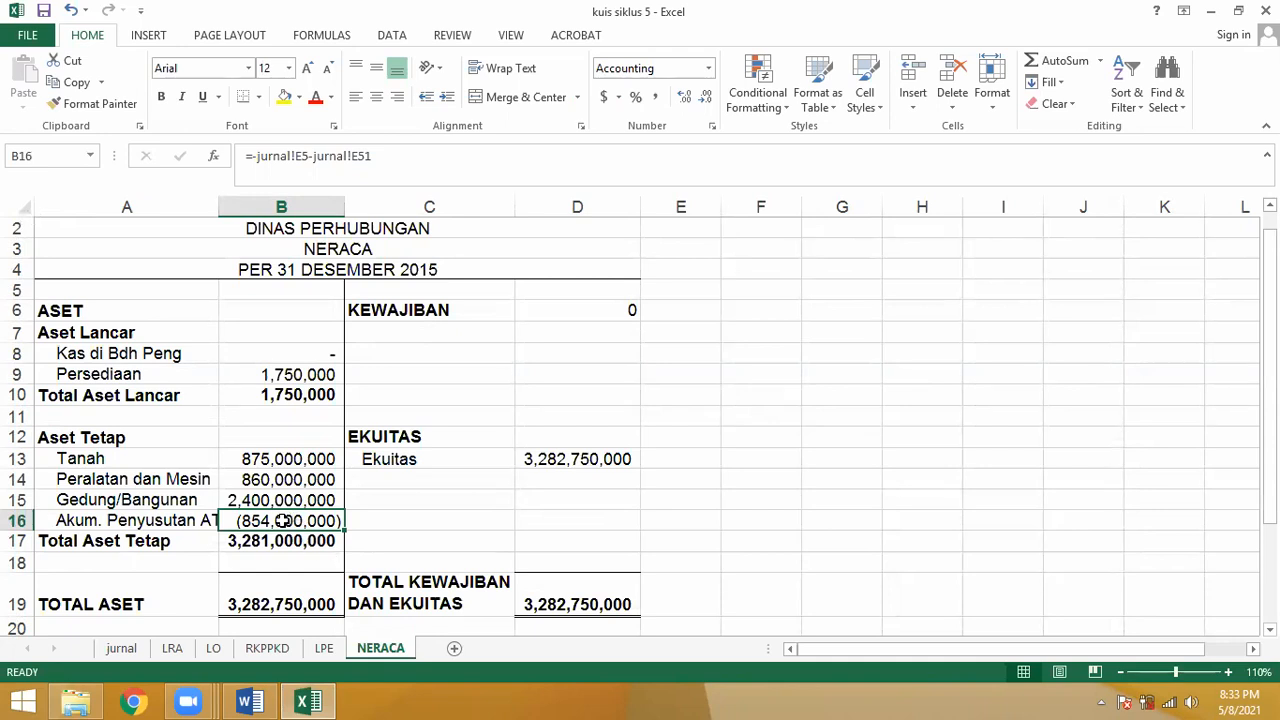
pyautogui.click(256, 701)
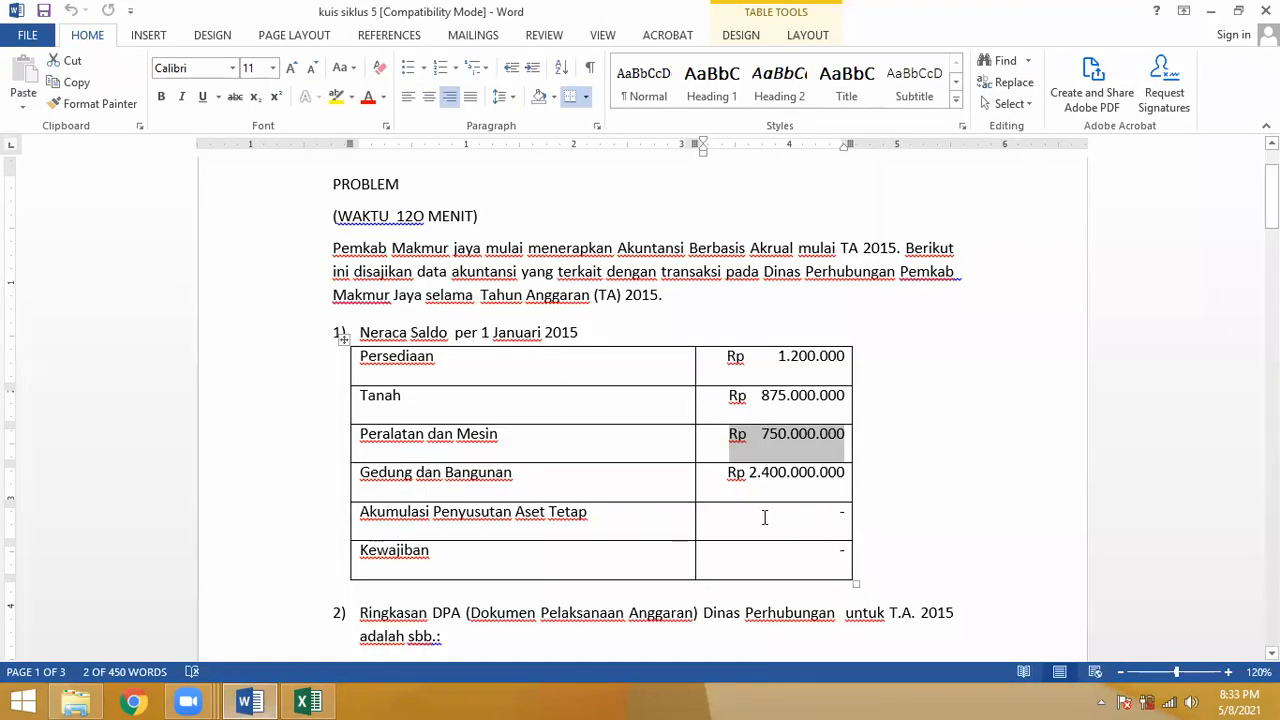
pyautogui.click(764, 517)
pyautogui.click(1210, 9)
pyautogui.click(121, 648)
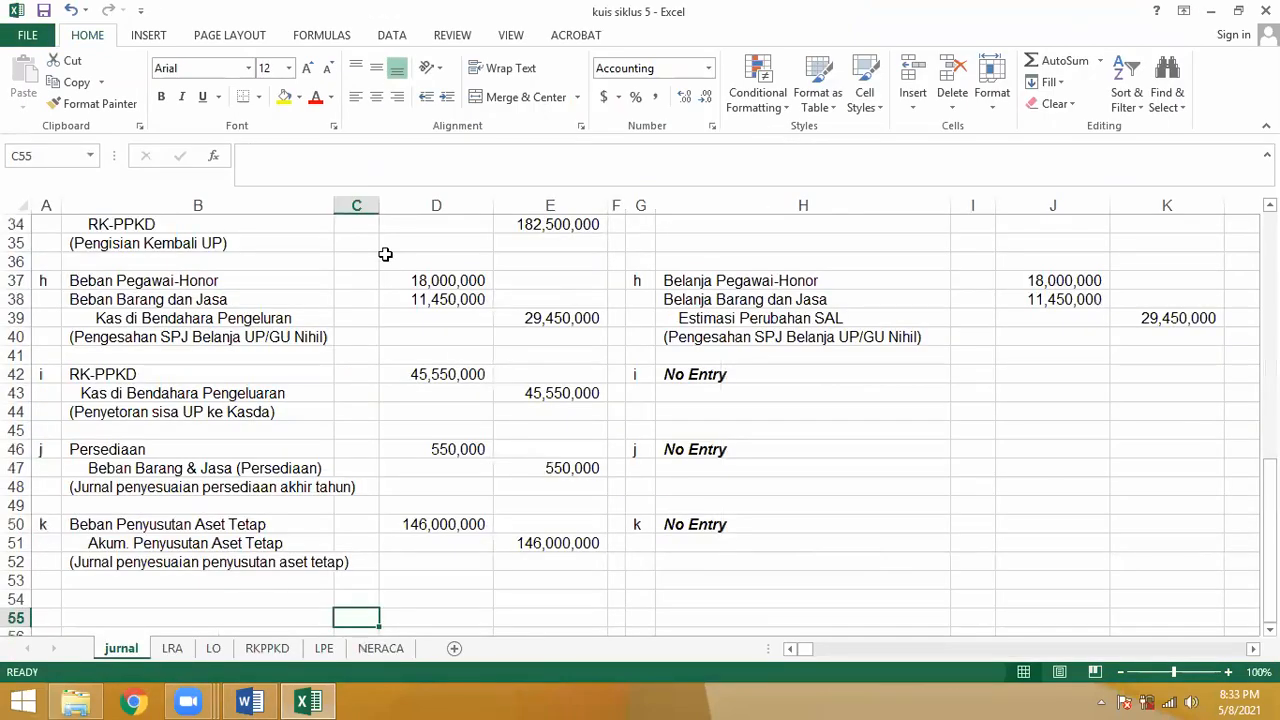
pyautogui.click(357, 467)
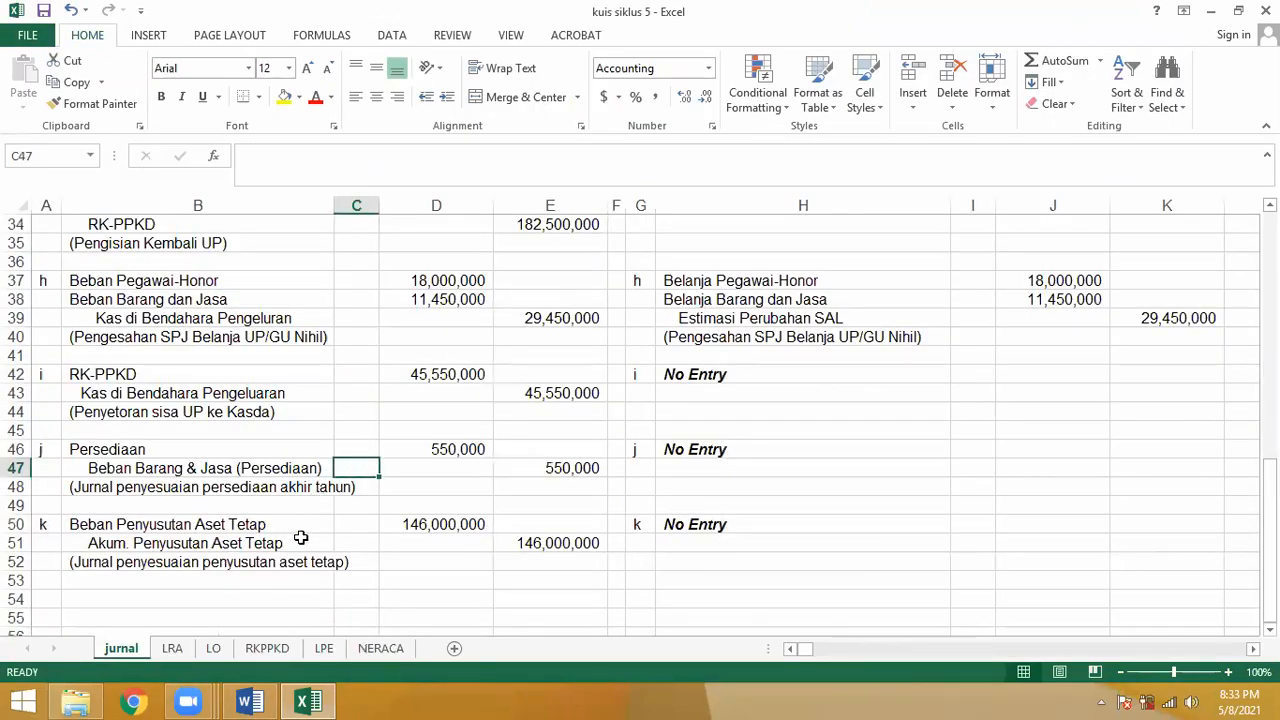
pyautogui.click(566, 543)
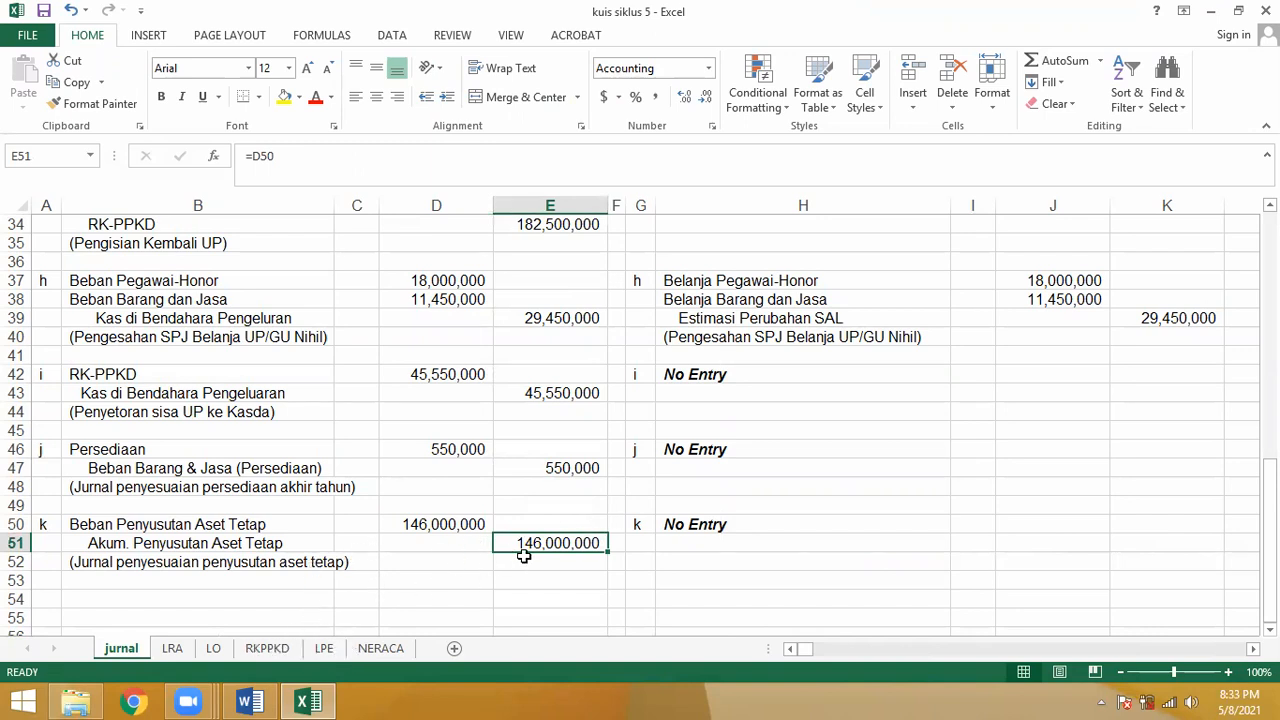
pyautogui.click(360, 652)
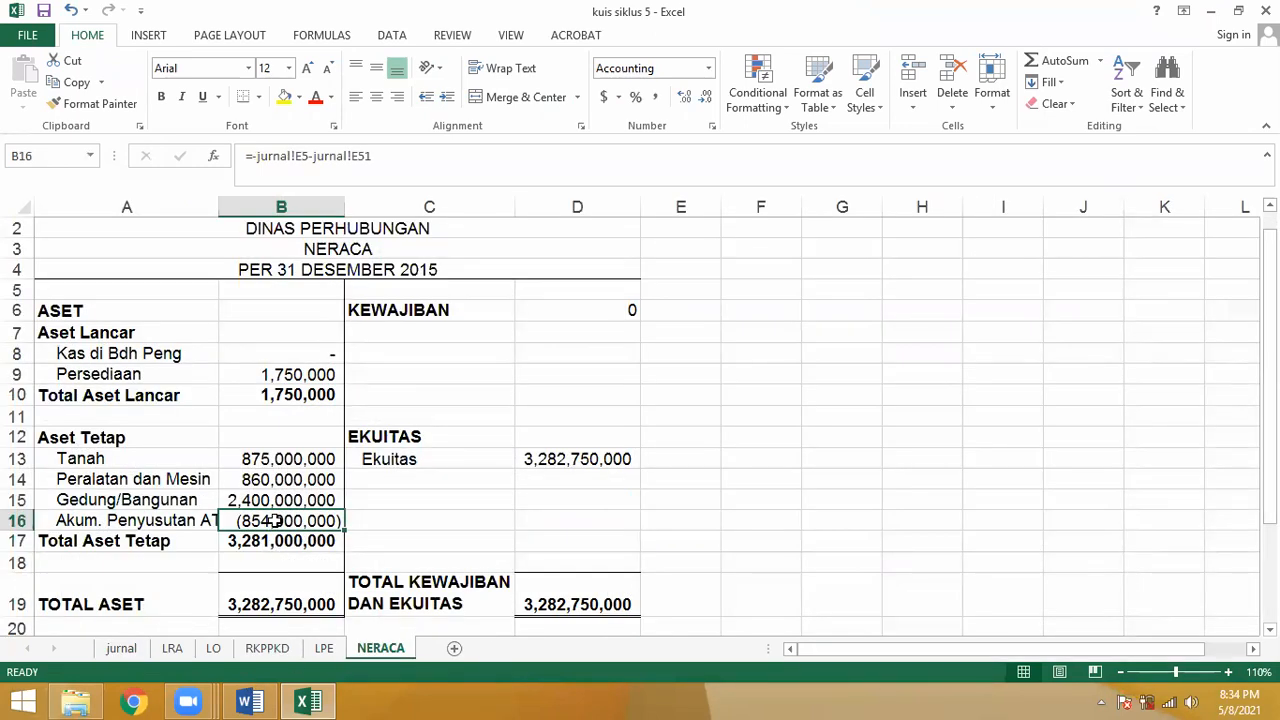
pyautogui.moveTo(196, 518); pyautogui.dragTo(240, 516)
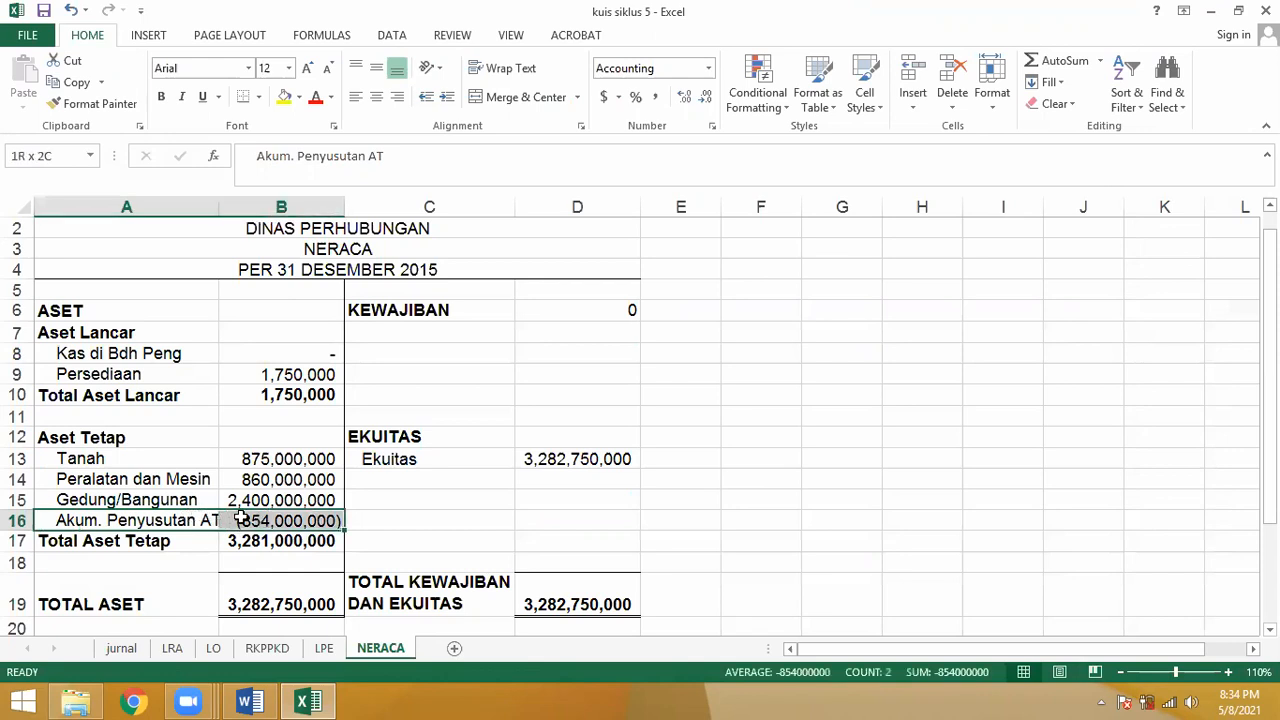
pyautogui.moveTo(240, 518); pyautogui.dragTo(240, 518)
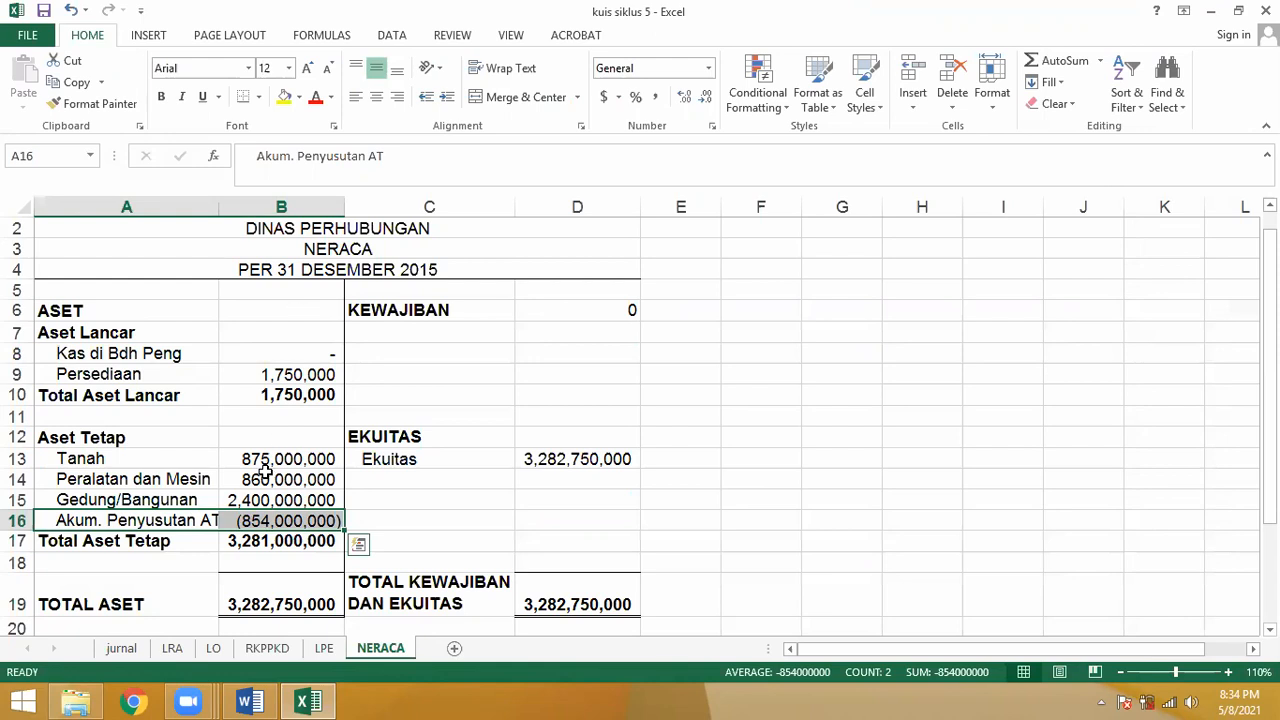
# Step: Rebuild the Akum. Penyusutan AT formula in NERACA cell B16 as =-jurnal!E51-jurnal!E5
pyautogui.click(276, 521)
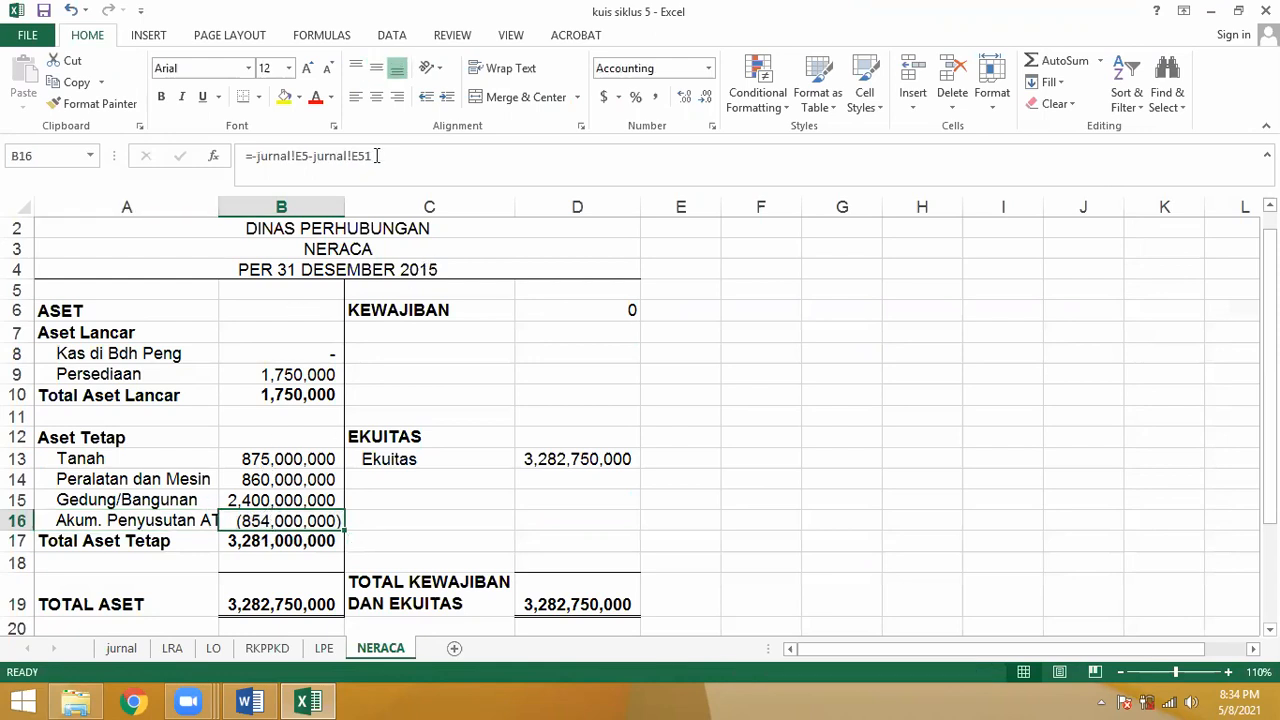
pyautogui.moveTo(394, 157); pyautogui.dragTo(258, 157)
pyautogui.press('BackSpace')
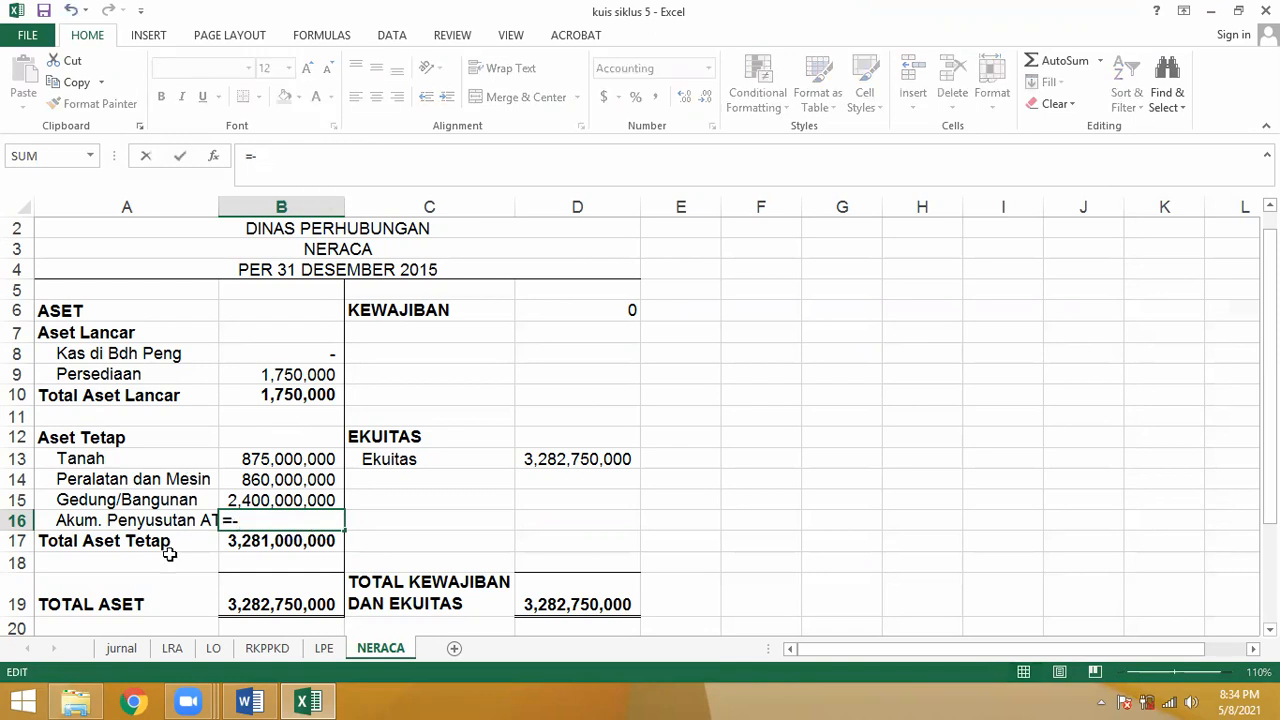
pyautogui.click(121, 648)
pyautogui.click(549, 548)
pyautogui.write('-')
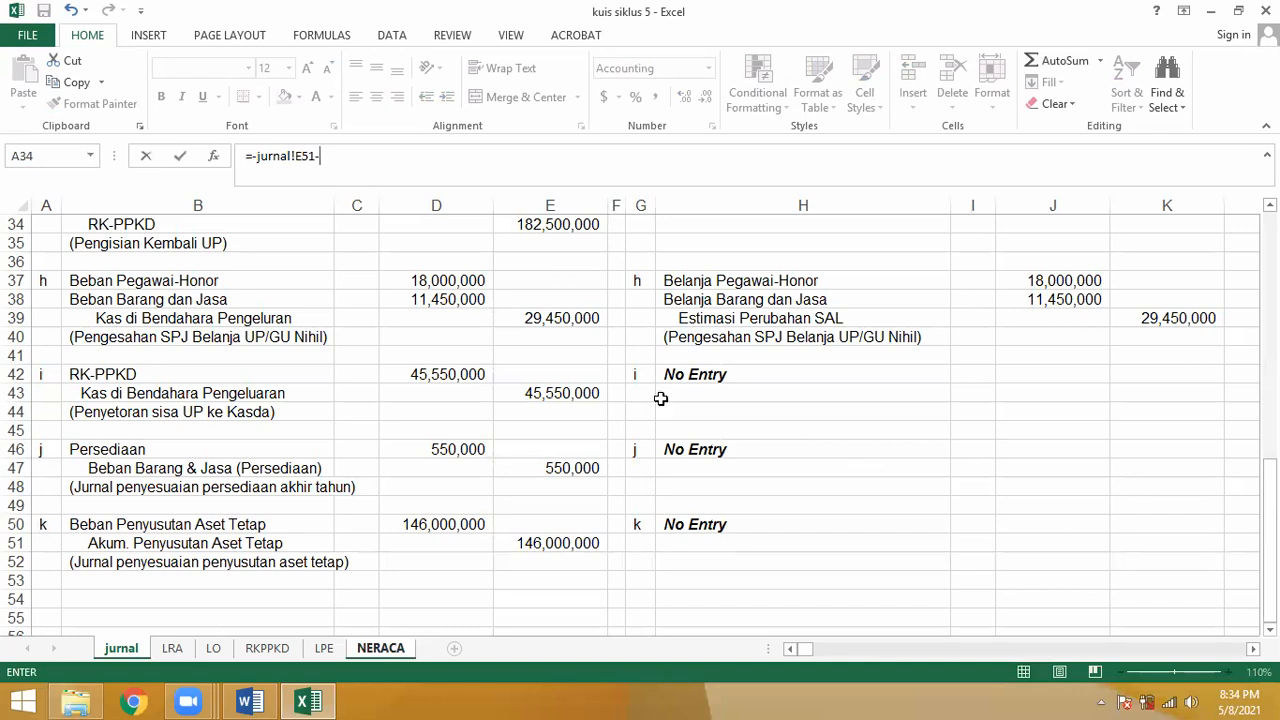
pyautogui.moveTo(1270, 485); pyautogui.dragTo(1270, 239)
pyautogui.click(540, 302)
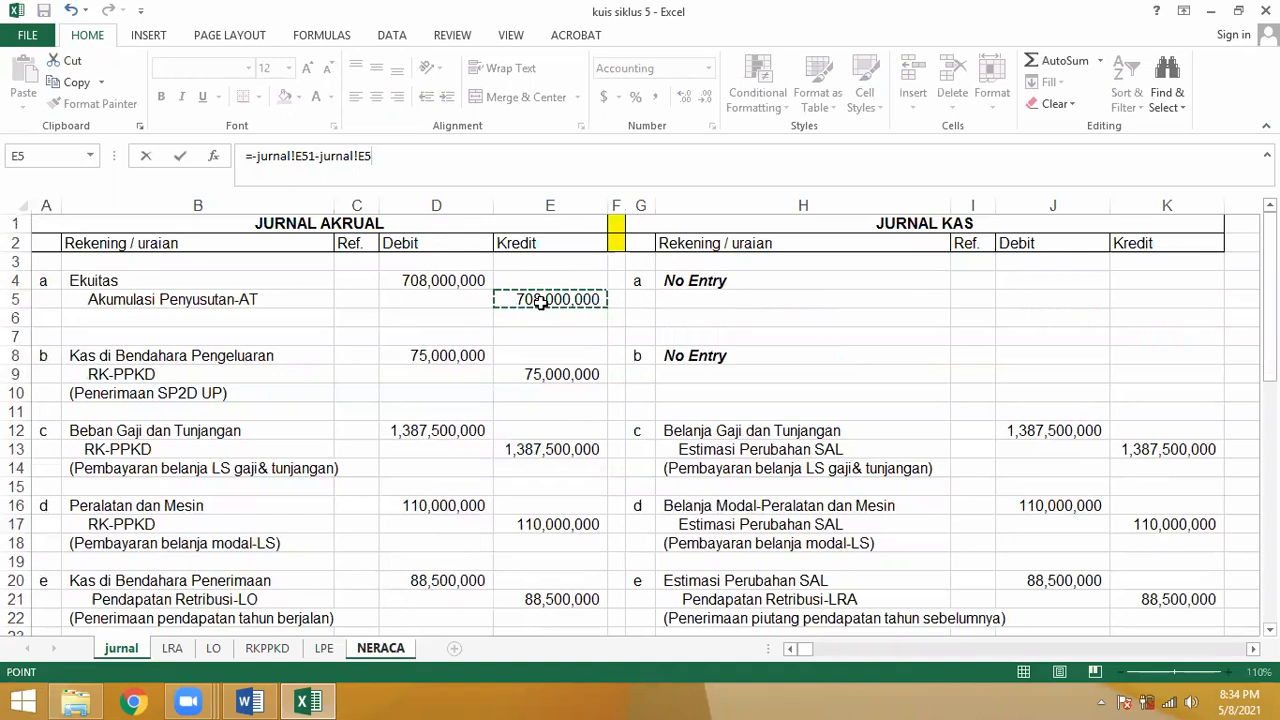
pyautogui.press('Return')
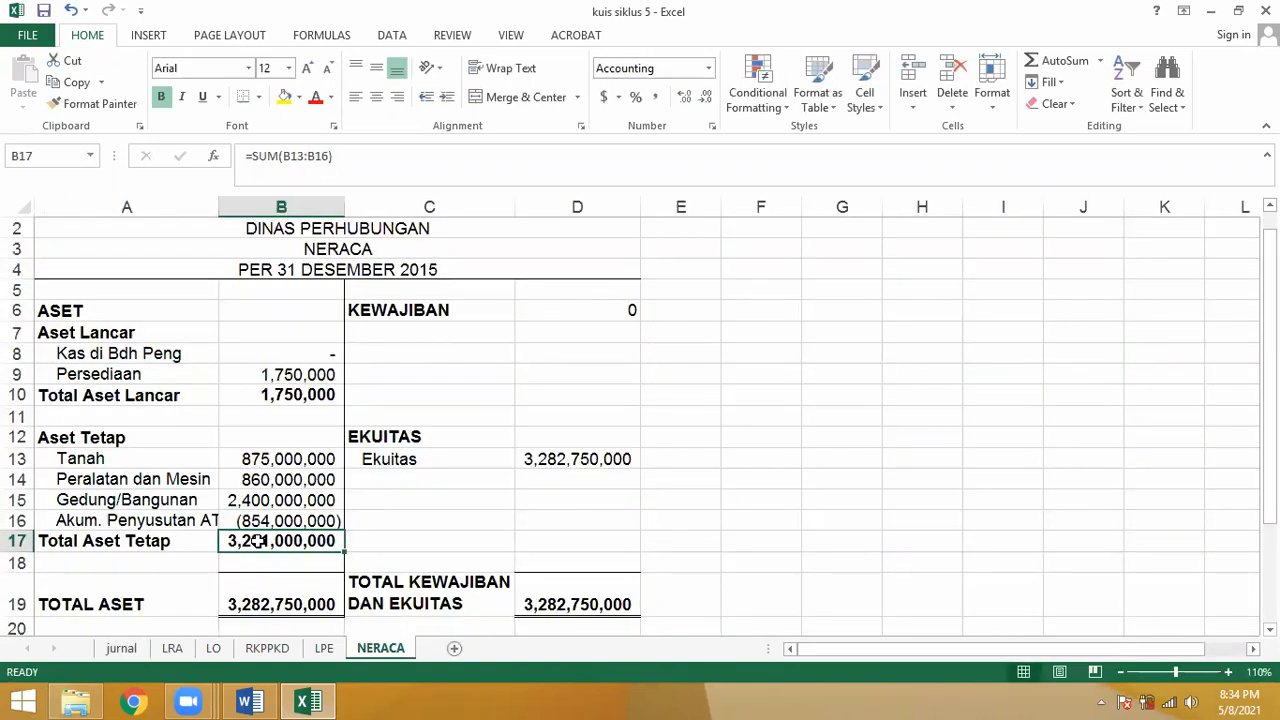
# Step: Examine the Total Aset Tetap, Total Aset Lancar and TOTAL ASET formulas and the empty Kewajiban section on the NERACA sheet
pyautogui.click(268, 580)
pyautogui.click(274, 538)
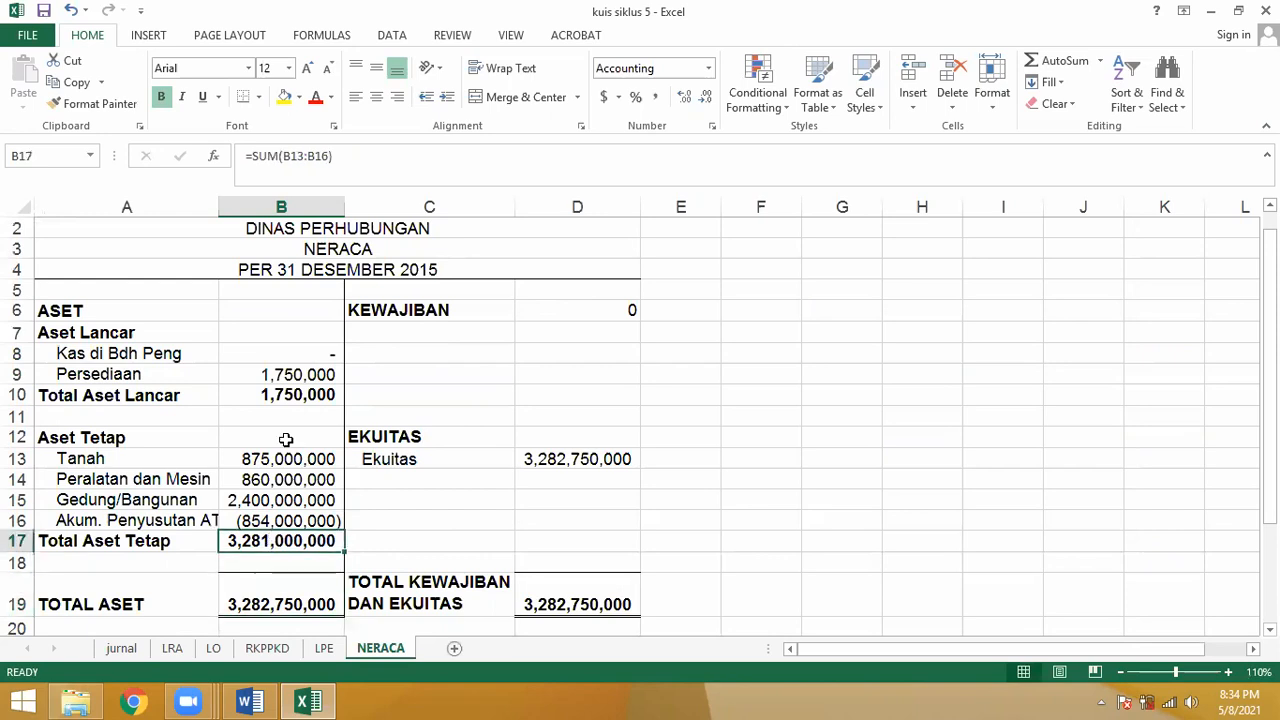
pyautogui.click(297, 392)
pyautogui.click(272, 592)
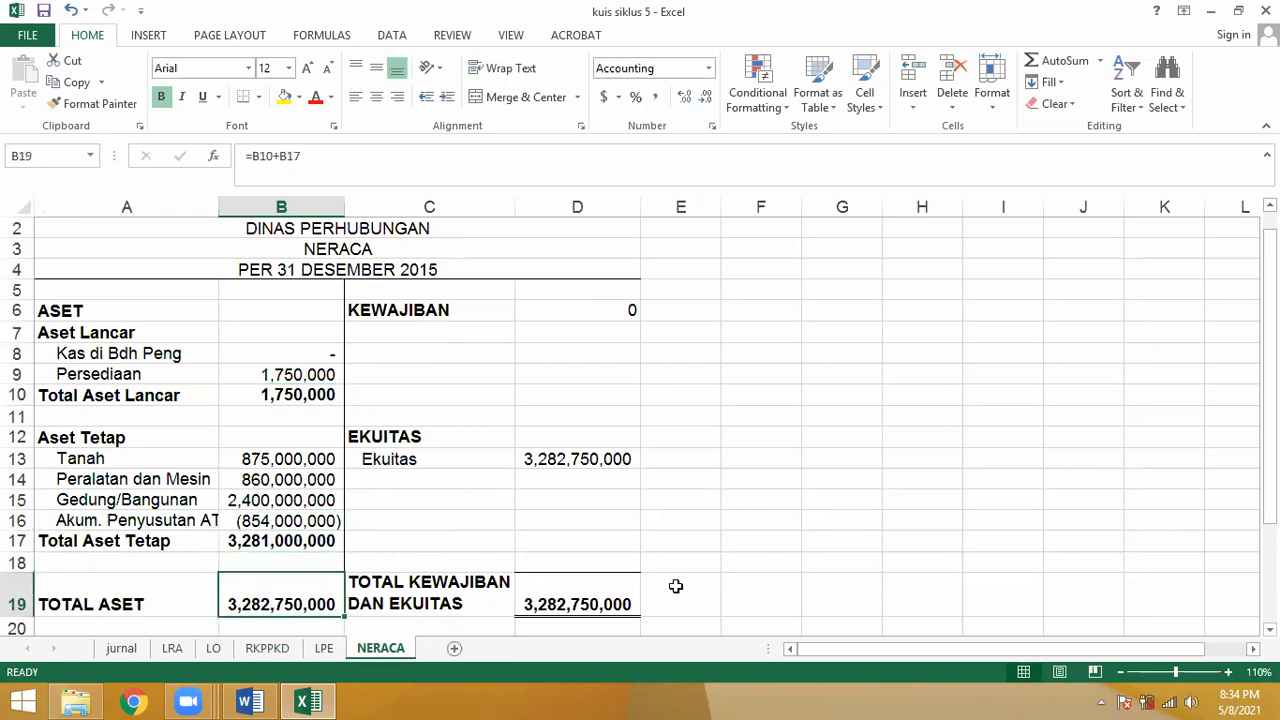
pyautogui.moveTo(442, 332); pyautogui.dragTo(437, 408)
# Step: Re-enter the Ekuitas formula in NERACA cell D13 as a link to Ekuitas Akhir Tahun in LPE cell C13
pyautogui.click(534, 451)
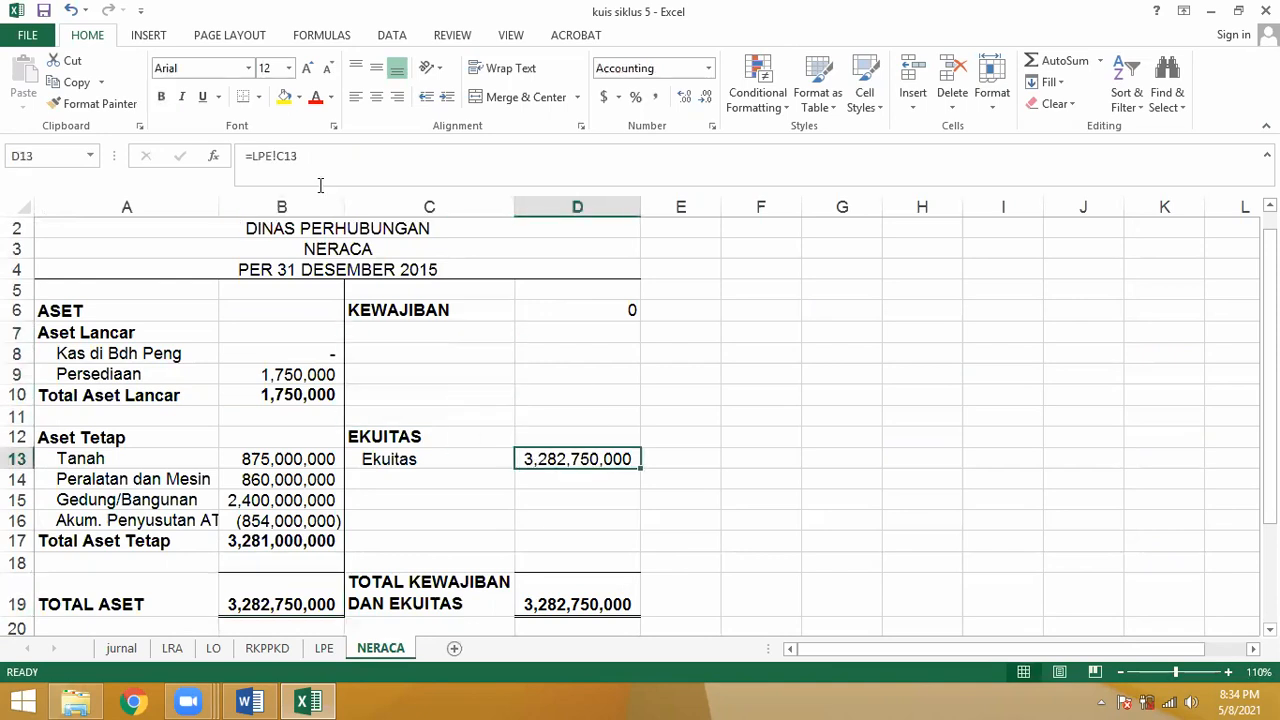
pyautogui.moveTo(314, 156); pyautogui.dragTo(249, 157)
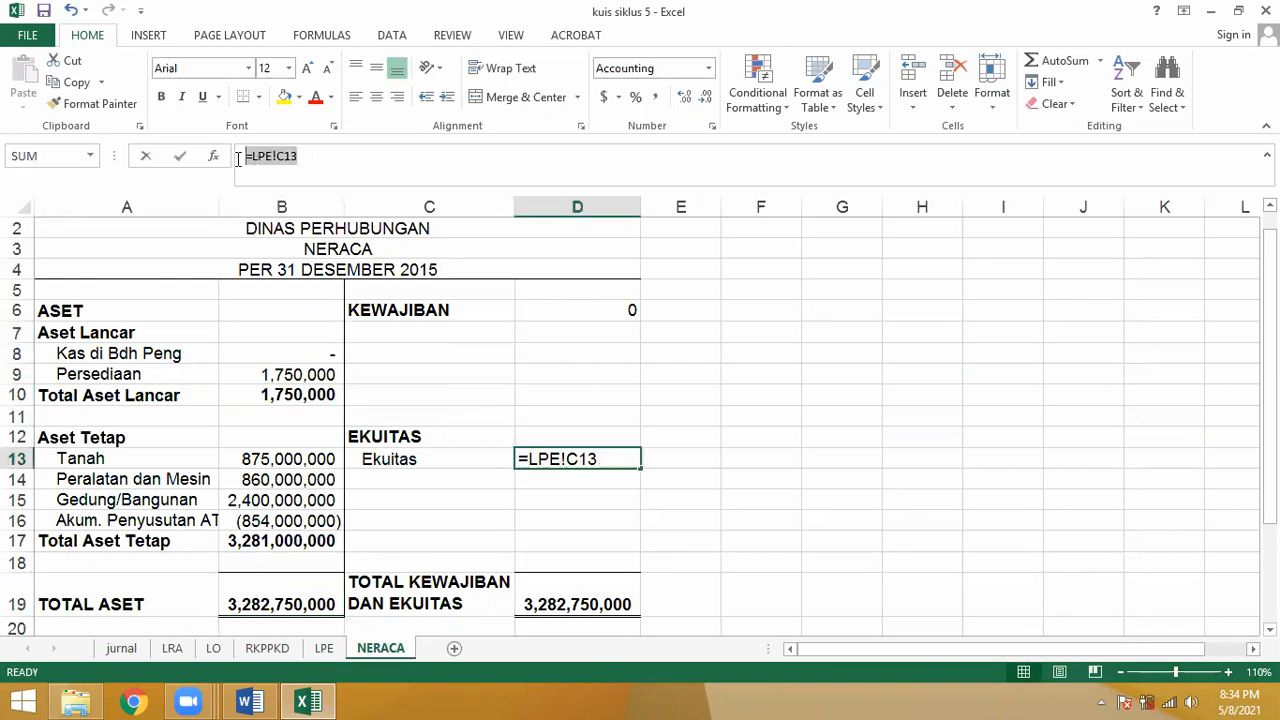
pyautogui.press('BackSpace')
pyautogui.click(324, 648)
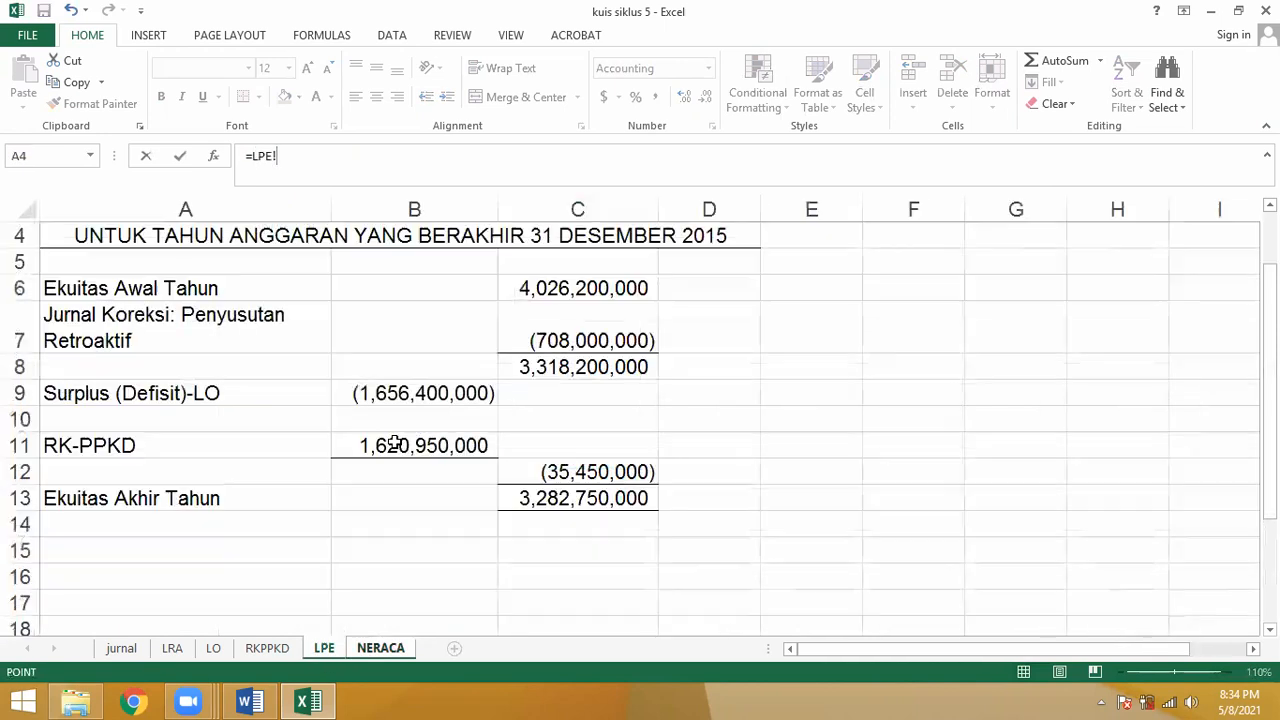
pyautogui.click(537, 505)
pyautogui.press('Return')
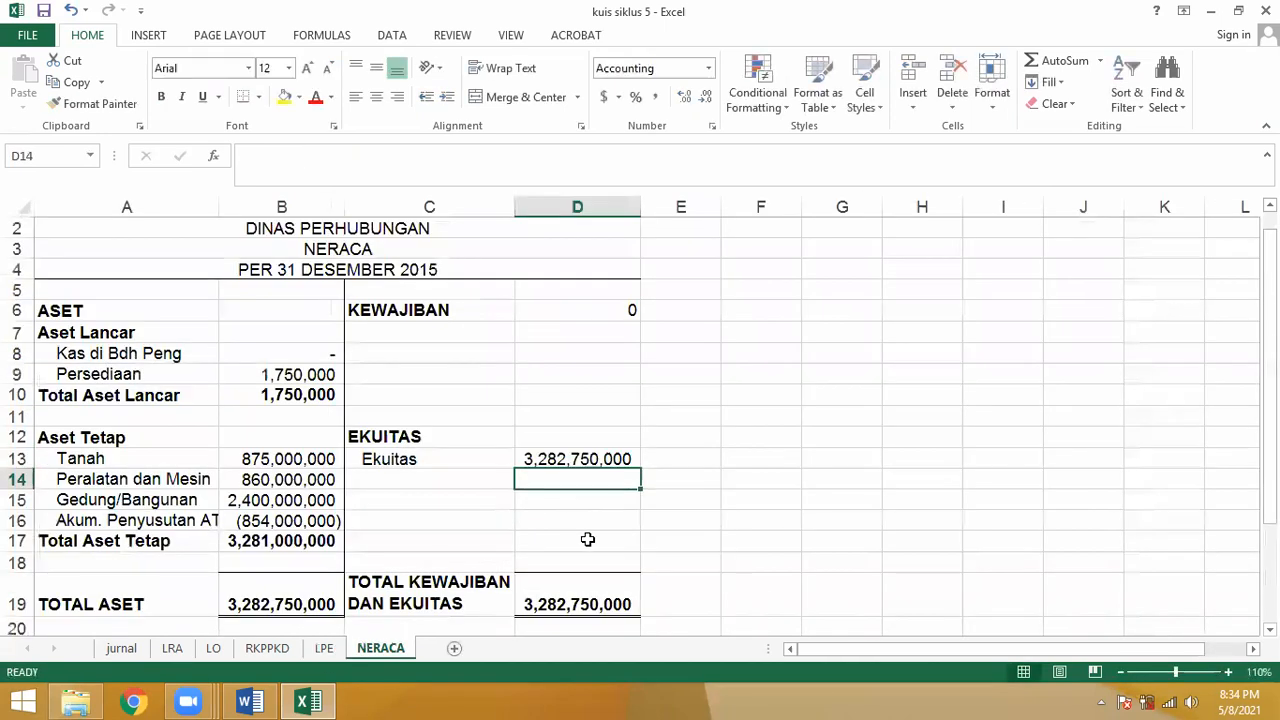
# Step: Examine the TOTAL KEWAJIBAN DAN EKUITAS formula in cell D19 and the Kewajiban and Ekuitas amounts above it
pyautogui.click(567, 596)
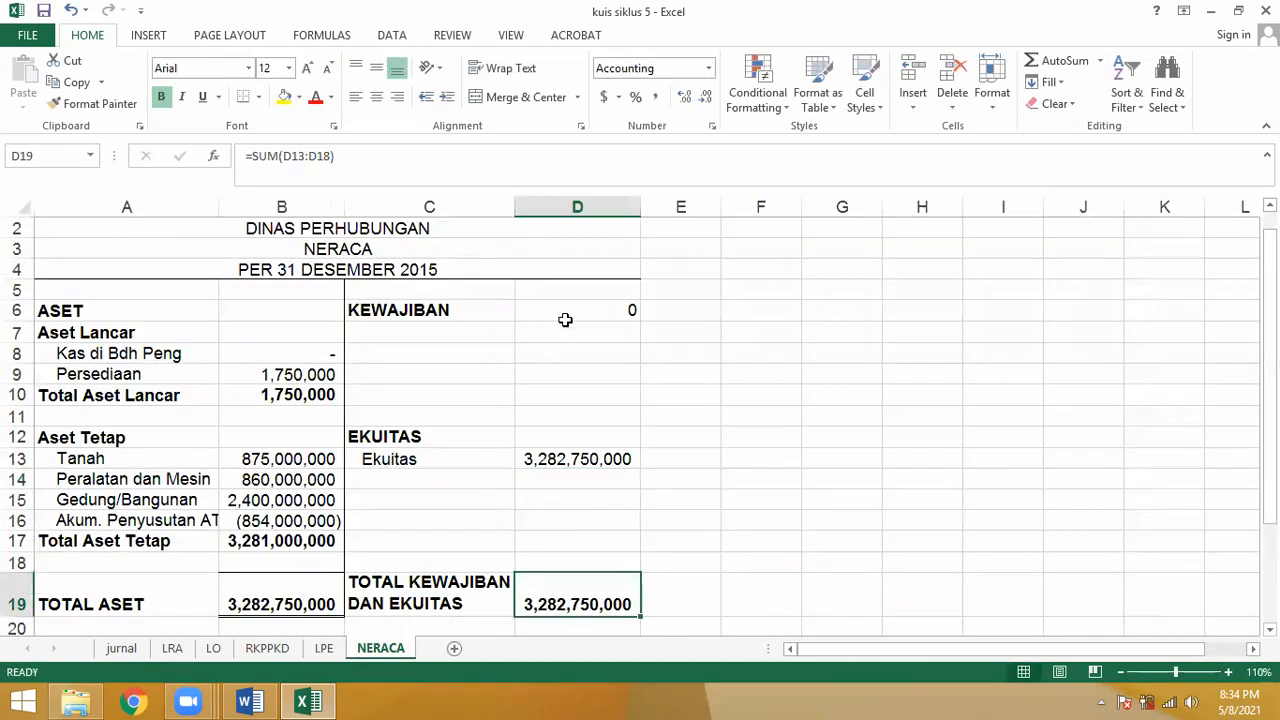
pyautogui.moveTo(566, 317); pyautogui.dragTo(563, 371)
pyautogui.moveTo(566, 446); pyautogui.dragTo(560, 551)
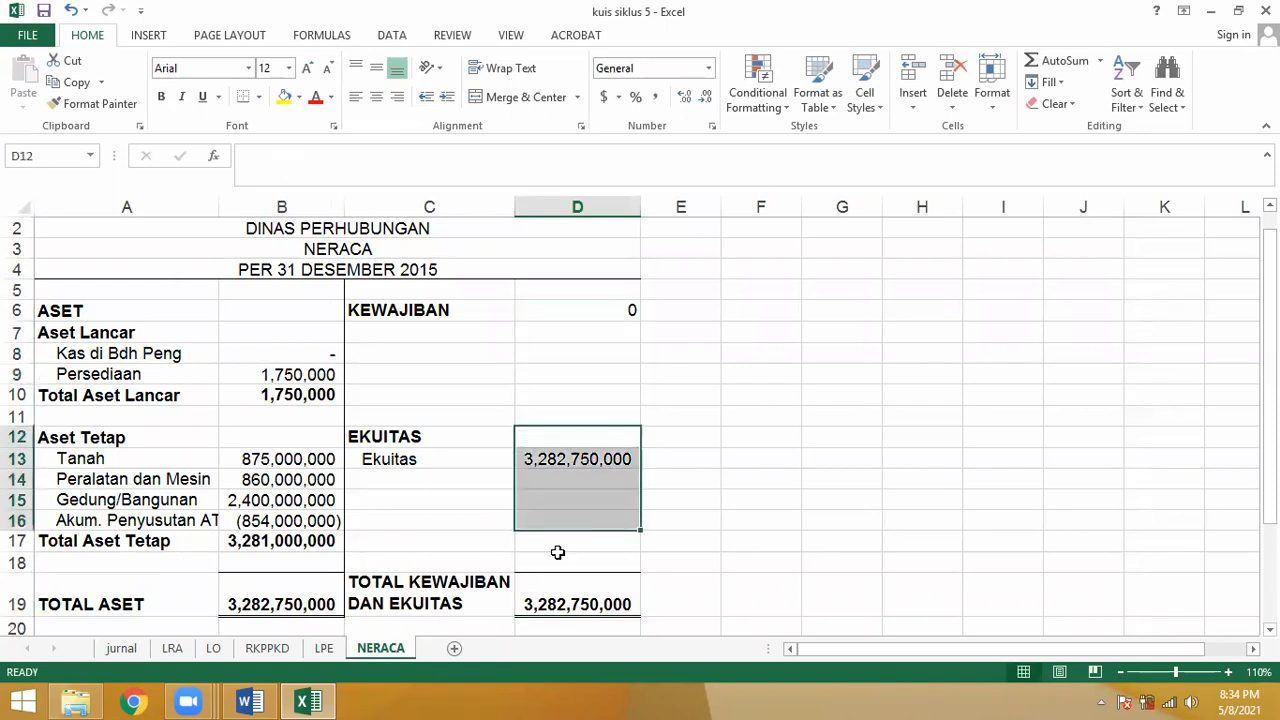
pyautogui.click(563, 597)
# Step: Fill the TOTAL ASET amount in B19 and the TOTAL KEWAJIBAN DAN EKUITAS amount in D19 with yellow
pyautogui.click(282, 601)
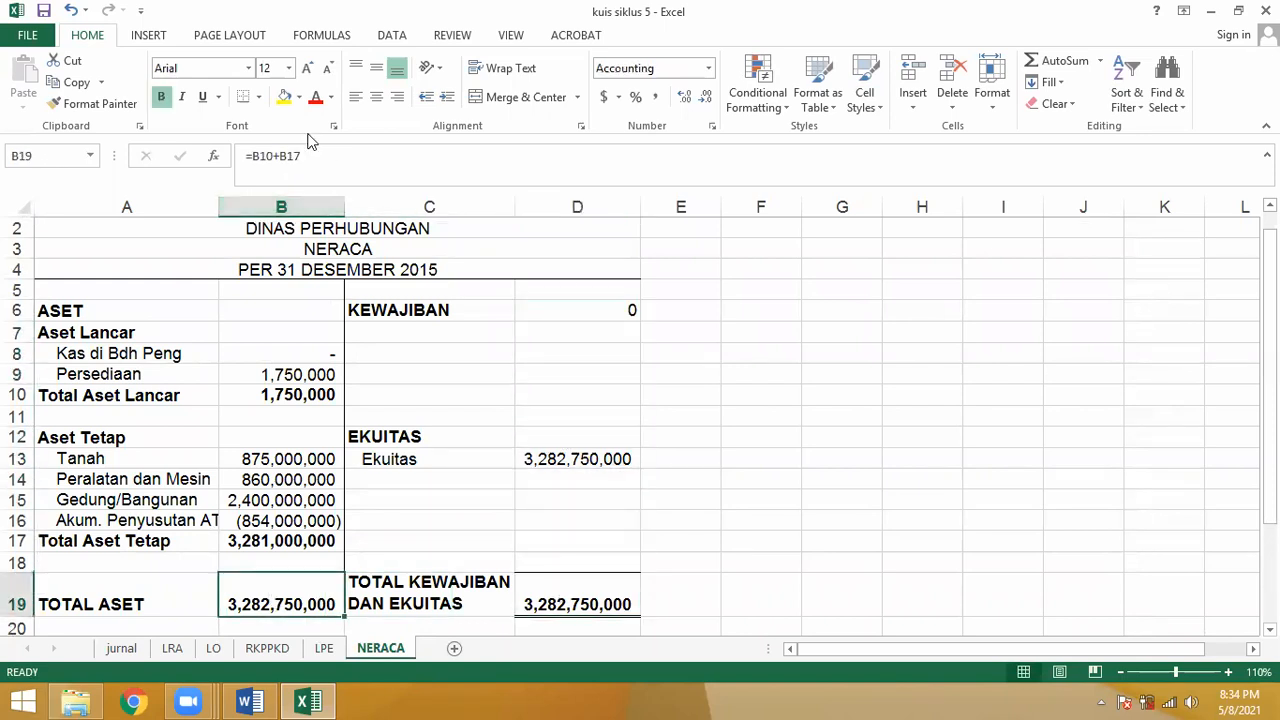
pyautogui.click(284, 97)
pyautogui.click(552, 598)
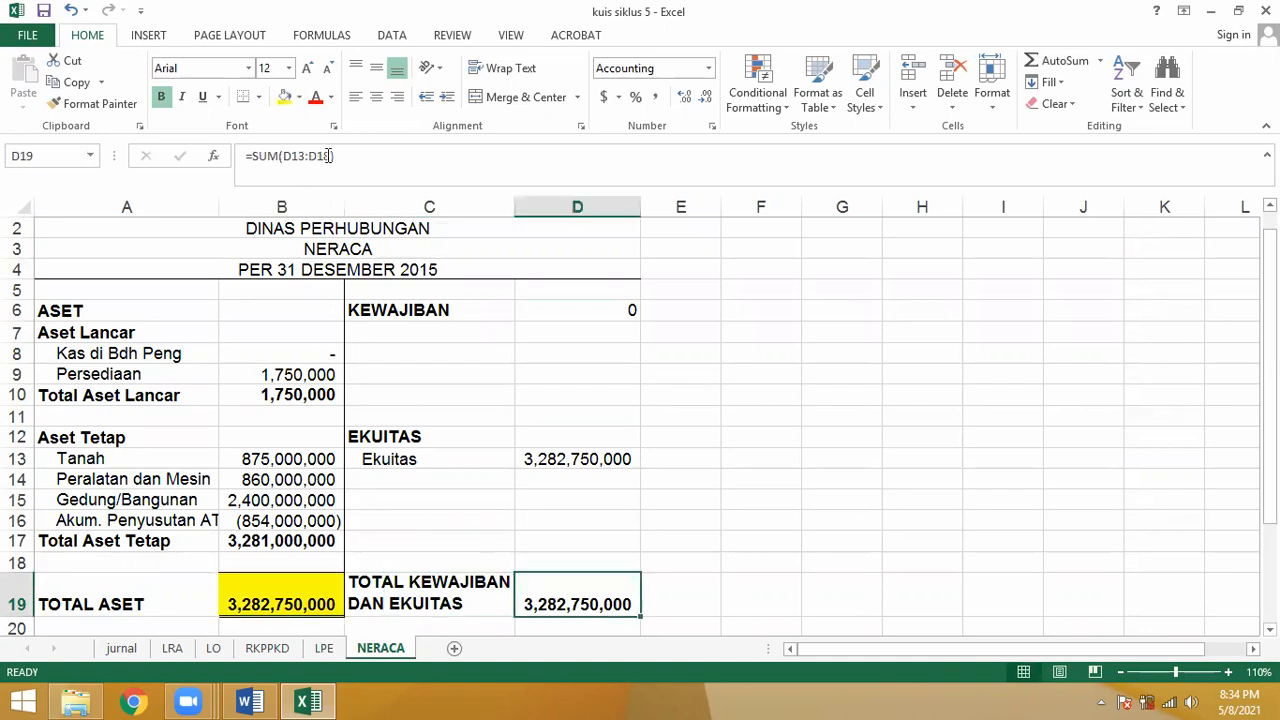
pyautogui.click(285, 95)
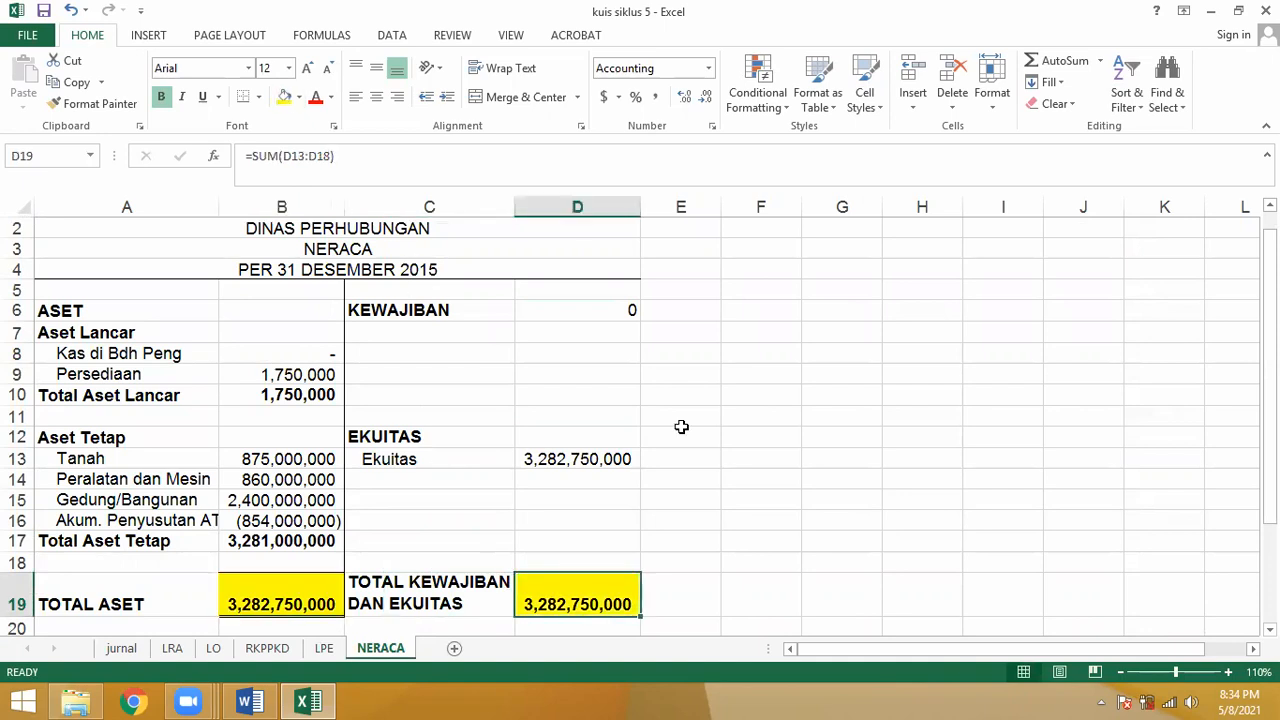
# Step: Enter the accounting equation "A = U + E" in cell B21 below the TOTAL ASET row
pyautogui.scroll(-2, 509, 423)
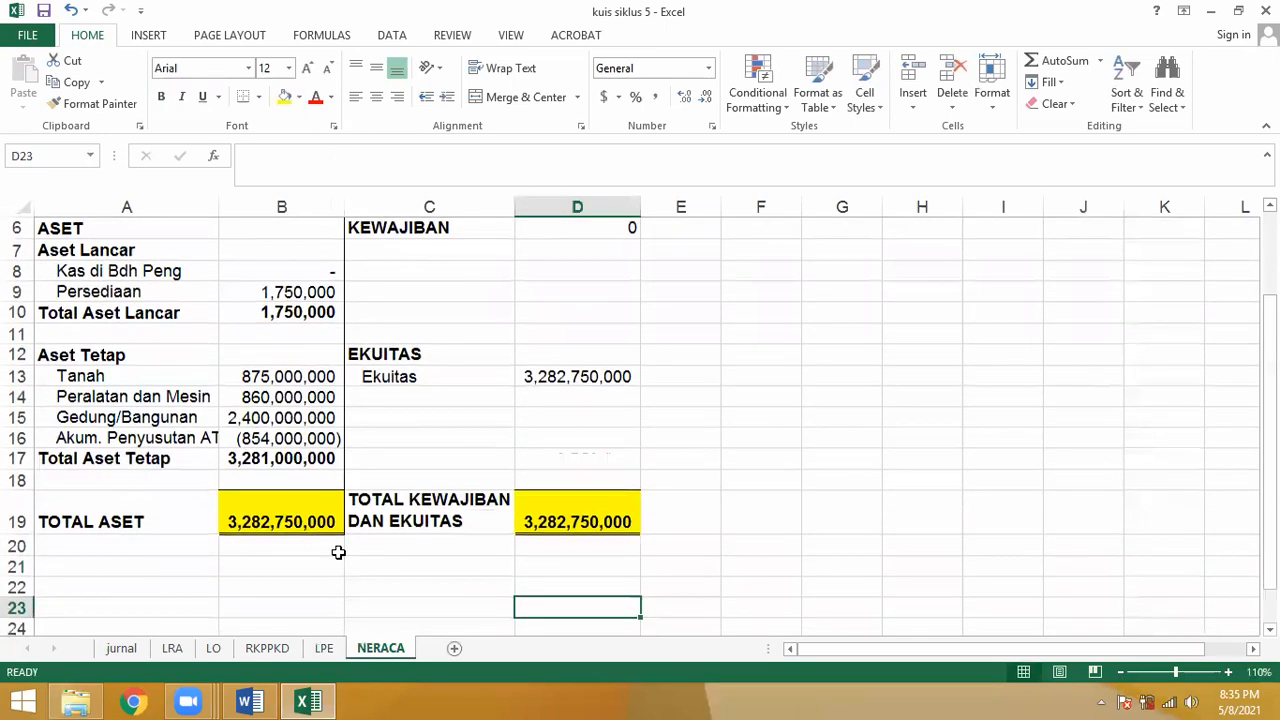
pyautogui.click(312, 560)
pyautogui.write('A')
pyautogui.write(' ==')
pyautogui.press('BackSpace')
pyautogui.write('U')
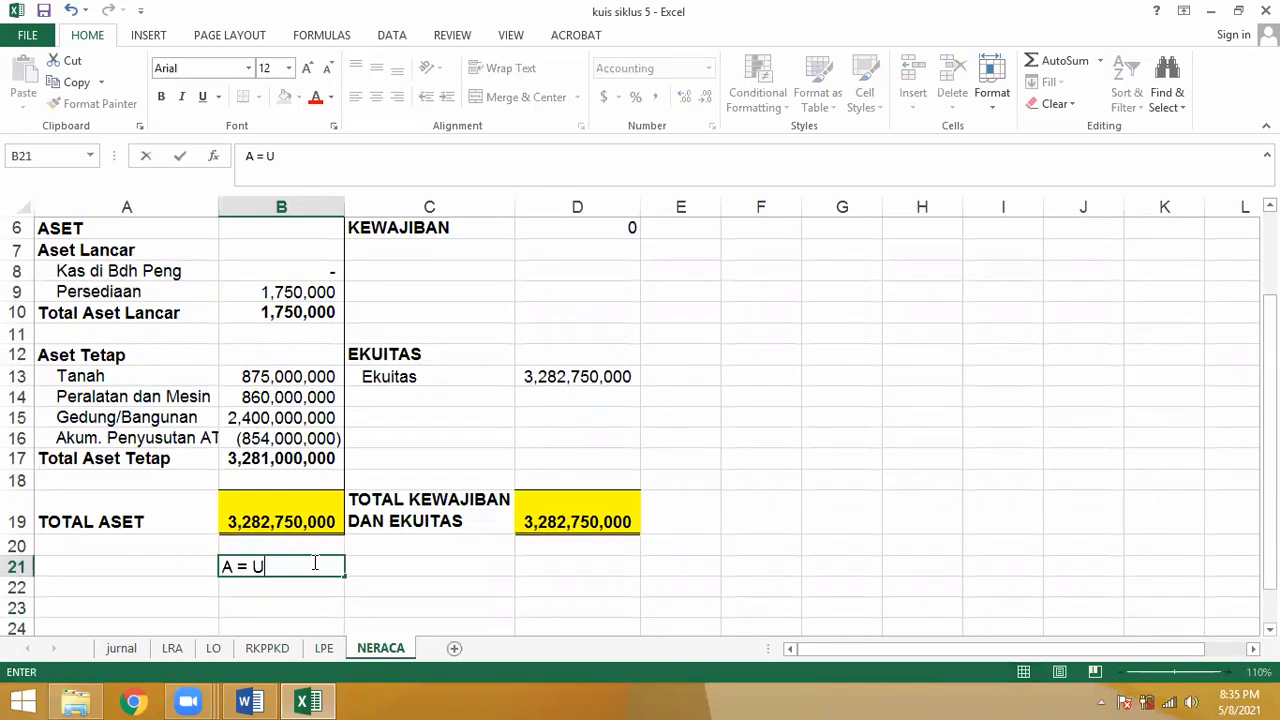
pyautogui.write(' + E')
pyautogui.click(440, 584)
# Step: Circle the yellow amounts in B19 and D19 with the red on-screen pen and mark the TOTAL KEWAJIBAN label between them
pyautogui.click(251, 507)
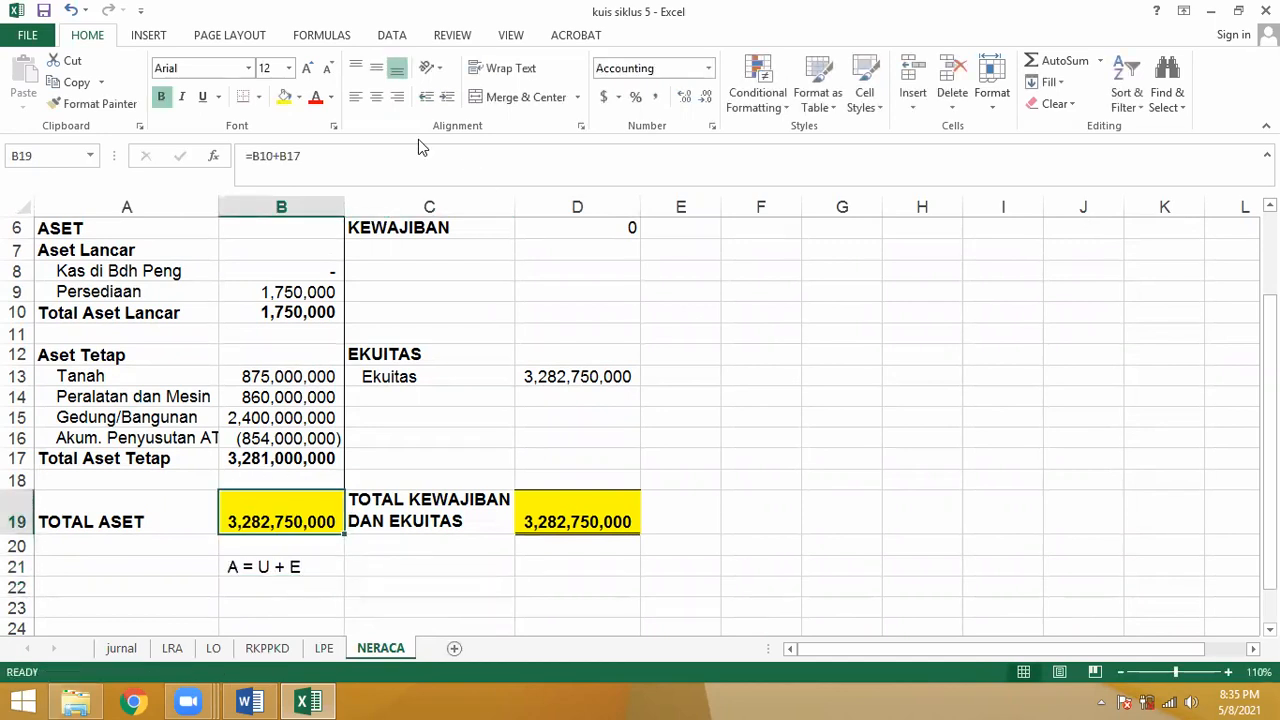
pyautogui.hotkey('ctrl', '2')
pyautogui.moveTo(342, 462)
pyautogui.mouseDown()
pyautogui.moveTo(290, 552)
pyautogui.moveTo(256, 447)
pyautogui.mouseUp()
pyautogui.moveTo(372, 498)
pyautogui.mouseDown()
pyautogui.moveTo(431, 488)
pyautogui.moveTo(421, 508)
pyautogui.mouseUp()
pyautogui.moveTo(645, 461)
pyautogui.mouseDown()
pyautogui.moveTo(523, 458)
pyautogui.moveTo(668, 480)
pyautogui.moveTo(553, 405)
pyautogui.mouseUp()
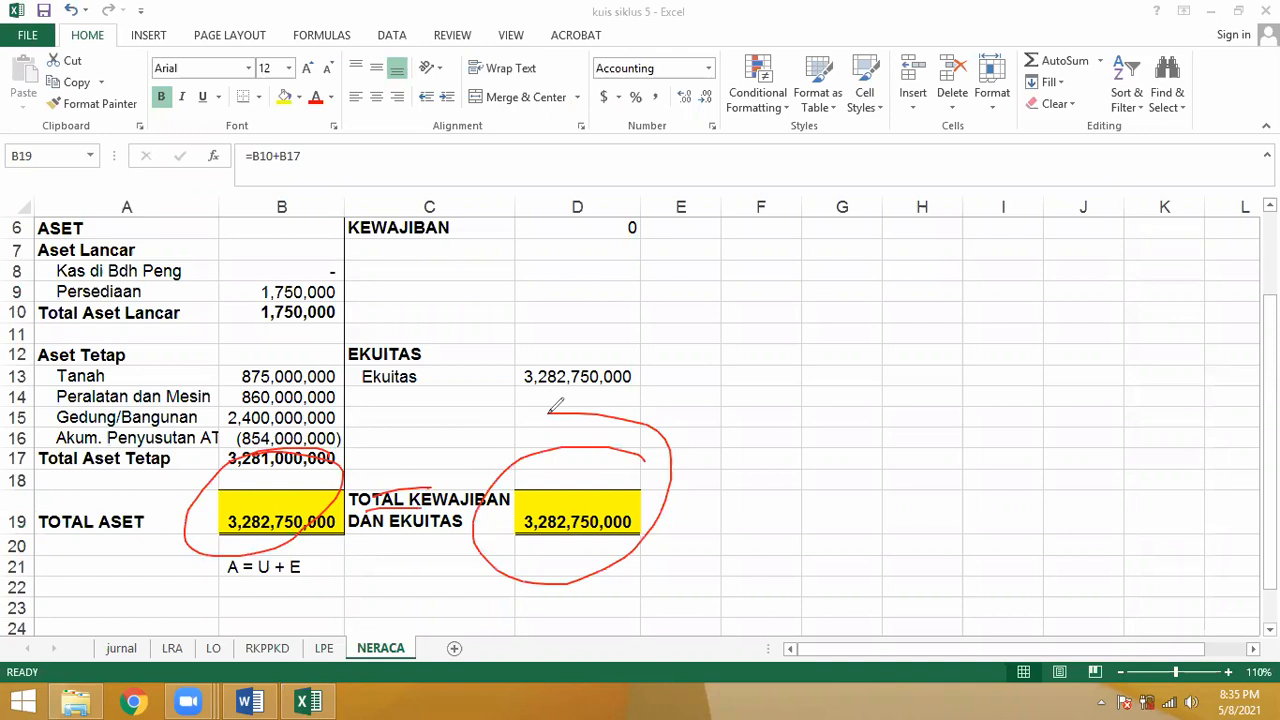